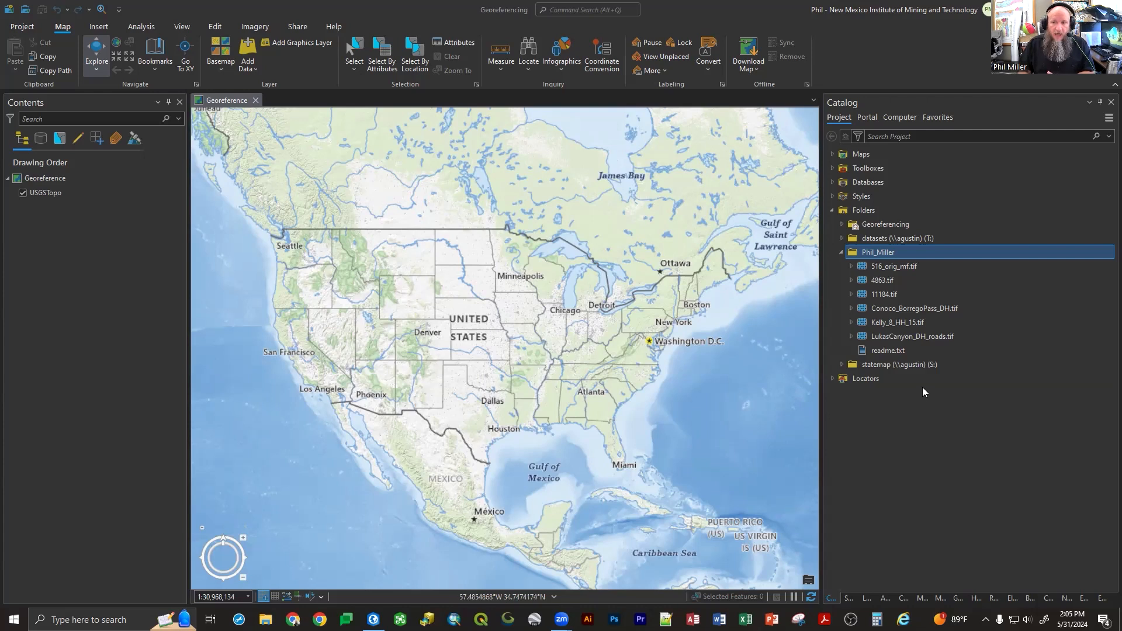
- Add the 516_orig_mf.tif raster to the Georeference map and expand the details of the Unknown Coordinate System notification
left_click(882, 266)
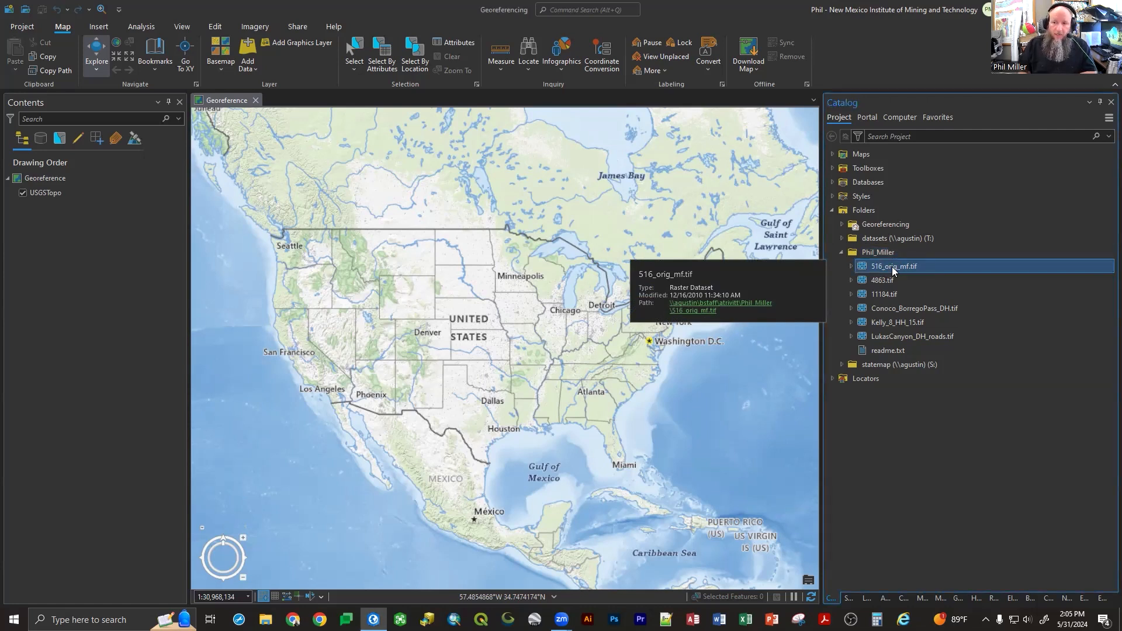
left_click_drag(914, 268, 90, 194)
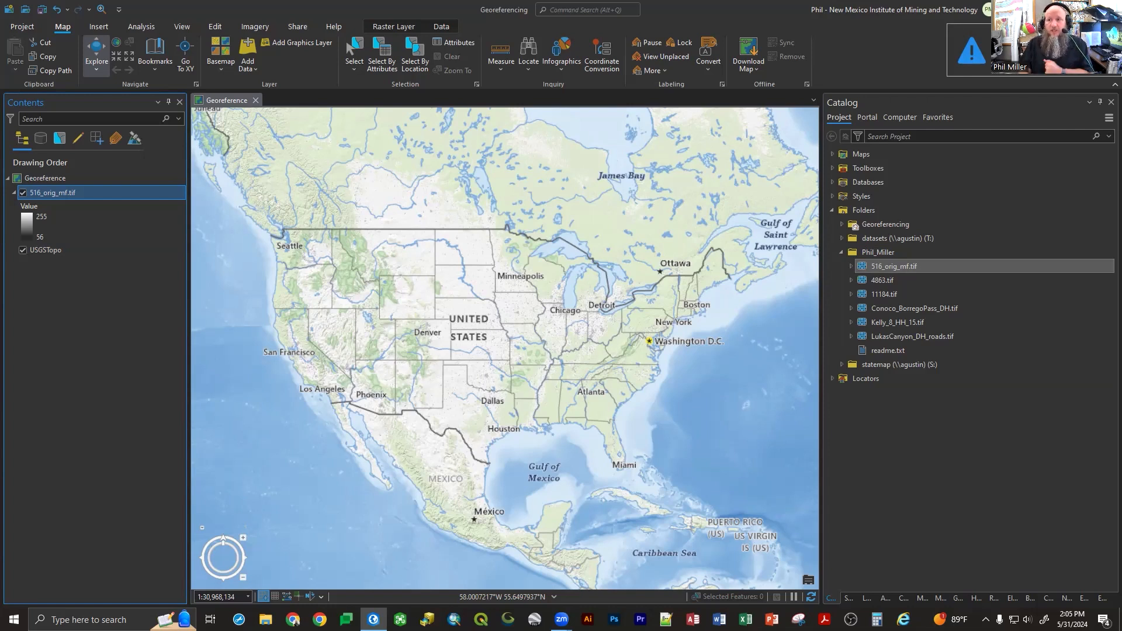
left_click(979, 53)
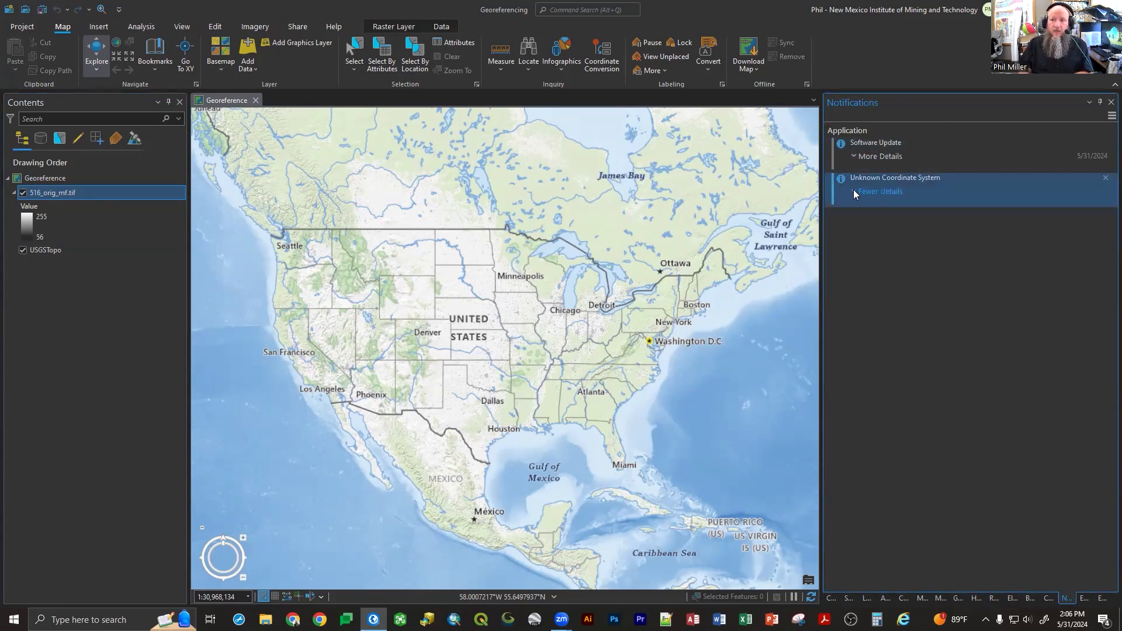
left_click(853, 191)
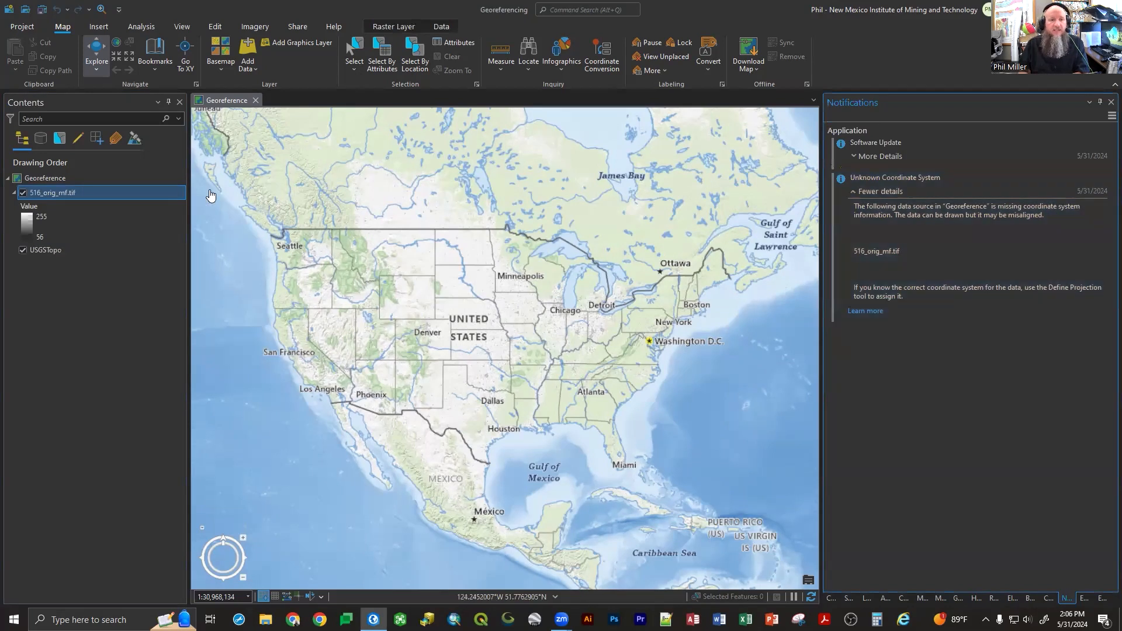
- Check the spatial reference in the source properties of the 516_orig_mf.tif layer, then close them without changes
right_click(66, 193)
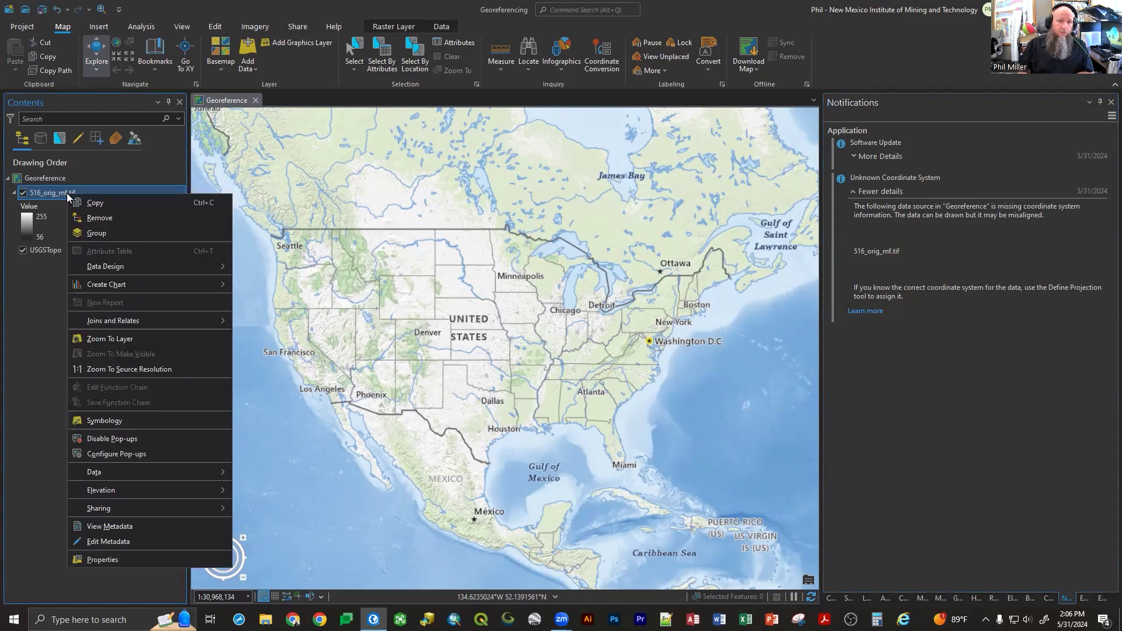
left_click(97, 560)
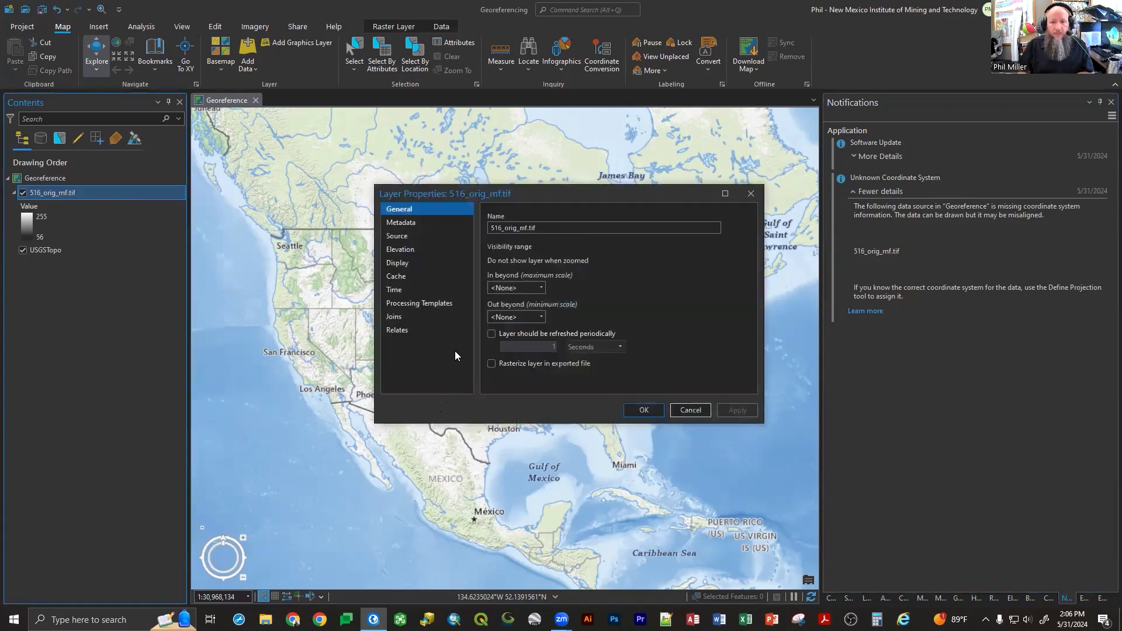
left_click(397, 237)
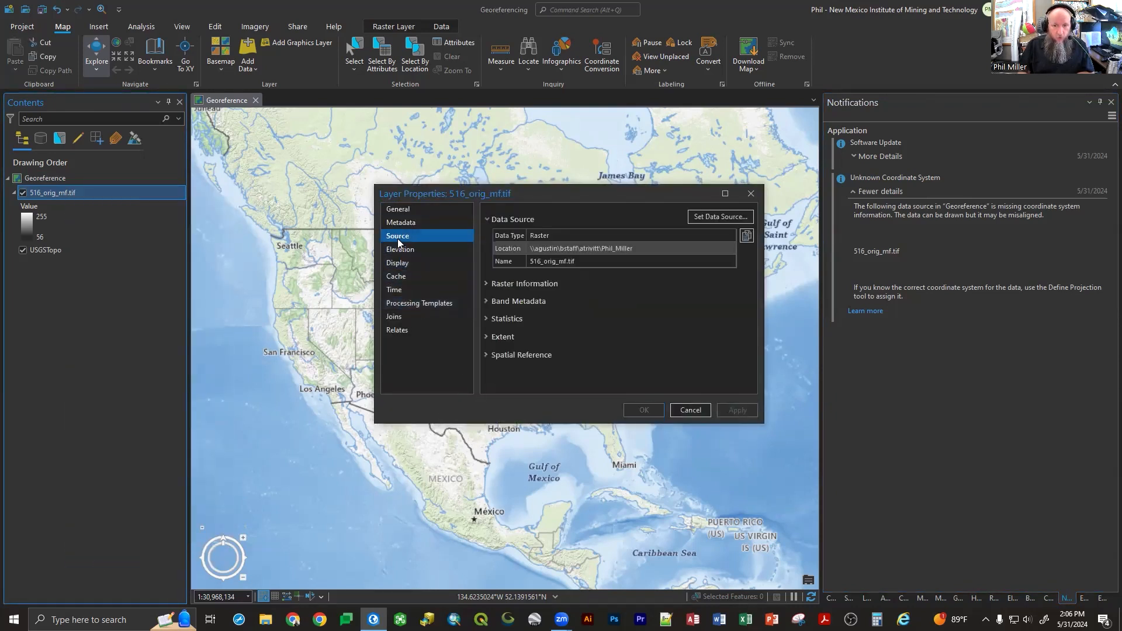
left_click(520, 355)
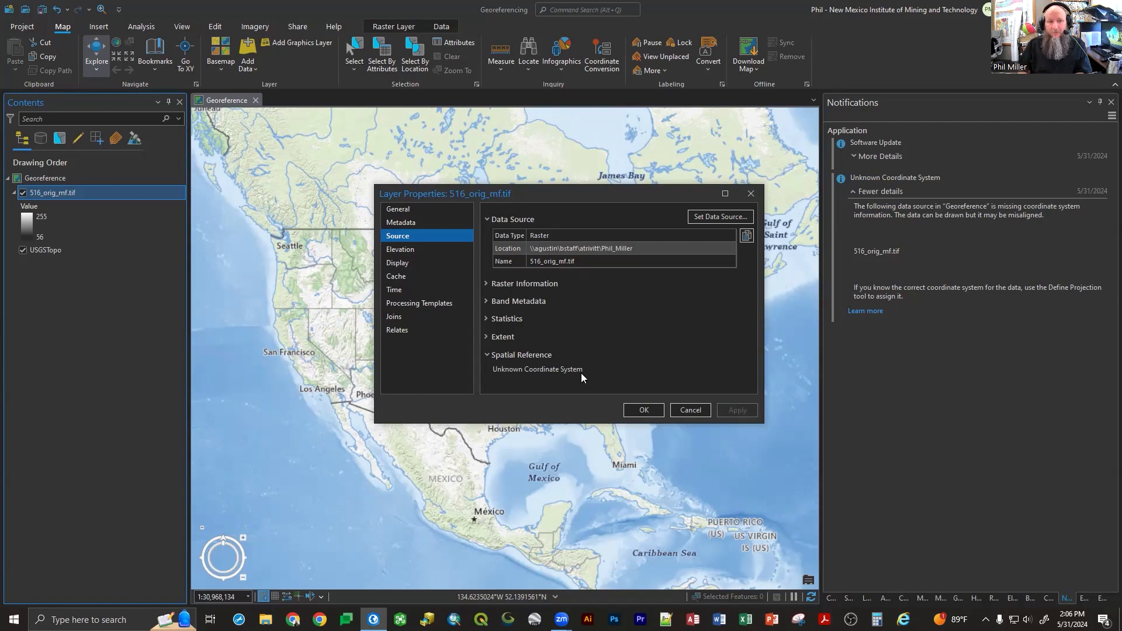
left_click(689, 411)
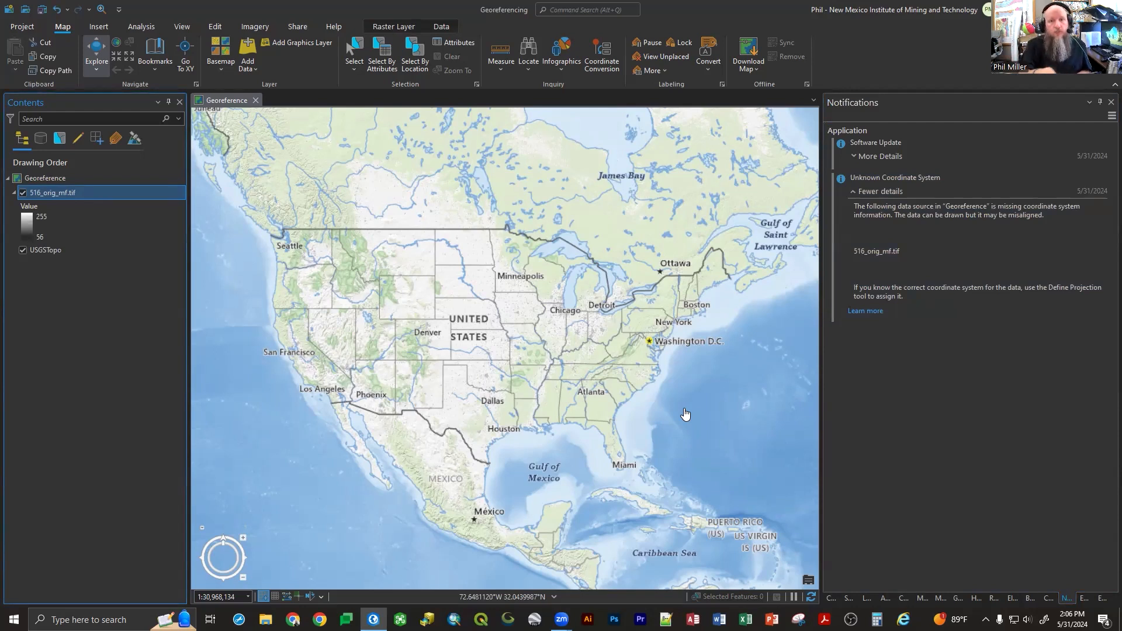
- Zoom to the 516_orig_mf.tif layer and examine the scanned map's title block and legend
right_click(41, 196)
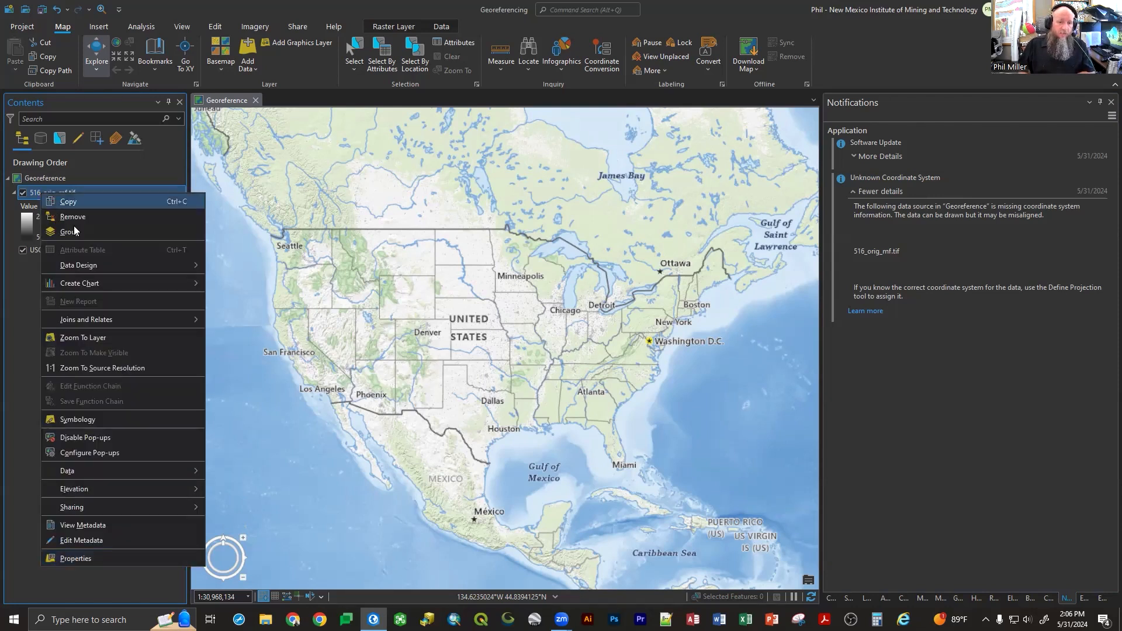
left_click(86, 337)
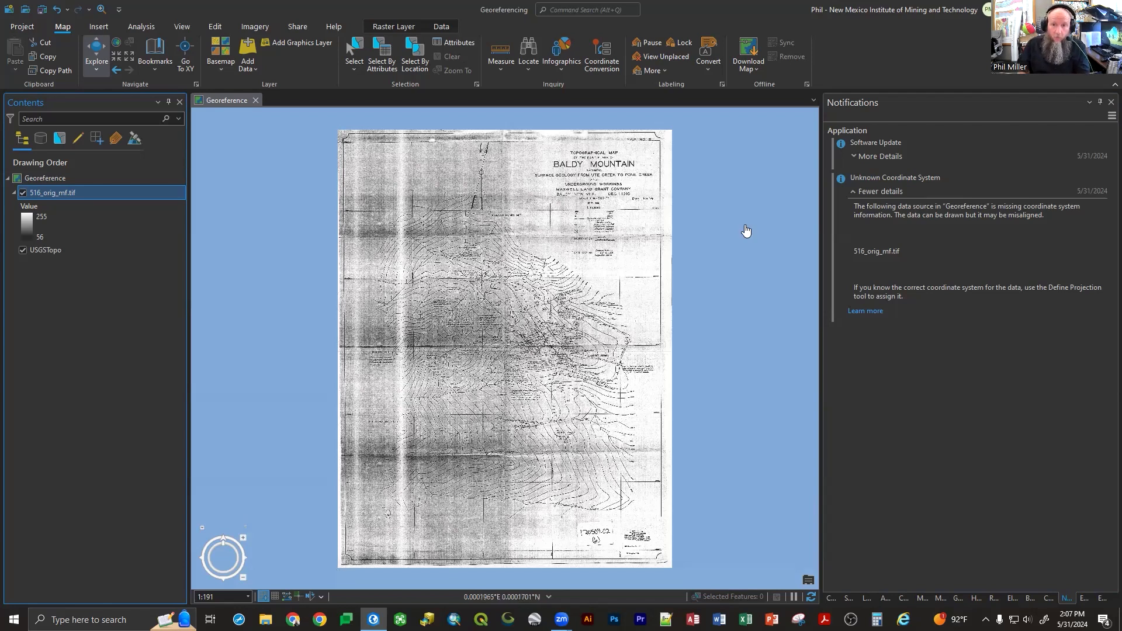
scroll(544, 178, "up", 5)
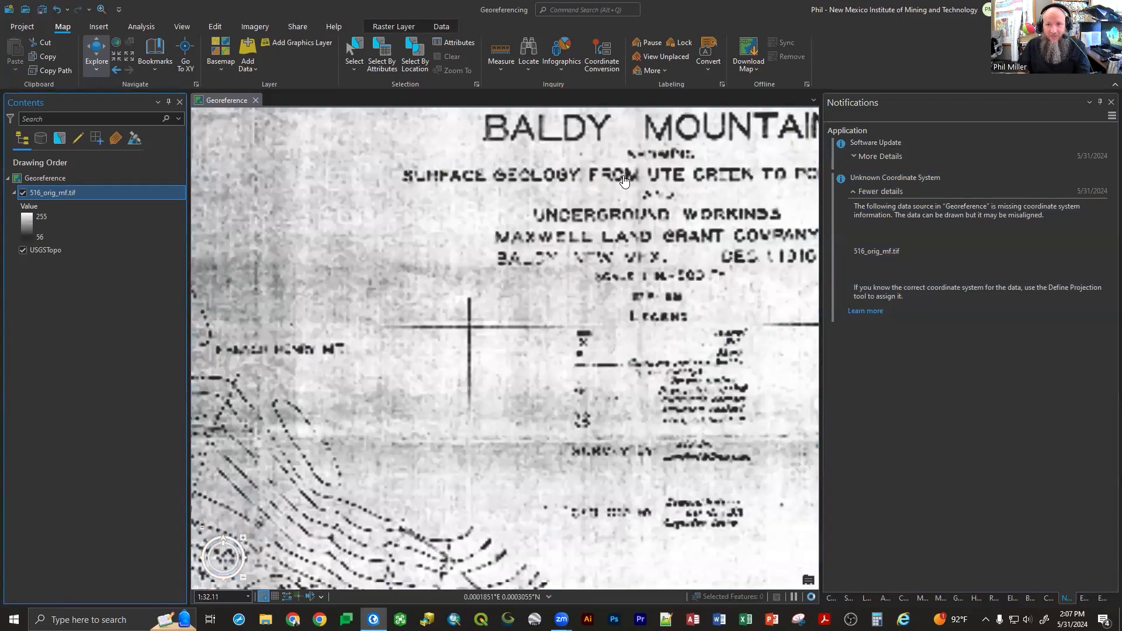
left_click_drag(492, 297, 489, 305)
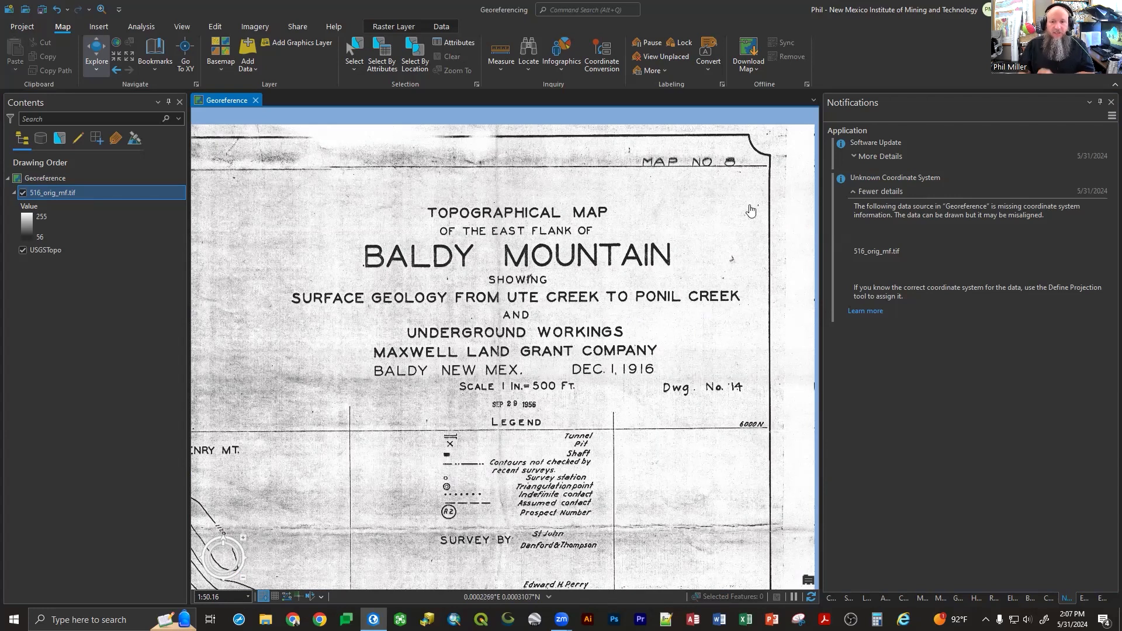
scroll(806, 129, "down", 1)
left_click_drag(714, 190, 577, 188)
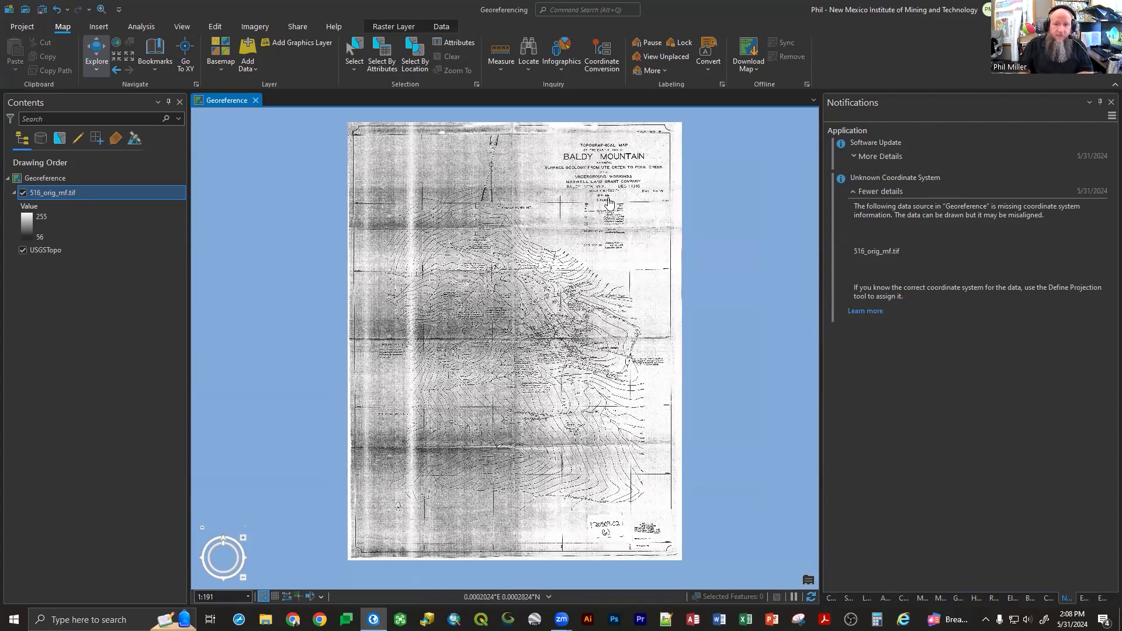
- Examine the north arrow with its declination and the title, scale and survey notes on the Baldy Mountain map
scroll(491, 140, "up", 4)
scroll(485, 136, "up", 1)
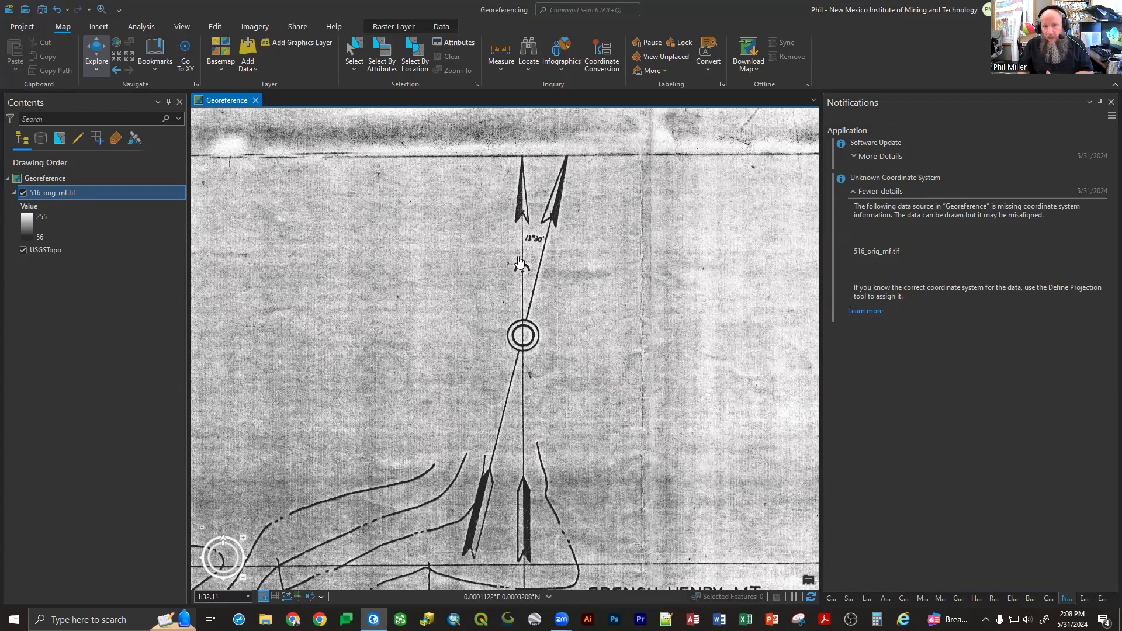
left_click_drag(369, 275, 260, 276)
left_click_drag(329, 288, 254, 275)
left_click_drag(407, 286, 281, 297)
left_click_drag(376, 295, 226, 276)
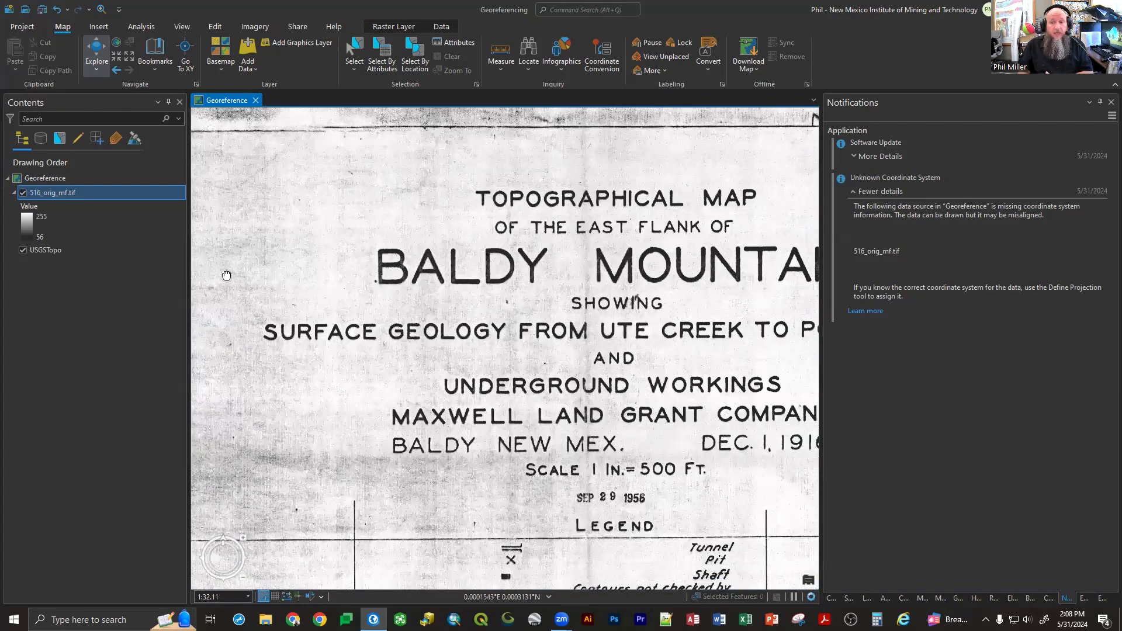
scroll(338, 292, "down", 2)
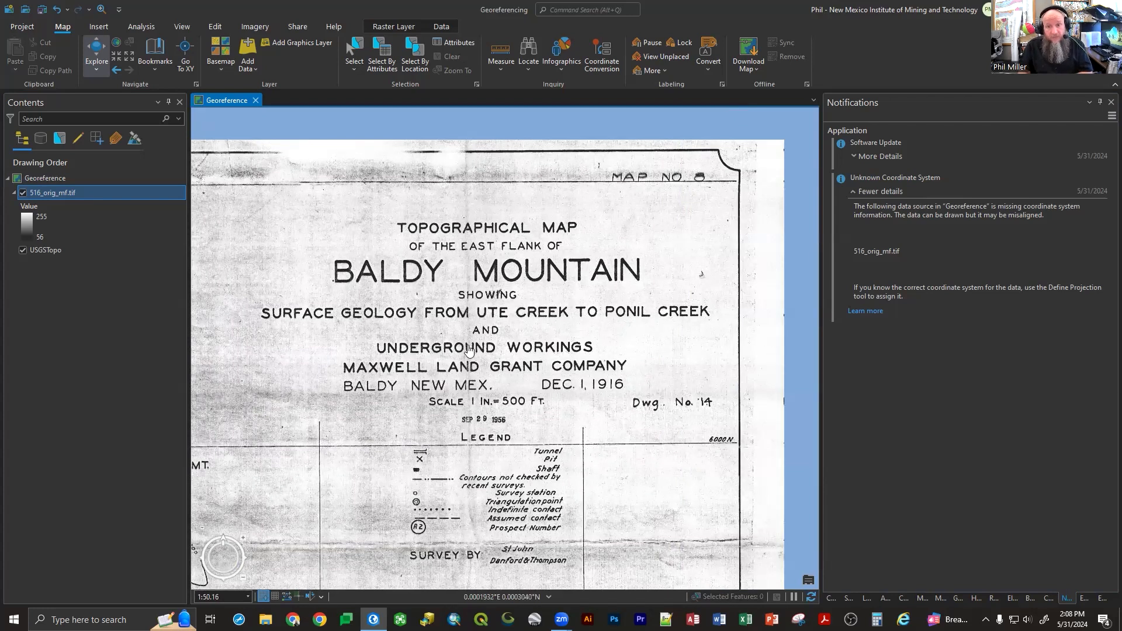
left_click_drag(500, 367, 551, 311)
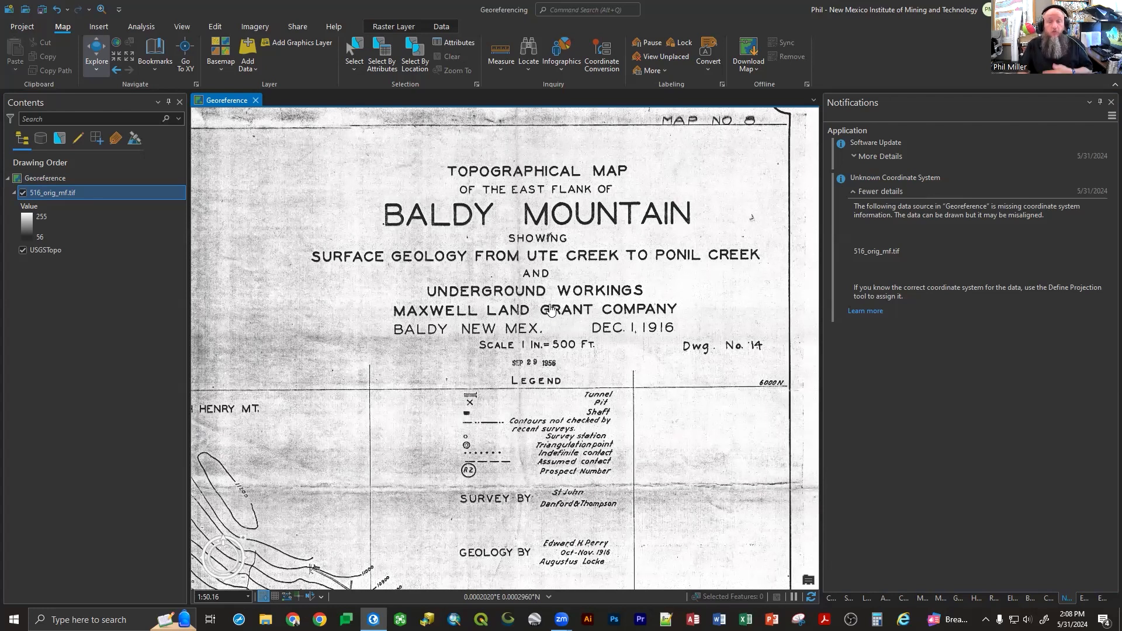
scroll(551, 309, "down", 3)
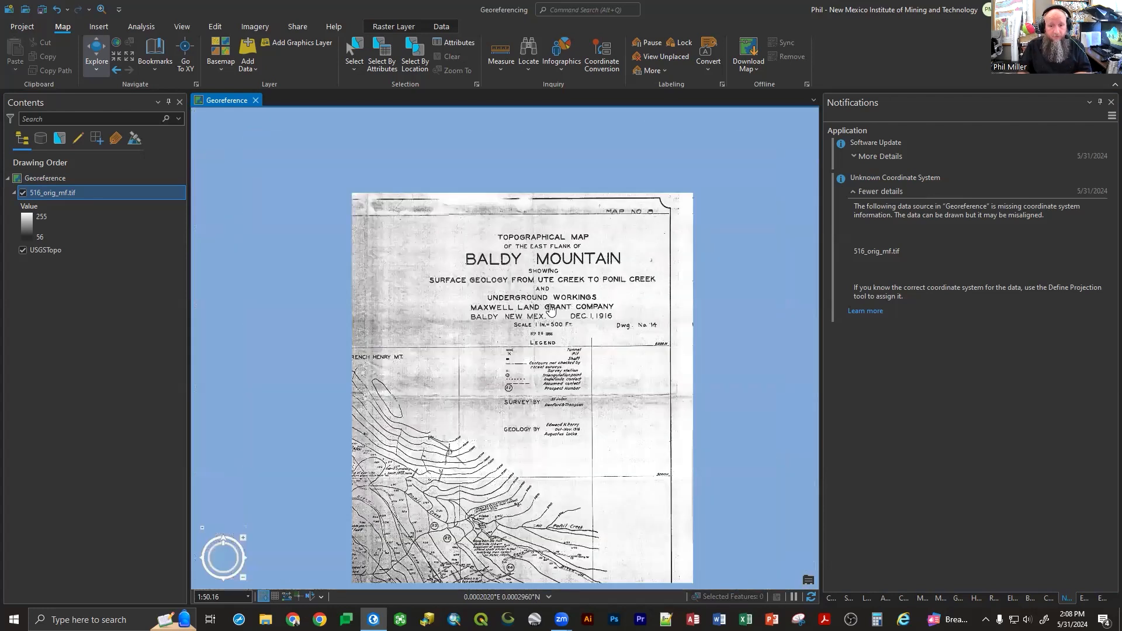
- Examine the mine file labels and the local grid coordinates along the scanned map's lower edge, and the contoured area above
scroll(556, 274, "up", 4)
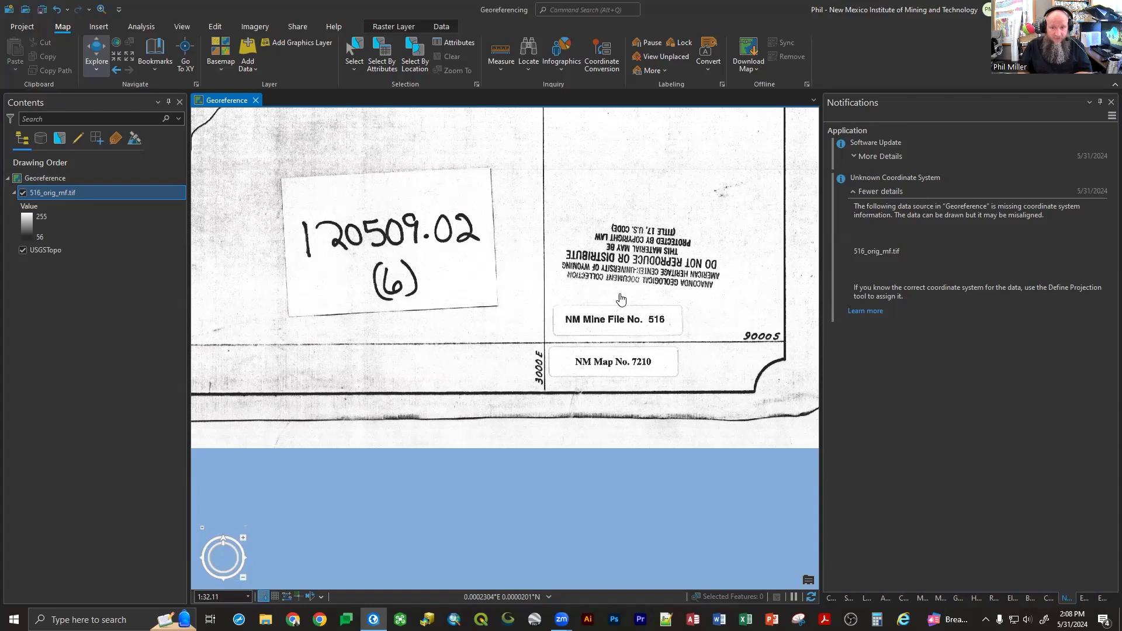
left_click_drag(433, 317, 681, 333)
left_click_drag(440, 343, 661, 351)
left_click_drag(410, 363, 712, 357)
left_click_drag(551, 352, 669, 351)
left_click_drag(318, 336, 475, 333)
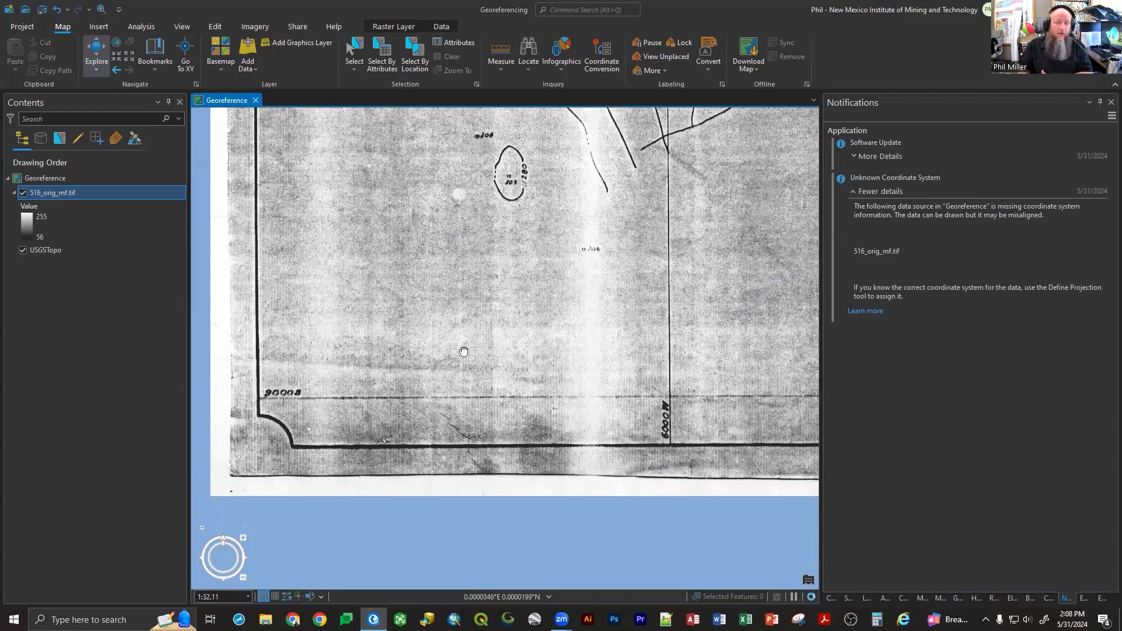
scroll(262, 399, "up", 4)
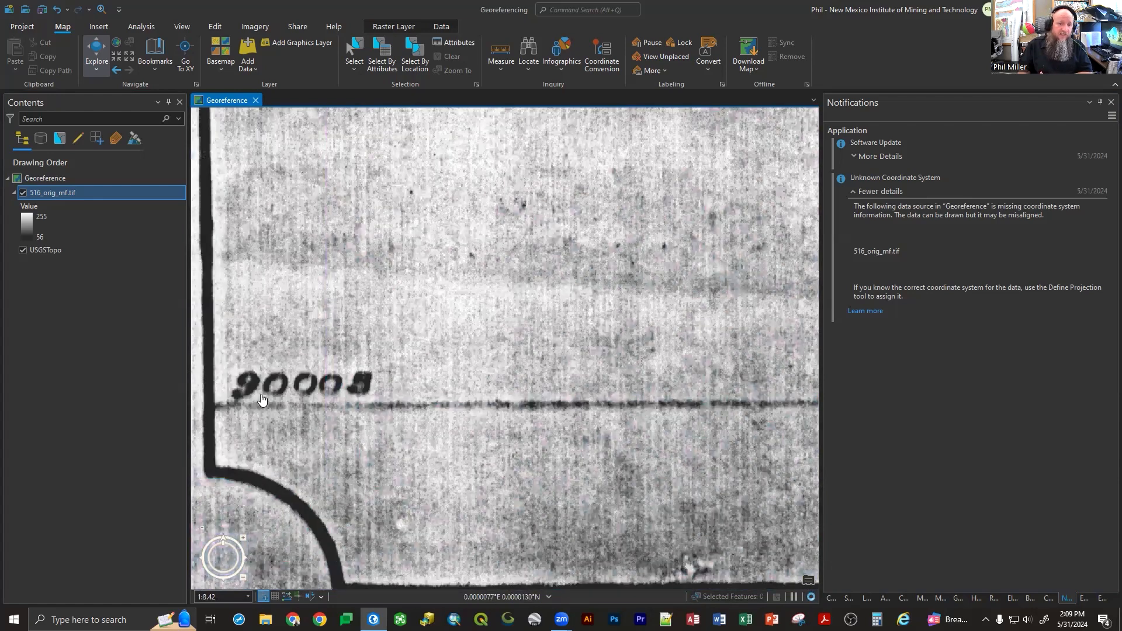
left_click_drag(514, 408, 238, 395)
left_click_drag(612, 415, 252, 373)
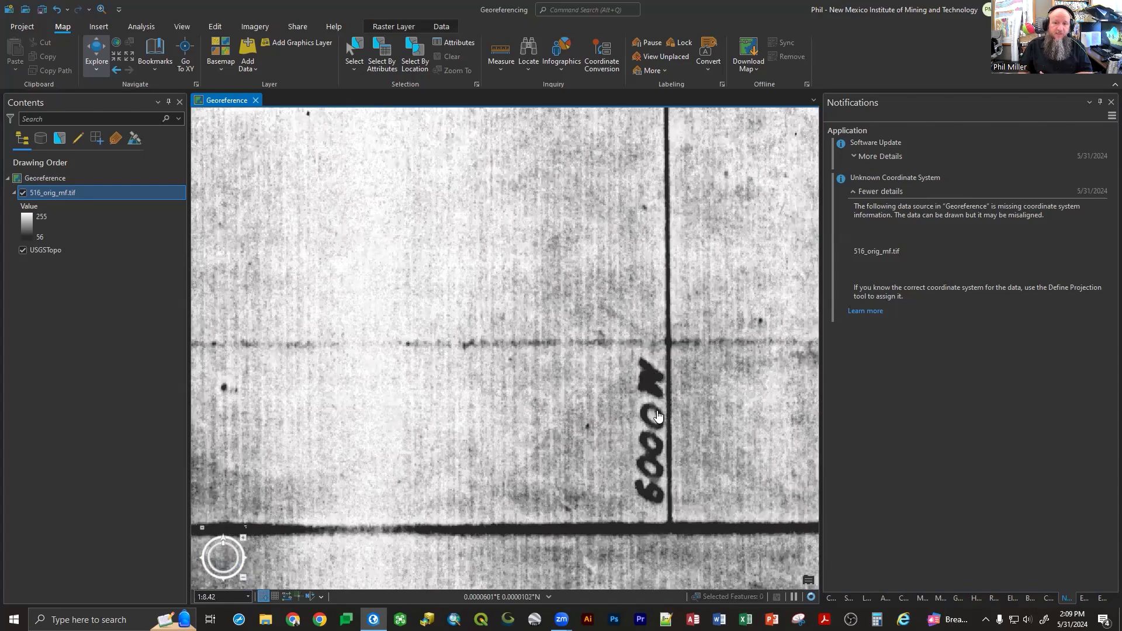
scroll(594, 409, "down", 4)
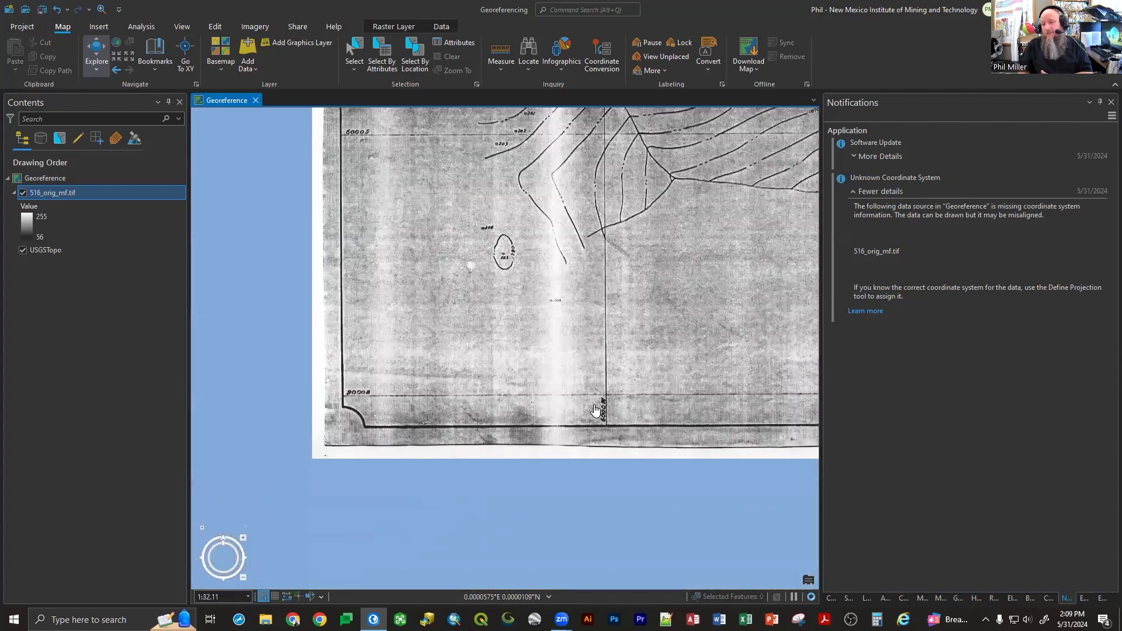
left_click_drag(594, 409, 494, 471)
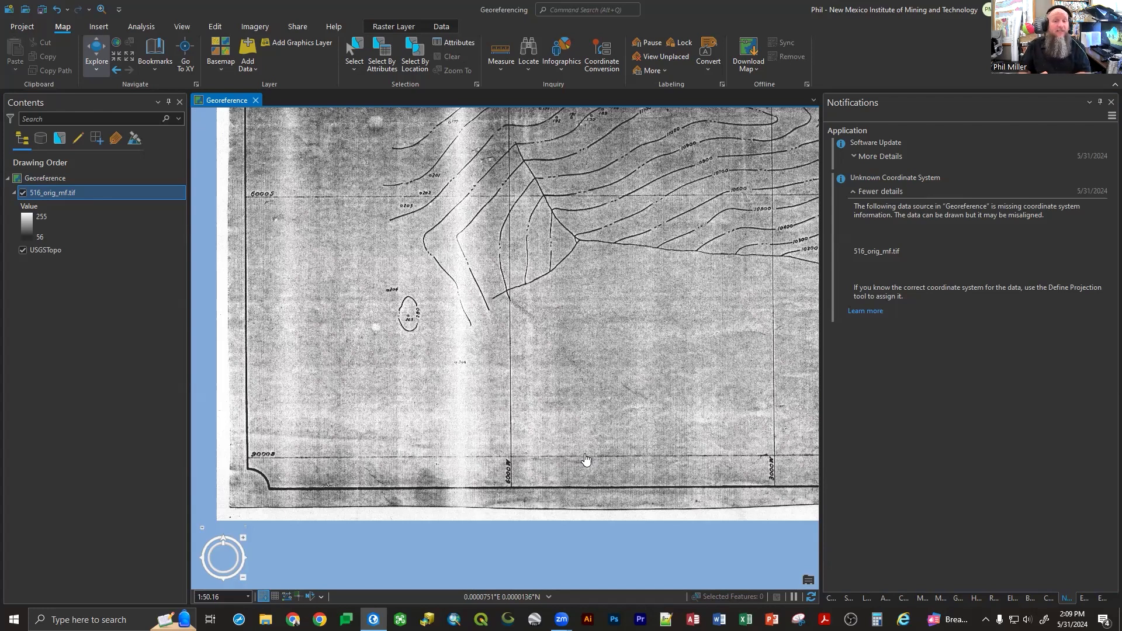
scroll(485, 429, "down", 3)
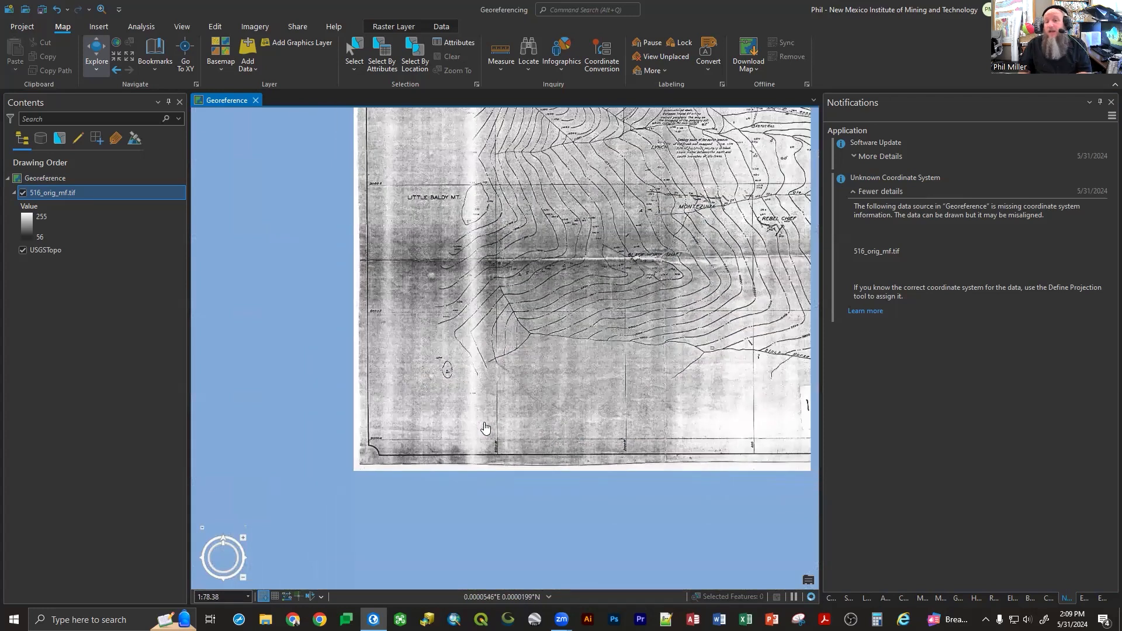
left_click_drag(483, 379, 428, 475)
left_click_drag(443, 392, 444, 445)
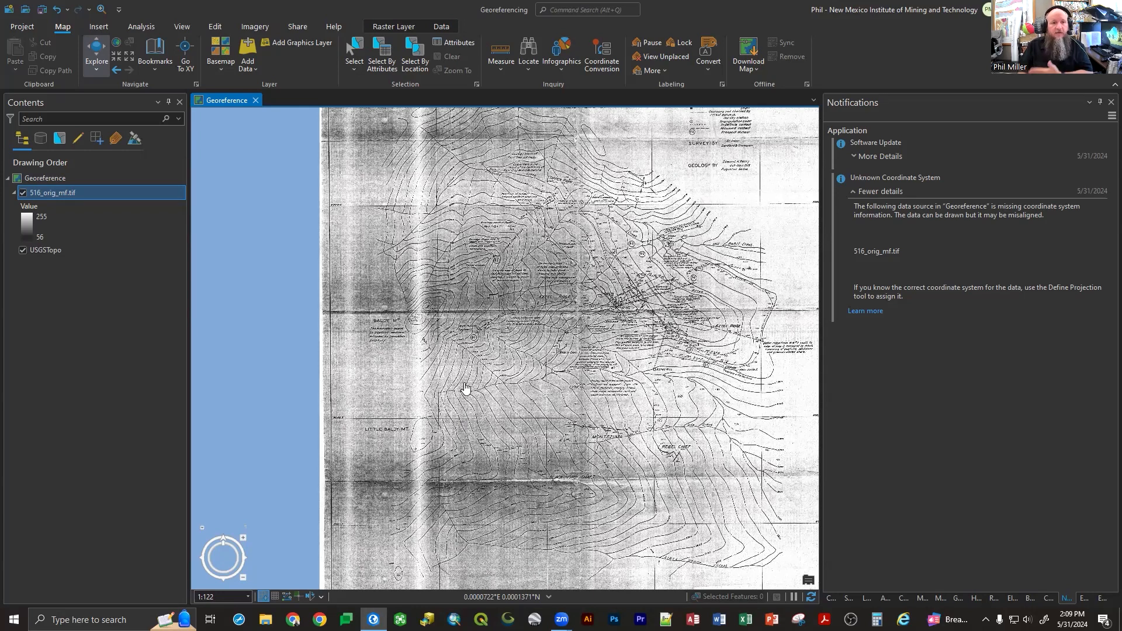
left_click_drag(530, 328, 480, 421)
- View the basemap at world scale to see where the unreferenced raster is placed
scroll(480, 421, "down", 10)
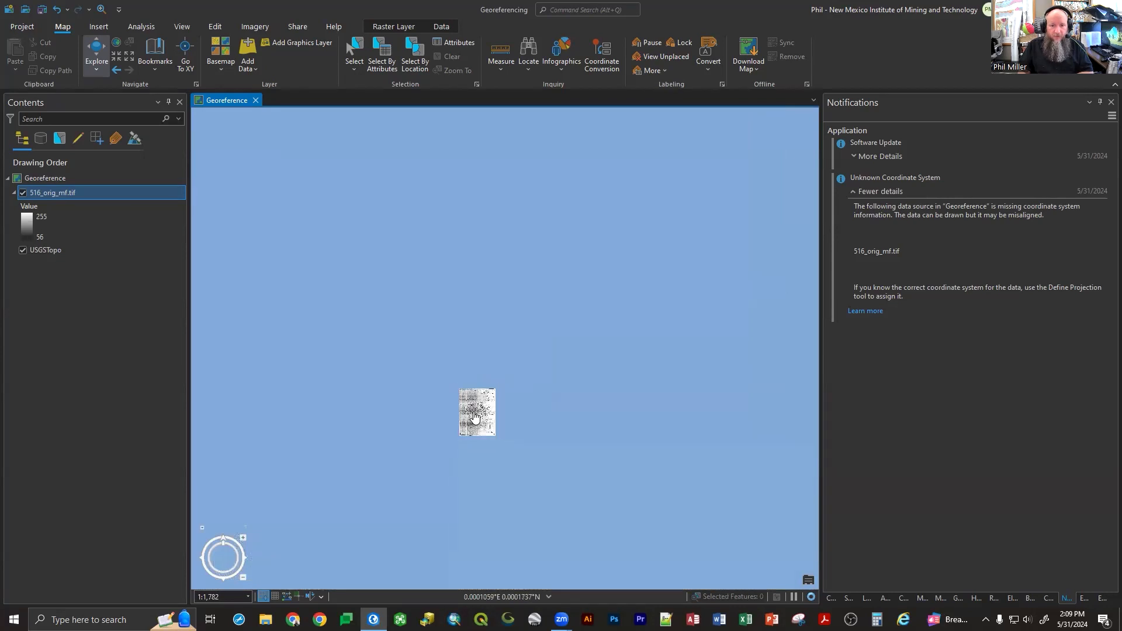
scroll(474, 417, "down", 2)
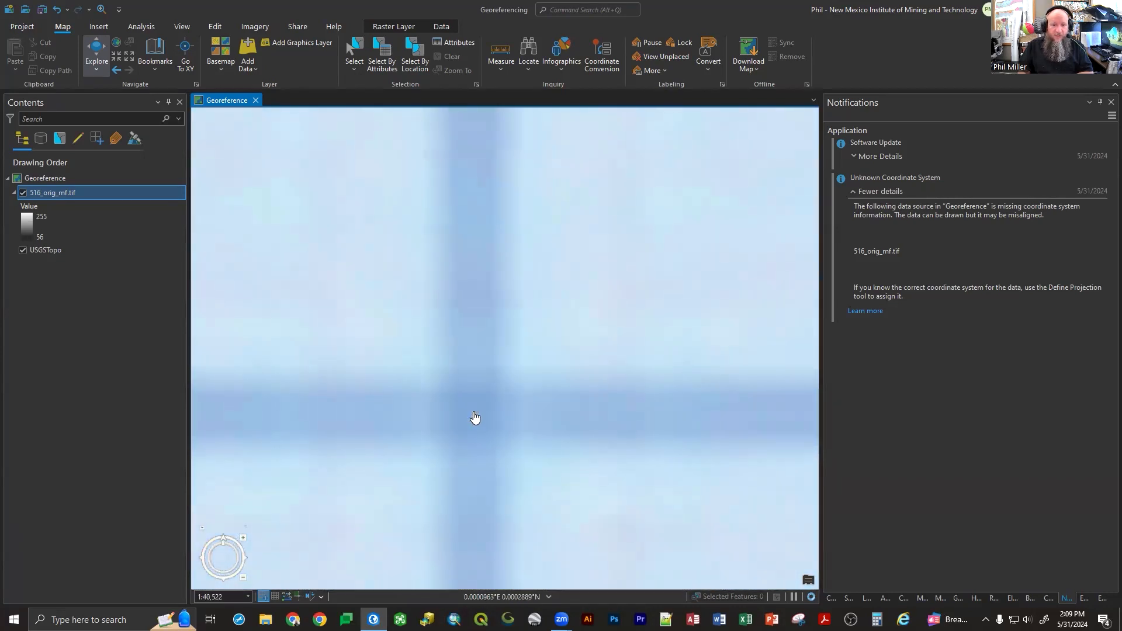
scroll(474, 417, "down", 15)
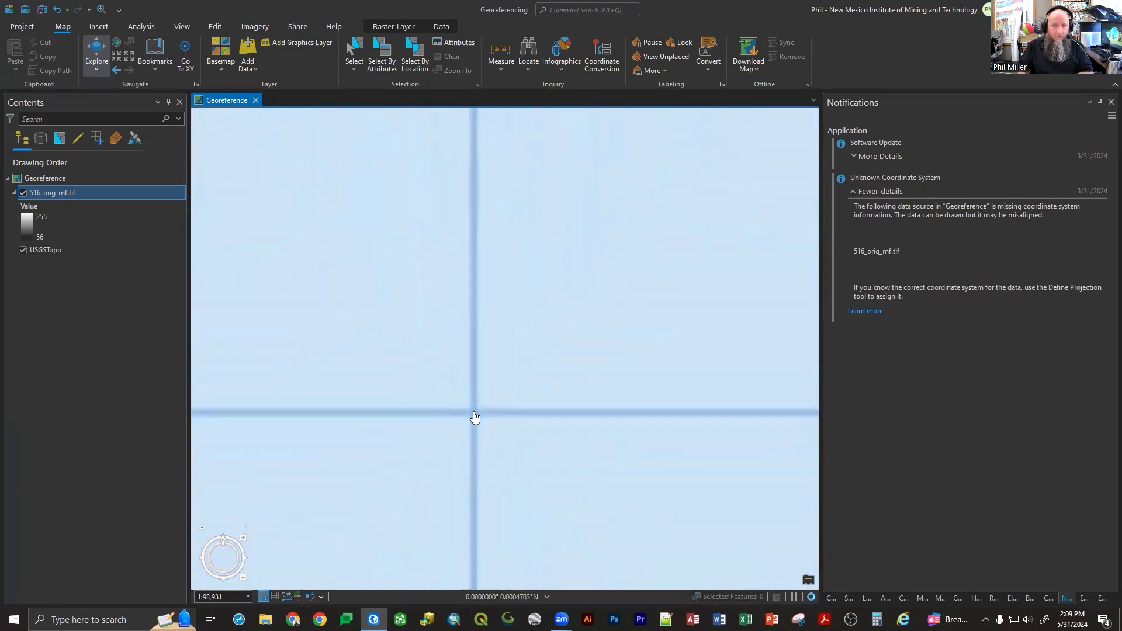
scroll(475, 417, "down", 2)
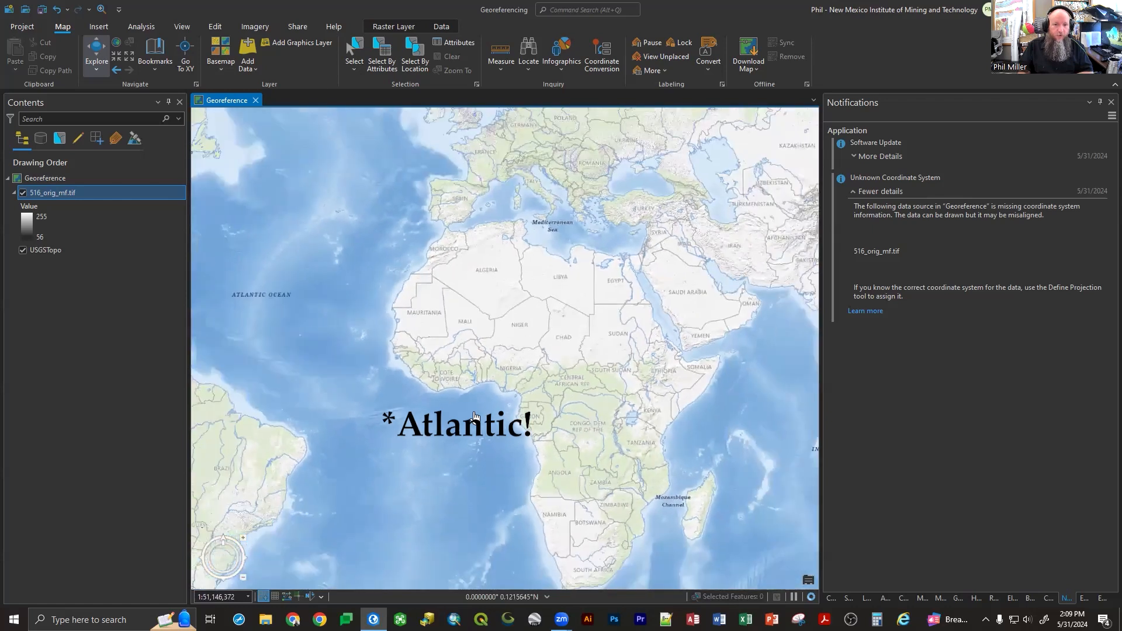
scroll(474, 417, "down", 2)
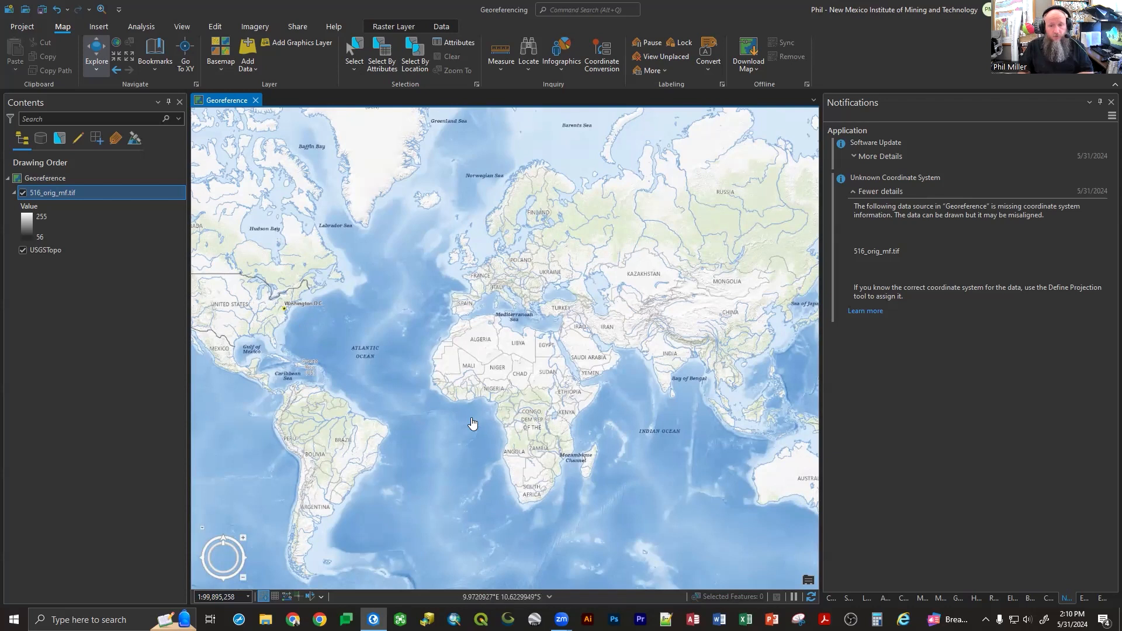
- Return to the full extent of the 516_orig_mf.tif layer and compare its location with the continents again
right_click(52, 193)
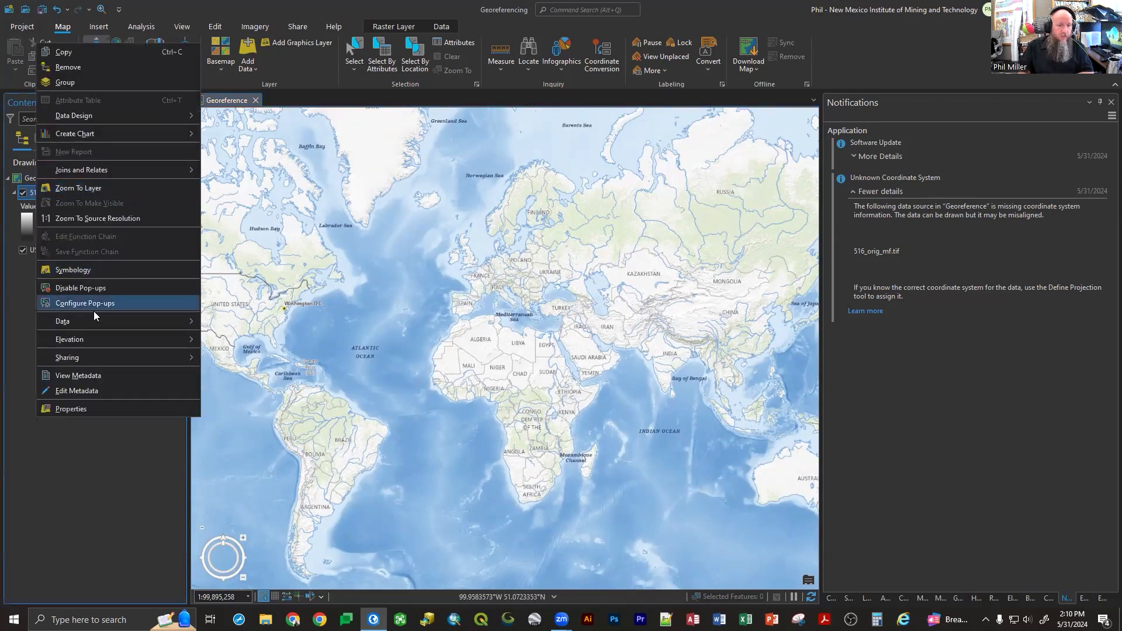
left_click(94, 188)
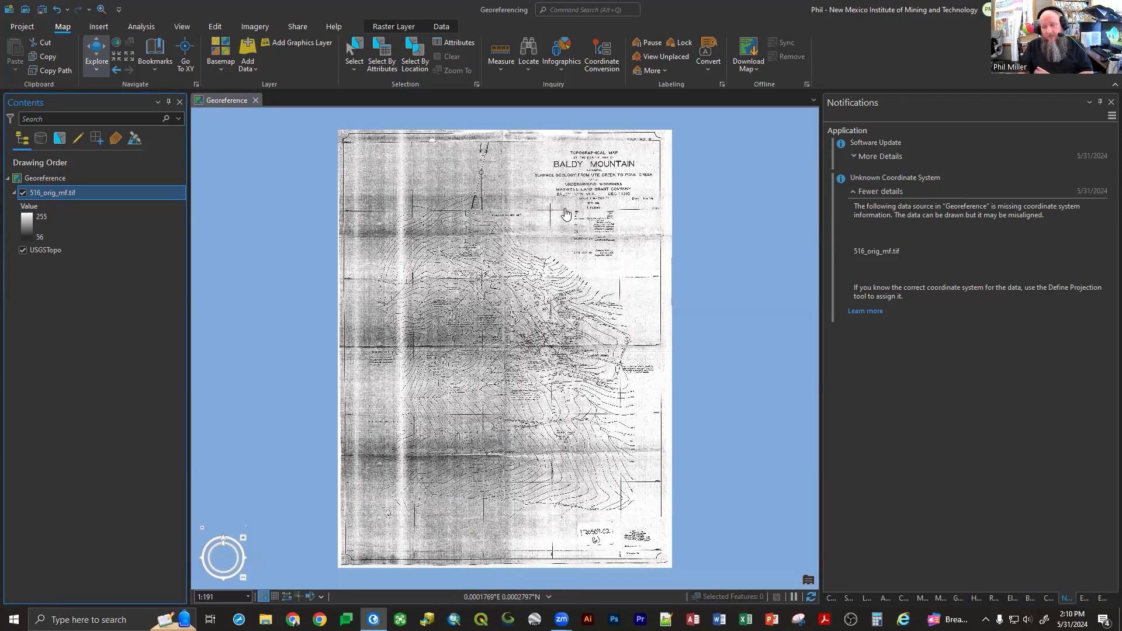
scroll(565, 325, "up", 2)
scroll(561, 323, "down", 10)
scroll(561, 323, "down", 10)
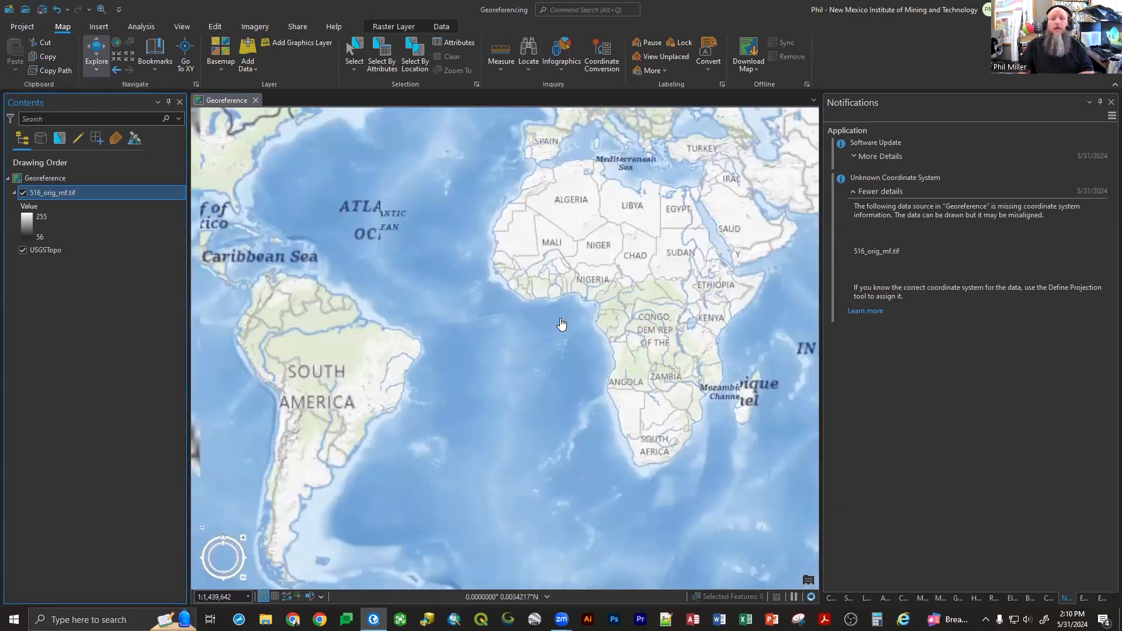
- Locate Baldy Mountain in northern New Mexico on the basemap and view its regional surroundings
scroll(267, 241, "up", 8)
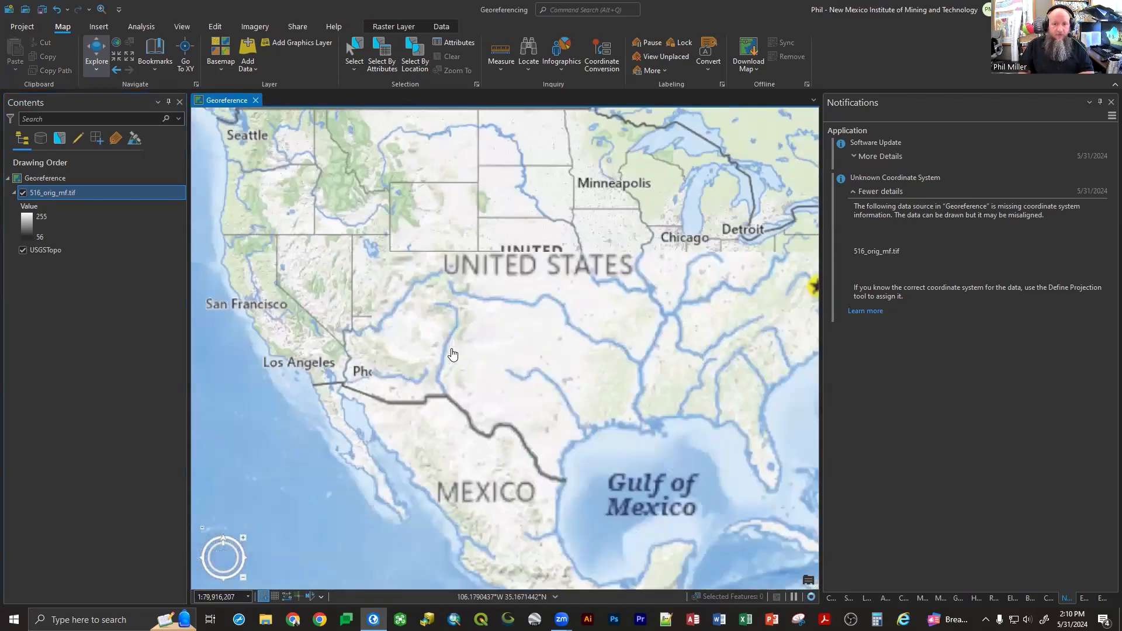
scroll(453, 354, "up", 5)
scroll(455, 381, "up", 1)
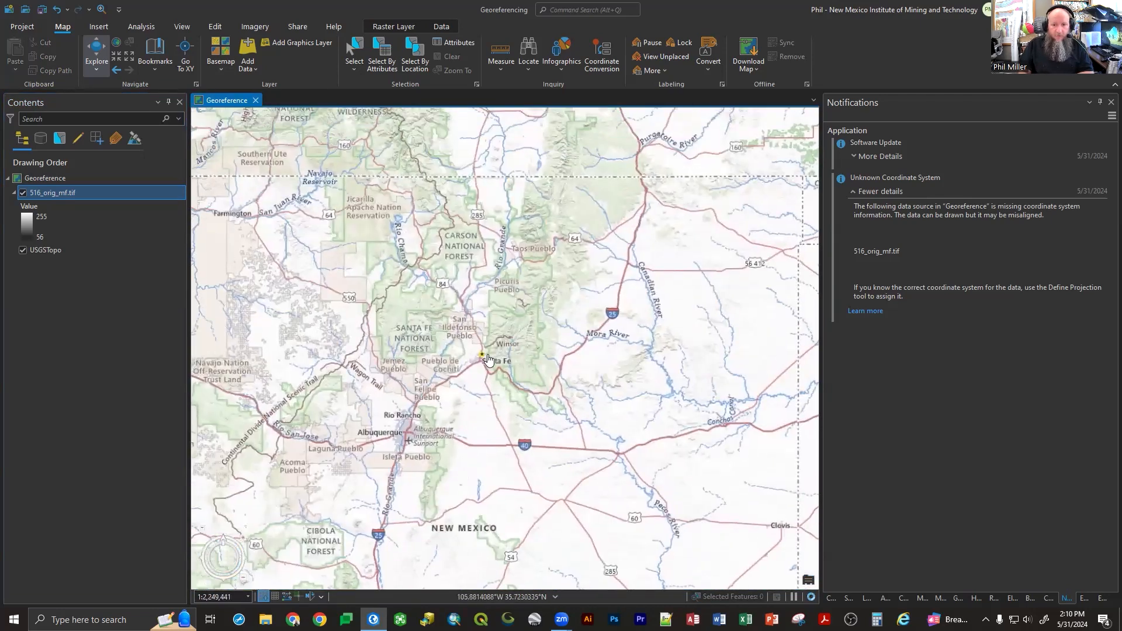
scroll(545, 231, "up", 2)
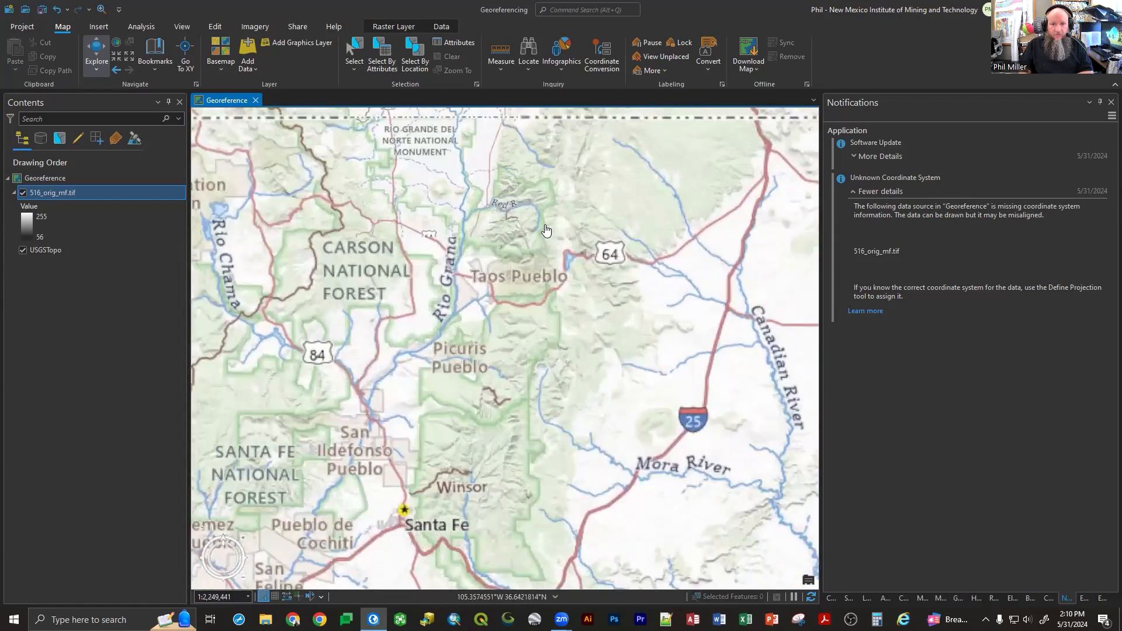
scroll(547, 231, "up", 6)
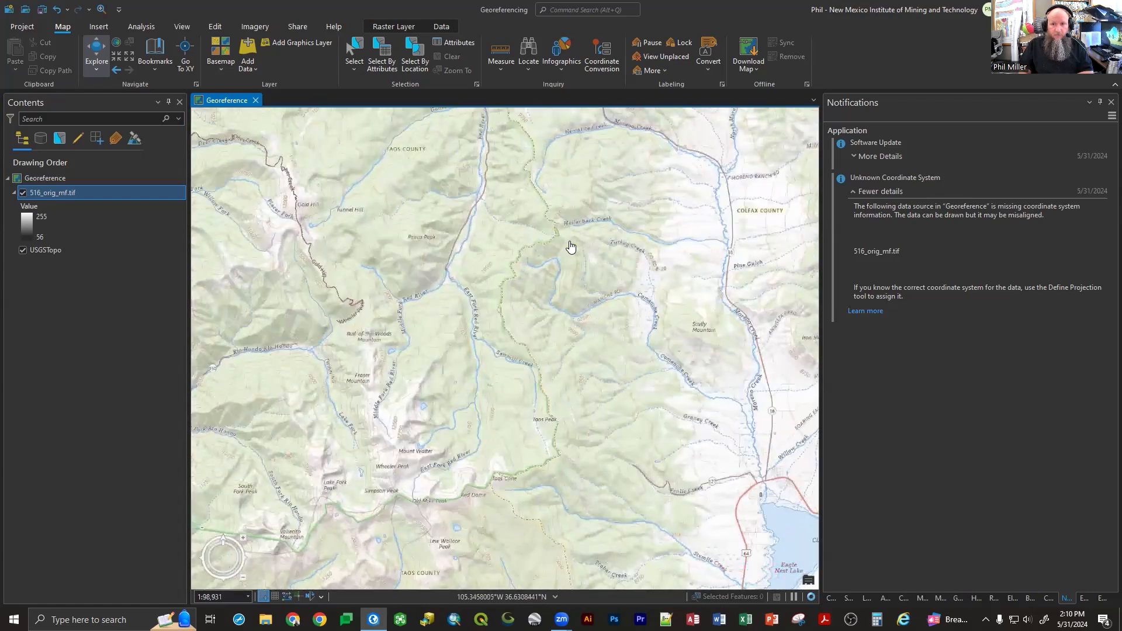
left_click_drag(571, 246, 202, 275)
scroll(541, 275, "down", 1)
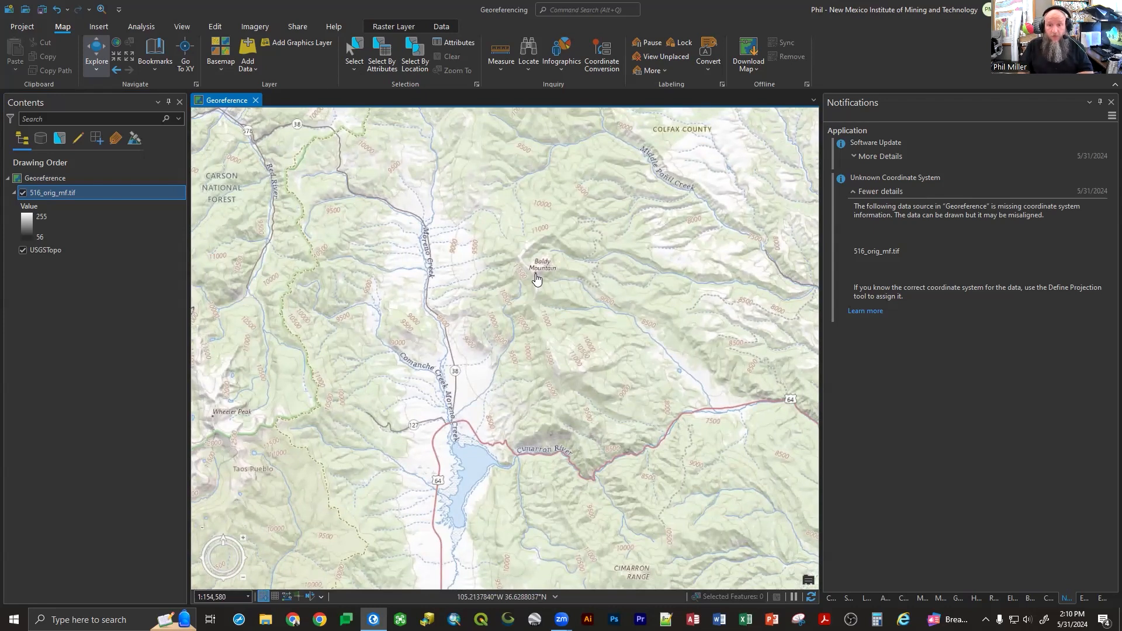
scroll(537, 277, "down", 3)
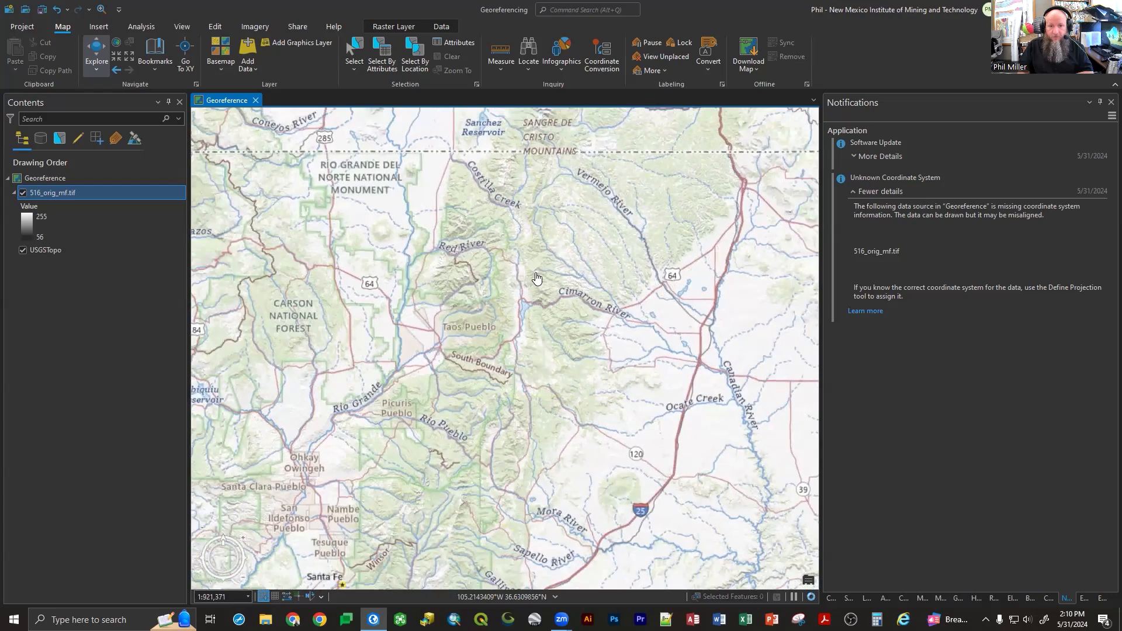
scroll(537, 277, "down", 3)
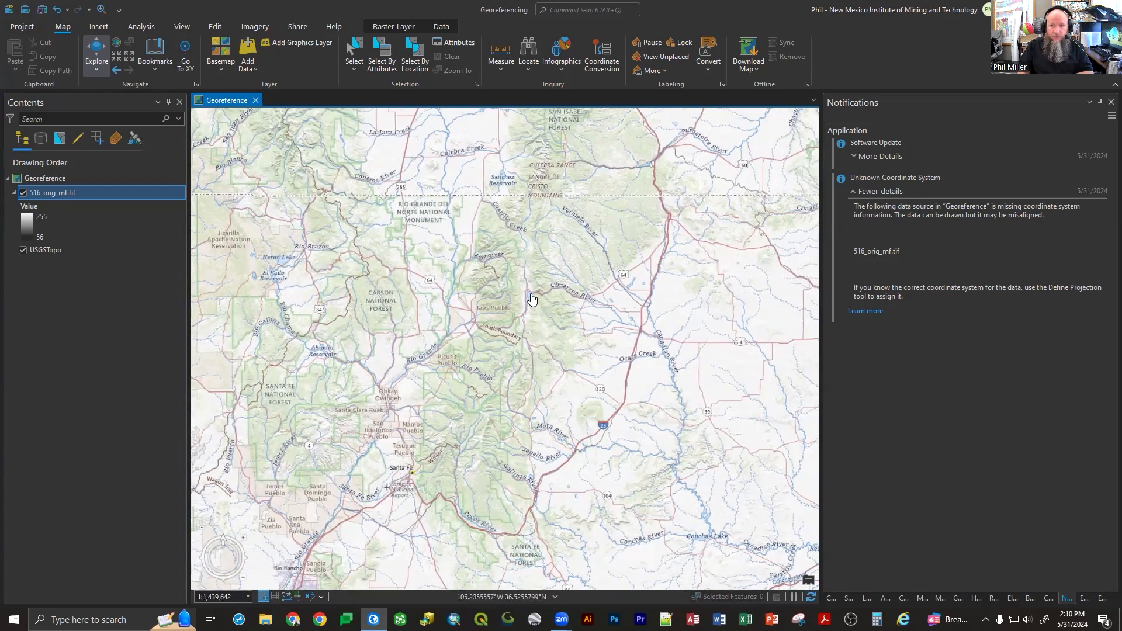
- Find Baldy Mountain north of Eagle Nest Lake and examine its summit contours on the topographic basemap
scroll(532, 301, "up", 8)
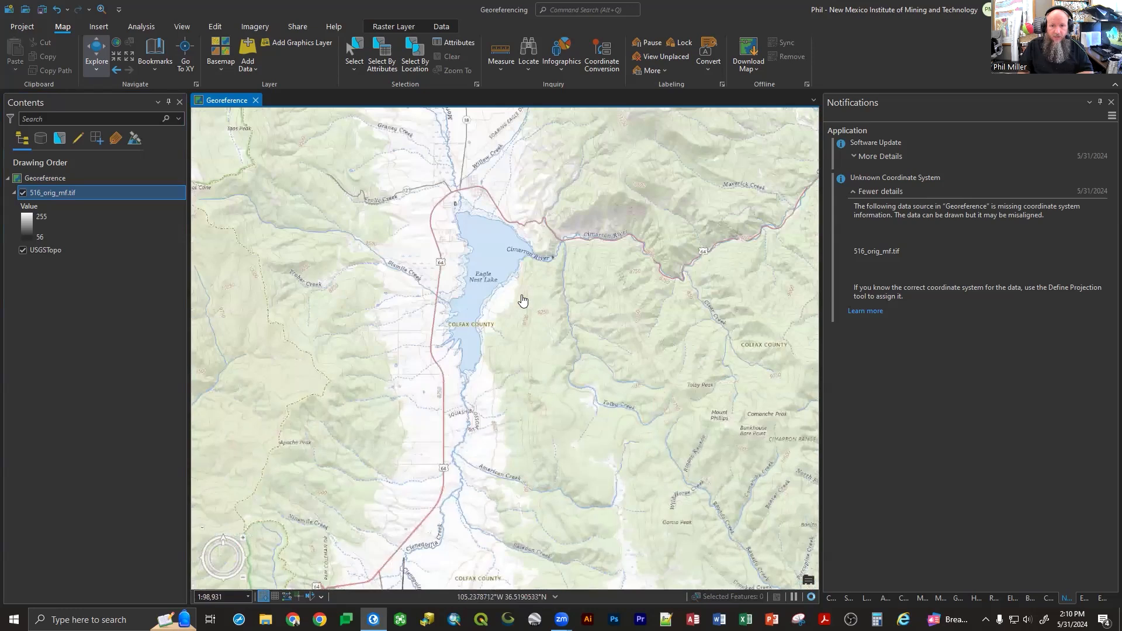
scroll(492, 300, "down", 2)
left_click_drag(516, 255, 461, 458)
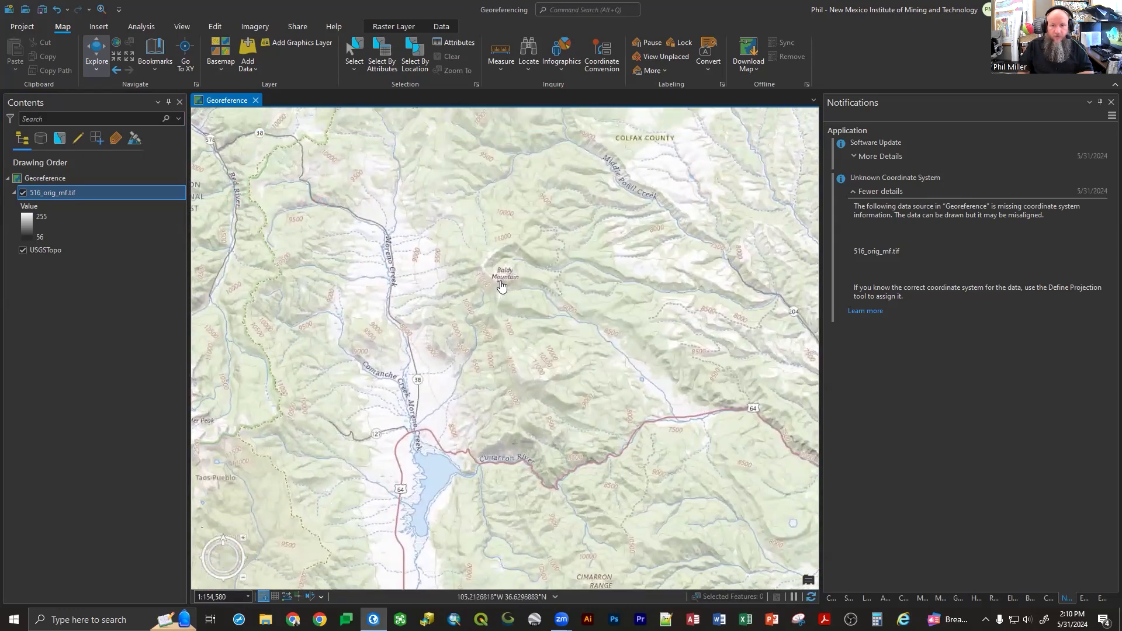
scroll(501, 284, "up", 8)
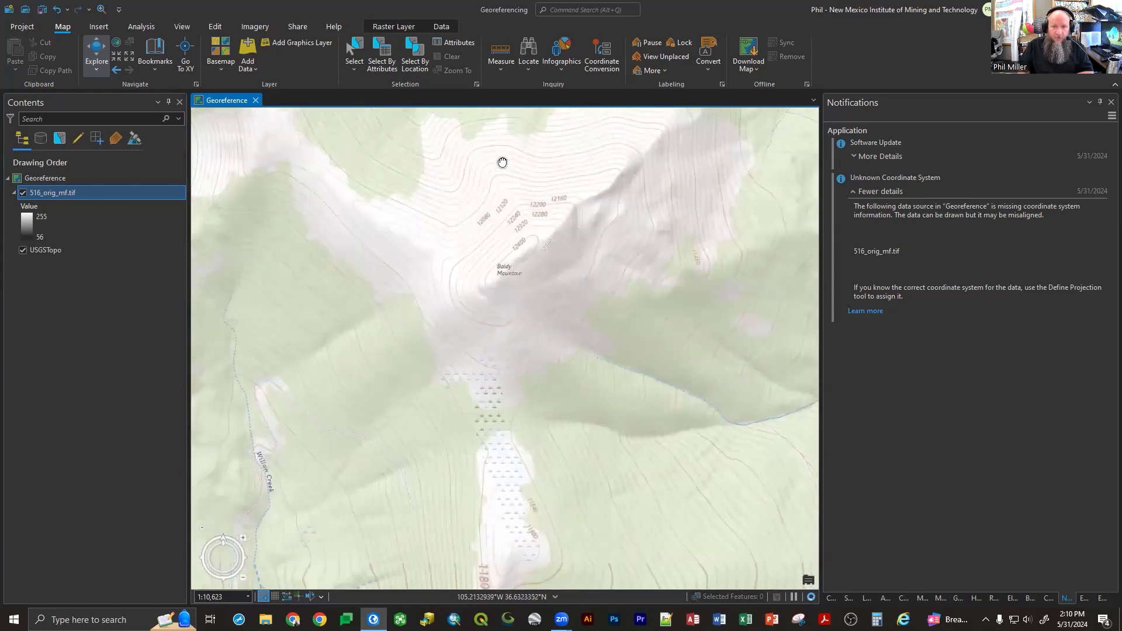
scroll(506, 216, "down", 1)
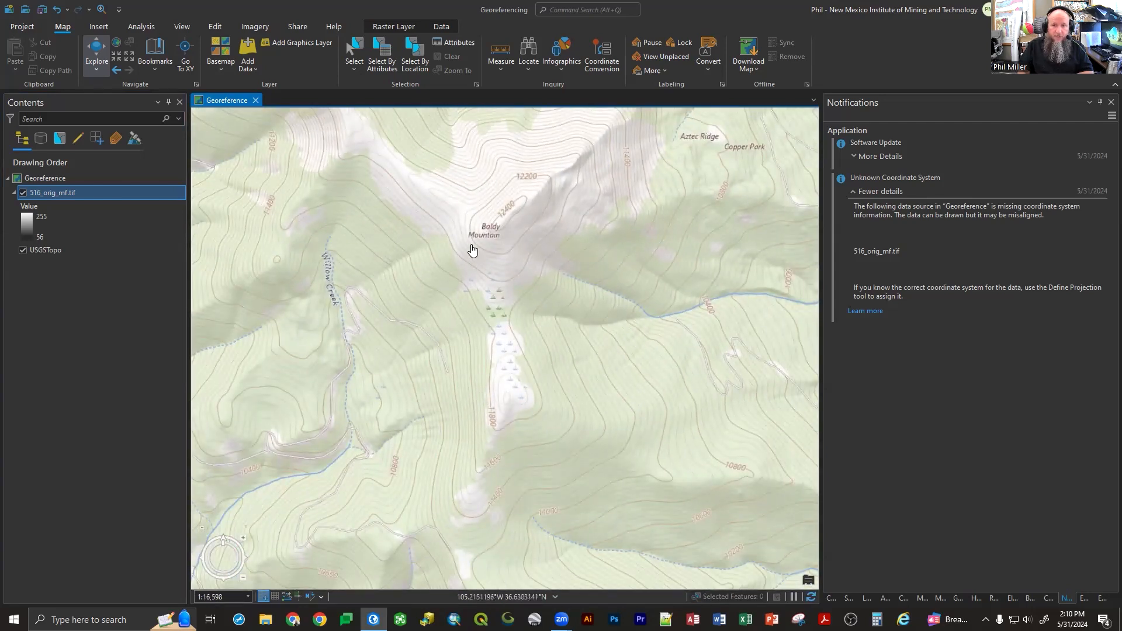
- Return to the 516_orig_mf.tif layer and examine the Baldy Mt., Little Baldy Mt. and Aztec Ridge areas of the scan
right_click(55, 193)
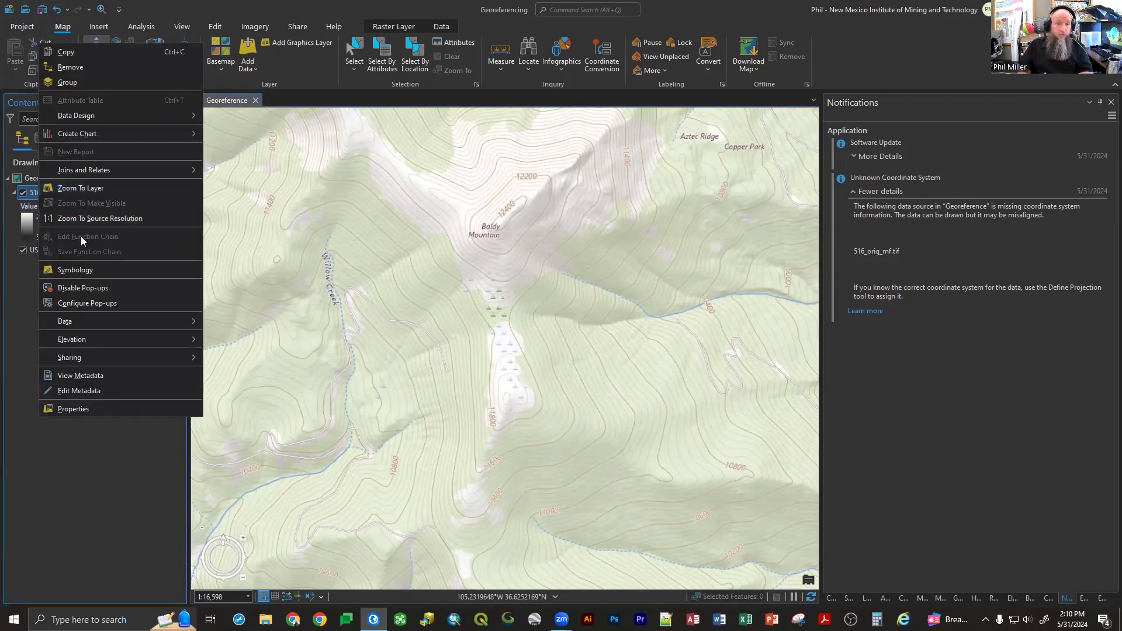
left_click(89, 187)
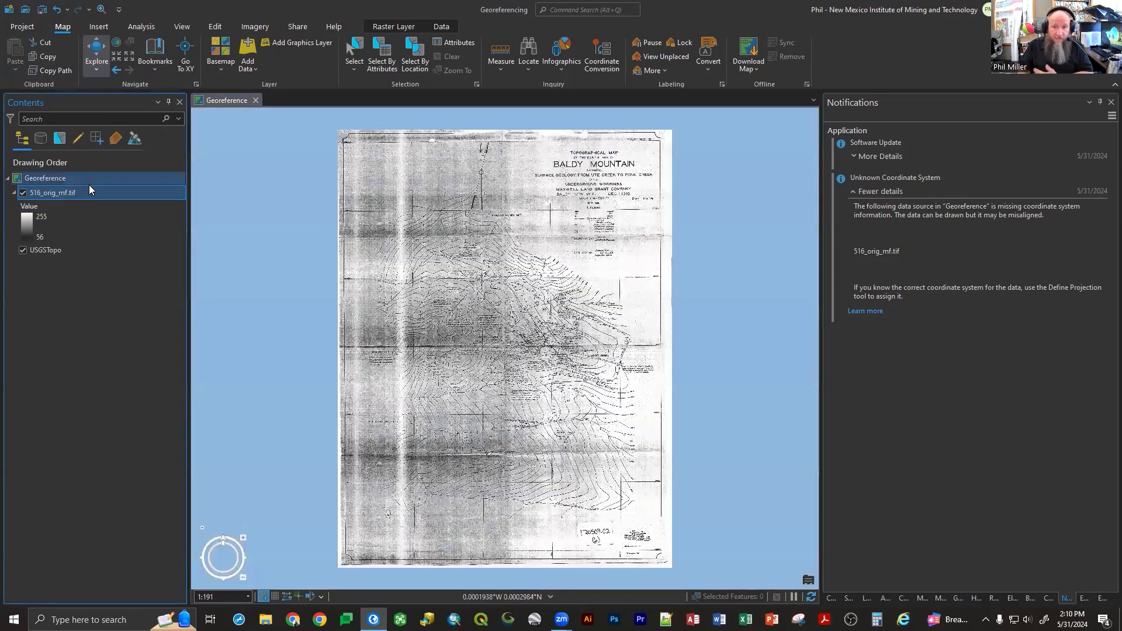
scroll(424, 267, "up", 5)
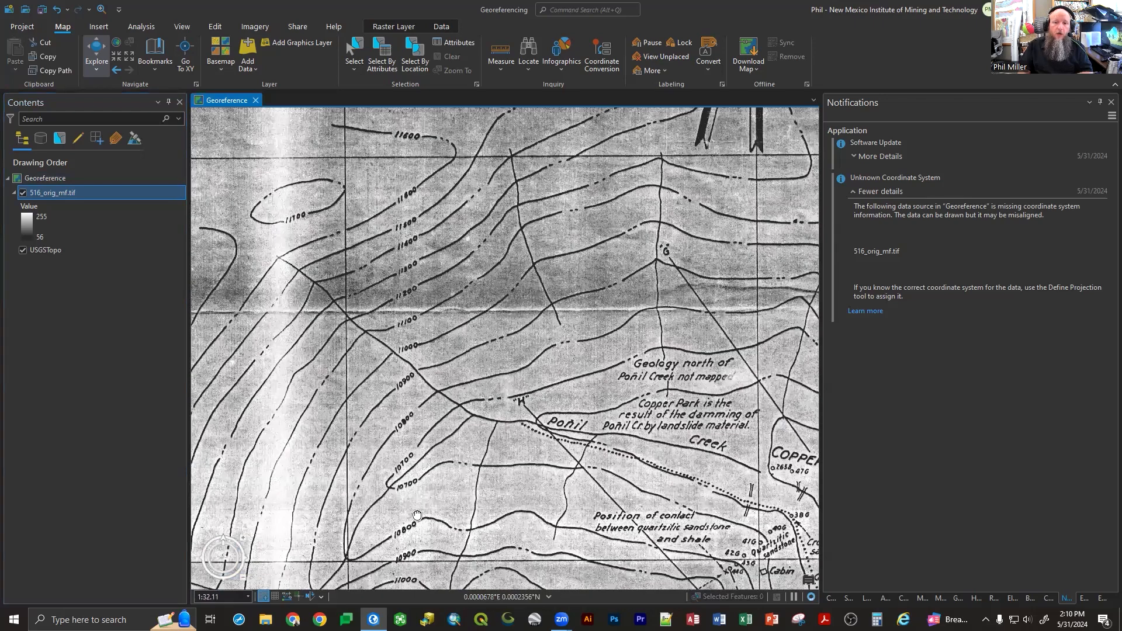
left_click_drag(417, 515, 421, 111)
left_click_drag(439, 219, 442, 158)
left_click_drag(434, 412, 452, 121)
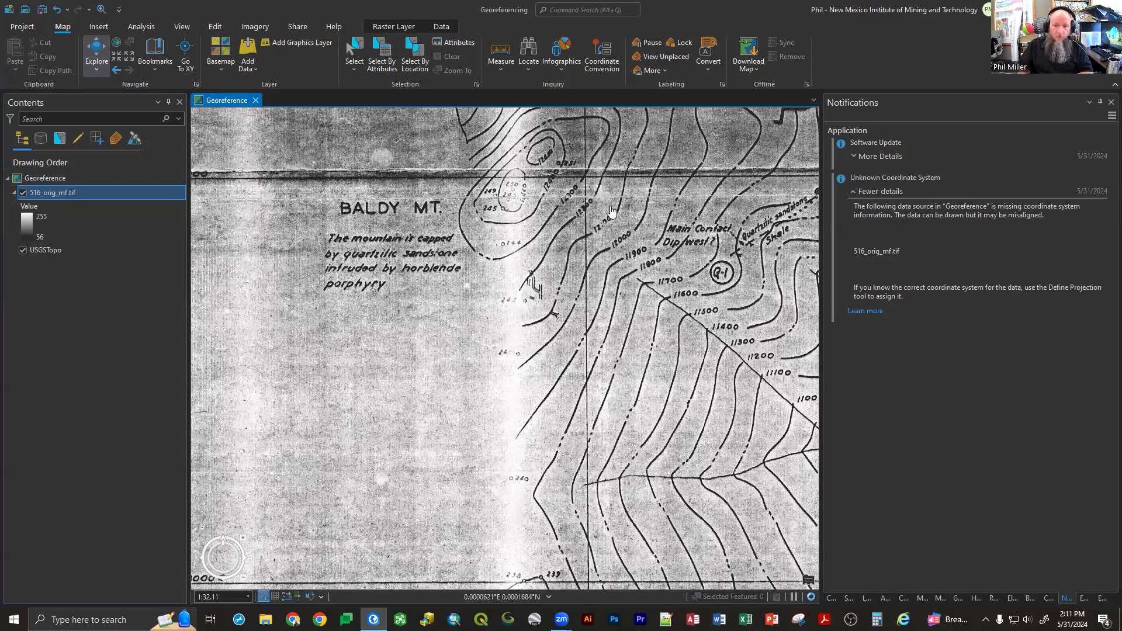
scroll(526, 164, "down", 2)
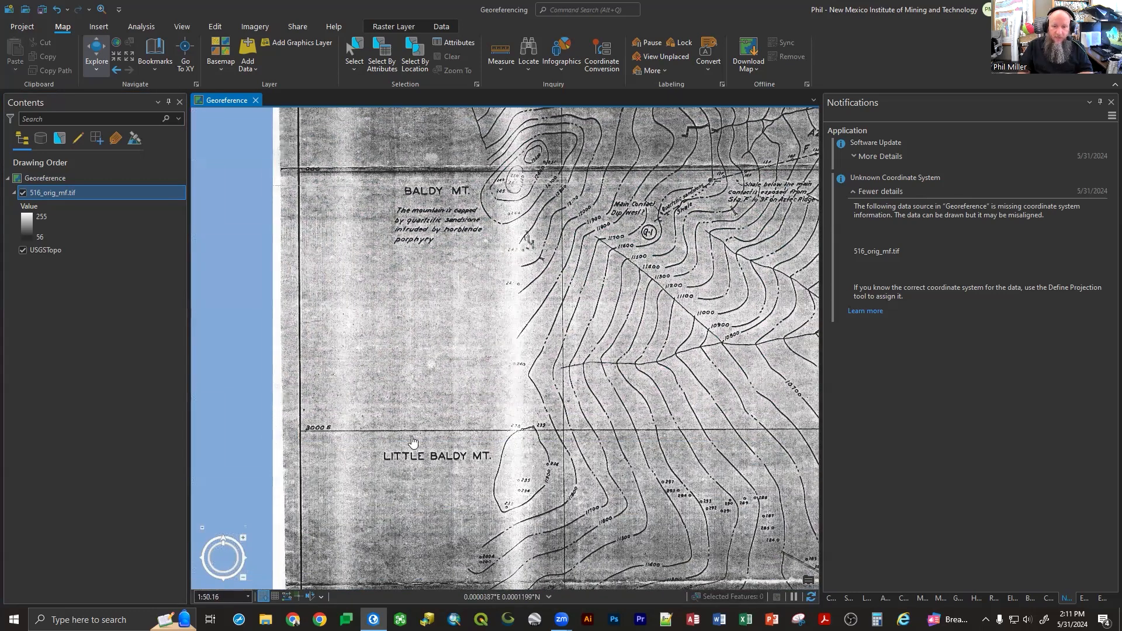
left_click_drag(552, 369, 386, 416)
left_click_drag(679, 348, 533, 504)
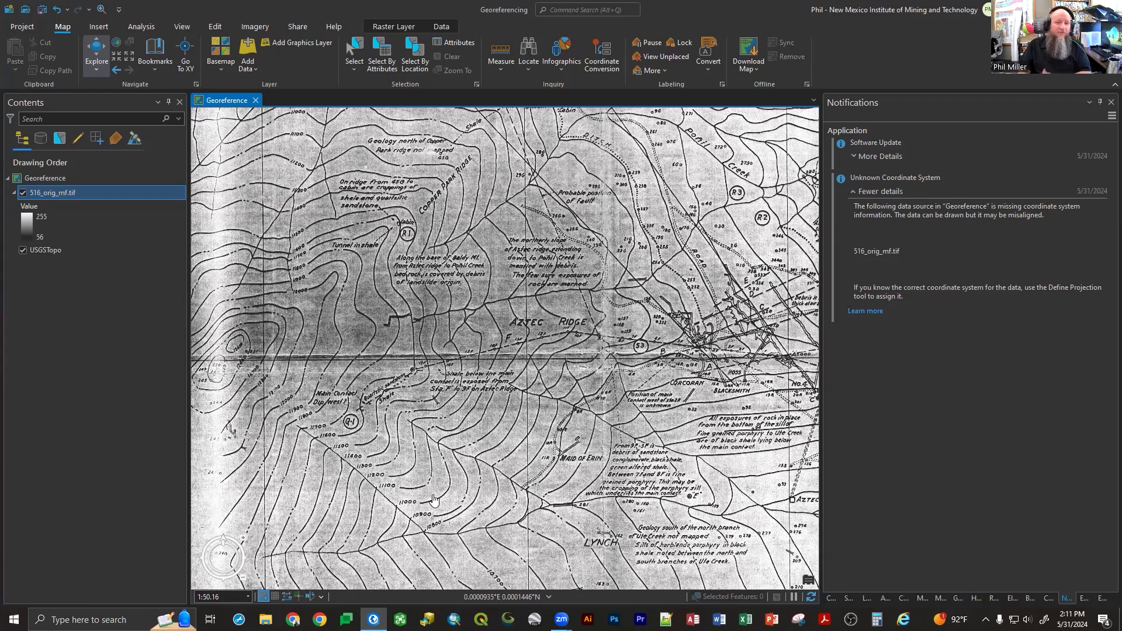
- Examine the labelled elevation contours and drainage lines on the scan, from east of Baldy Mt. north to Copper Park Ridge
scroll(391, 568, "up", 5)
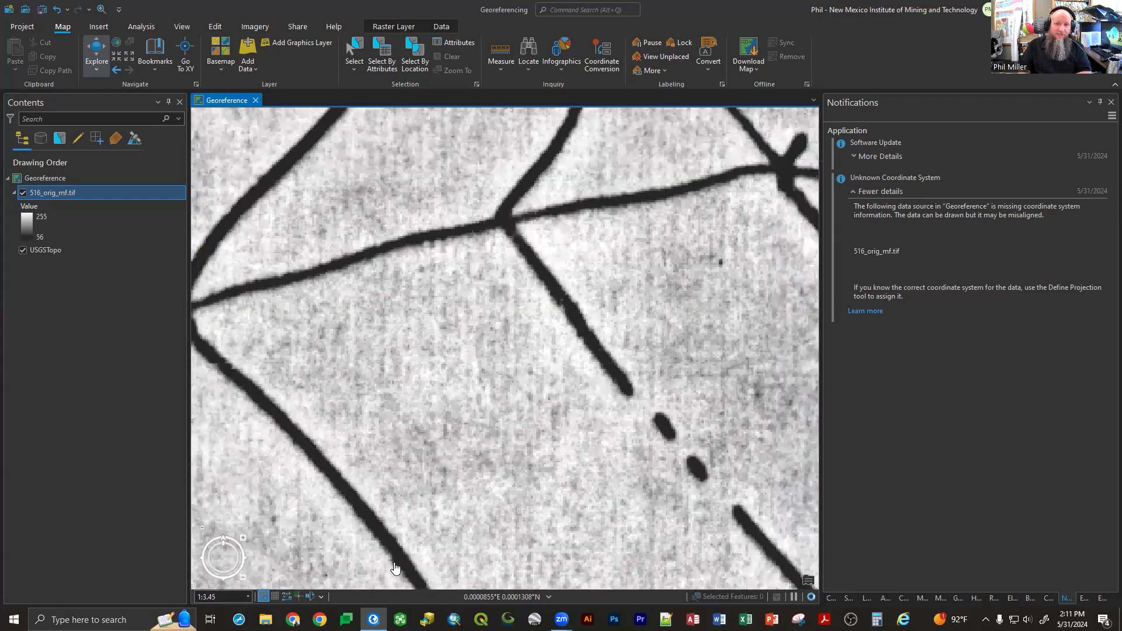
scroll(395, 566, "down", 2)
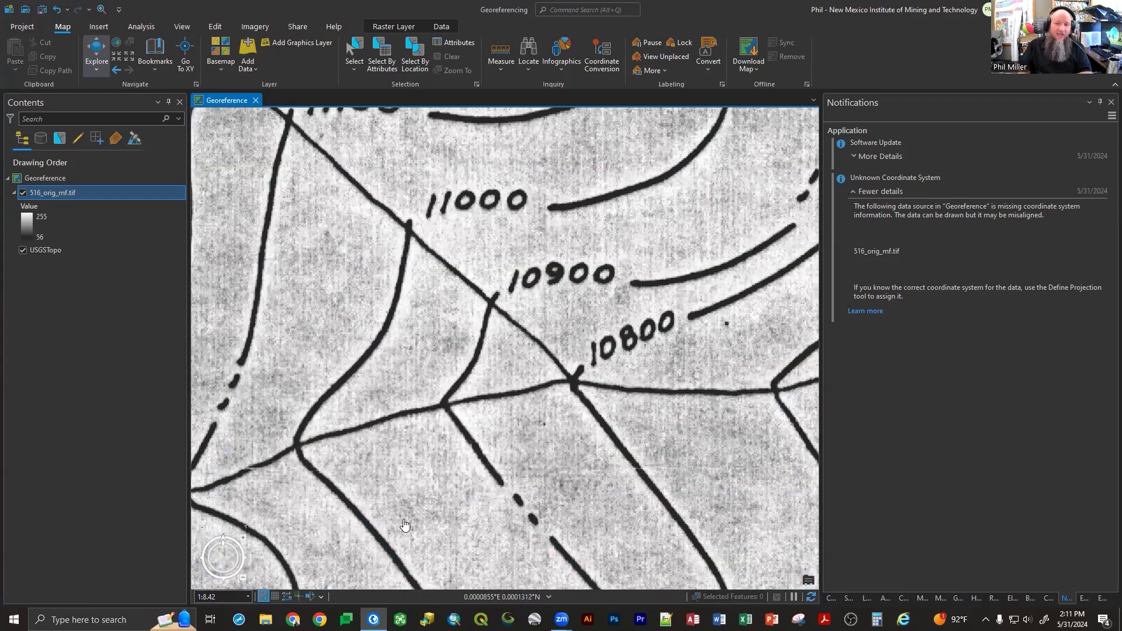
scroll(437, 449, "down", 1)
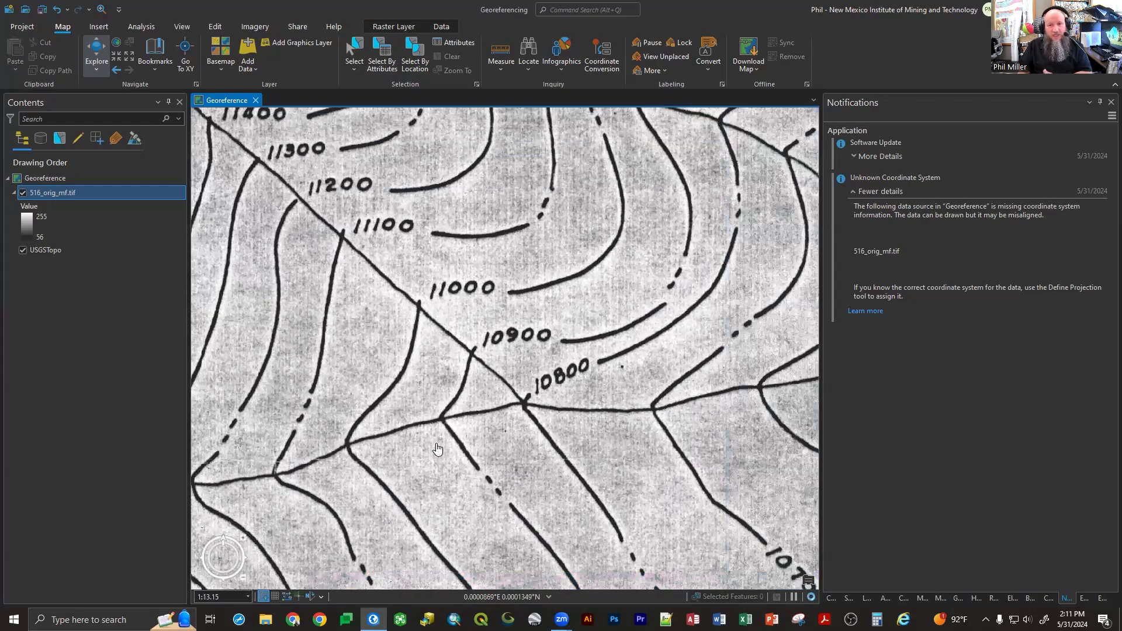
scroll(438, 449, "down", 1)
left_click_drag(438, 435, 423, 620)
left_click_drag(397, 350, 494, 584)
left_click_drag(437, 405, 510, 509)
left_click_drag(445, 311, 459, 457)
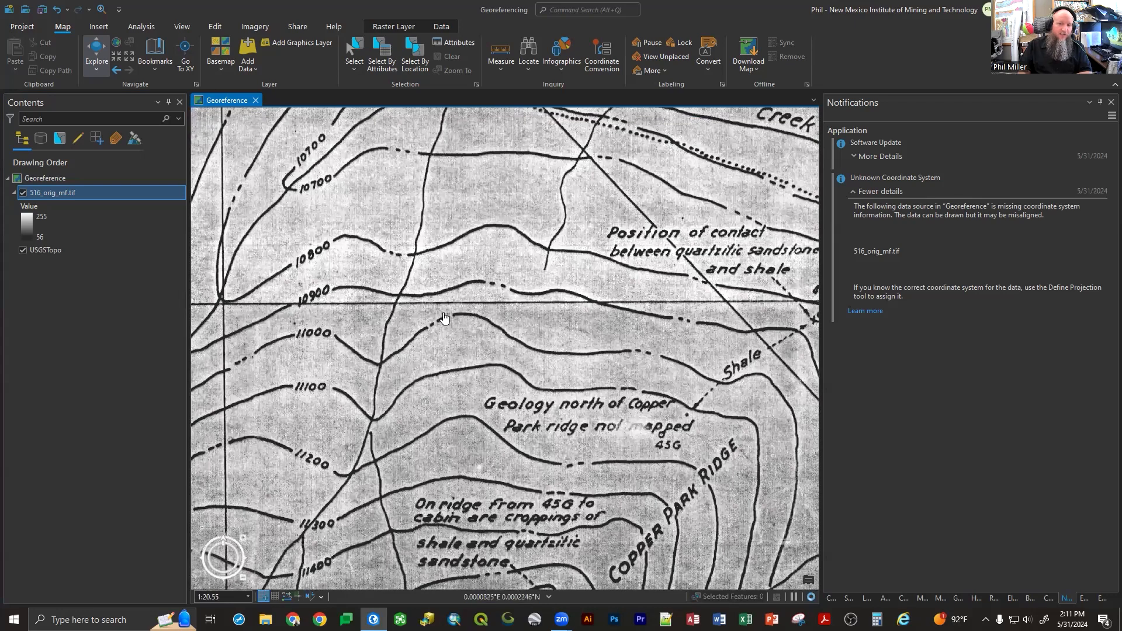
- Examine the contours, creek lines and geology notes around Poñil Creek, French Henry and Copper Park on the scanned map
left_click_drag(352, 203, 415, 368)
left_click_drag(483, 249, 479, 409)
left_click_drag(510, 292, 523, 417)
left_click_drag(496, 228, 443, 373)
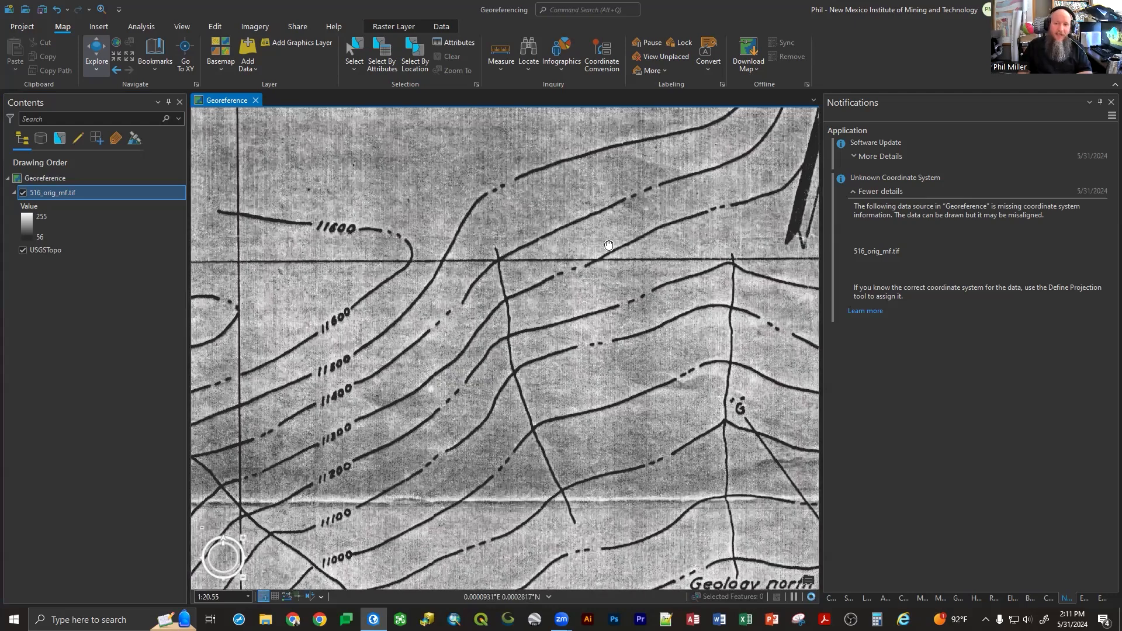
left_click_drag(650, 232, 384, 348)
scroll(402, 358, "down", 2)
left_click_drag(409, 391, 472, 252)
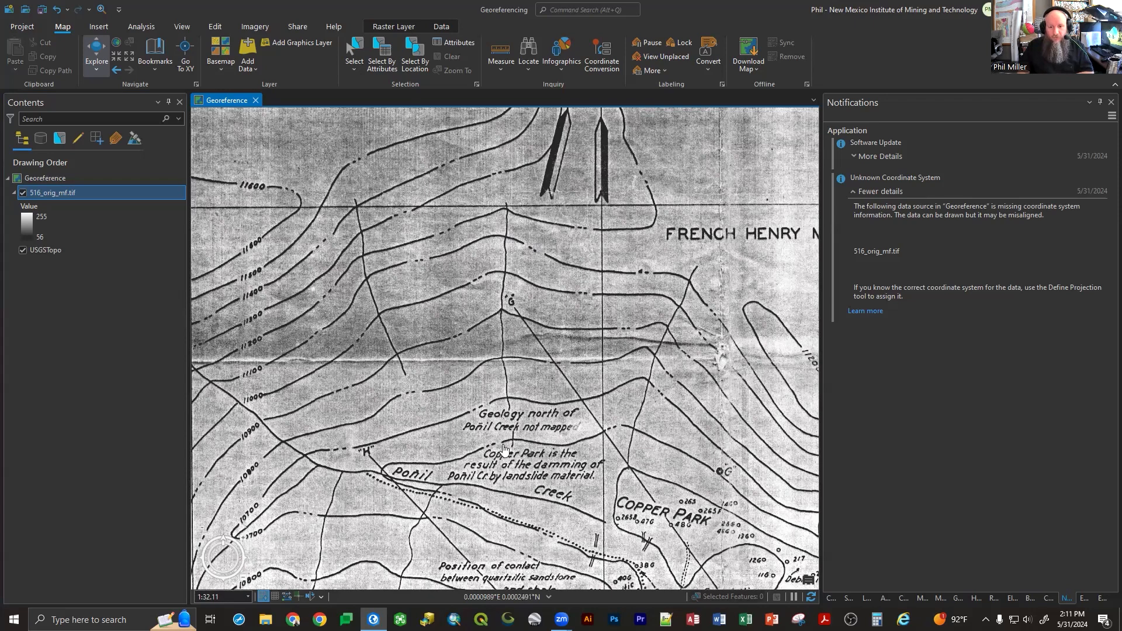
left_click_drag(509, 390, 517, 251)
left_click_drag(510, 445, 371, 304)
- Examine the ditch, cabins, roads, mine workings and Aztec Mill around Aztec Ridge, and return to a view of the whole scan
scroll(596, 338, "up", 3)
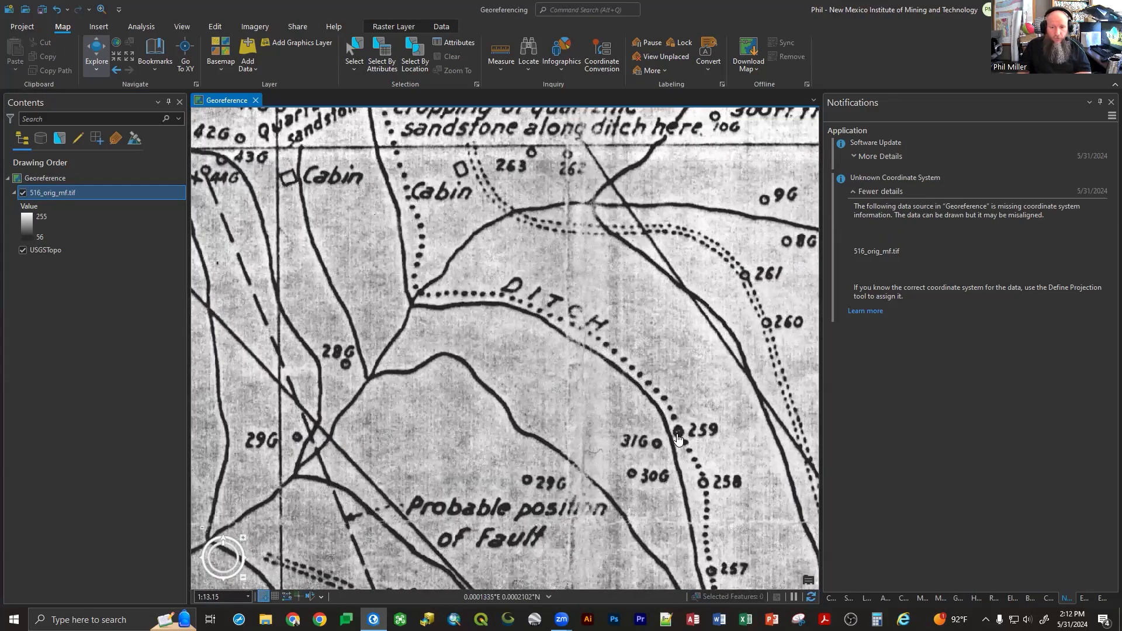
scroll(591, 376, "down", 3)
left_click_drag(553, 430, 422, 274)
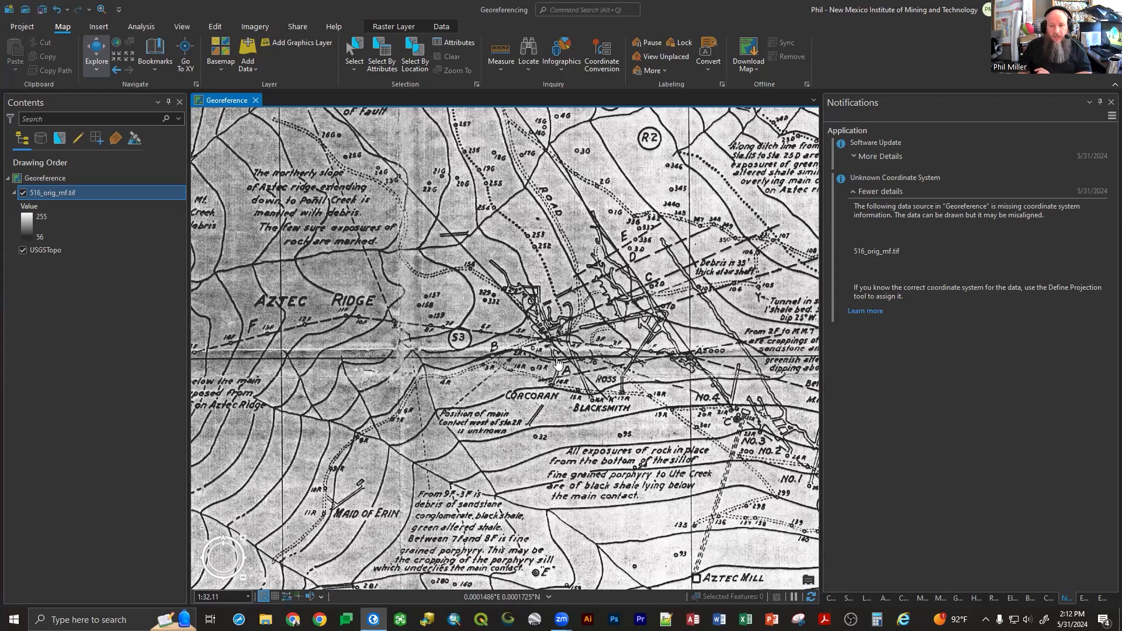
left_click_drag(562, 362, 523, 514)
left_click_drag(481, 377, 390, 189)
left_click_drag(427, 417, 381, 270)
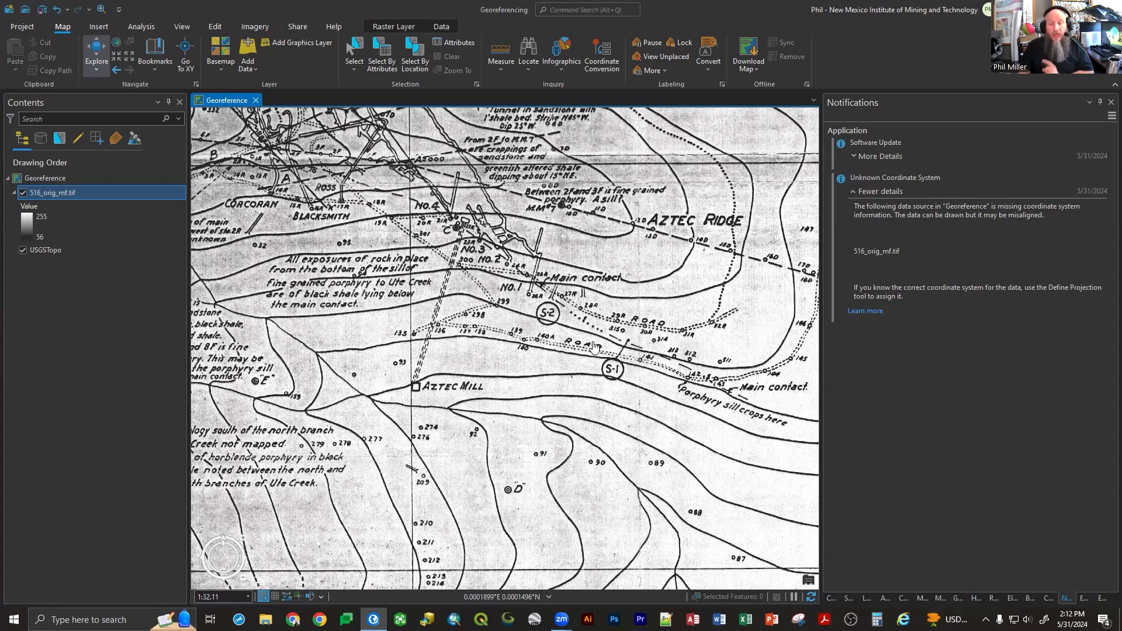
scroll(594, 346, "down", 4)
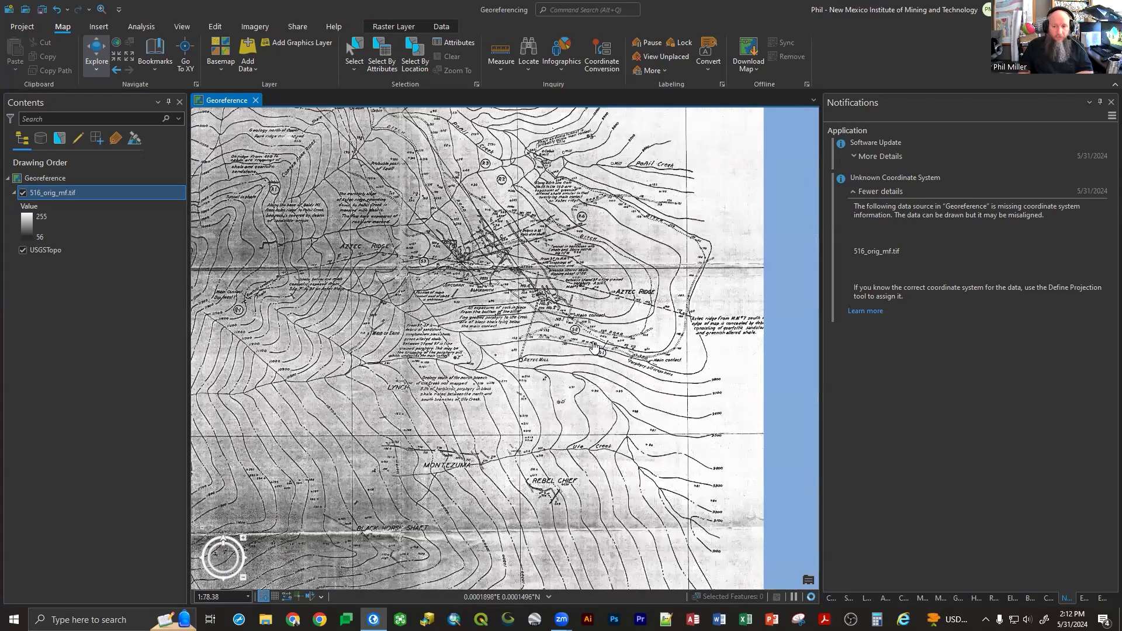
scroll(594, 346, "down", 2)
left_click_drag(594, 346, 565, 377)
scroll(566, 377, "down", 2)
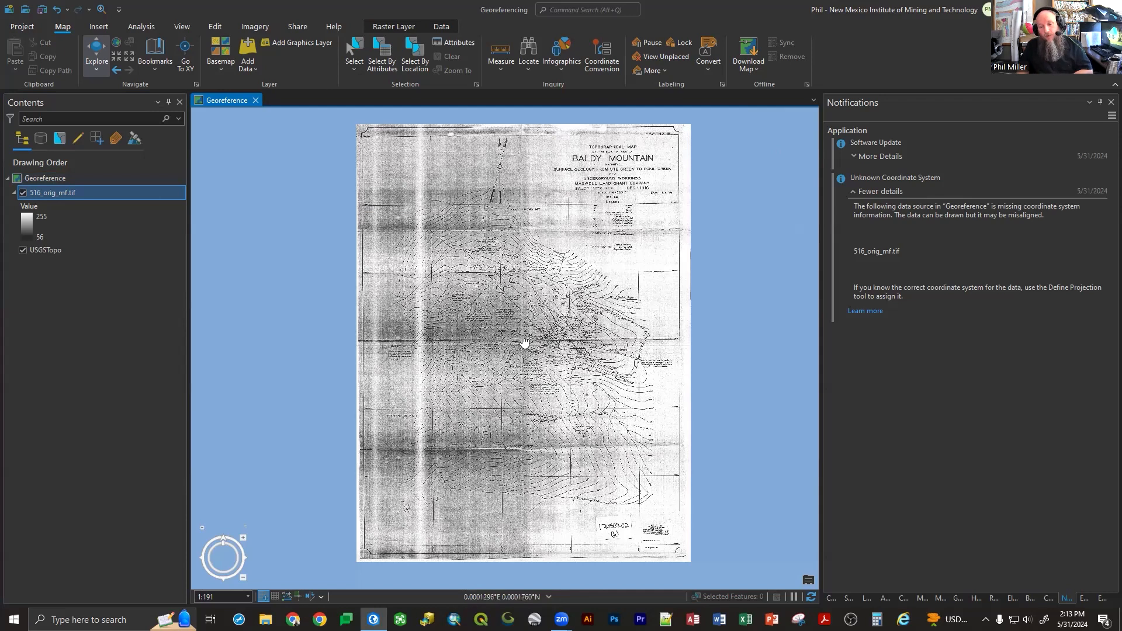
- Open the Georeference map's properties and show its coordinate system settings
double_click(59, 180)
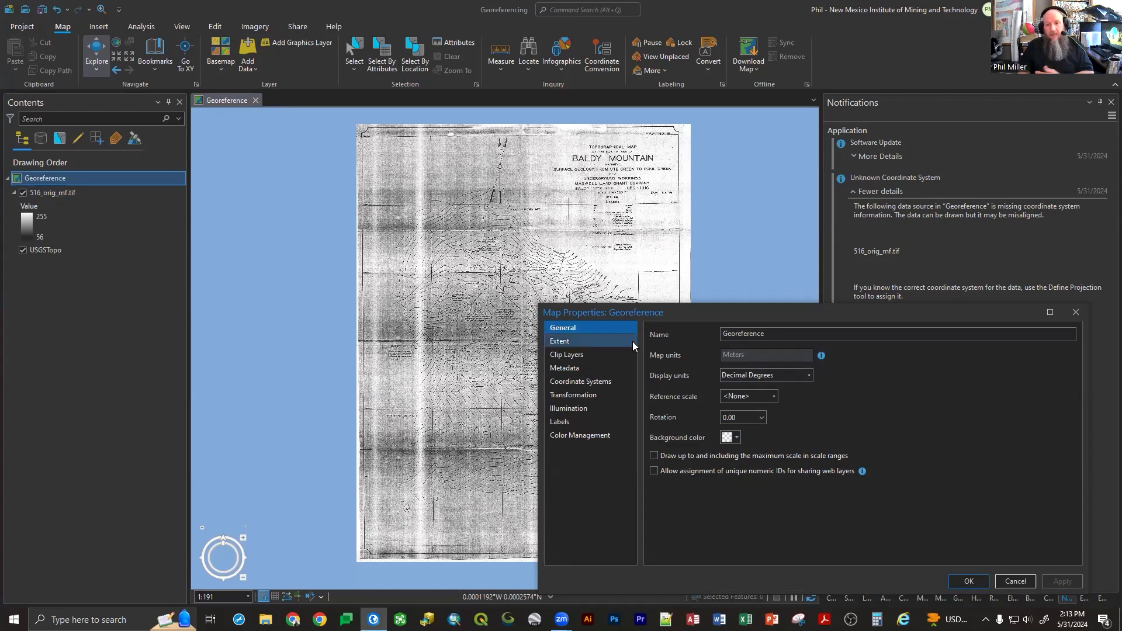
left_click_drag(646, 315, 610, 231)
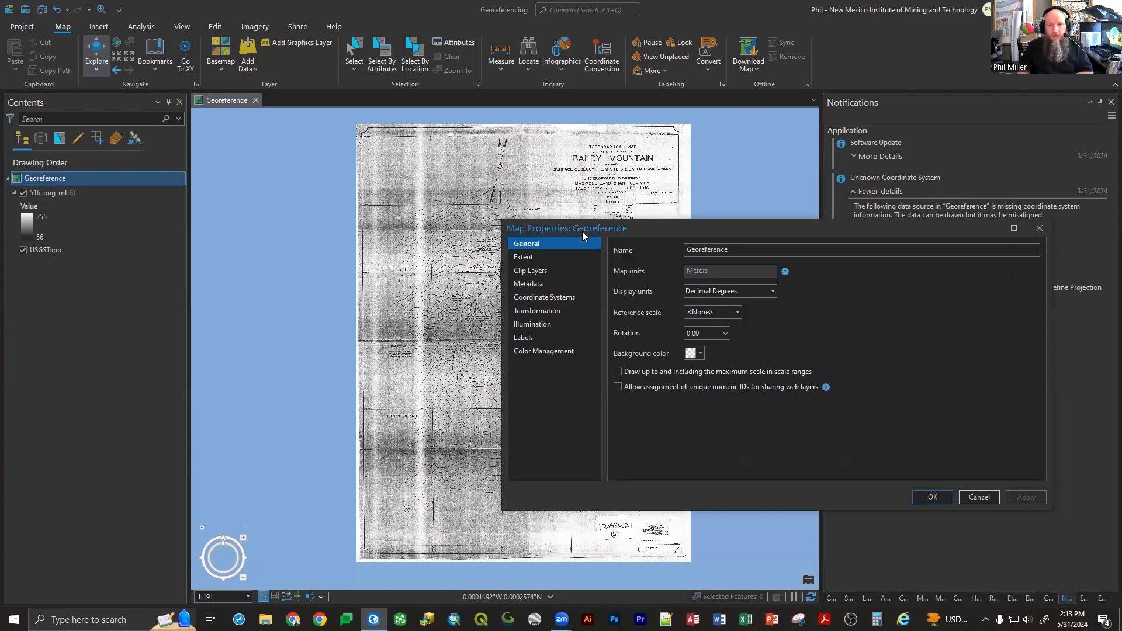
left_click(528, 297)
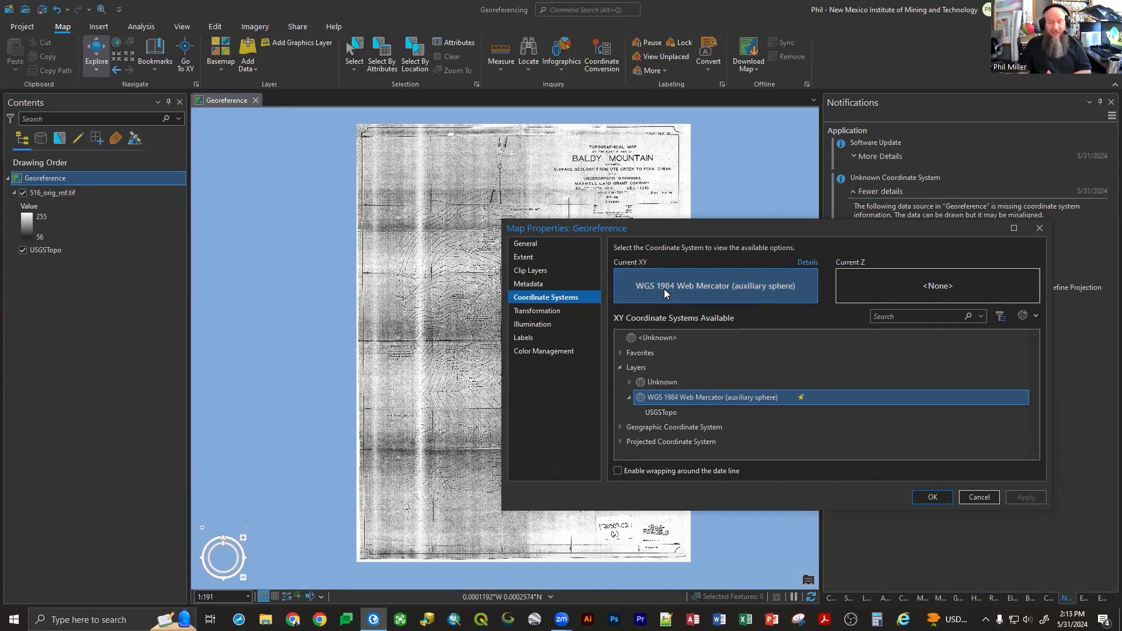
- Choose the projected UTM system NAD 1927 UTM Zone 13N as the map's horizontal coordinate system
left_click(620, 427)
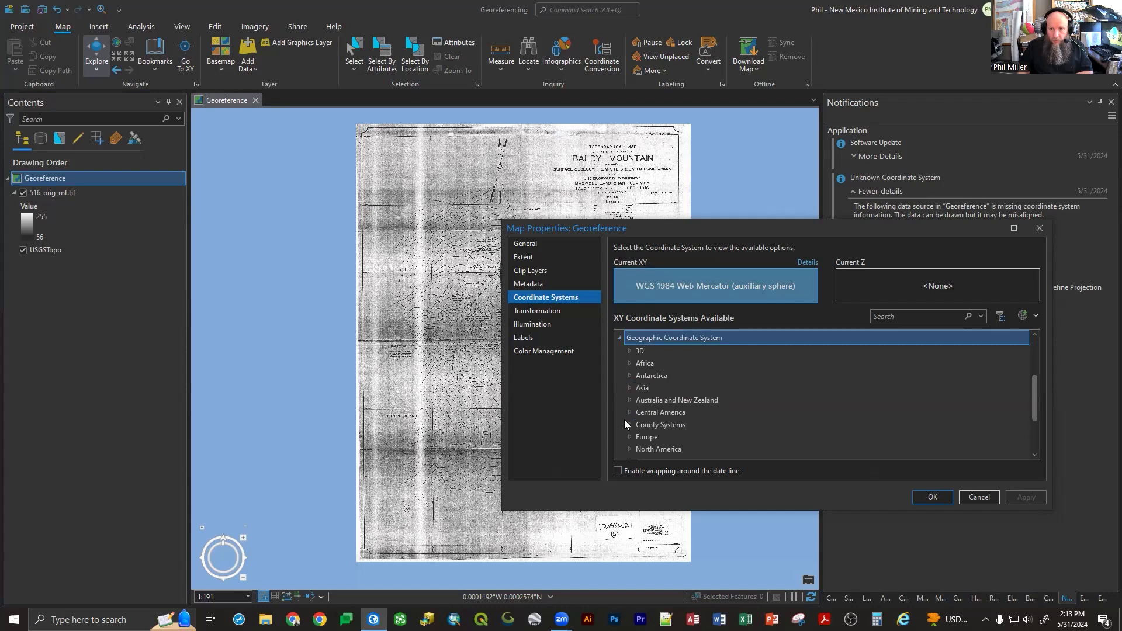
left_click(620, 338)
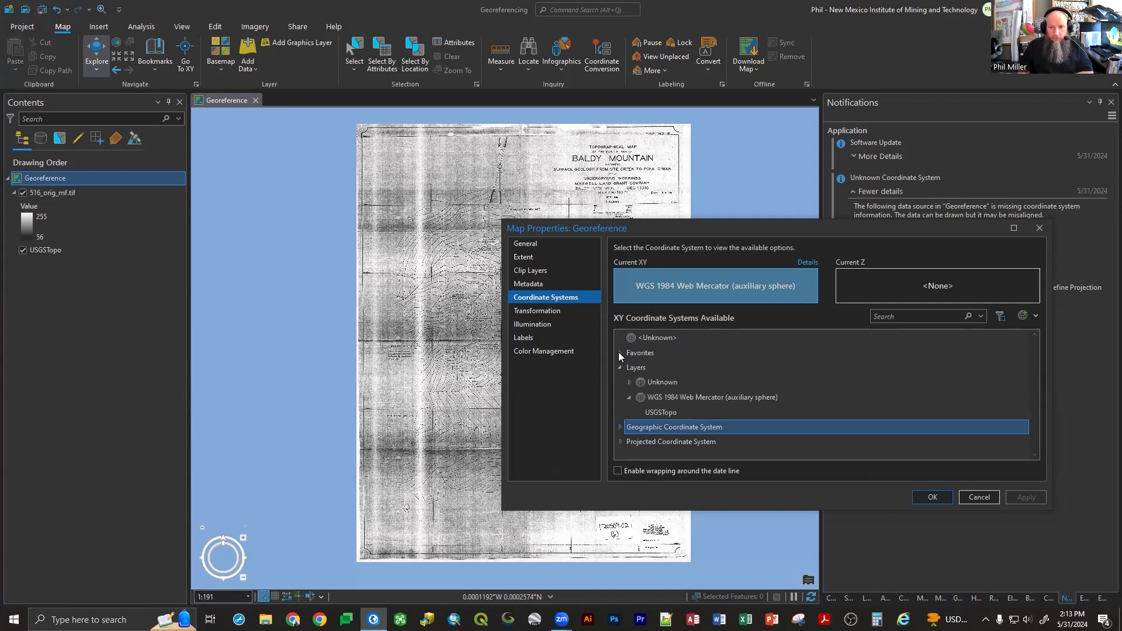
left_click(622, 441)
scroll(635, 409, "down", 1)
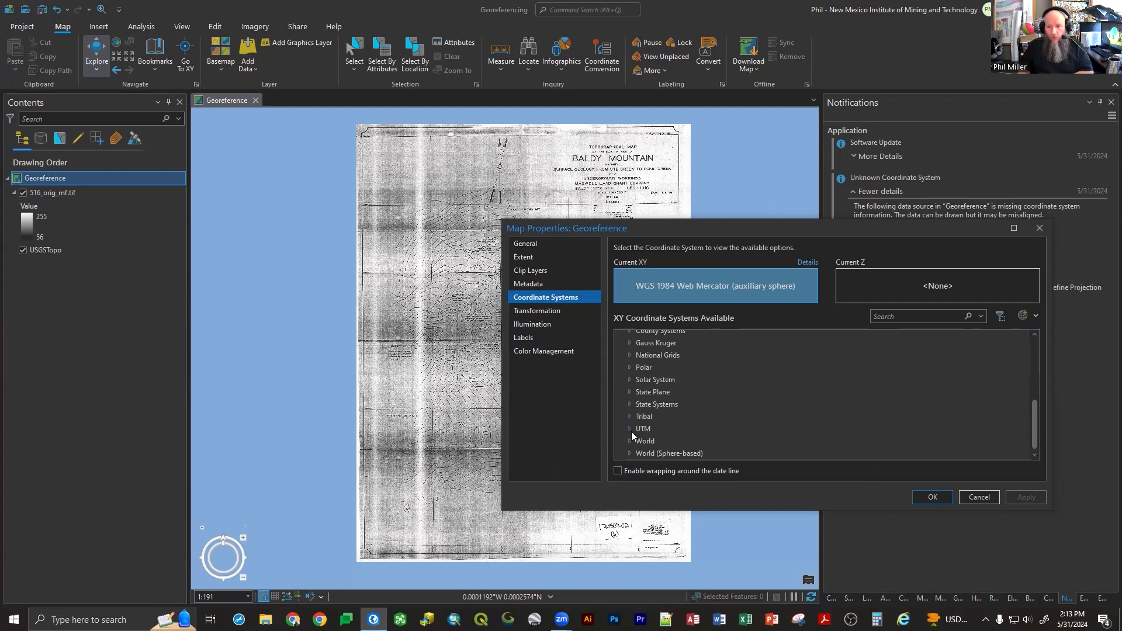
left_click(631, 430)
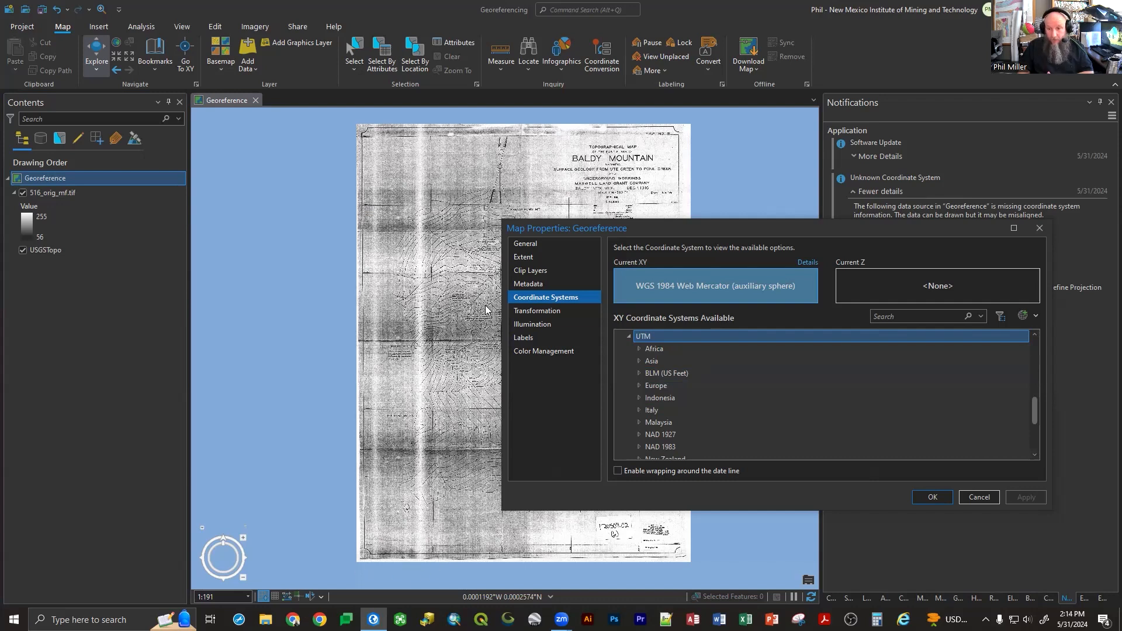
left_click(640, 434)
scroll(639, 432, "down", 5)
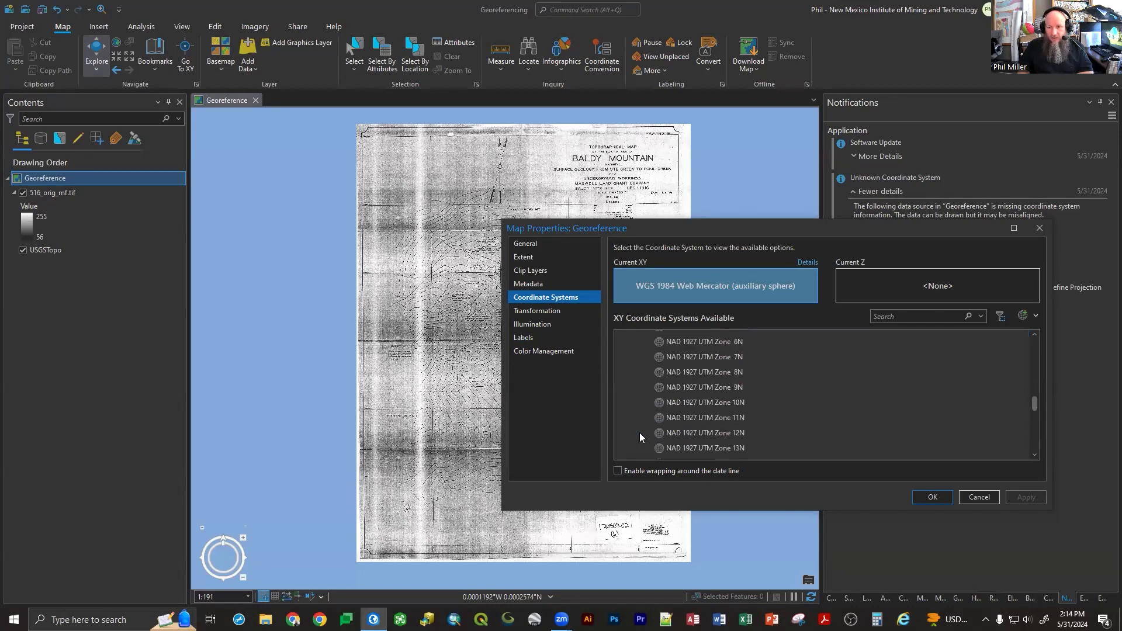
left_click(721, 448)
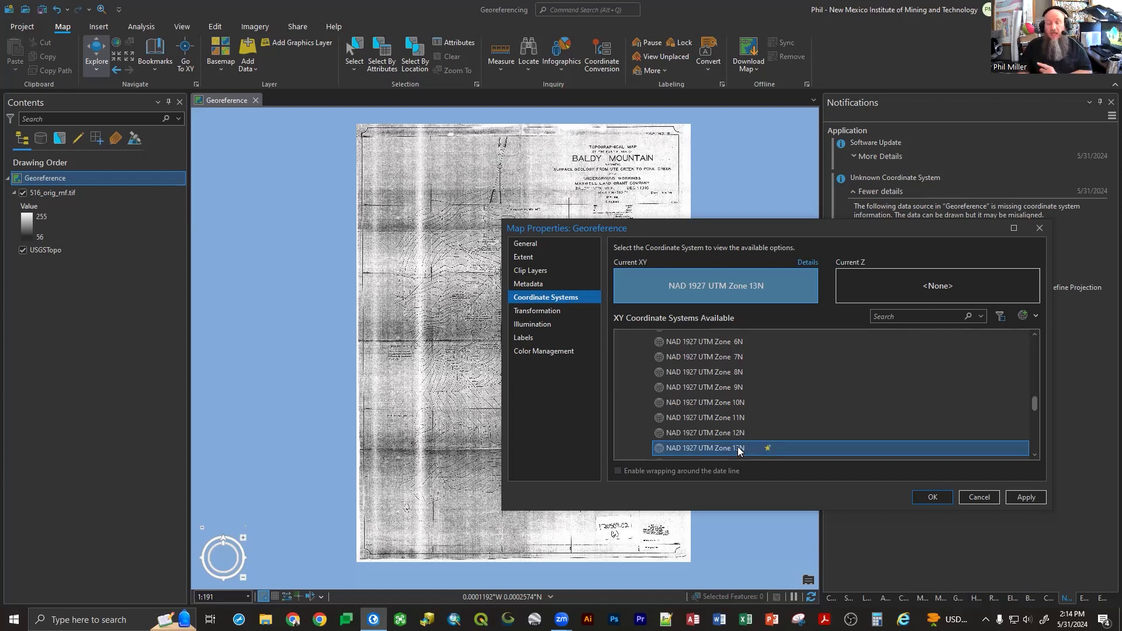
- Collapse the NAD 1927, UTM and Projected Coordinate System groups among the available coordinate systems
scroll(717, 414, "up", 5)
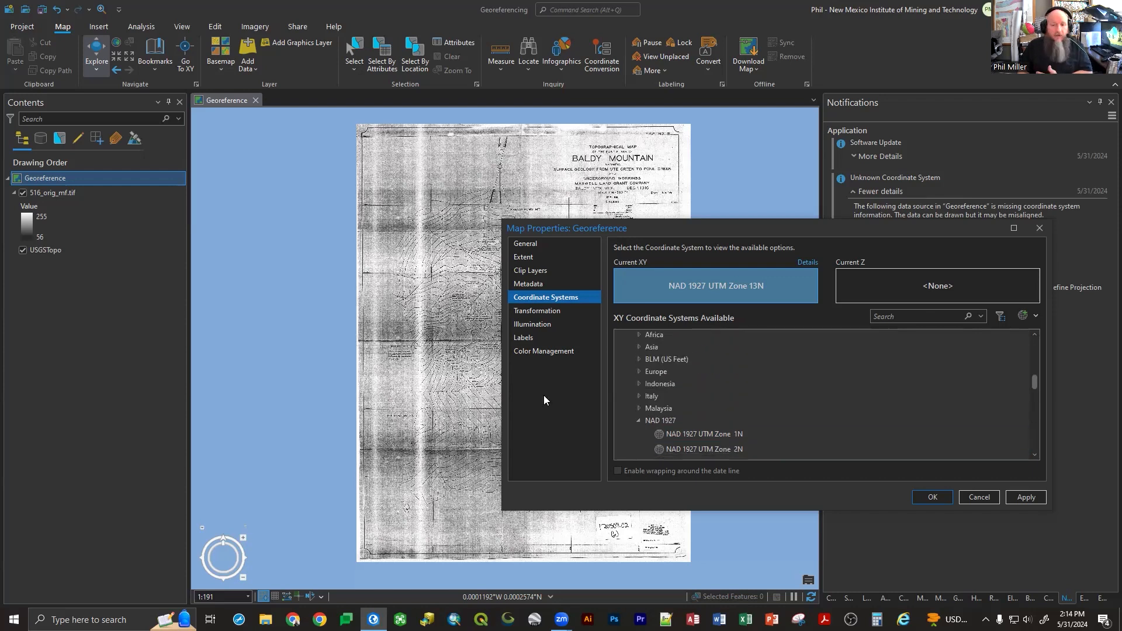
left_click(638, 421)
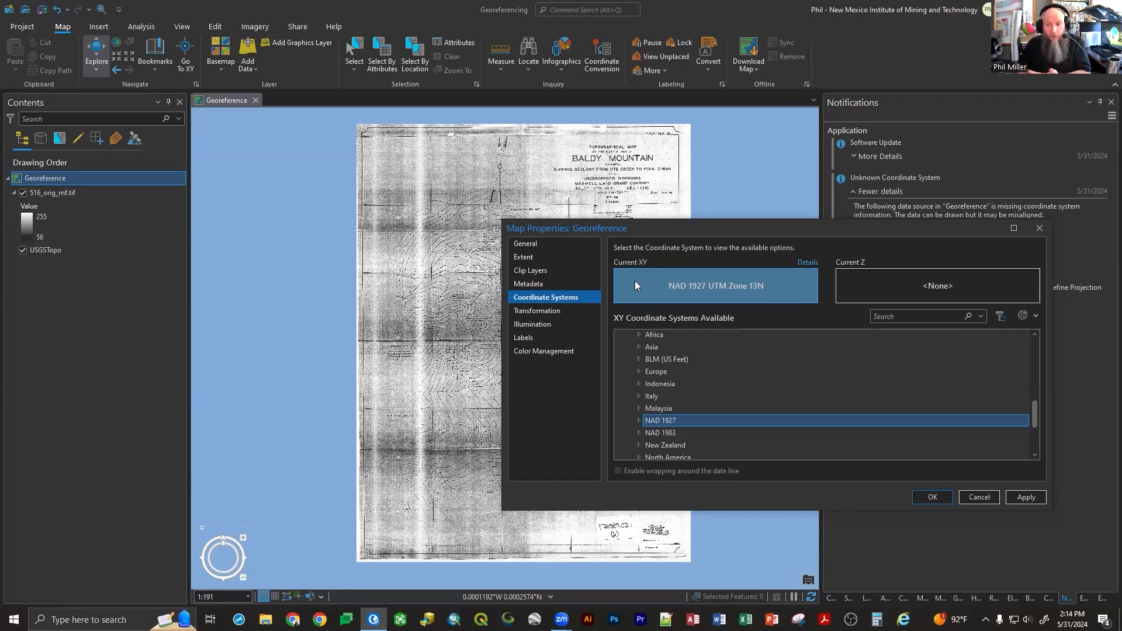
scroll(649, 435, "up", 3)
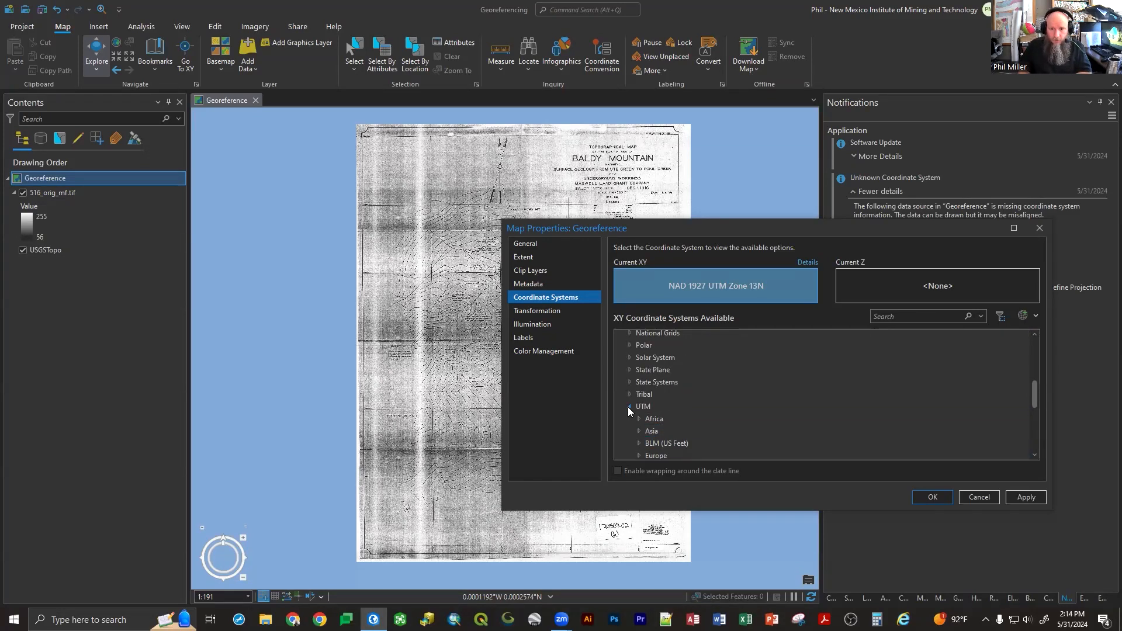
left_click(629, 408)
scroll(628, 407, "up", 3)
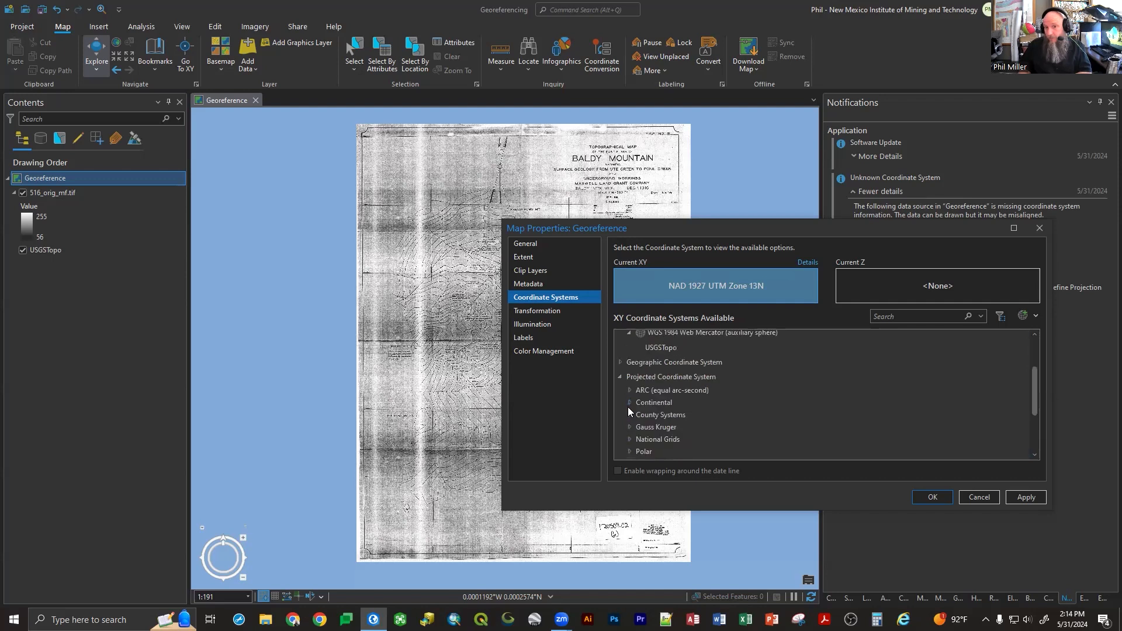
left_click(647, 377)
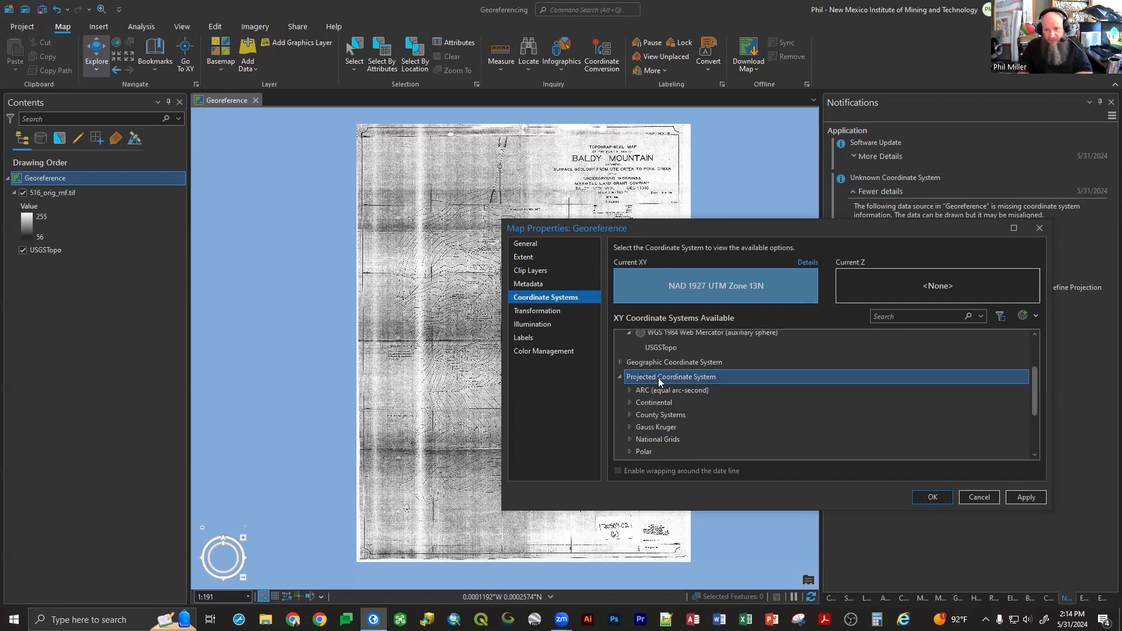
left_click(619, 377)
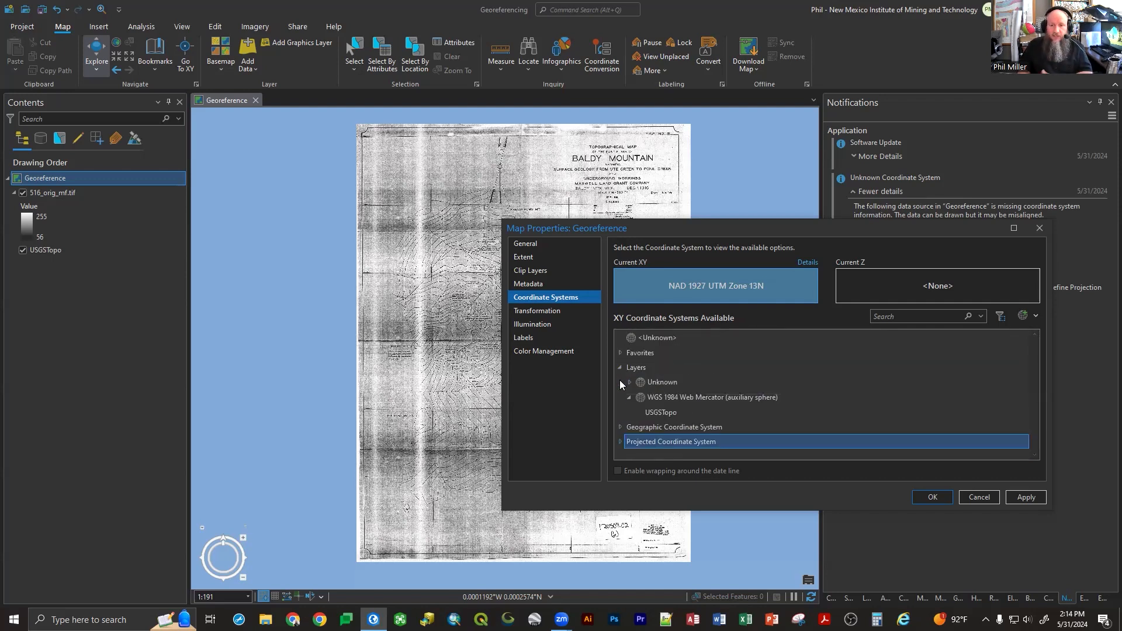
- Set the map's coordinate system to the geographic NAD 1927 system for North America, USA and territories, and accept the properties
left_click(619, 428)
scroll(635, 410, "down", 2)
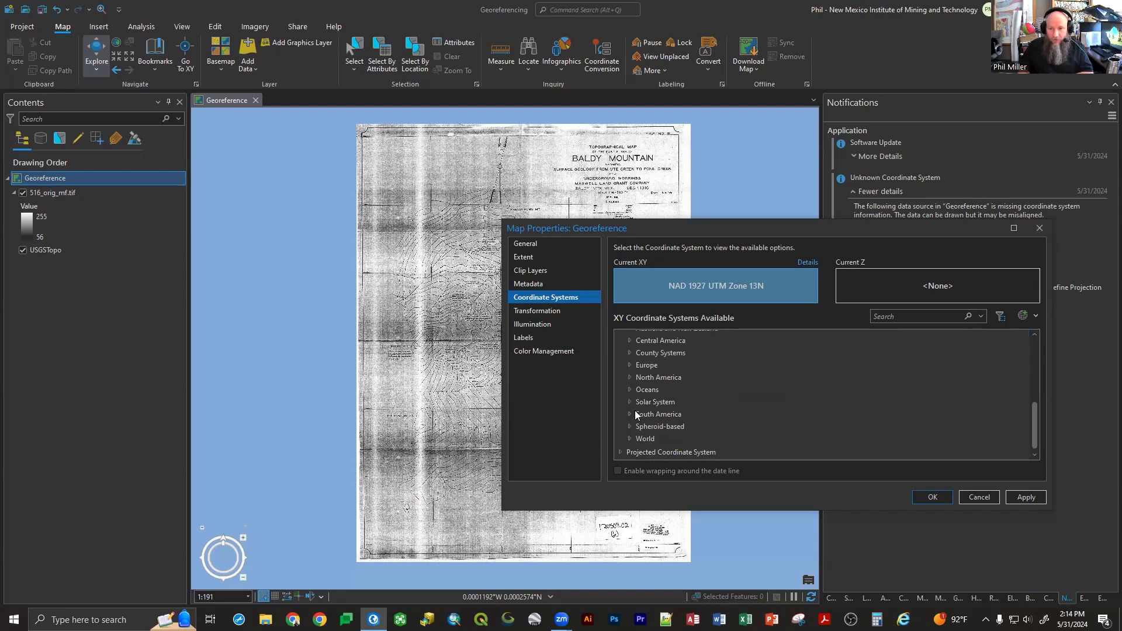
left_click(628, 378)
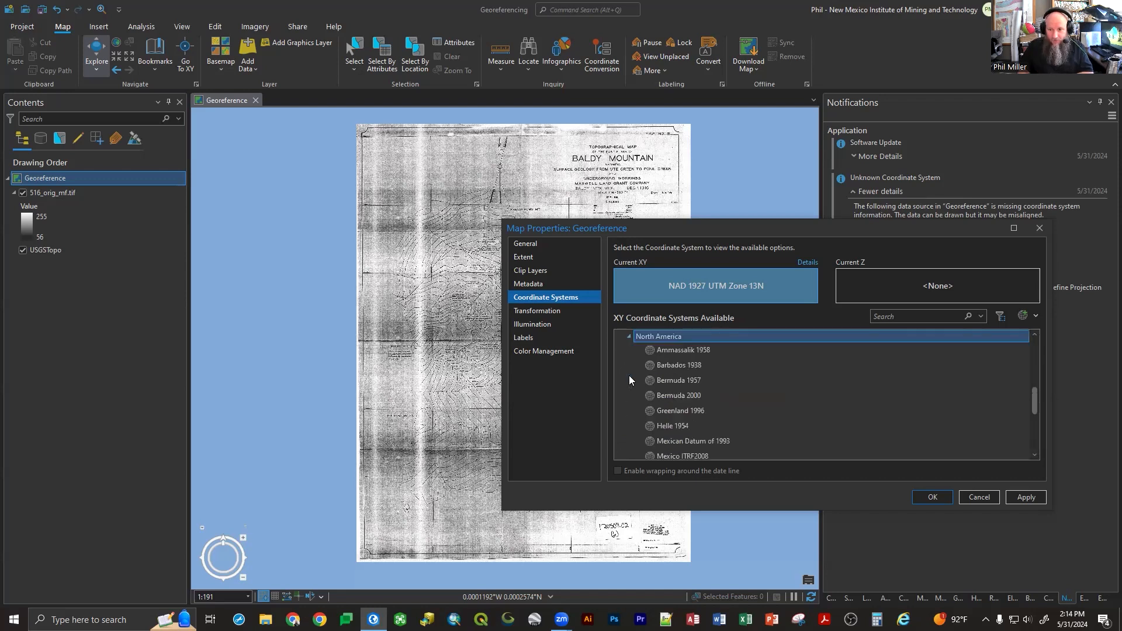
scroll(628, 377, "down", 3)
scroll(629, 391, "down", 1)
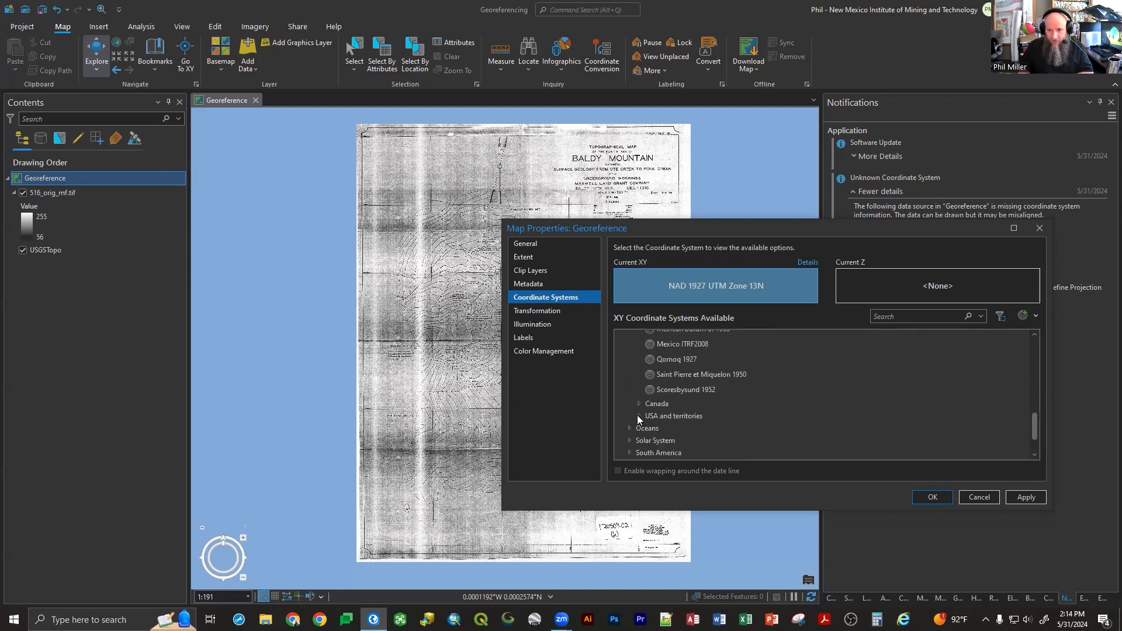
left_click(640, 418)
left_click(678, 426)
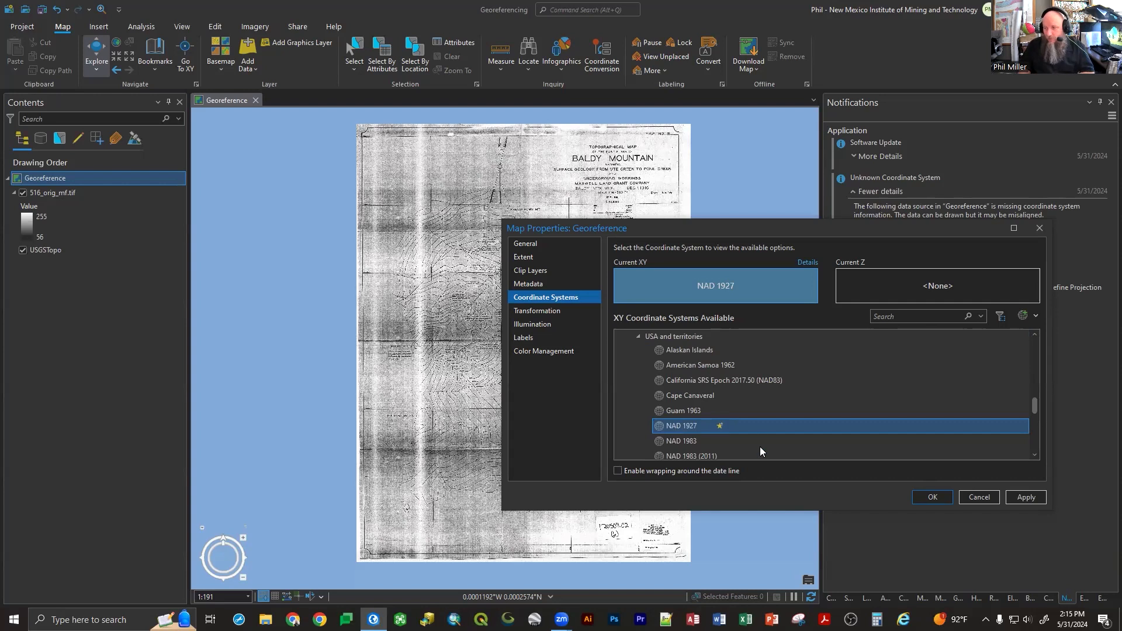
left_click(931, 497)
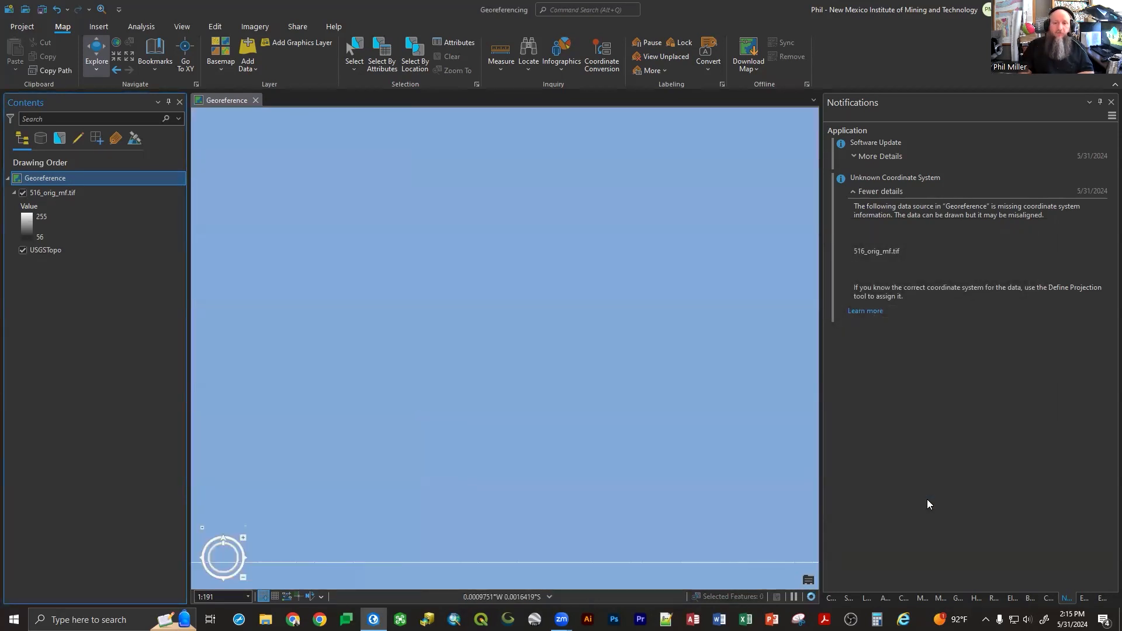
- Zoom to the 516_orig_mf.tif layer and examine the Baldy Mt. summit contours and the Main Contact area southeast of it
right_click(58, 192)
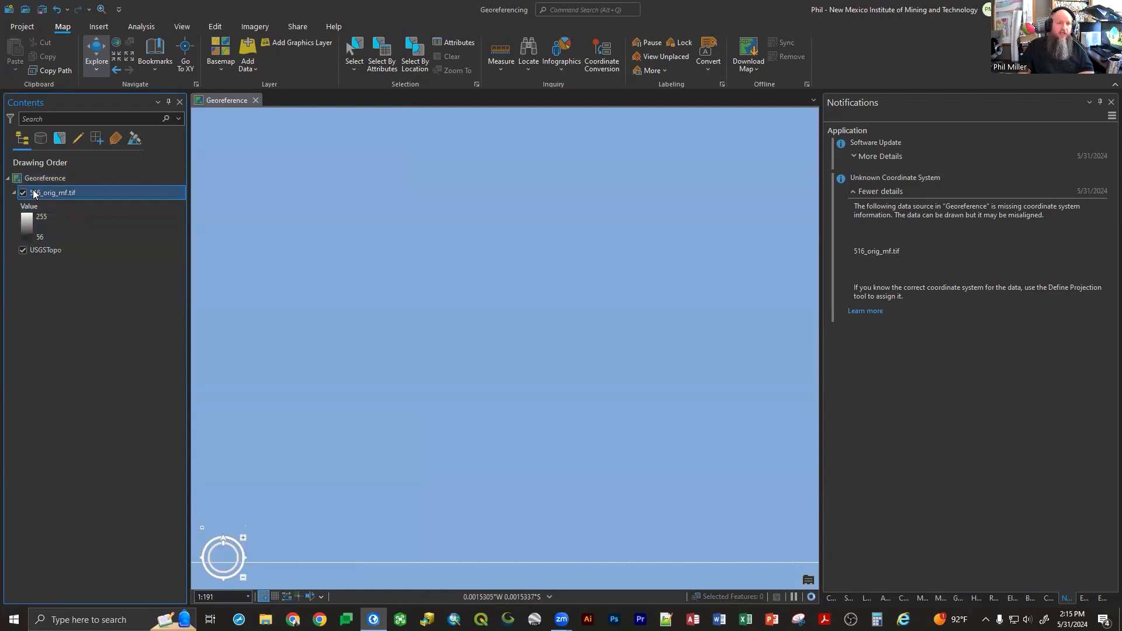
left_click(66, 184)
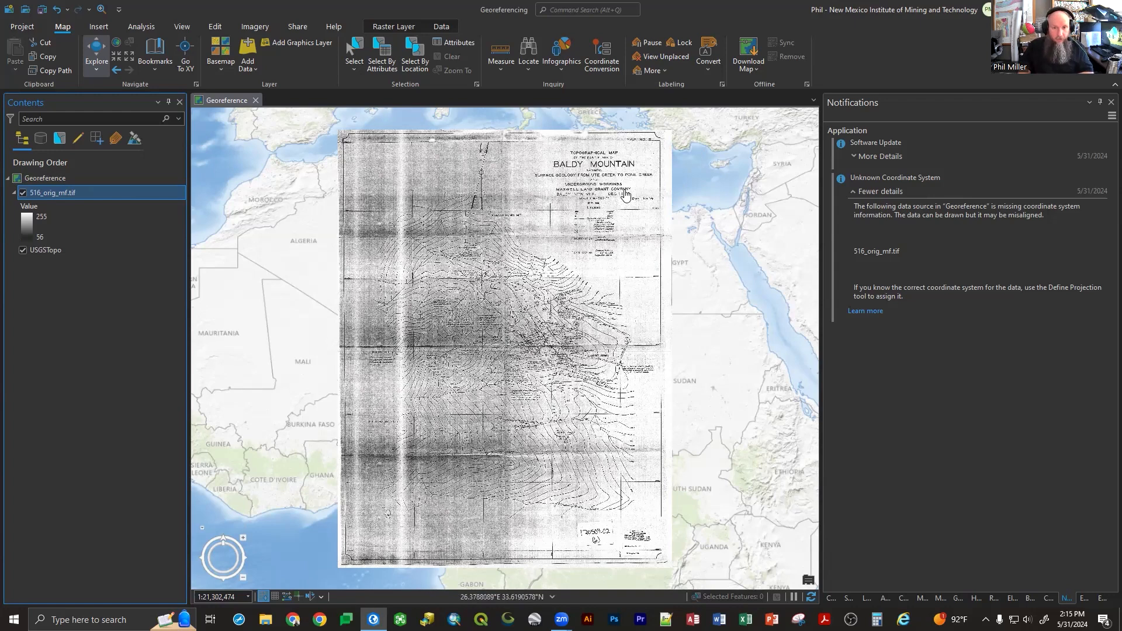
scroll(390, 332, "up", 5)
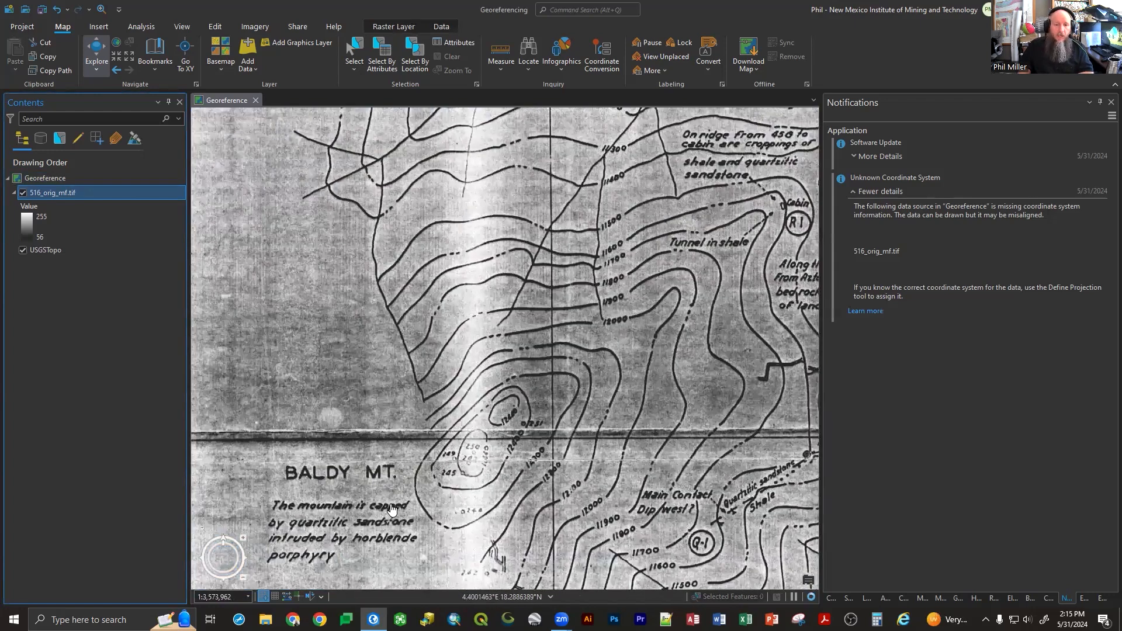
scroll(392, 509, "up", 1)
left_click_drag(392, 510, 386, 336)
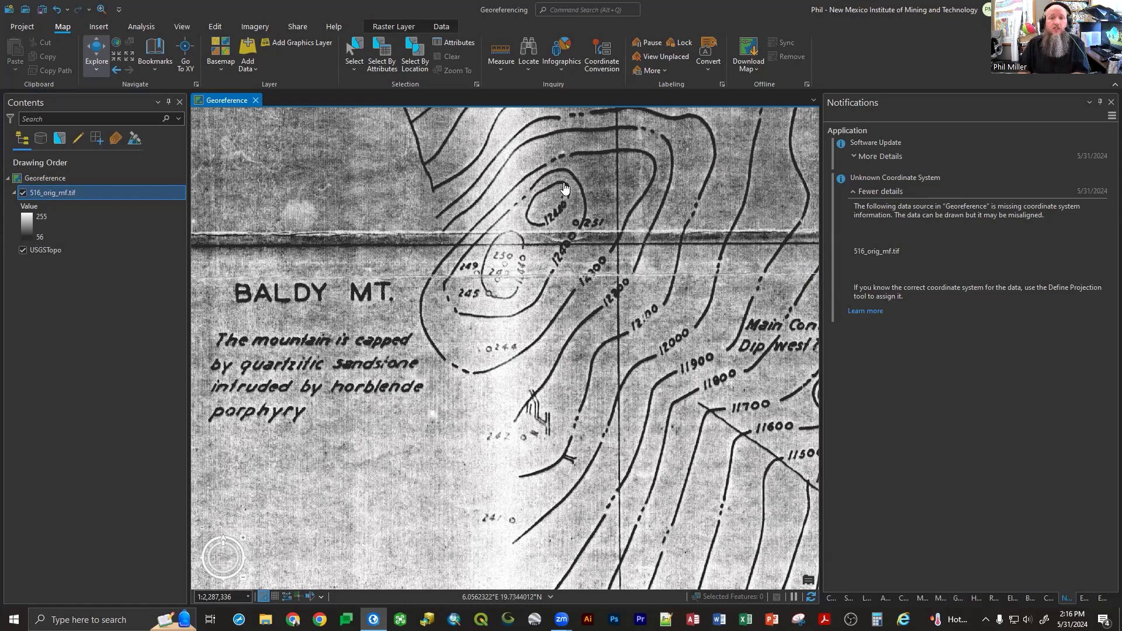
left_click_drag(535, 415, 210, 330)
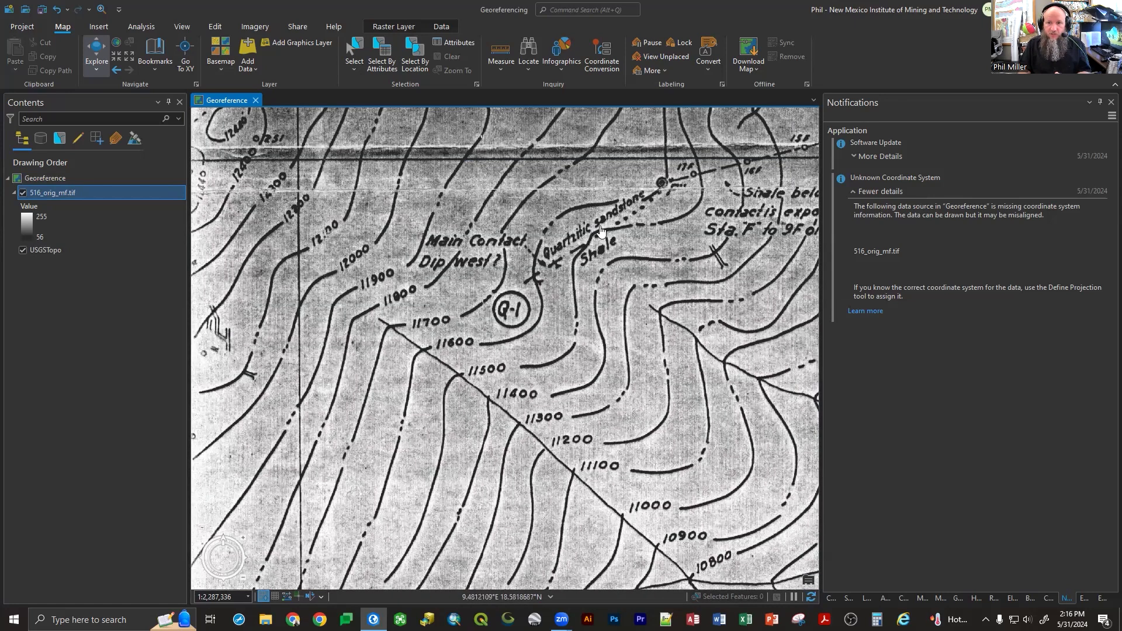
left_click_drag(502, 314, 698, 400)
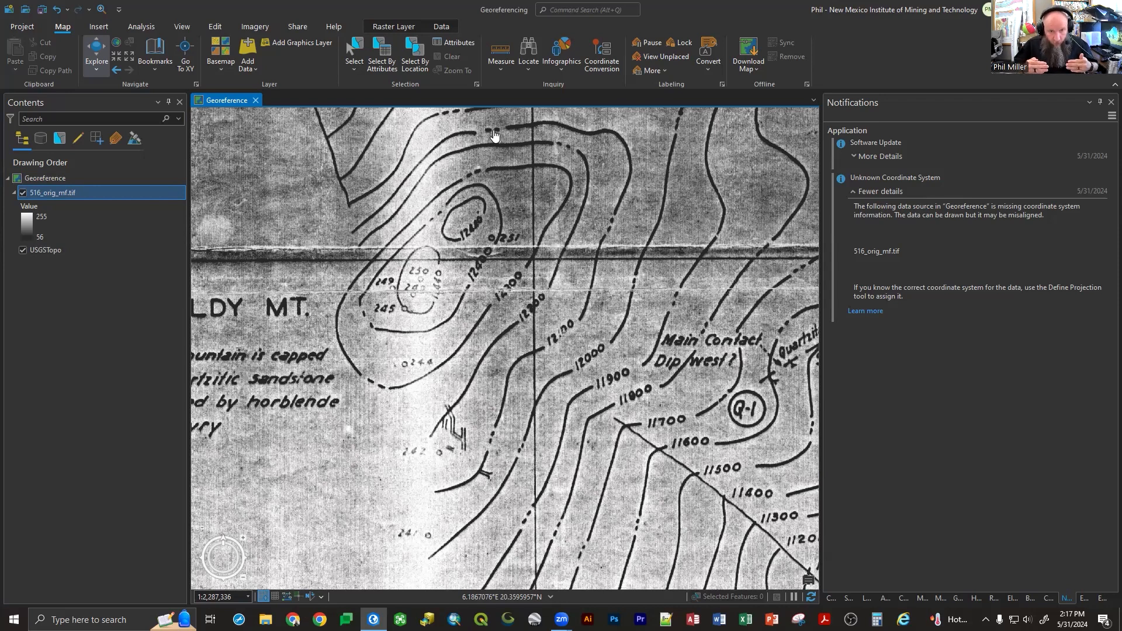
- Start a georeferencing session for the 516_orig_mf.tif layer
left_click(257, 26)
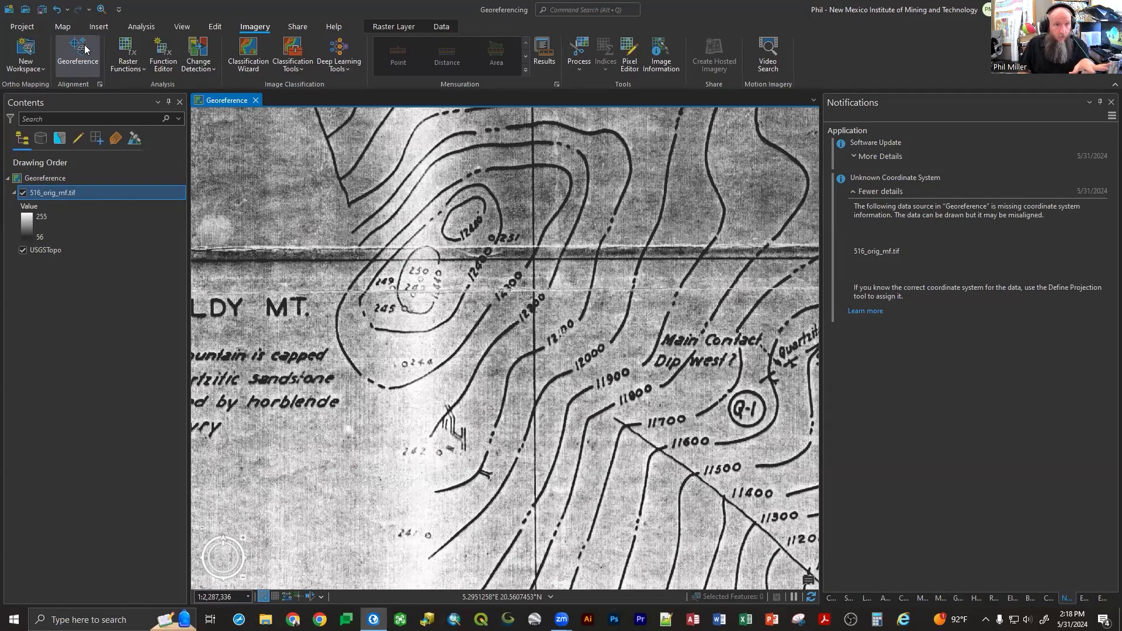
left_click(78, 53)
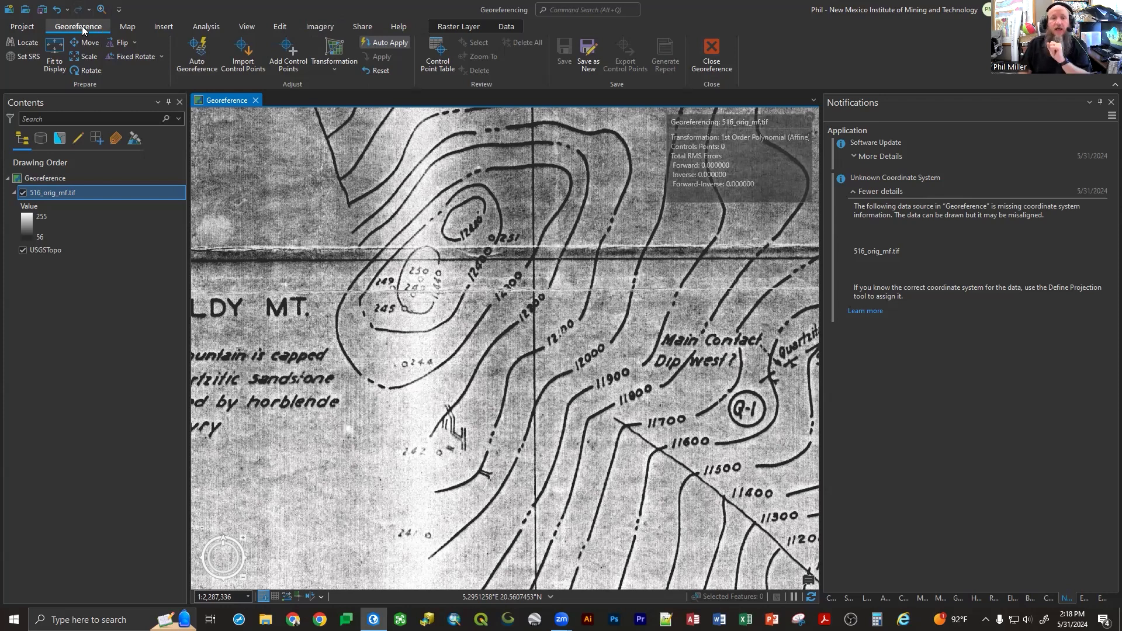
left_click(322, 27)
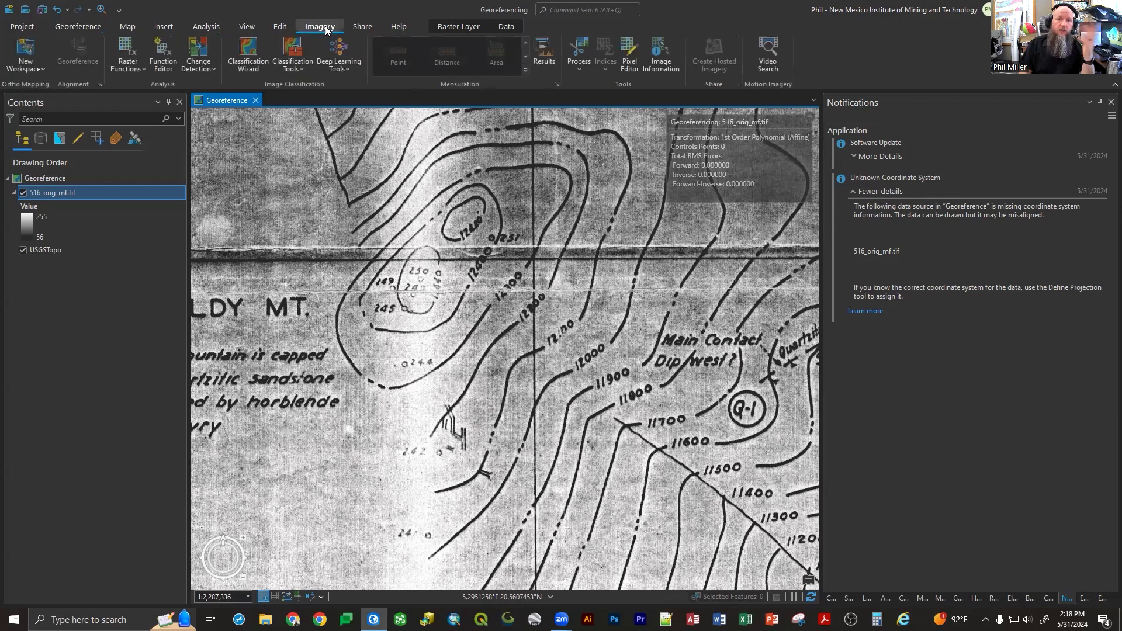
left_click(388, 27)
left_click(463, 30)
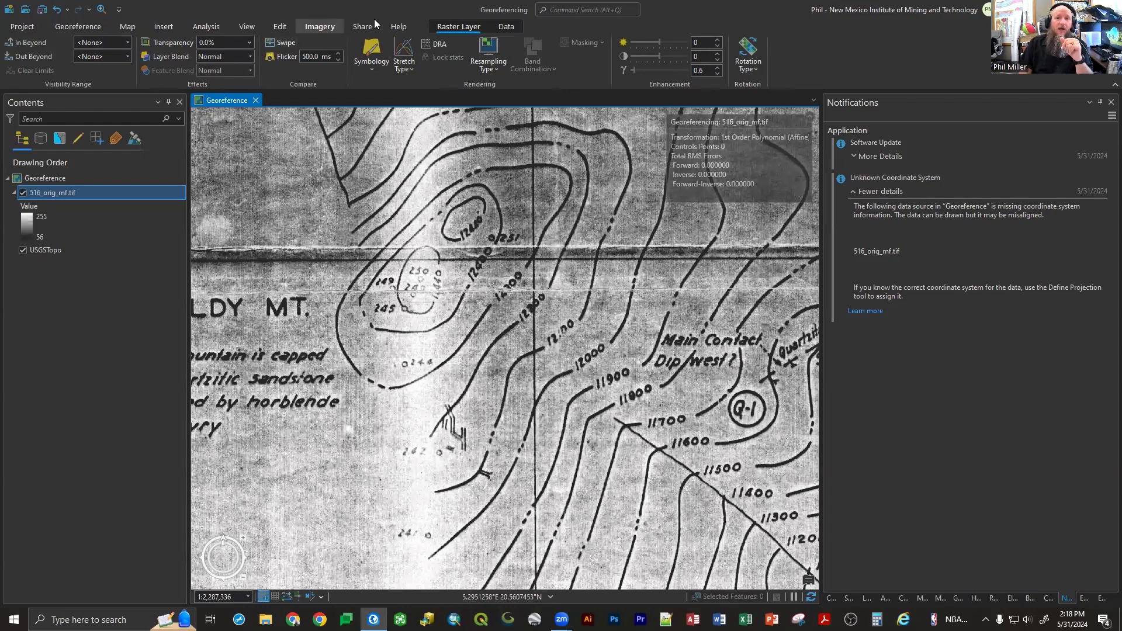
left_click(326, 27)
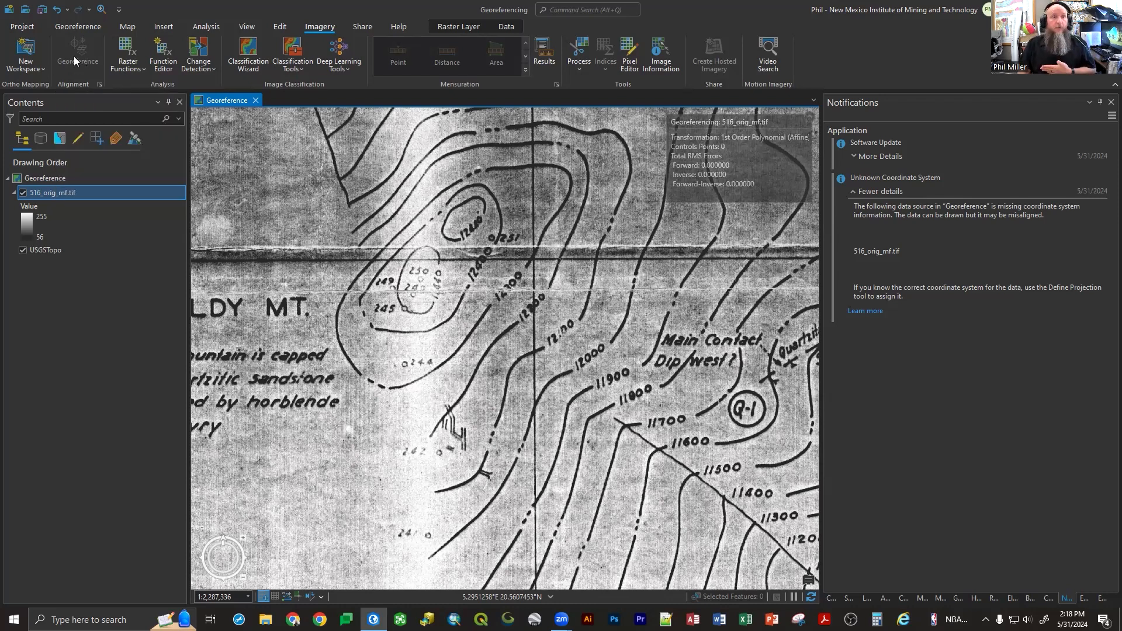
- Search for Baldy Mountain in New Mexico with the Locate tool and go to the suggested Baldy Mountain, NM, USA
left_click(78, 26)
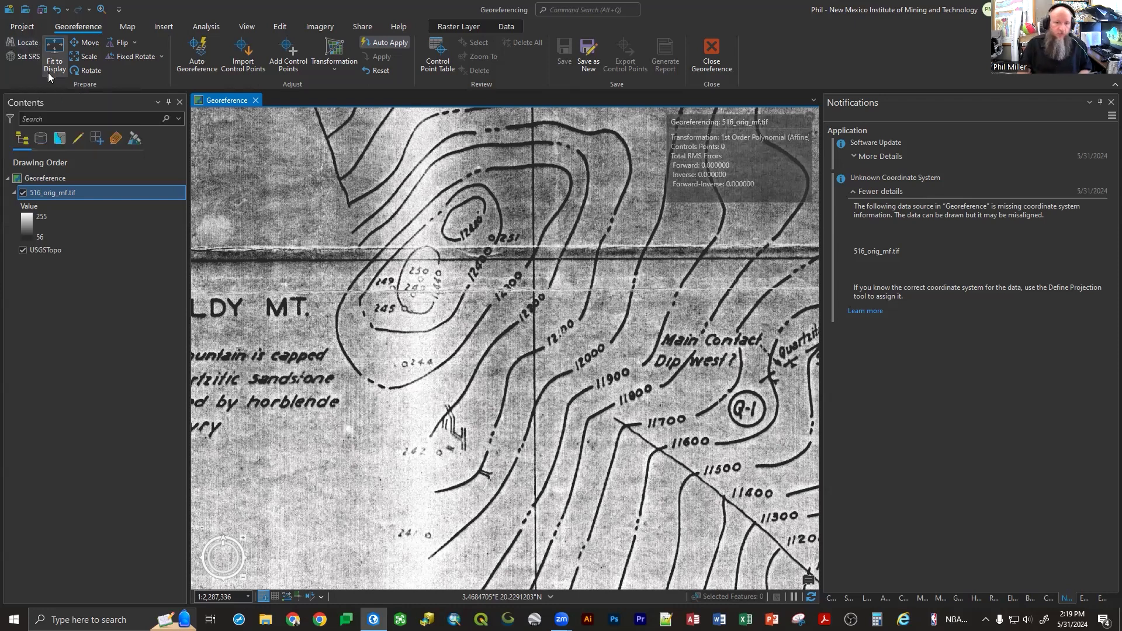
left_click(22, 43)
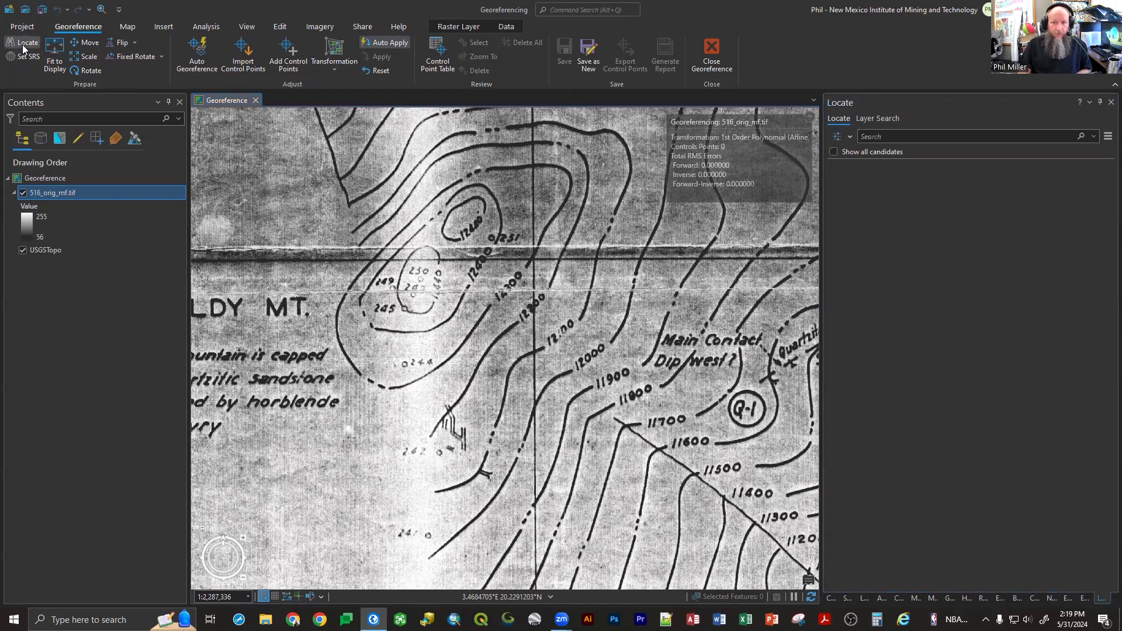
left_click(890, 138)
type("Baldy")
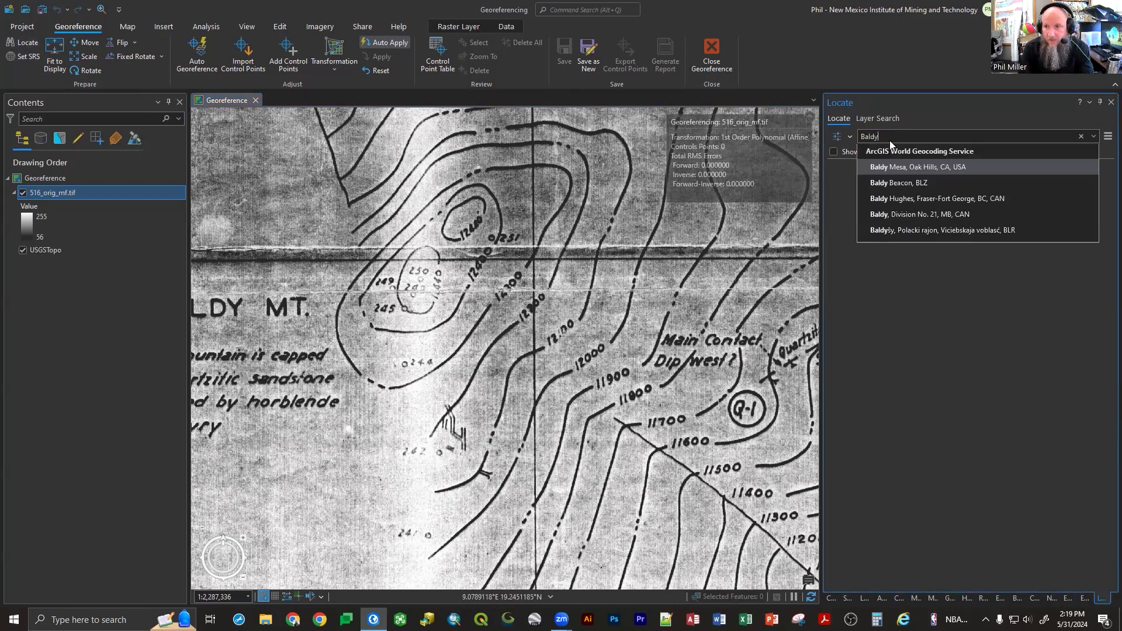
type(" Mo")
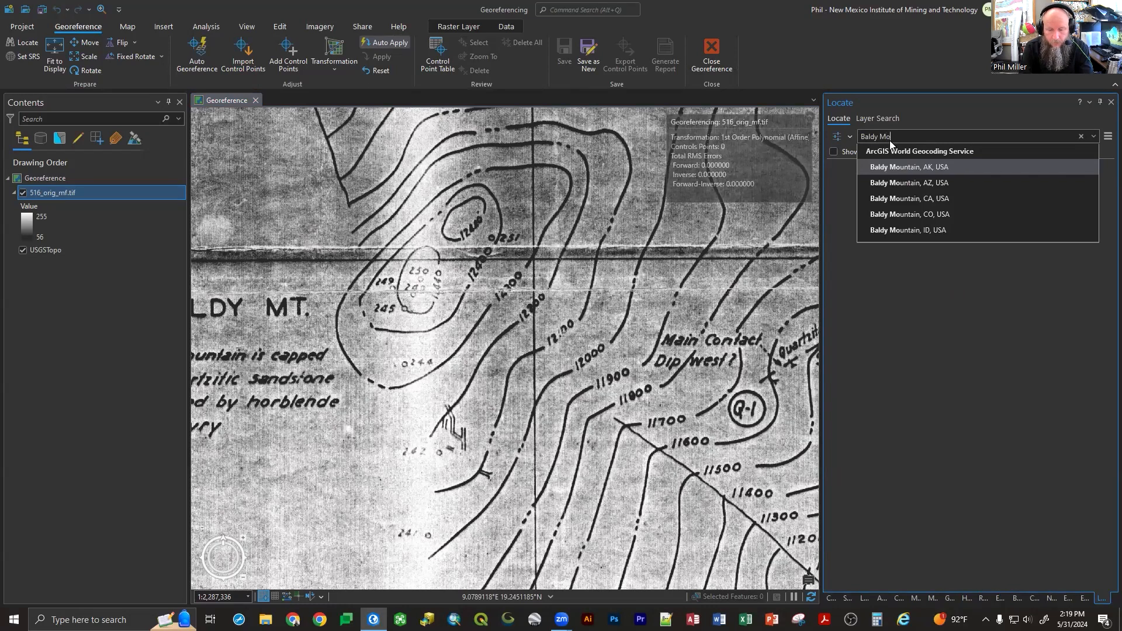
type("untain N")
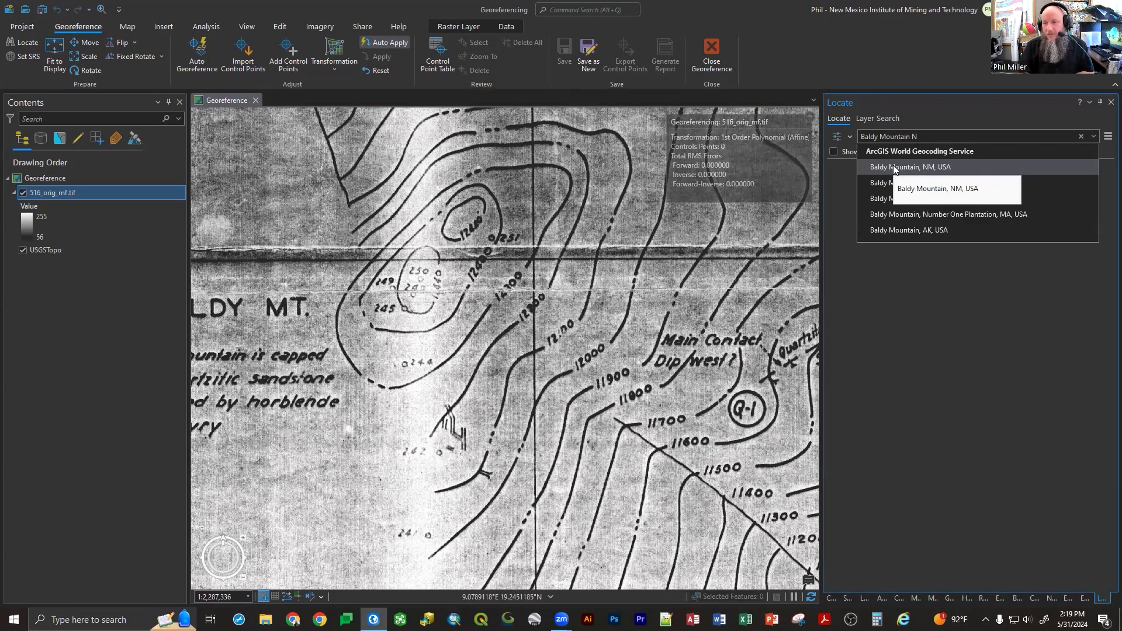
left_click(893, 166)
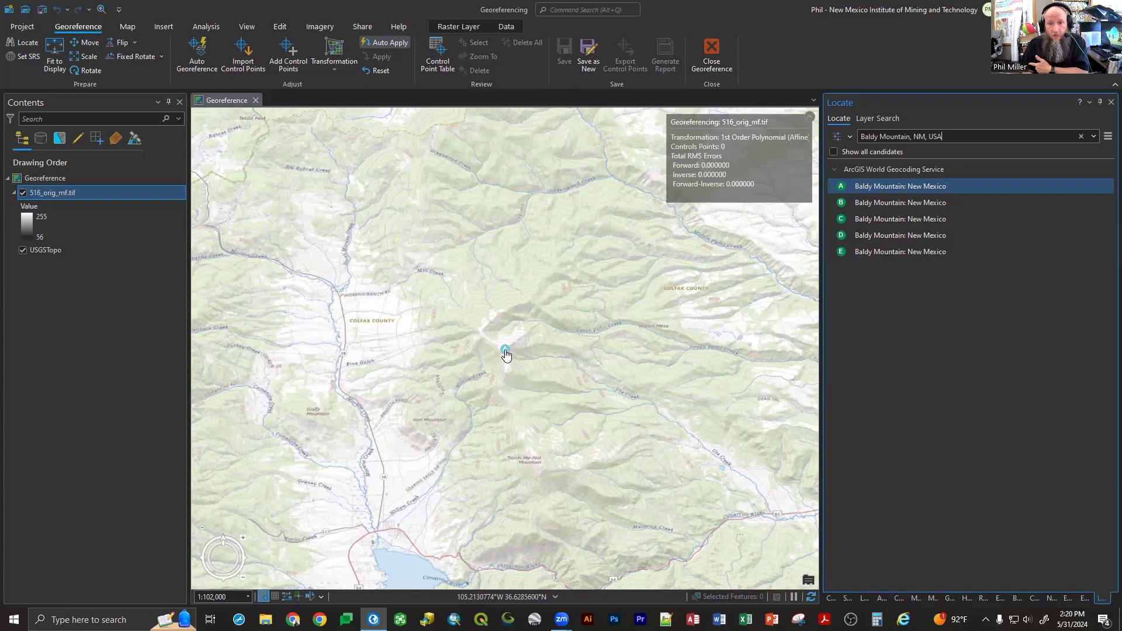
- Compare the Baldy Mountain candidate locations B, C, D and E on the map, and return to candidate A
left_click(870, 203)
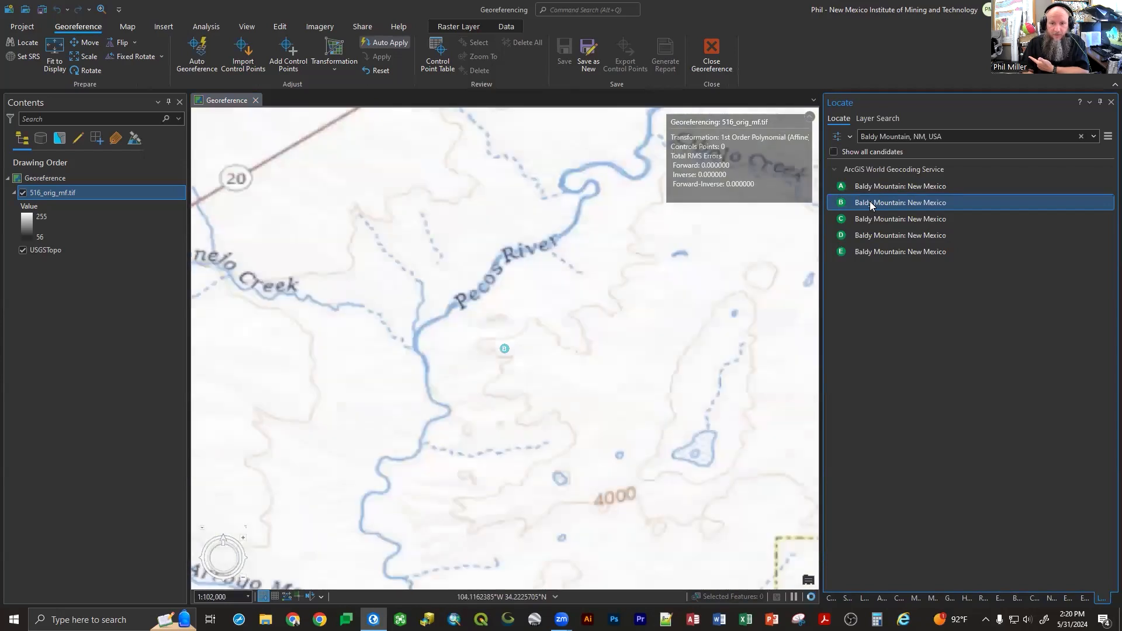
left_click(870, 220)
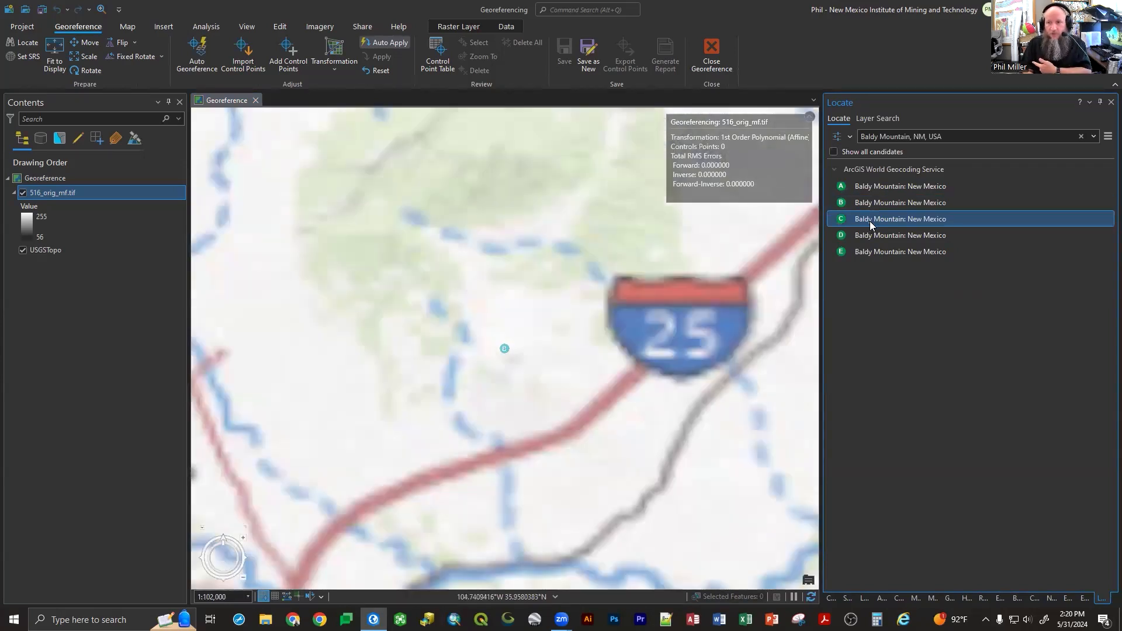
left_click(869, 236)
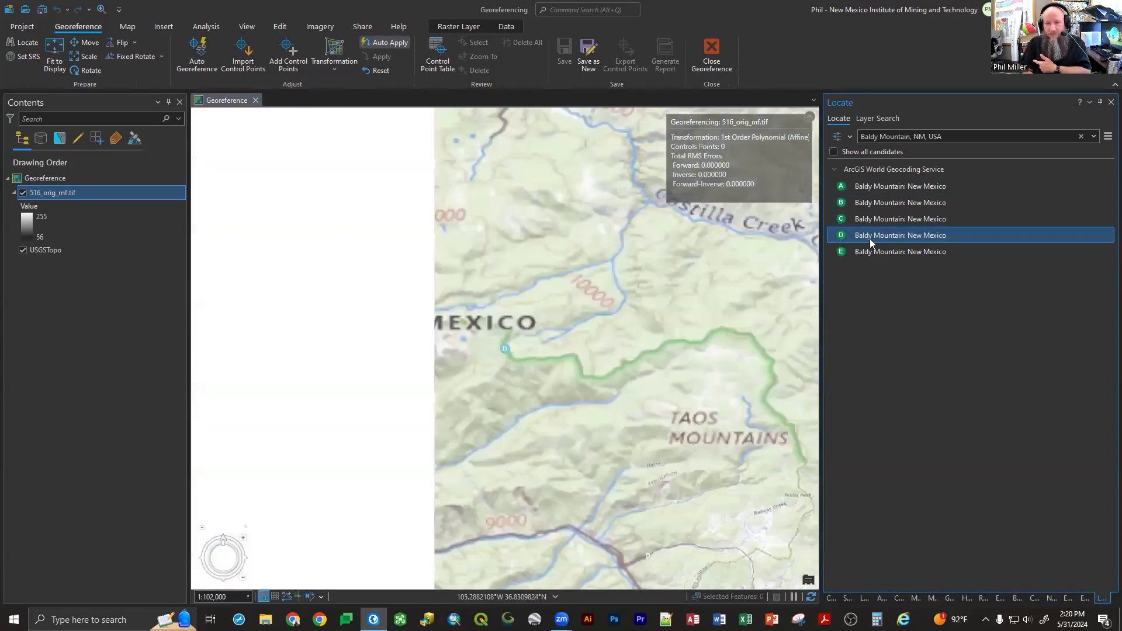
left_click(869, 252)
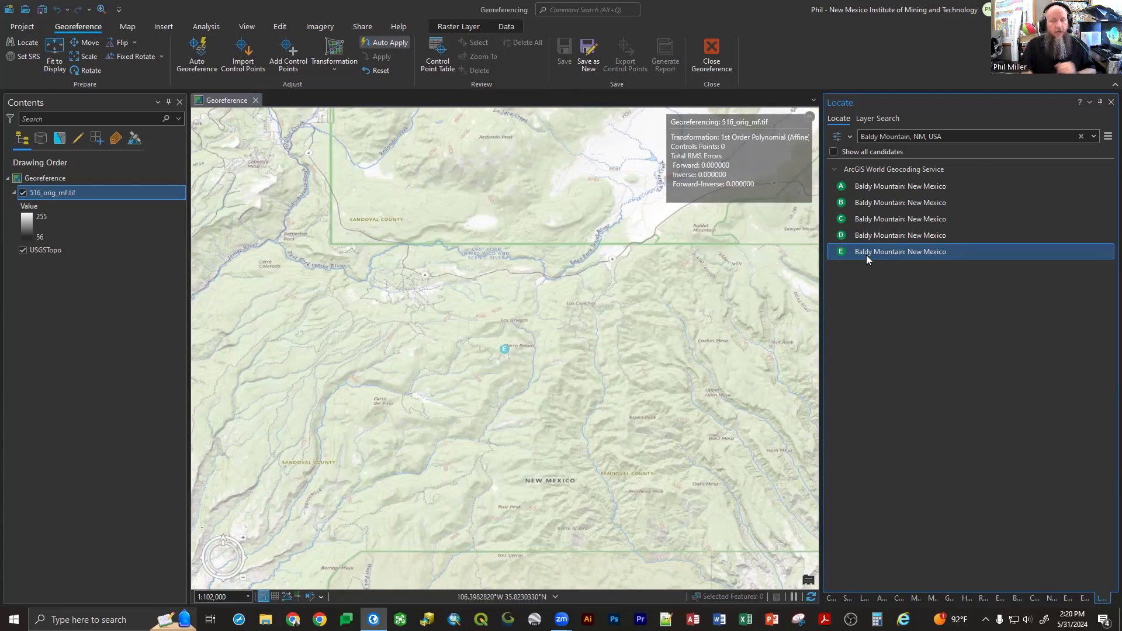
left_click(875, 186)
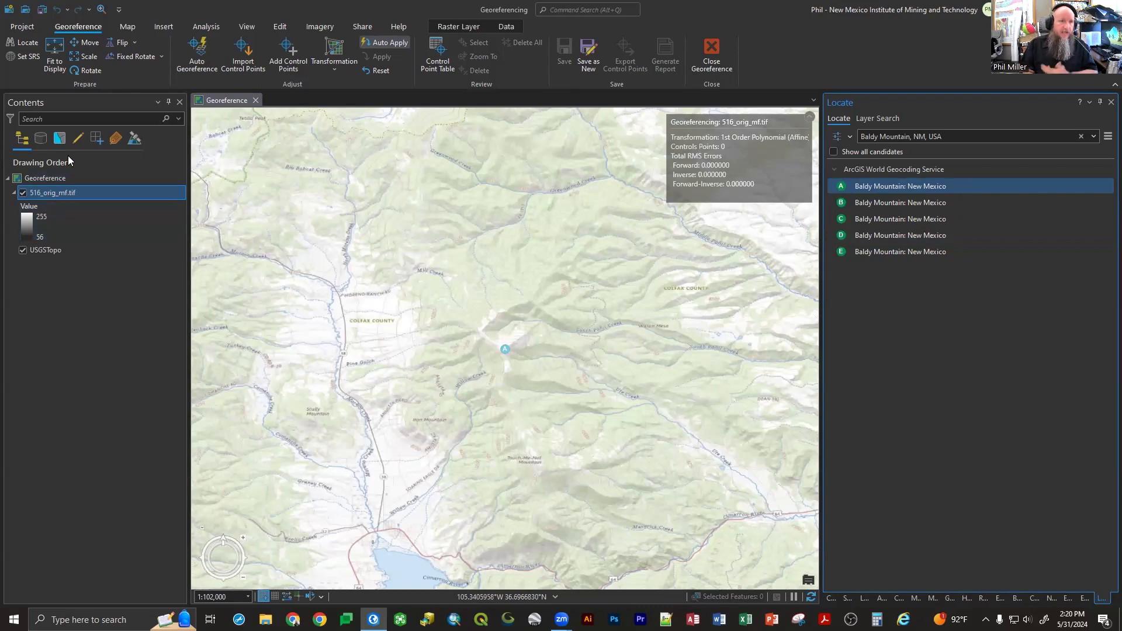
- Try to start a control point by placing its source at the northern top of the scan's innermost 12440 summit contour
right_click(49, 193)
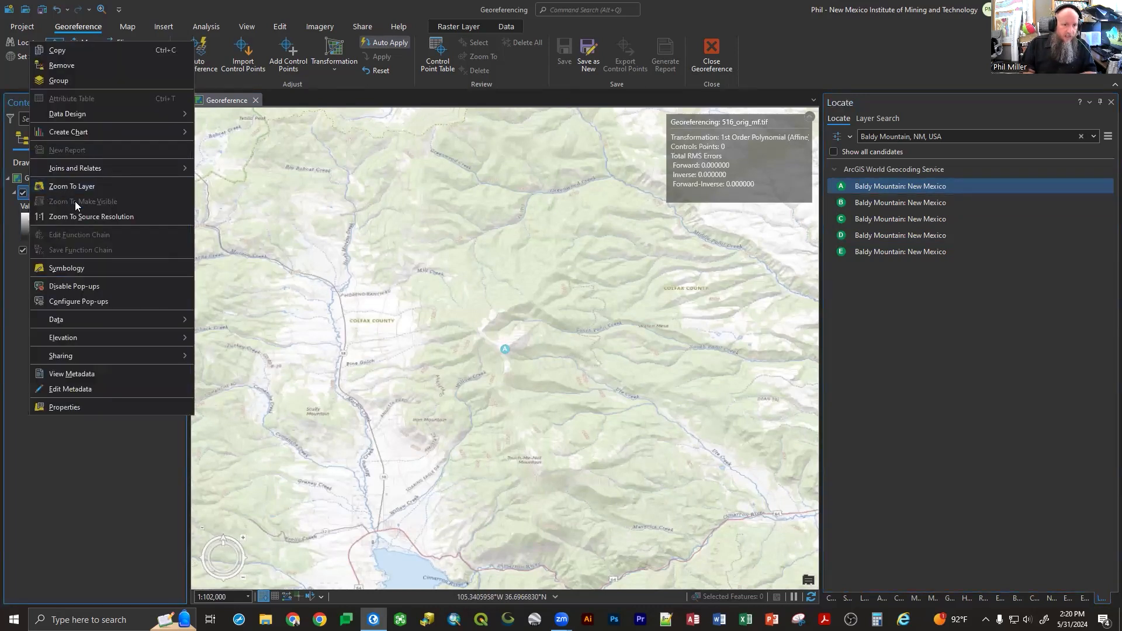
left_click(72, 185)
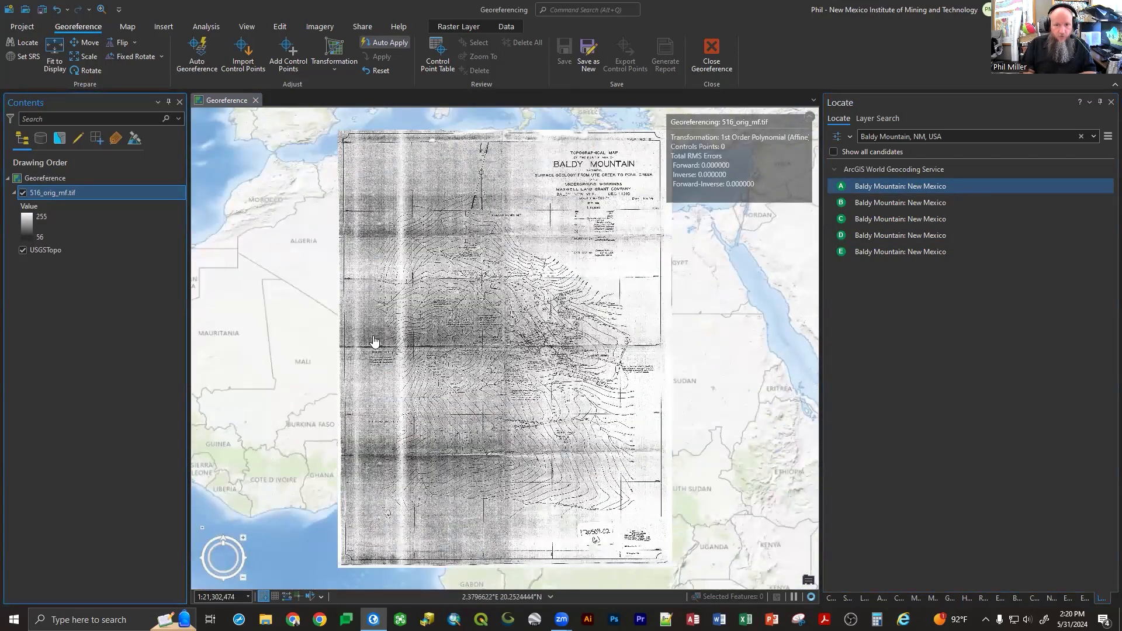
scroll(382, 343, "up", 5)
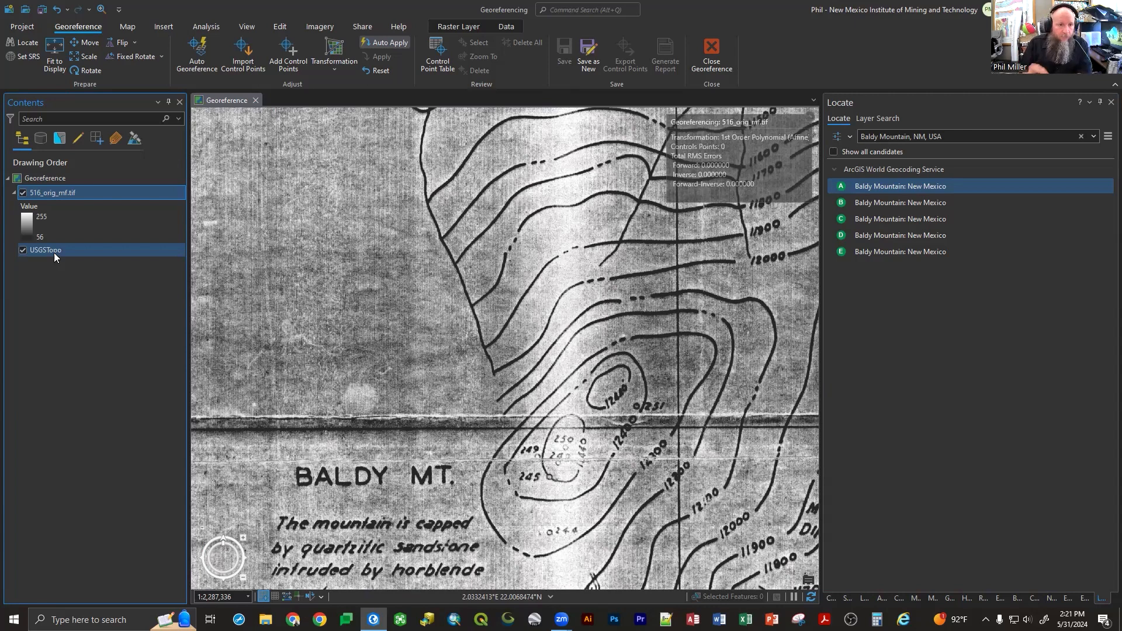
left_click(286, 53)
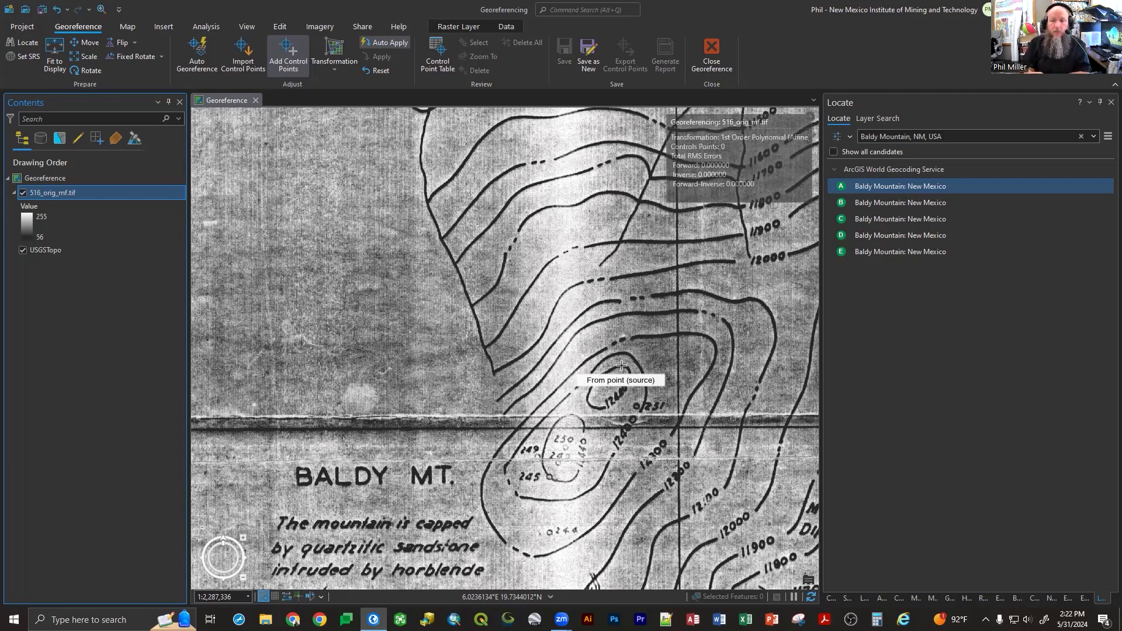
scroll(621, 365, "up", 6)
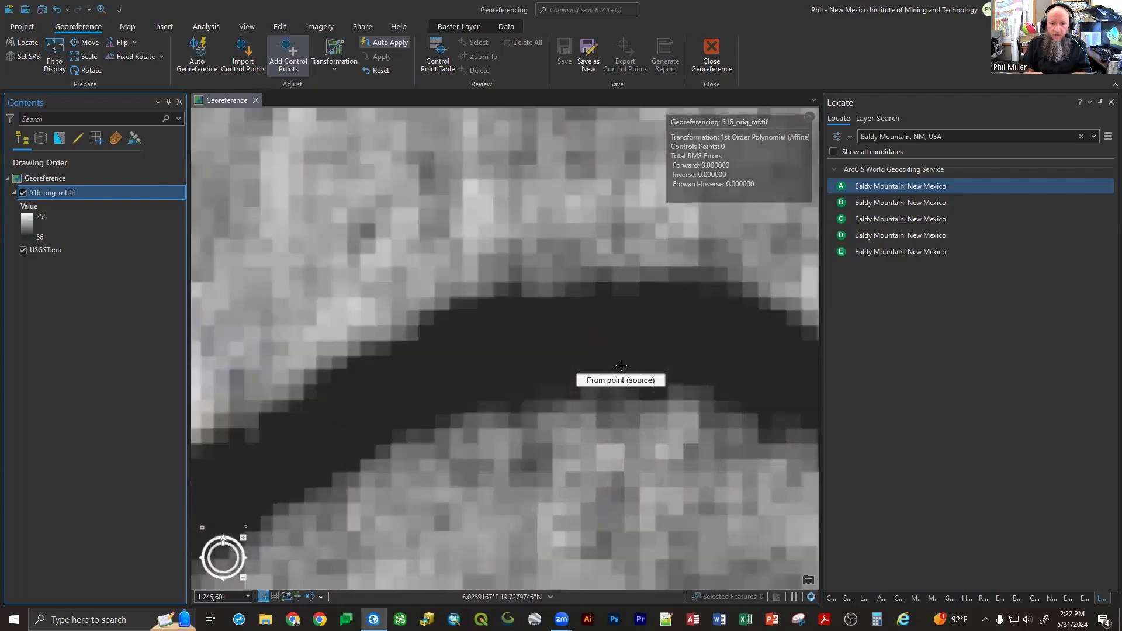
scroll(621, 365, "up", 6)
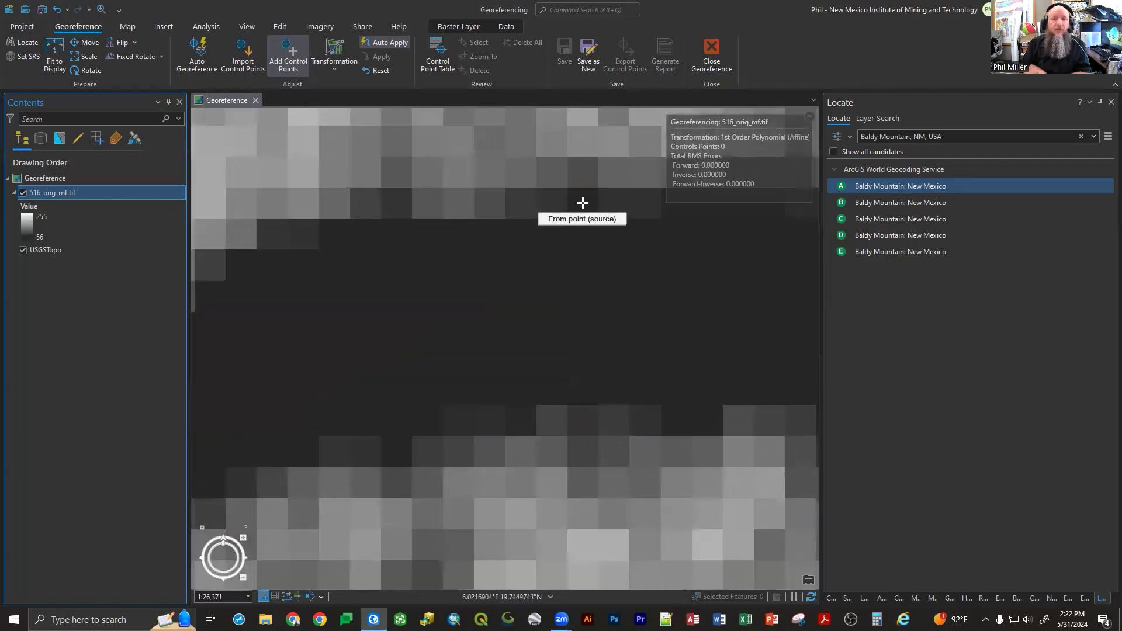
scroll(583, 203, "down", 2)
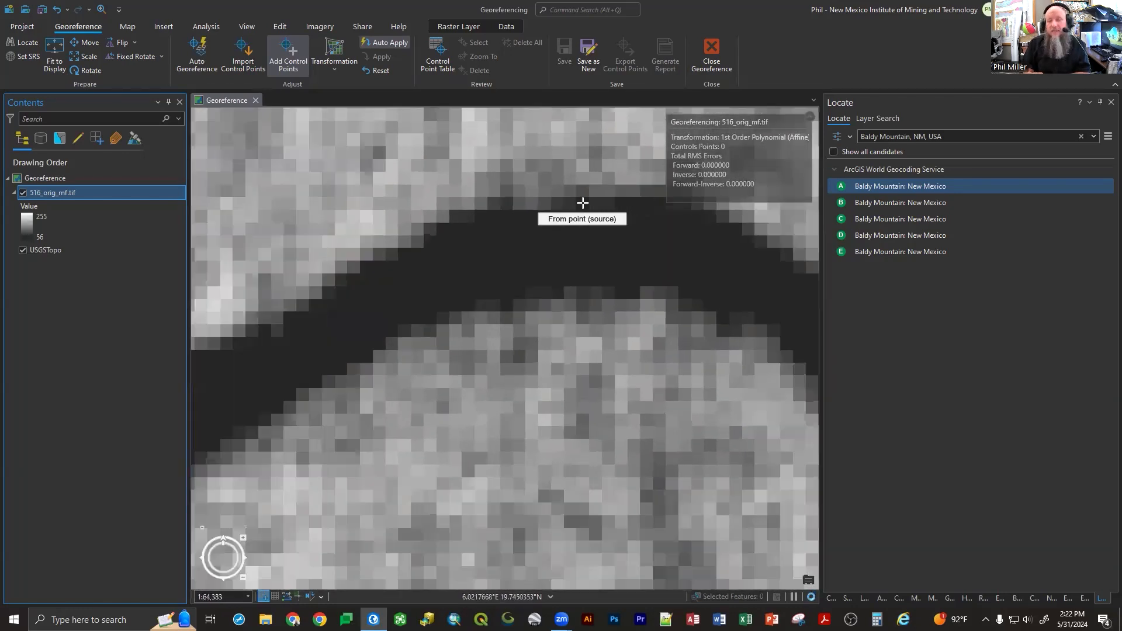
scroll(582, 203, "down", 4)
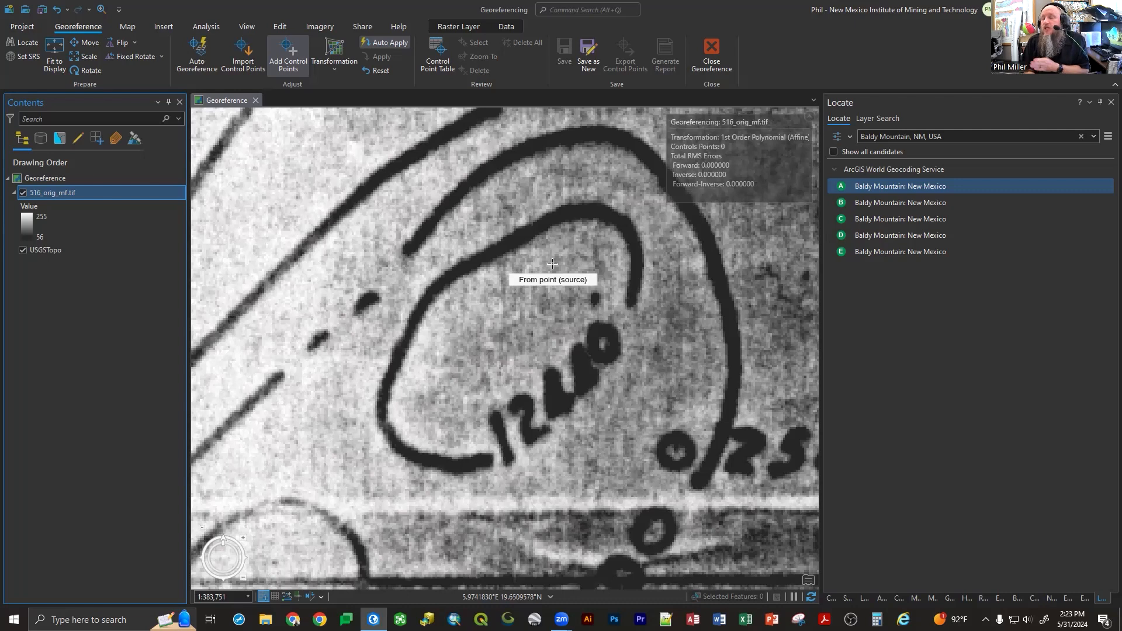
left_click(592, 210)
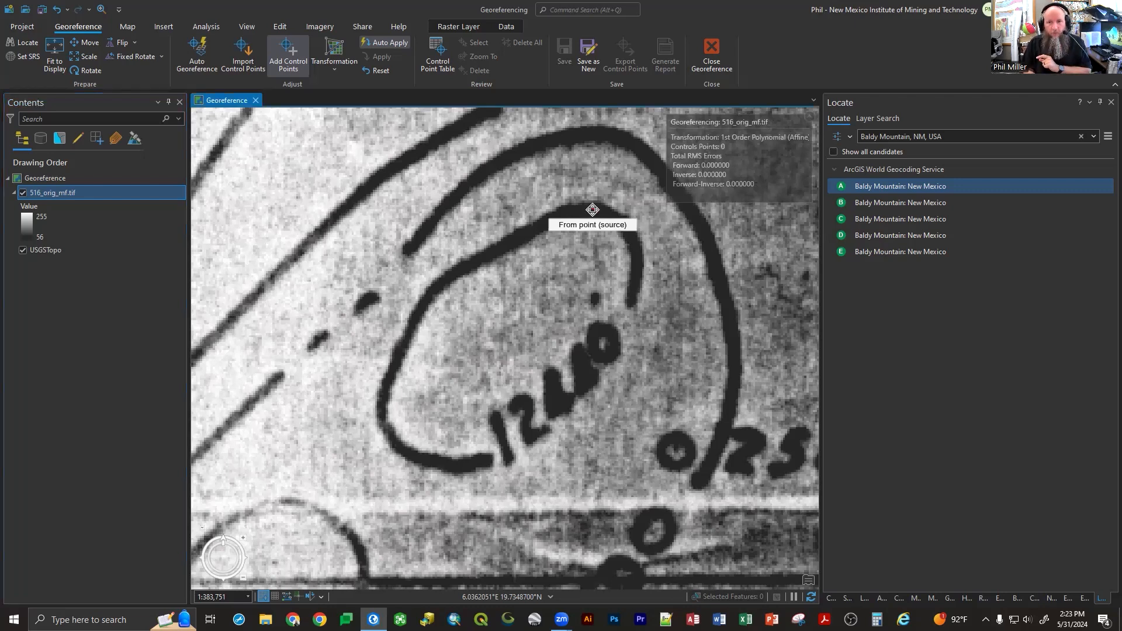
left_click(592, 210)
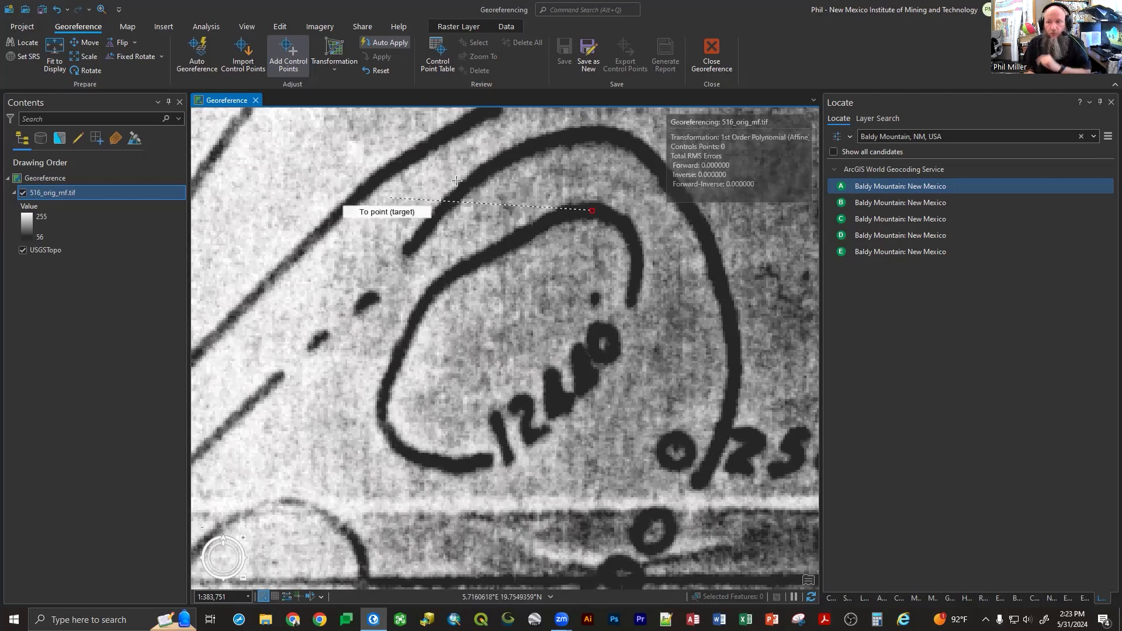
- Examine the basemap contours at Baldy Mountain candidate A for a matching target, and abandon the pending control point
left_click(882, 186)
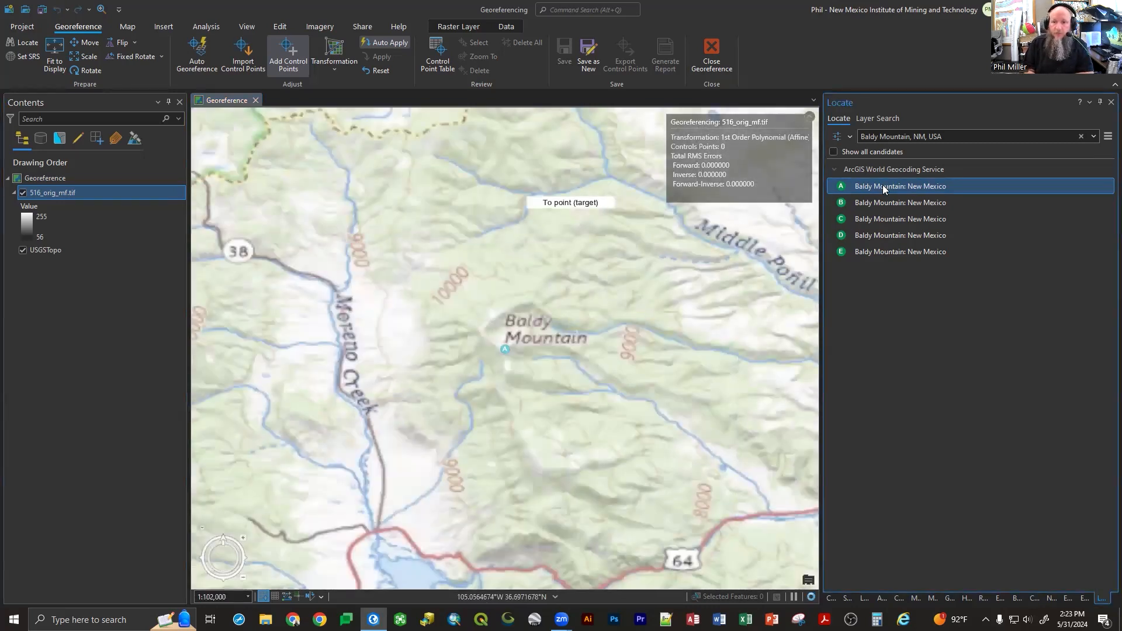
scroll(504, 350, "up", 5)
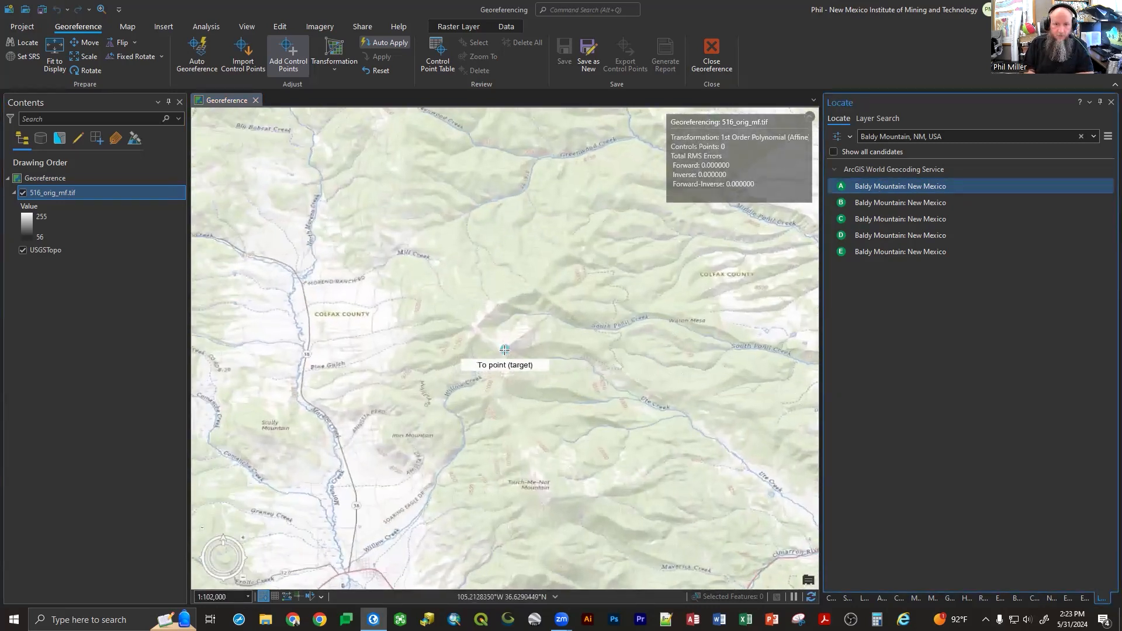
scroll(514, 318, "up", 2)
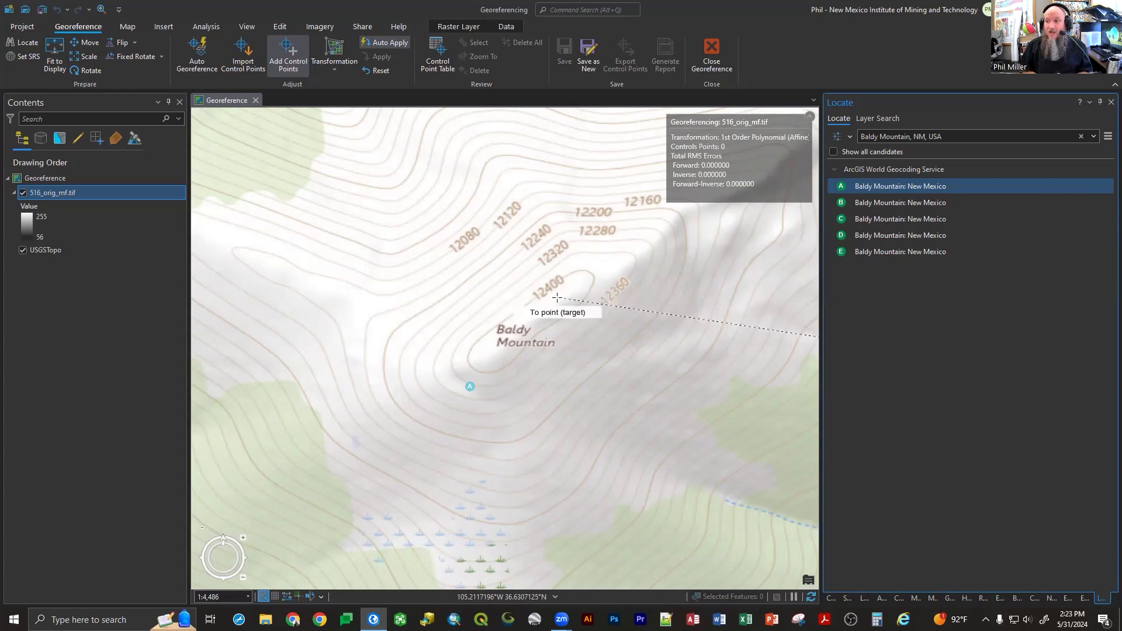
scroll(476, 298, "up", 5)
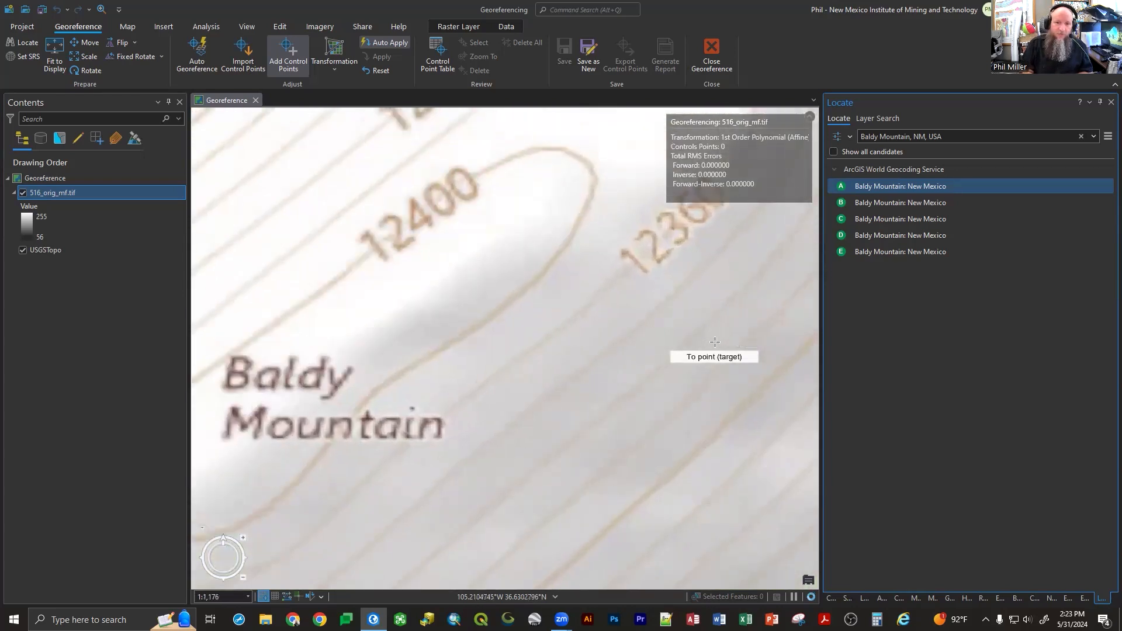
scroll(463, 261, "down", 2)
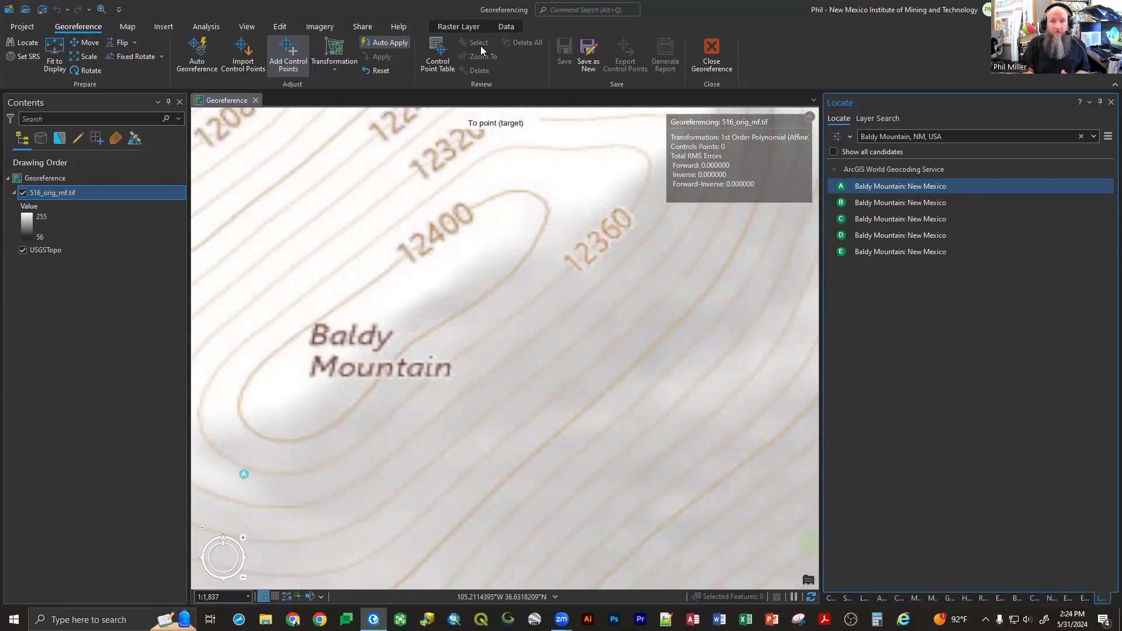
left_click(86, 45)
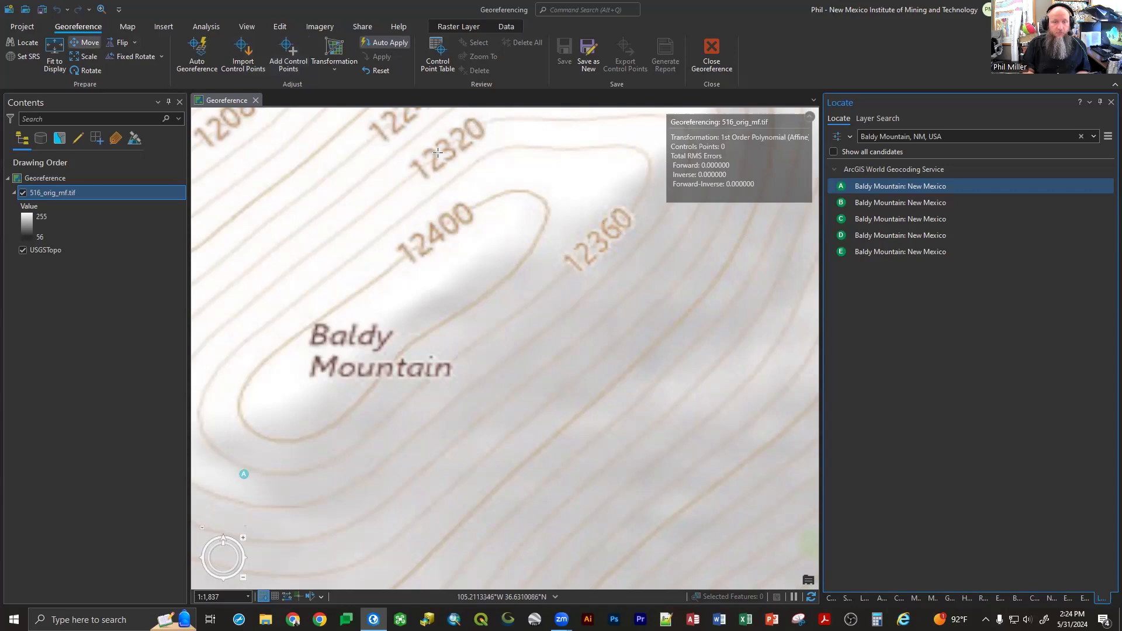
- Start a new control point with its source at the northern top of the 12400 contour on the 516_orig_mf.tif scan
left_click(288, 52)
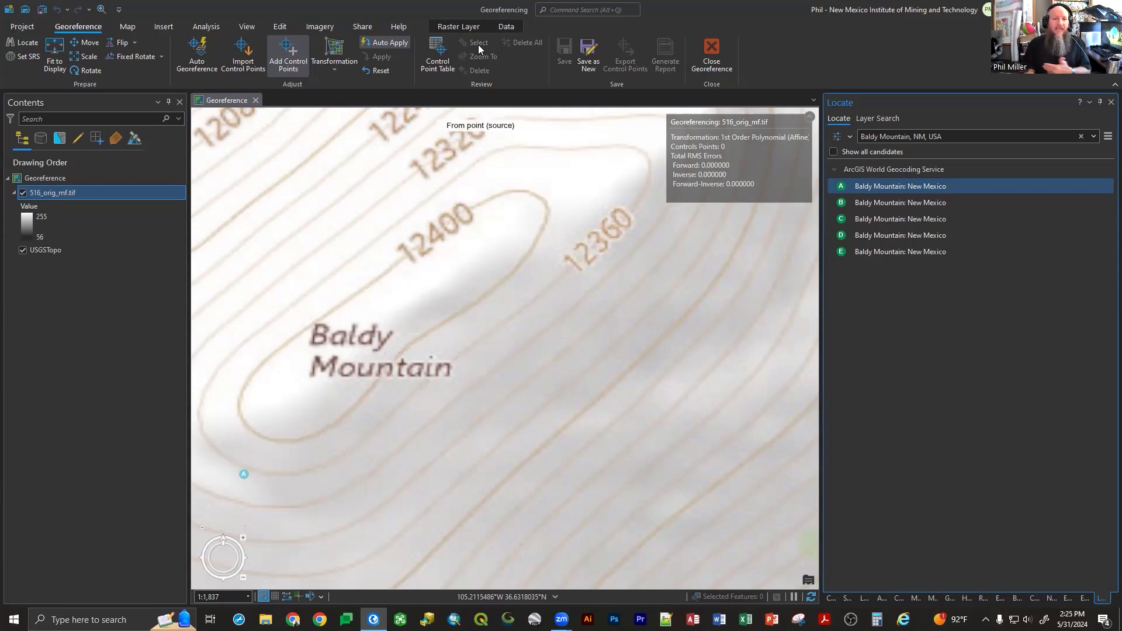
right_click(40, 192)
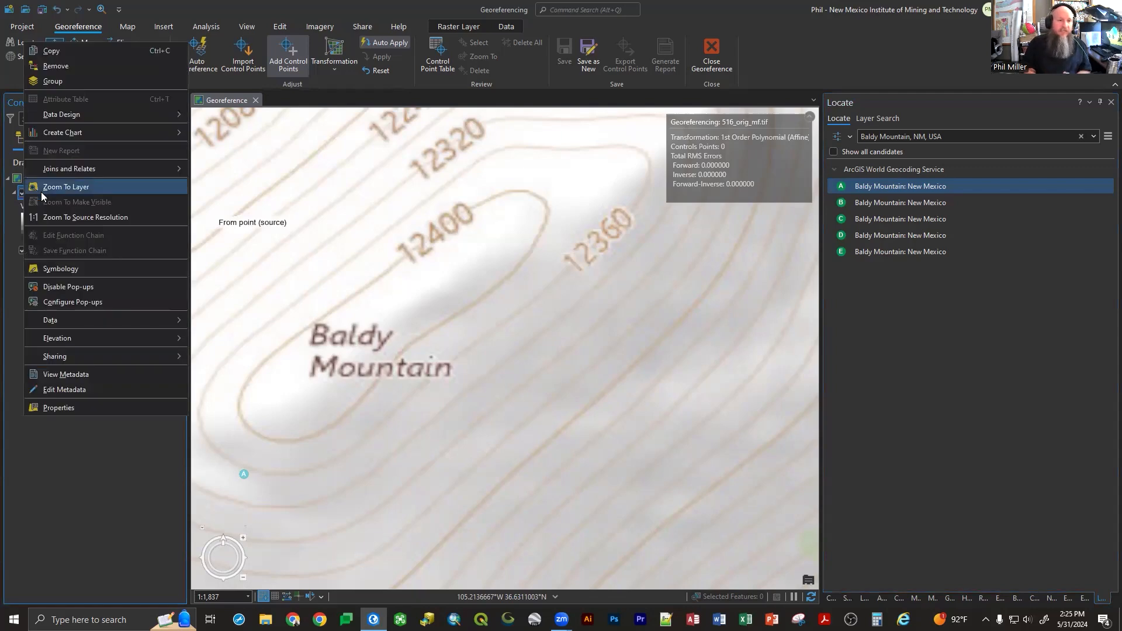
left_click(60, 187)
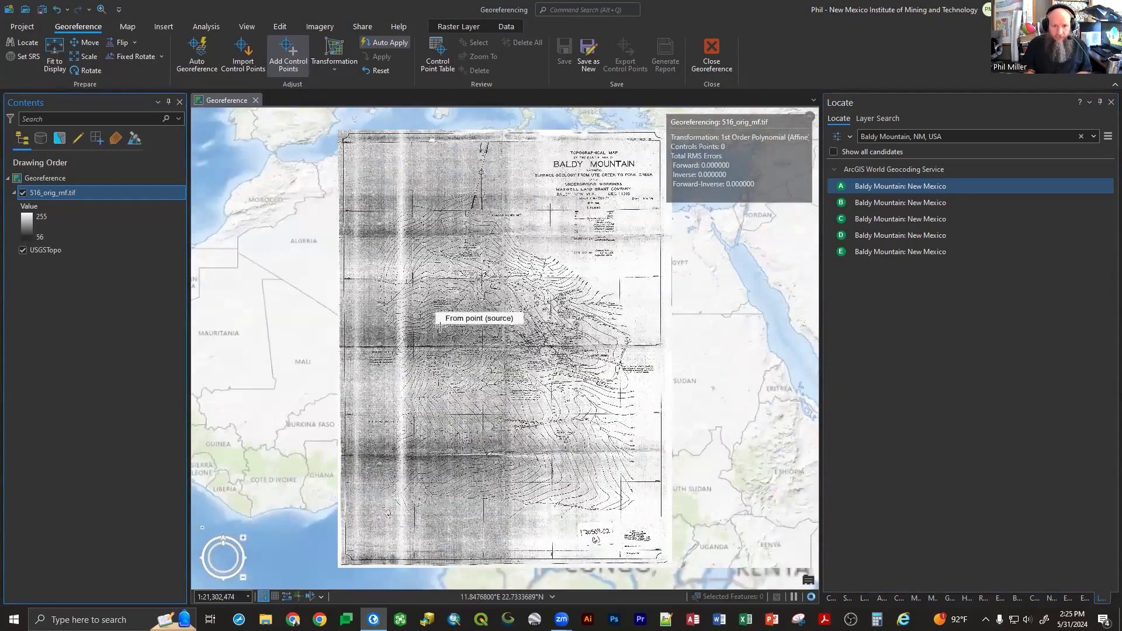
scroll(423, 349, "down", 3)
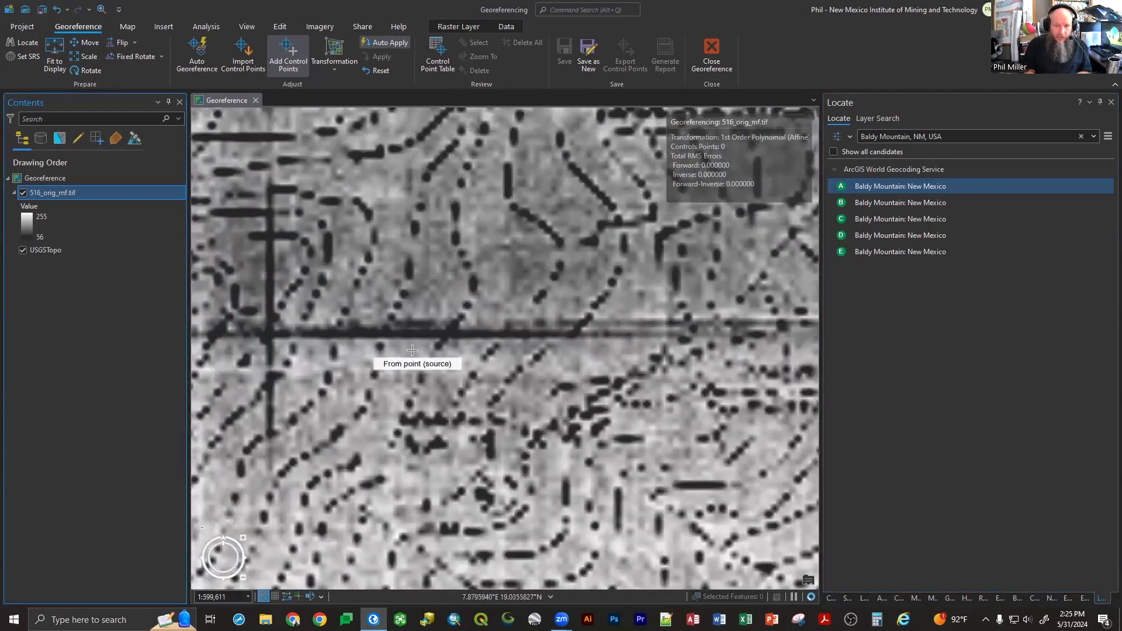
scroll(303, 334, "down", 2)
scroll(303, 335, "down", 1)
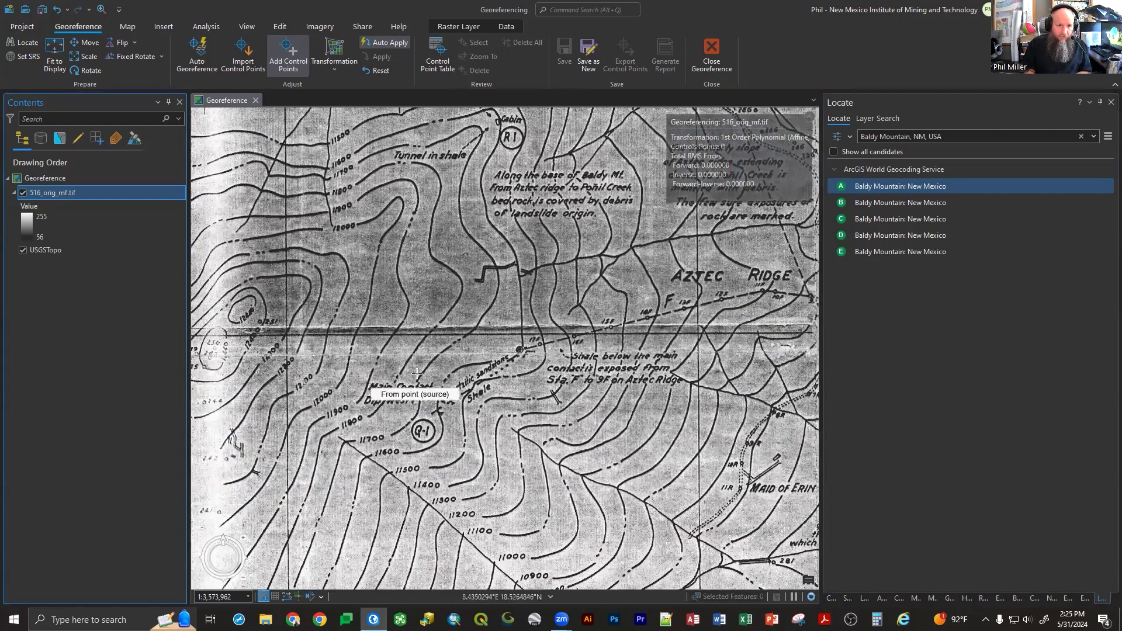
scroll(413, 378, "down", 2)
scroll(277, 350, "up", 3)
scroll(276, 350, "up", 3)
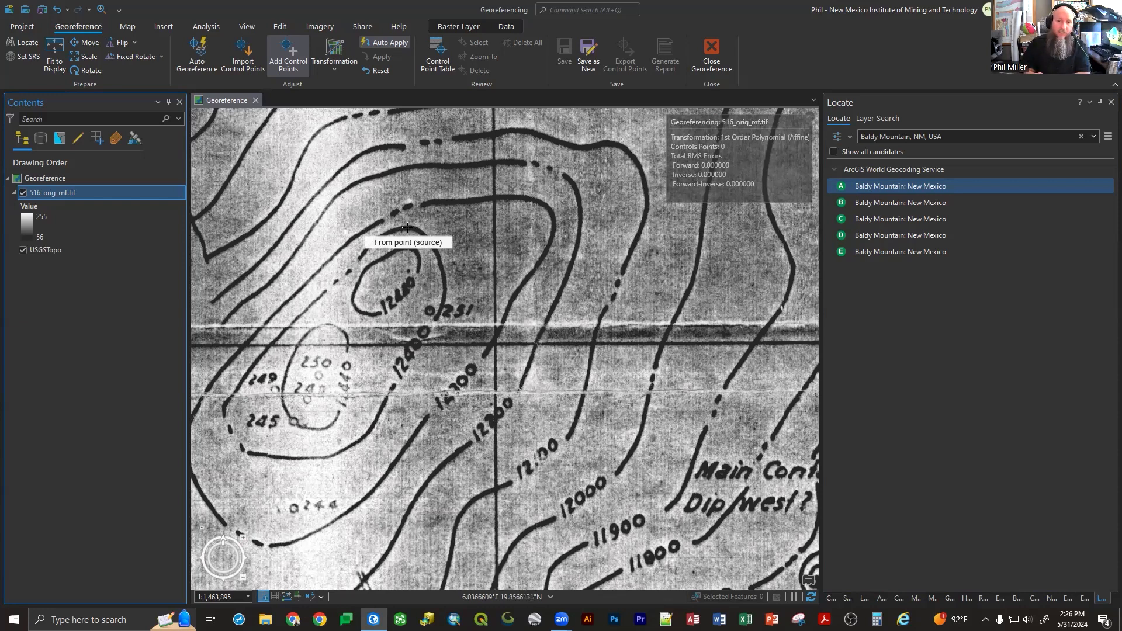
left_click(407, 226)
- Complete the control point by placing its target at the northern top of the basemap's 12400 contour on Baldy Mountain candidate A
left_click(873, 186)
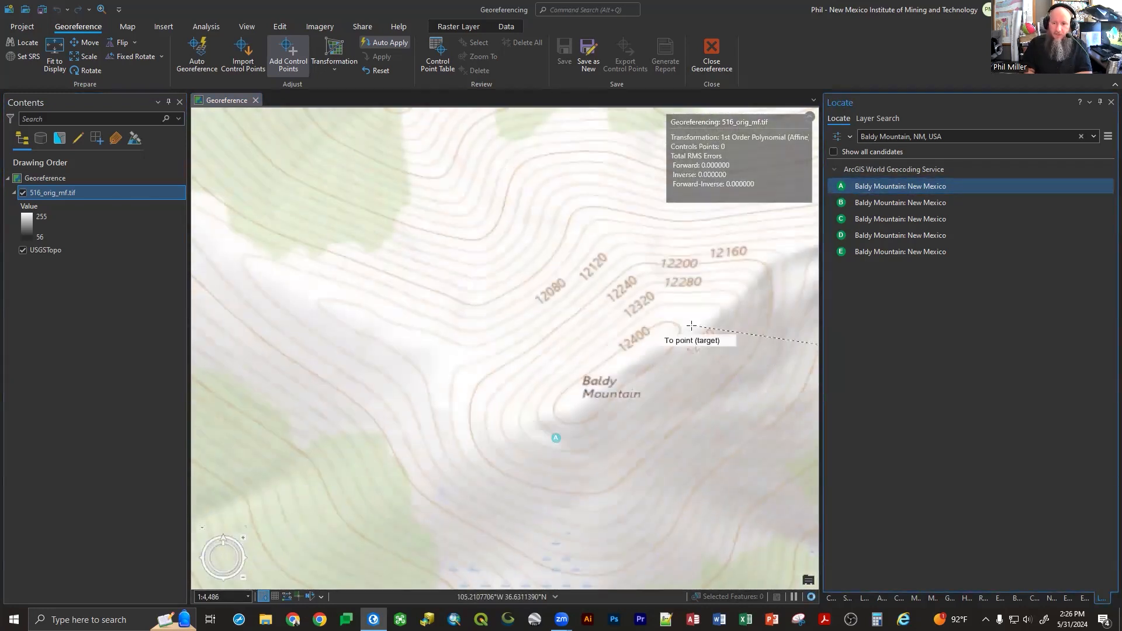
scroll(691, 325, "up", 2)
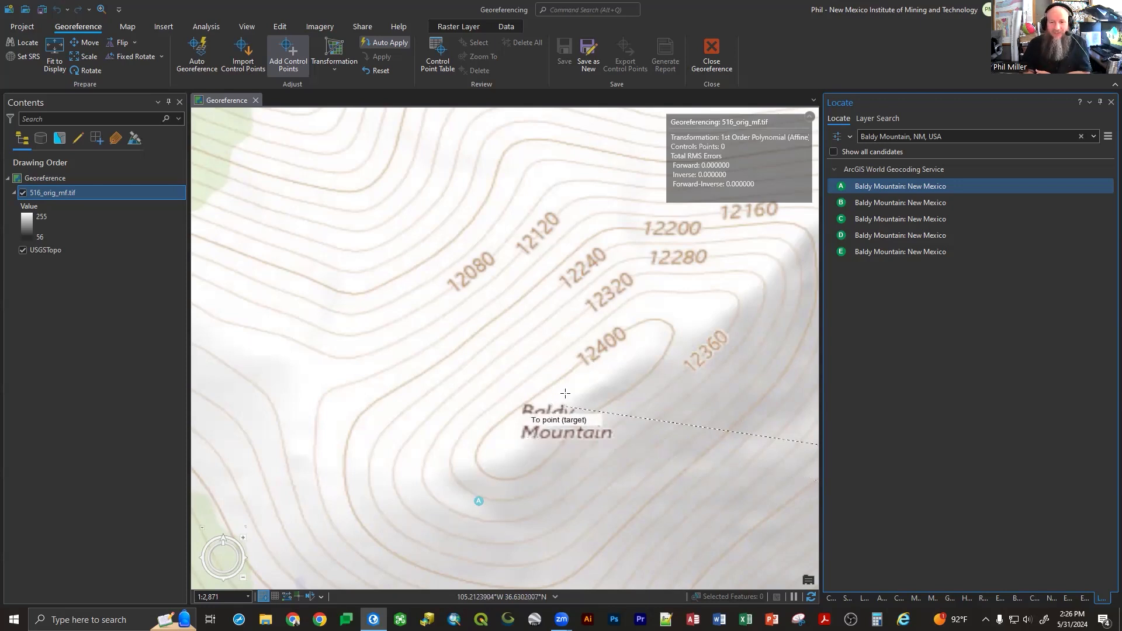
left_click(653, 318)
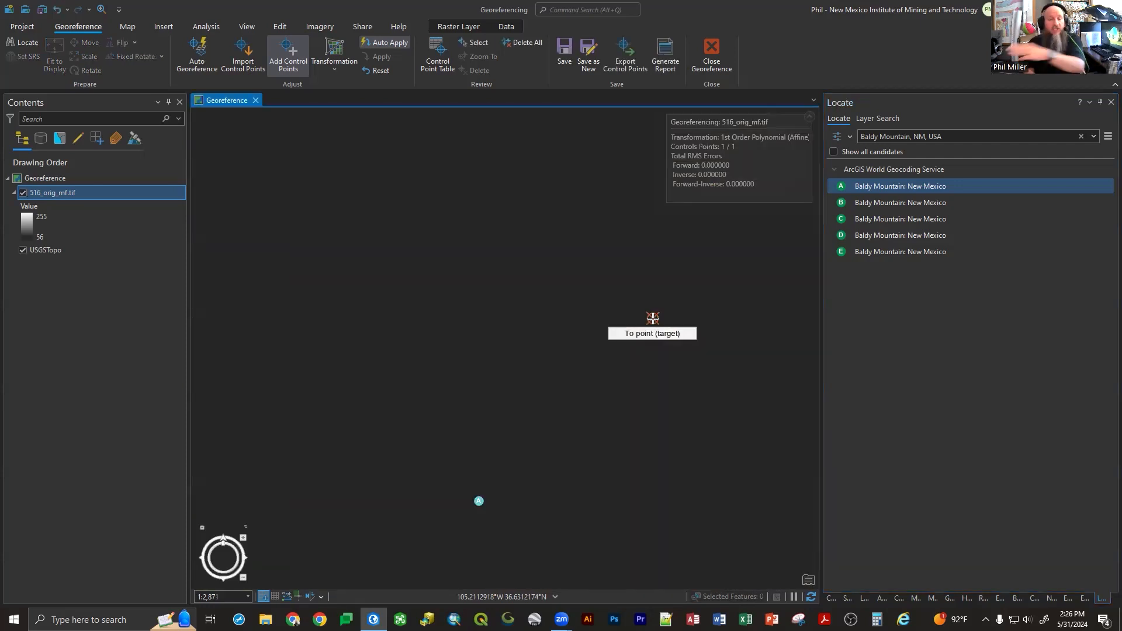
- Examine the scan's 11900 contour at Little Baldy Mt. as a second control point location, and compare with the map at candidate A
scroll(653, 318, "down", 2)
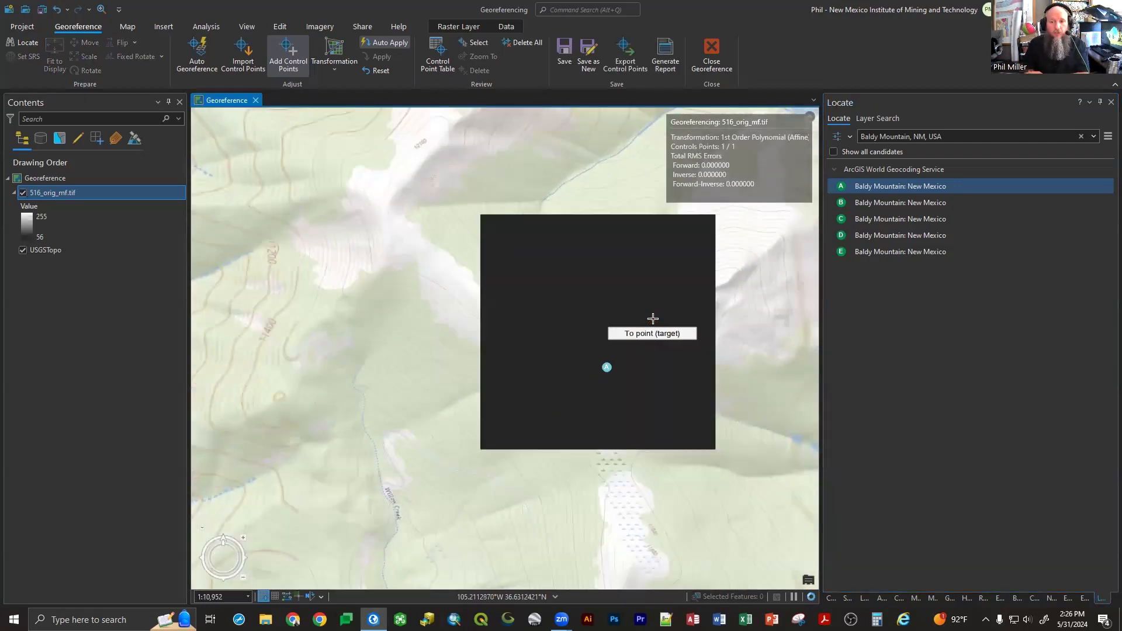
scroll(653, 318, "down", 4)
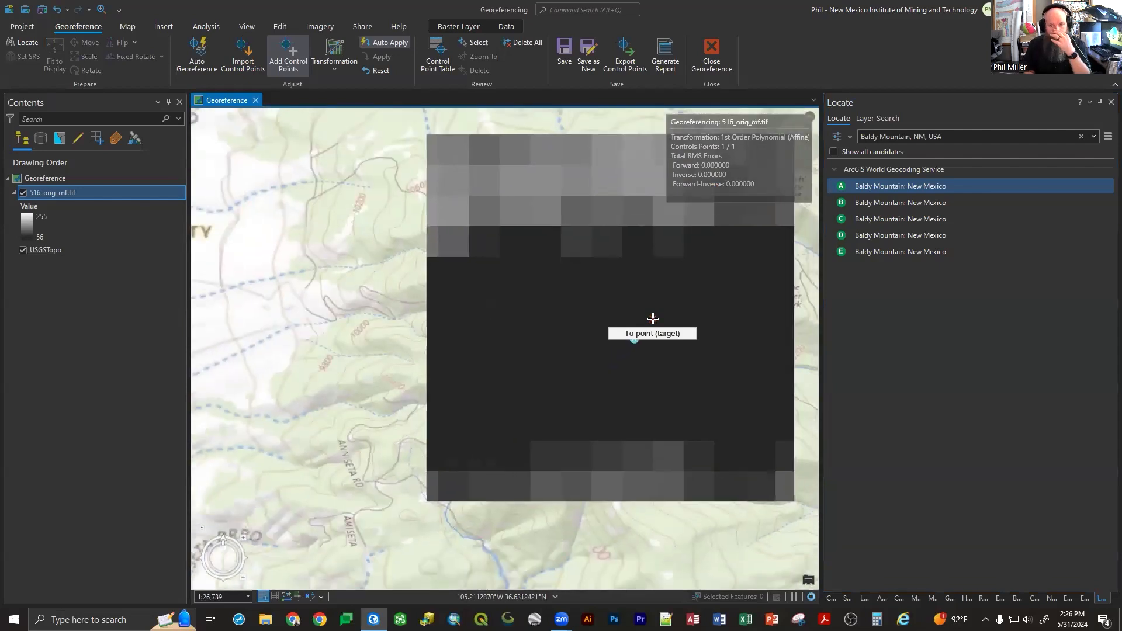
scroll(653, 318, "down", 4)
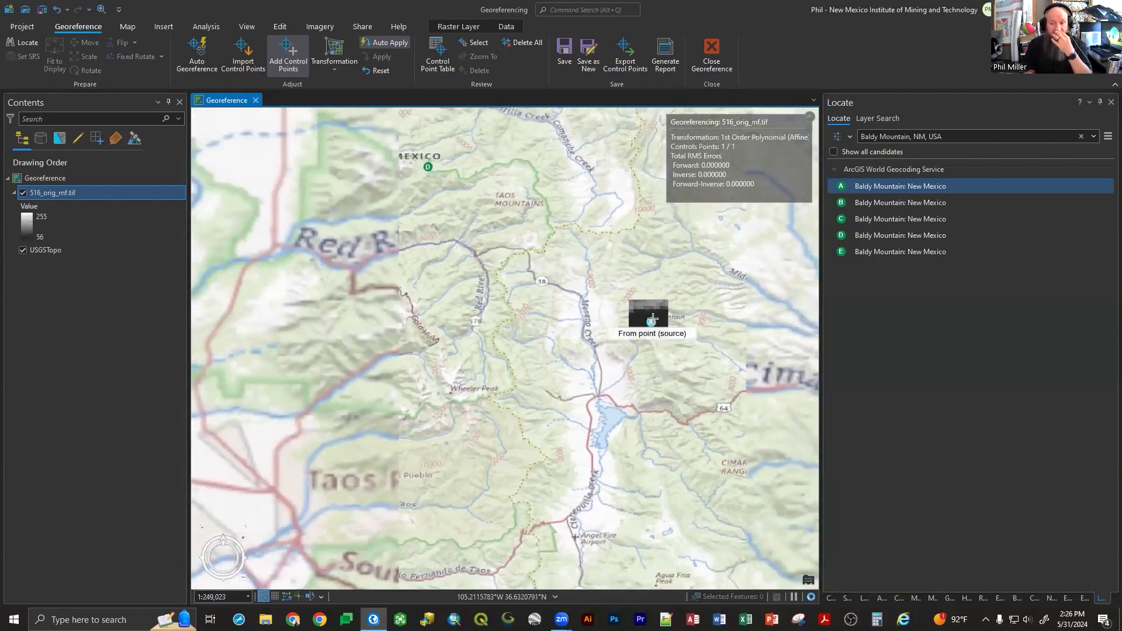
scroll(653, 318, "down", 3)
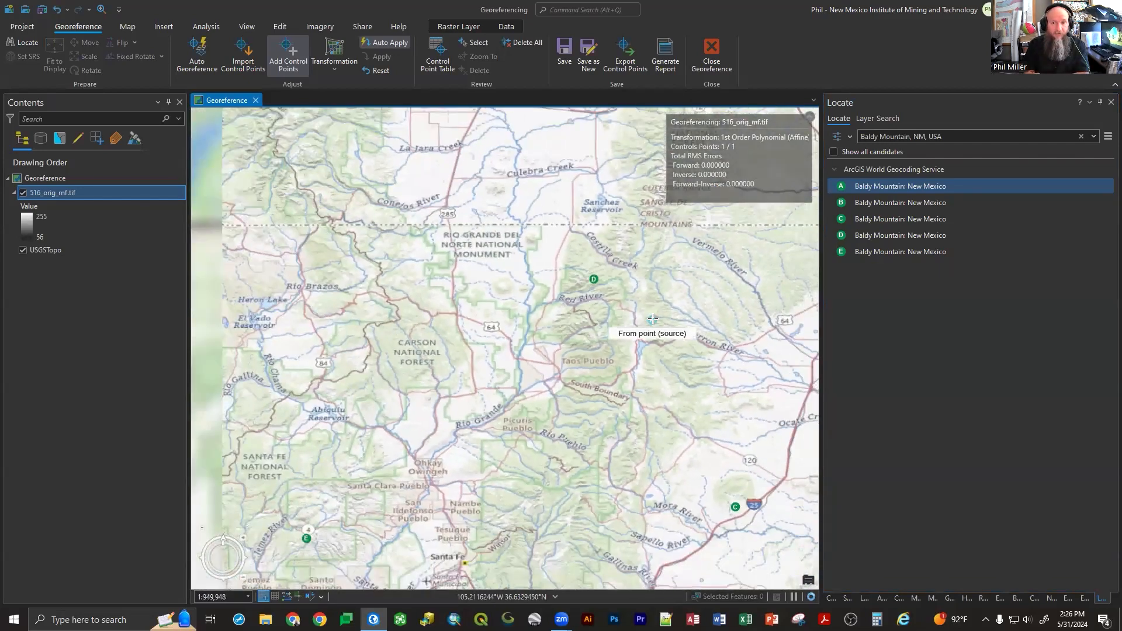
scroll(653, 319, "down", 4)
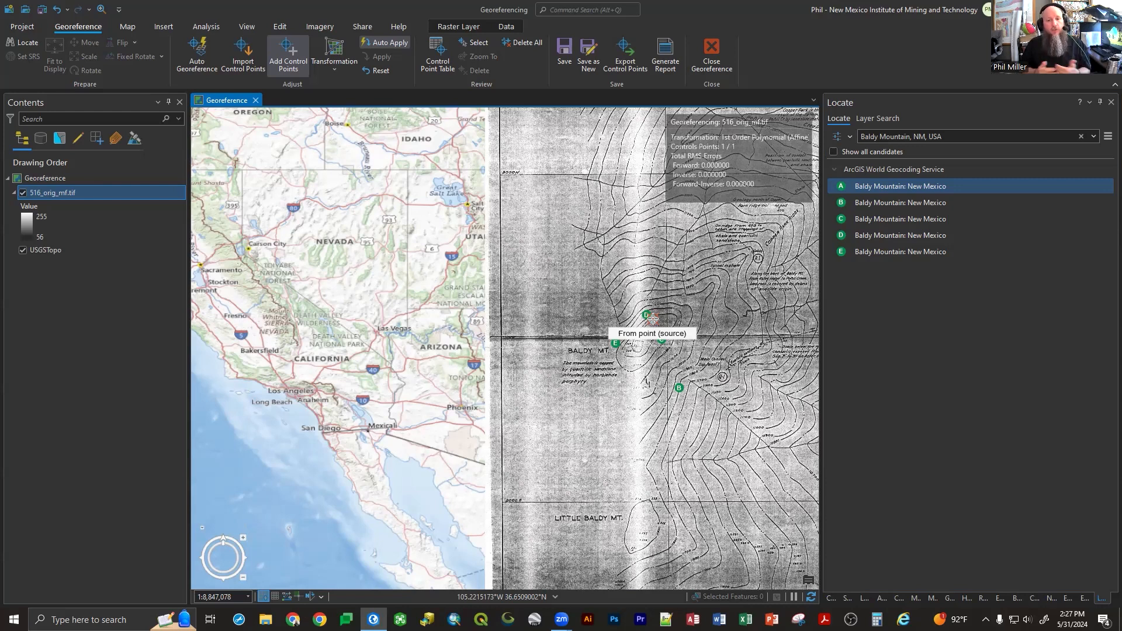
left_click(652, 318)
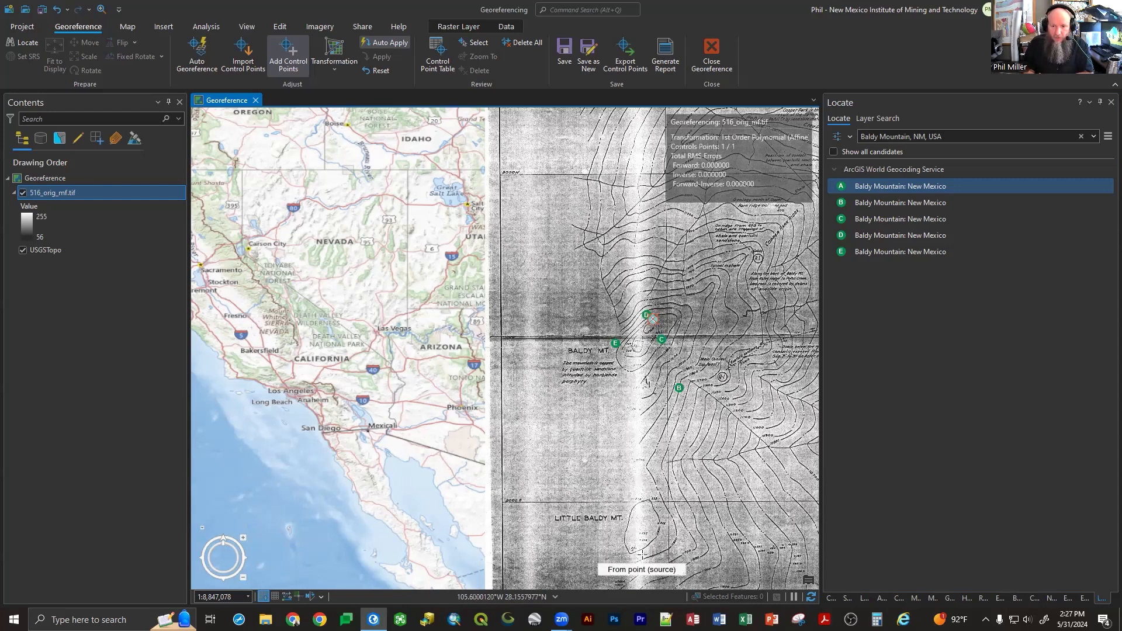
scroll(641, 554, "up", 4)
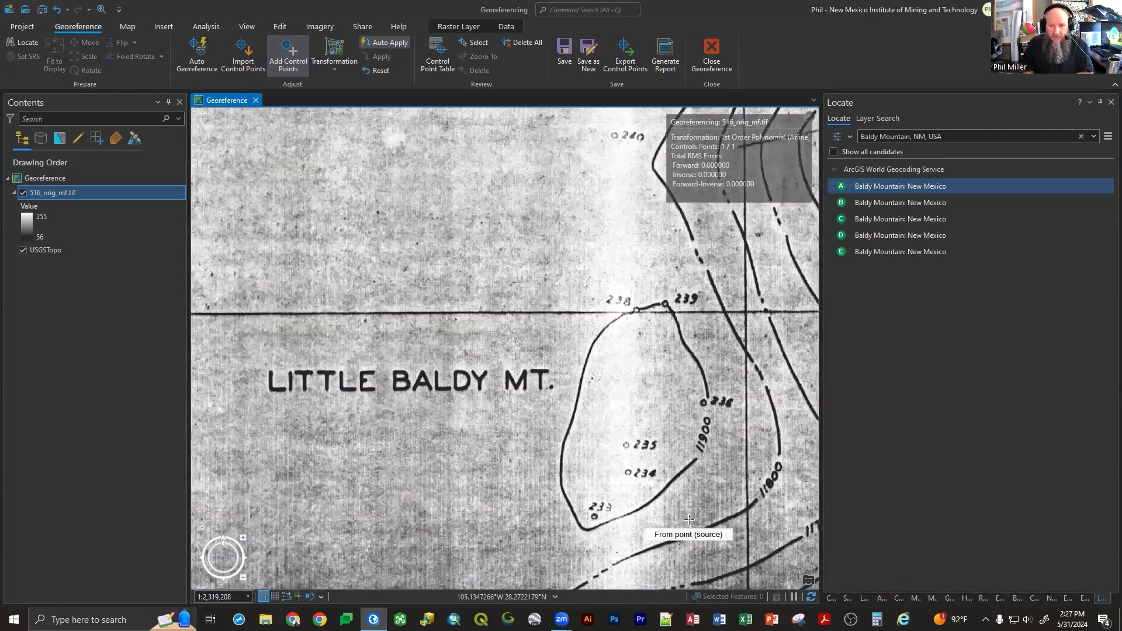
scroll(689, 519, "up", 1)
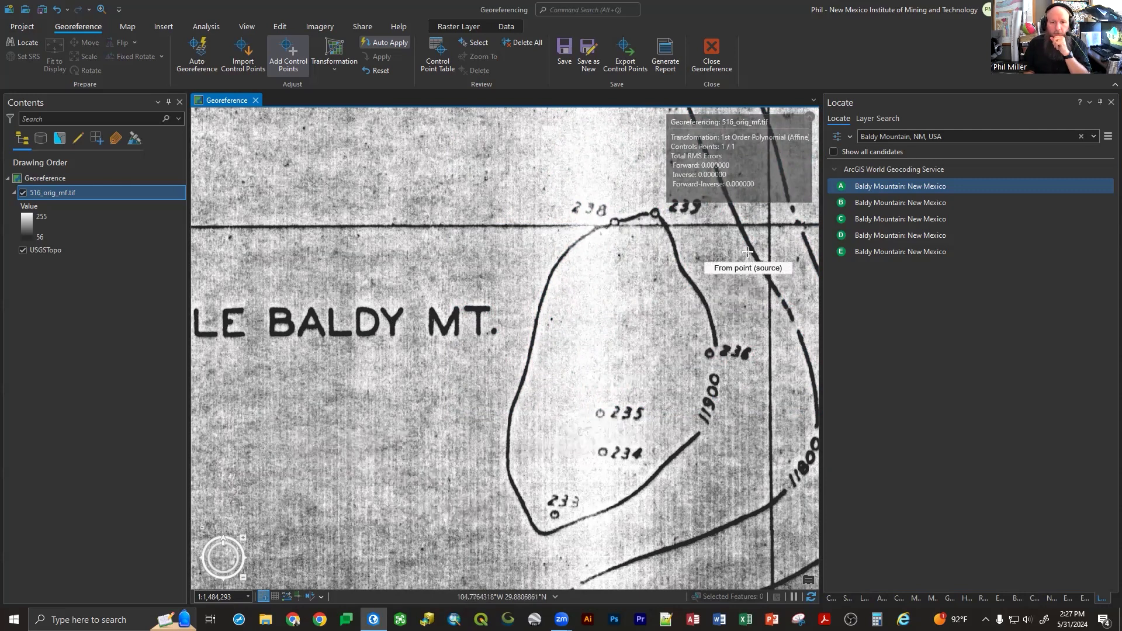
left_click(882, 186)
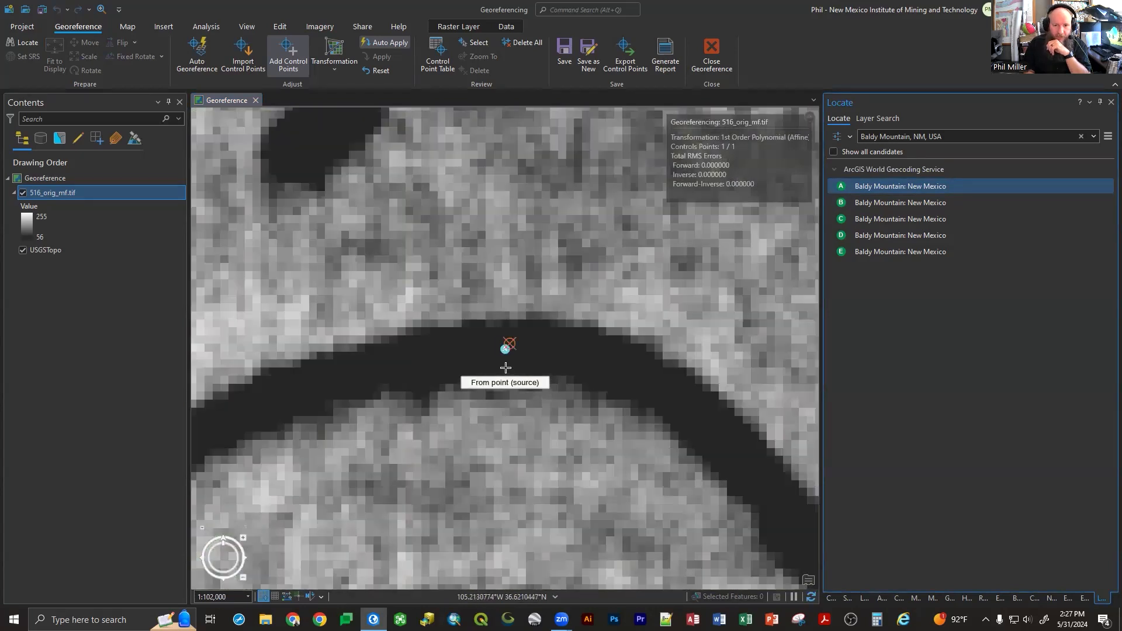
scroll(505, 373, "up", 5)
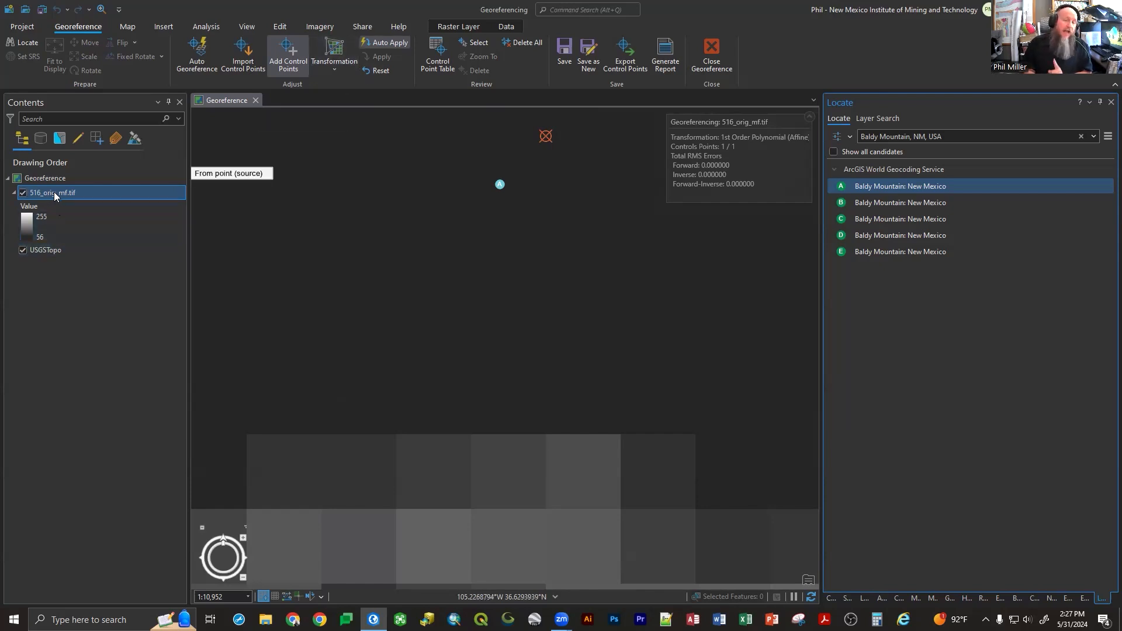
- Set the transparency of the 516_orig_mf.tif layer to 50% and check the basemap through the scan
left_click(456, 28)
left_click(220, 46)
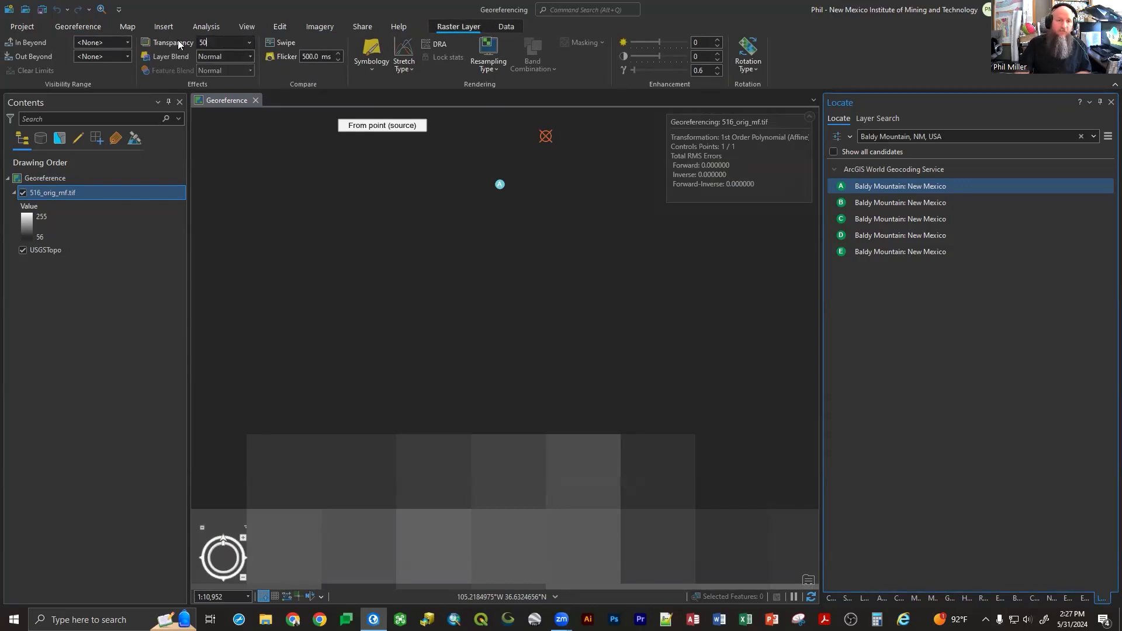
type("50")
key("Return")
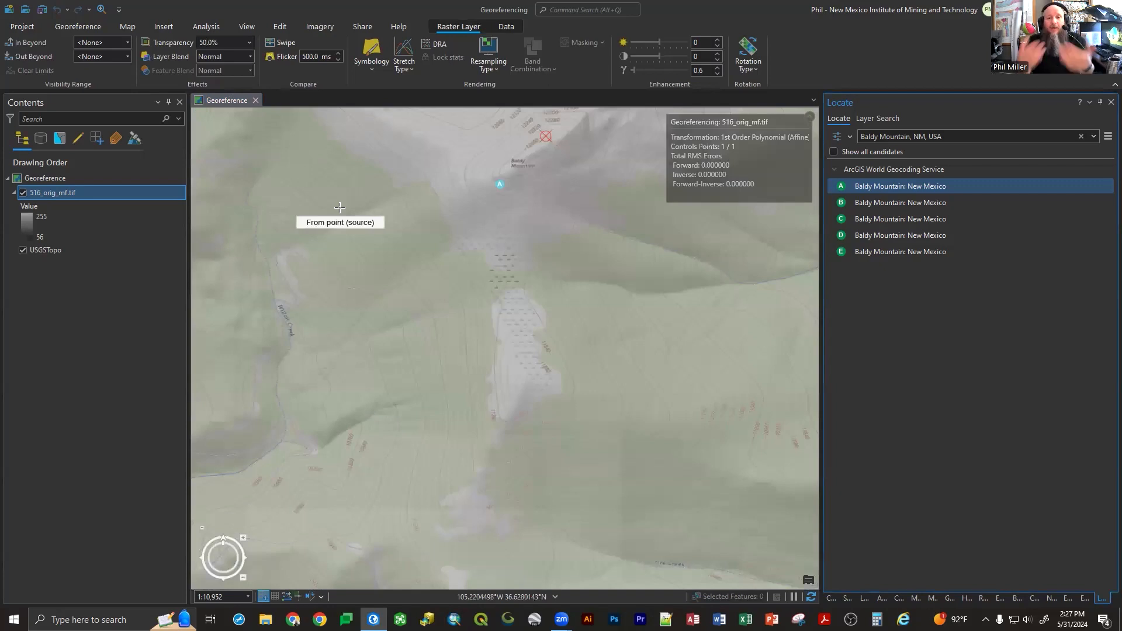
scroll(339, 207, "down", 5)
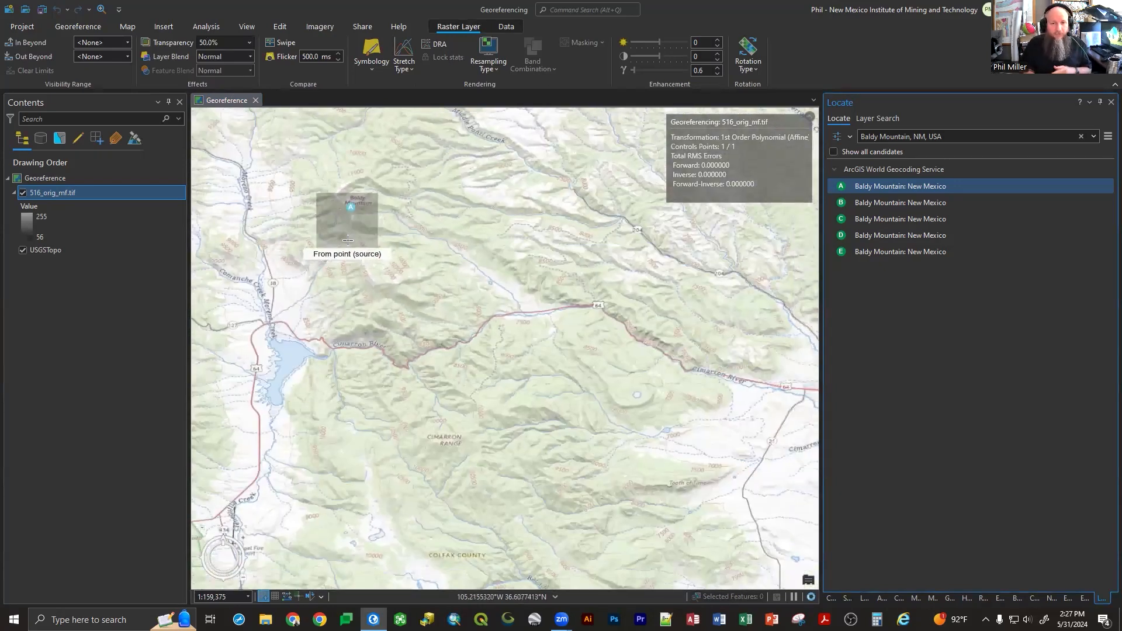
scroll(341, 251, "down", 3)
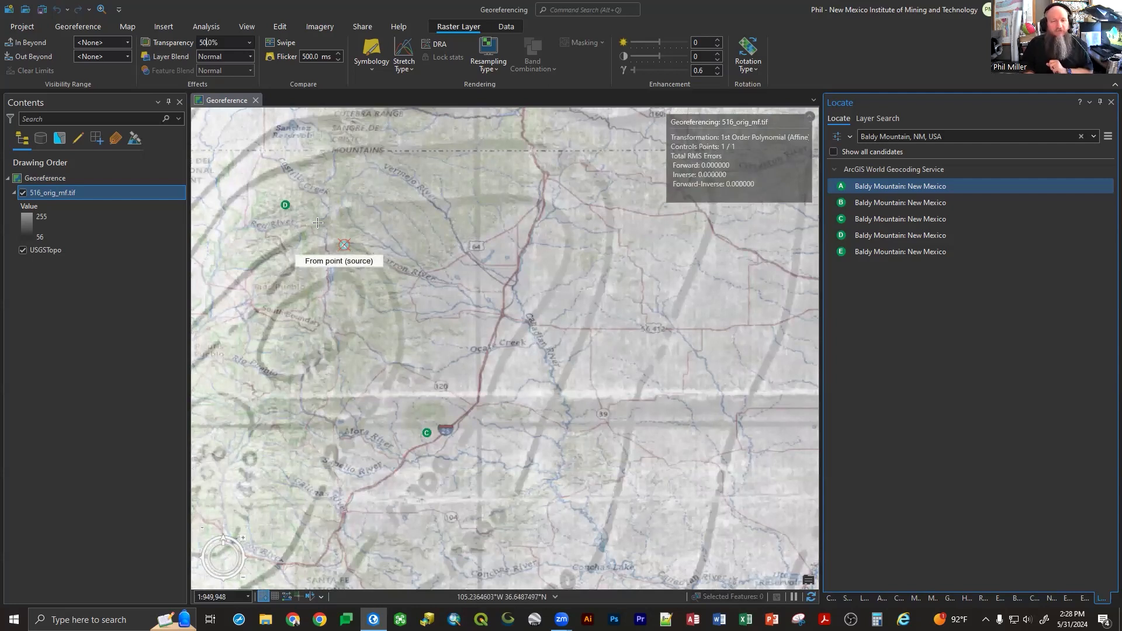
- Try the Multiply layer blend on the 516_orig_mf.tif scan, and return the blend mode to Normal
left_click(249, 57)
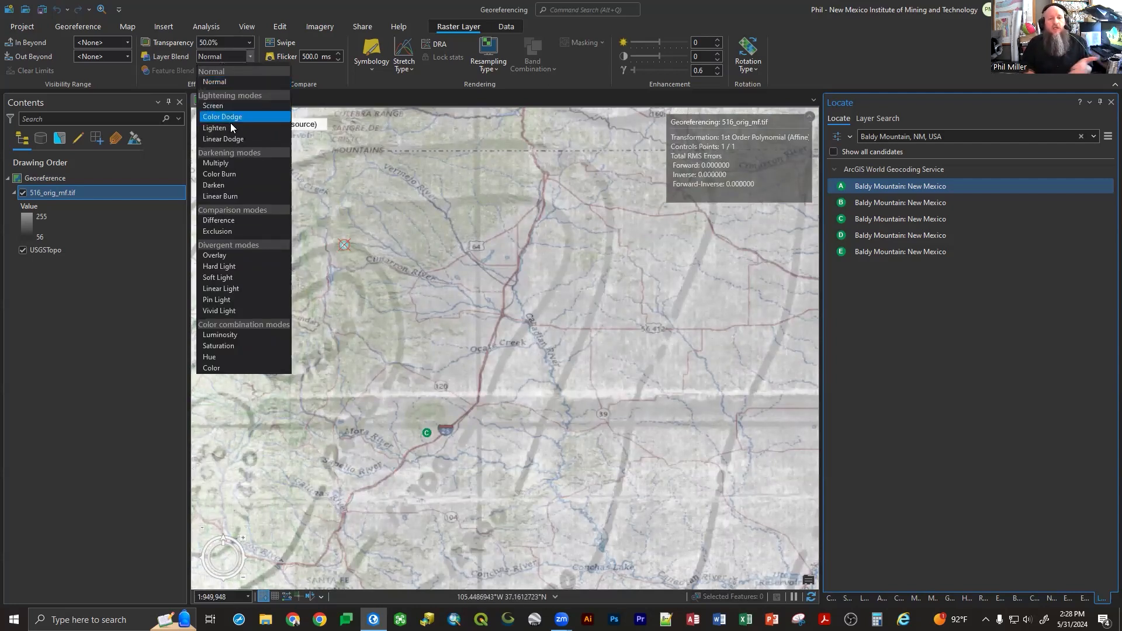
left_click(228, 163)
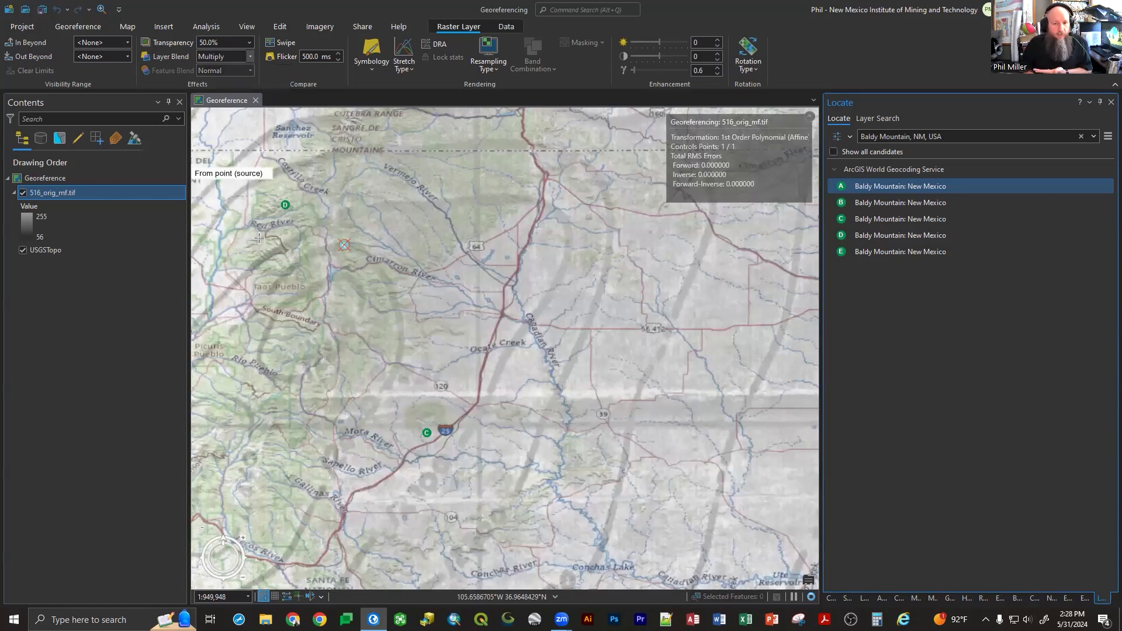
left_click(250, 56)
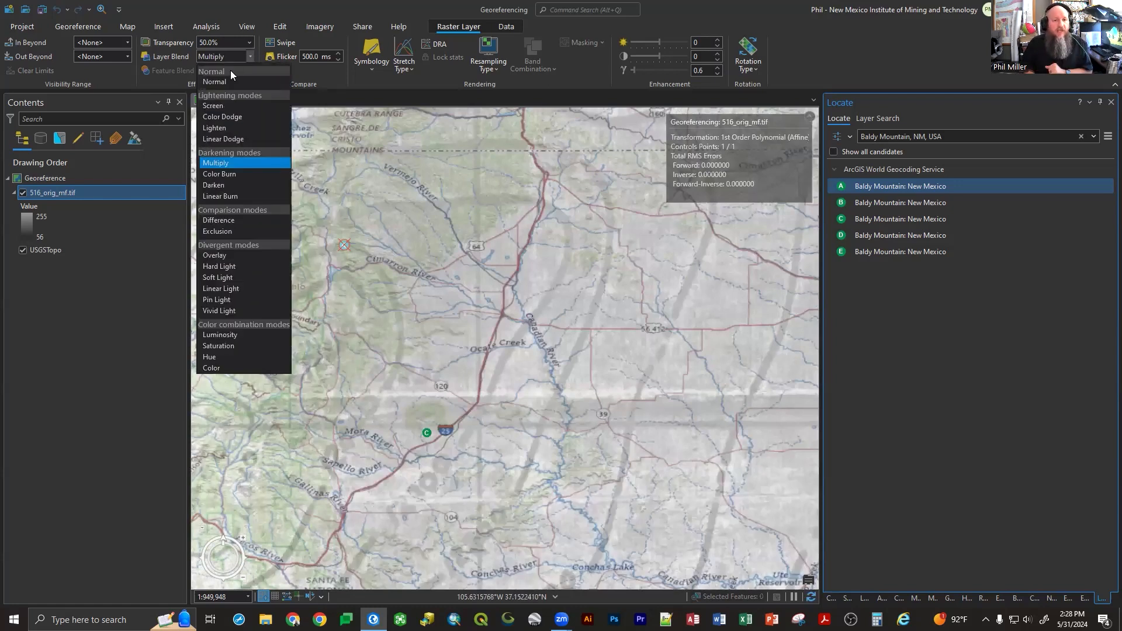
left_click(224, 80)
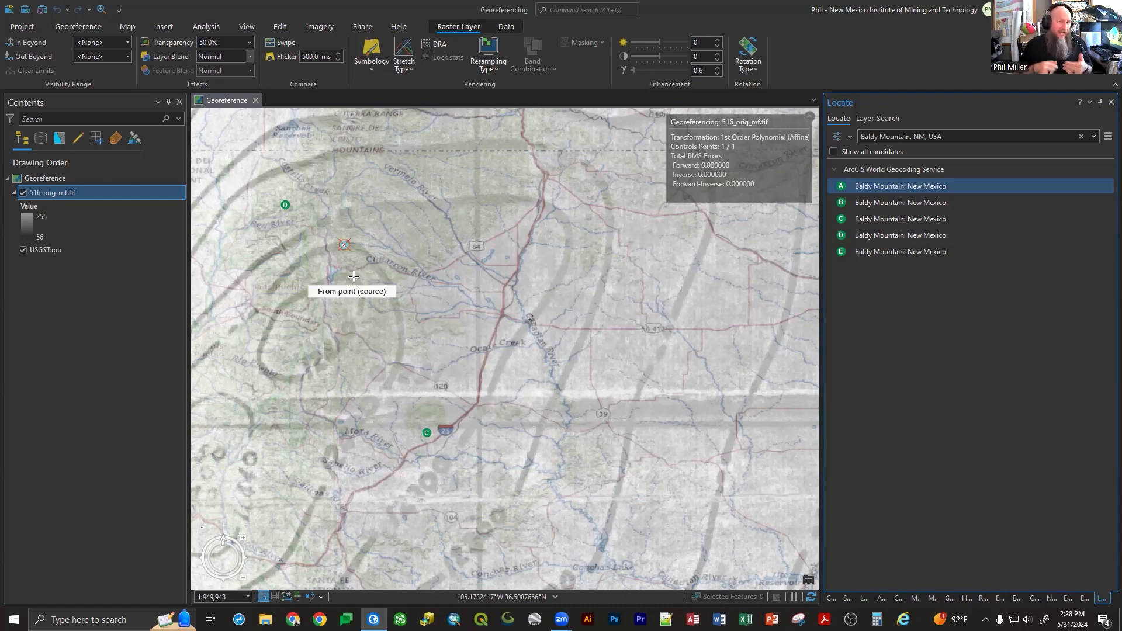
- Start a second control point with its source at point 239, the northern top of Little Baldy Mt.'s 11900 contour on the scan
scroll(354, 277, "down", 5)
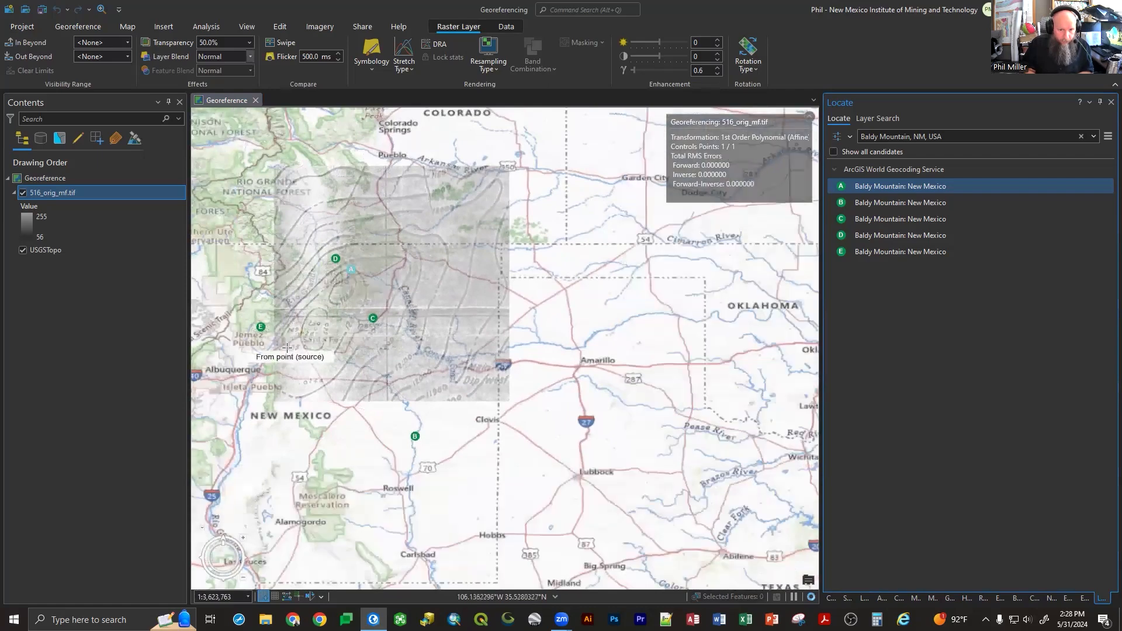
scroll(289, 268, "up", 3)
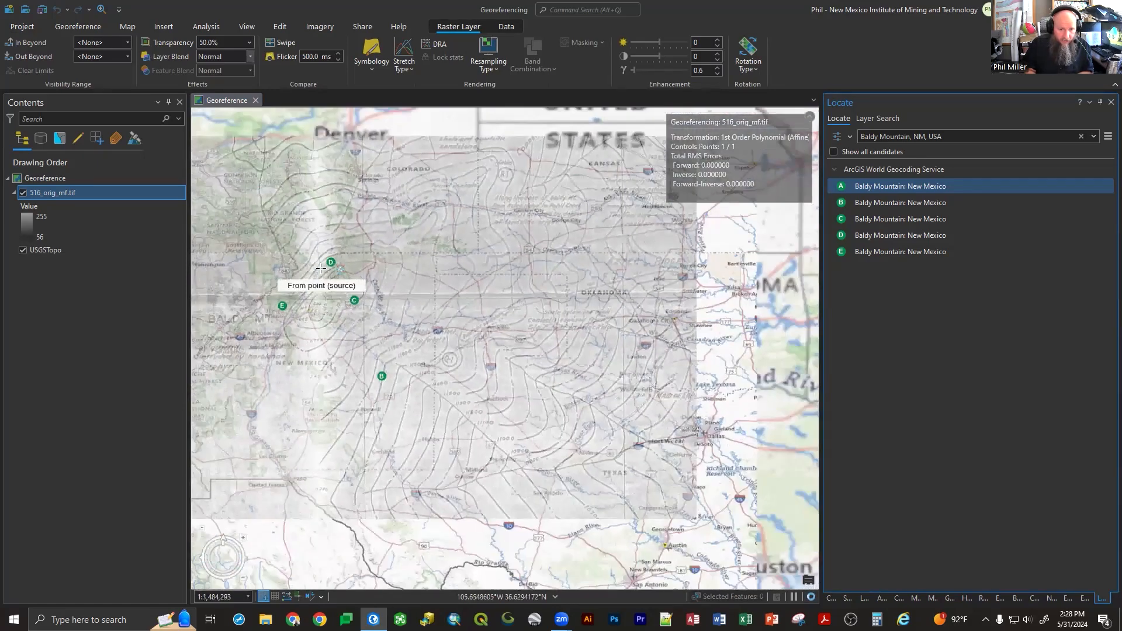
scroll(323, 275, "down", 6)
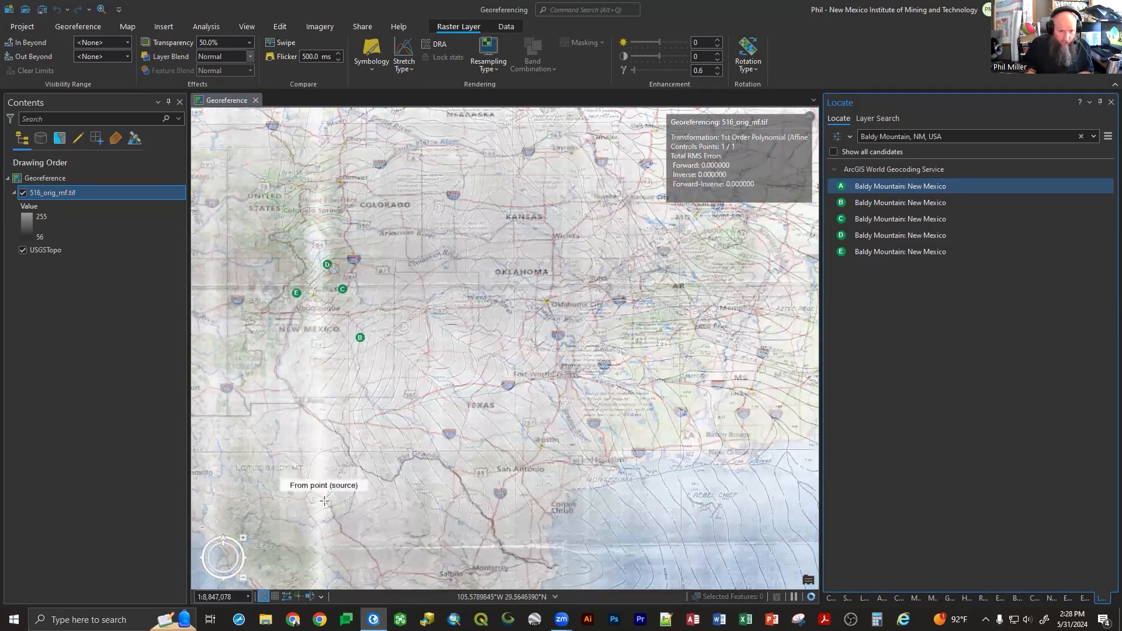
scroll(316, 502, "up", 5)
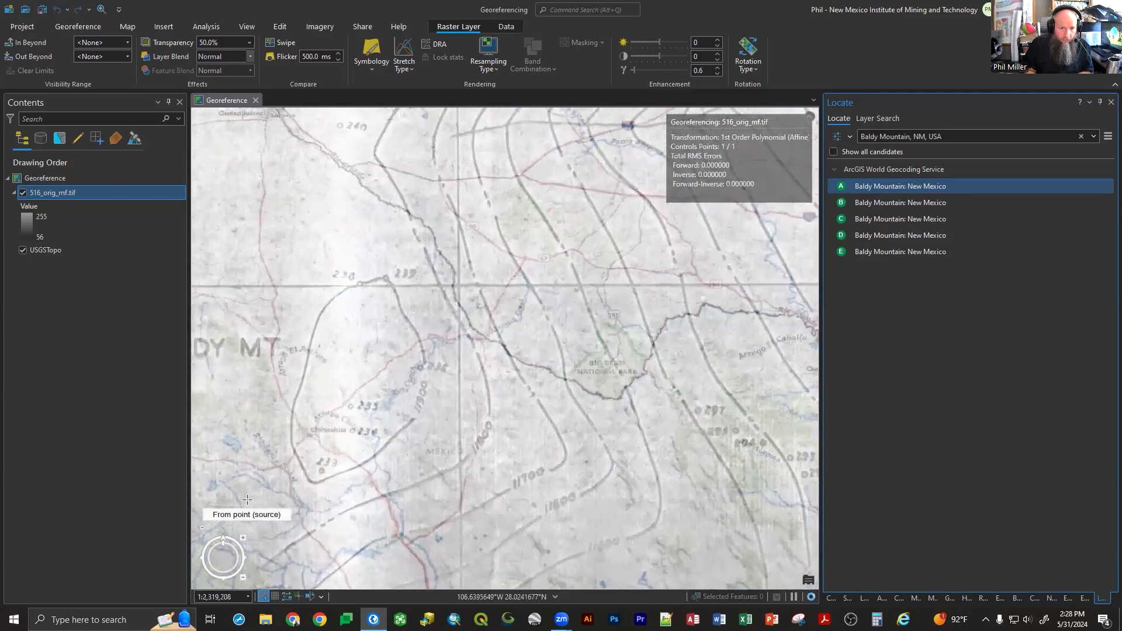
scroll(247, 500, "up", 2)
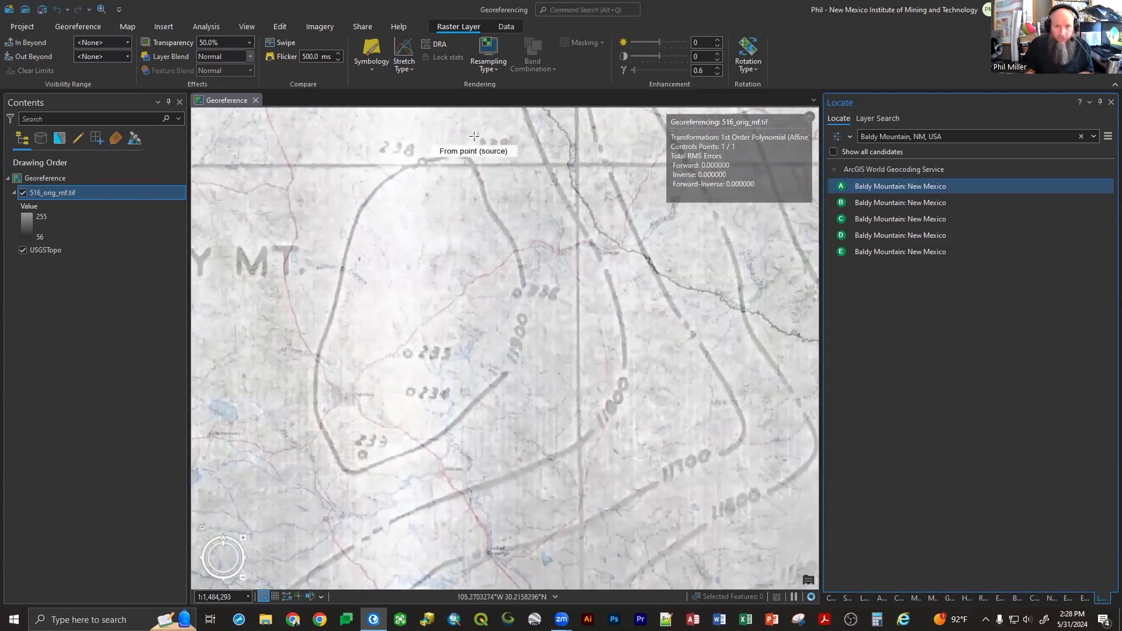
scroll(474, 141, "up", 2)
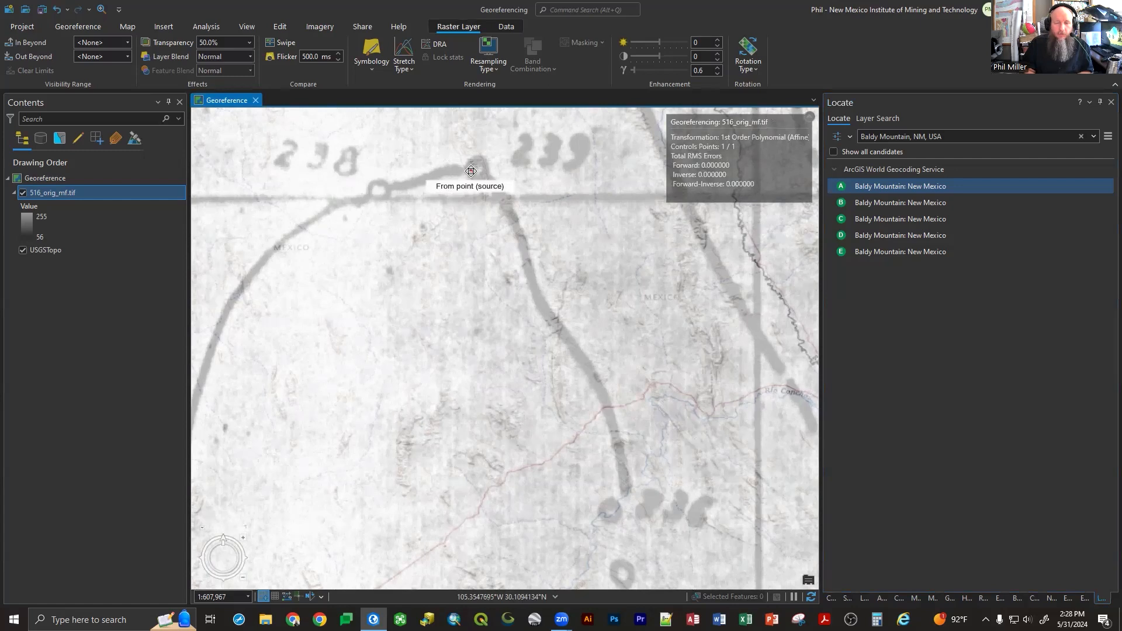
left_click(470, 171)
- Compare the map's contours south of Baldy Mountain candidate A with the scan's contour around point 239 to find the matching target
left_click(865, 187)
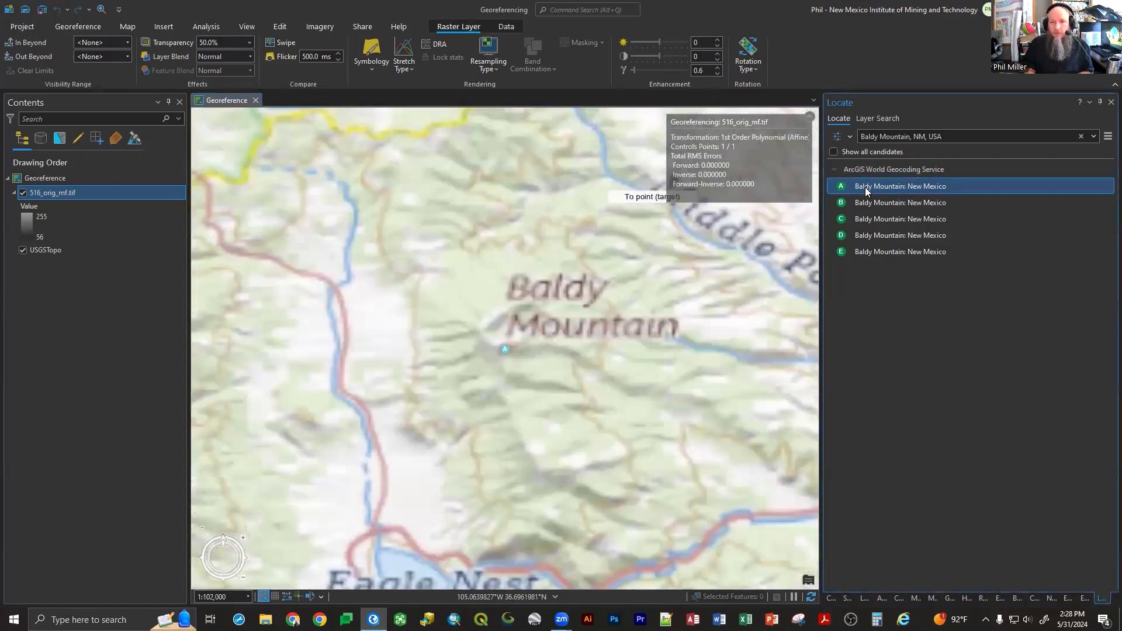
scroll(505, 367, "up", 5)
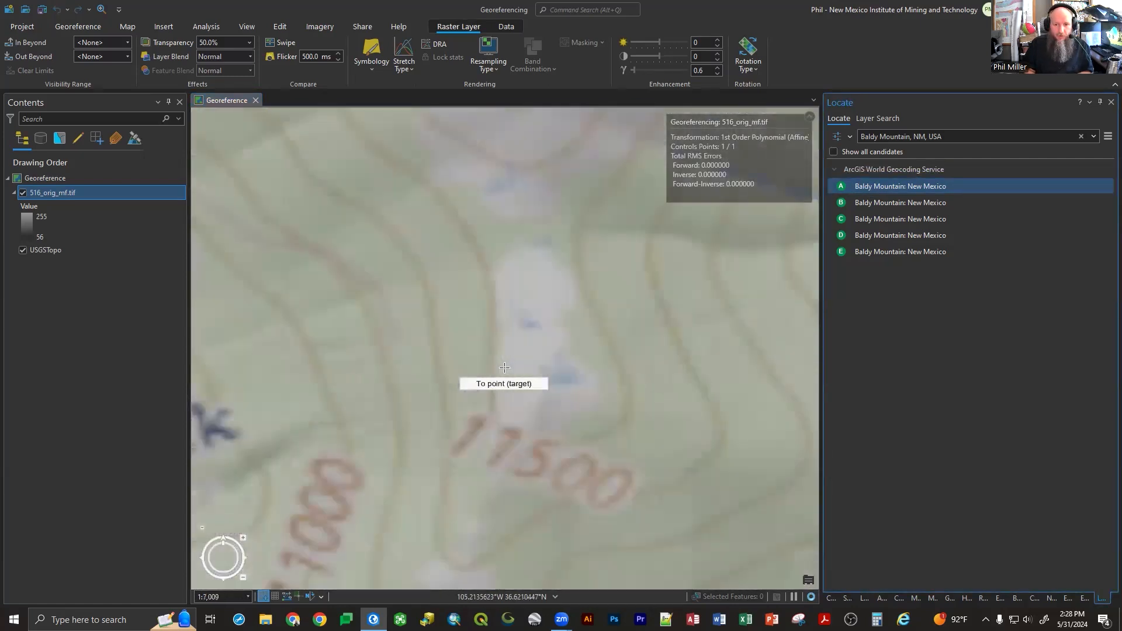
scroll(504, 367, "up", 1)
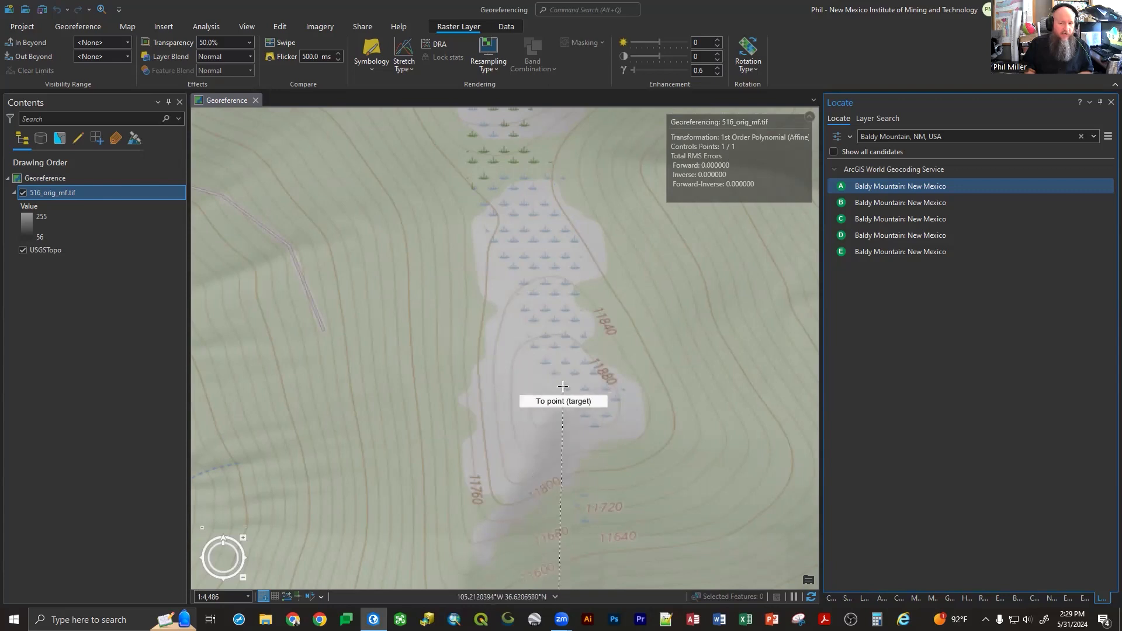
scroll(539, 204, "down", 5)
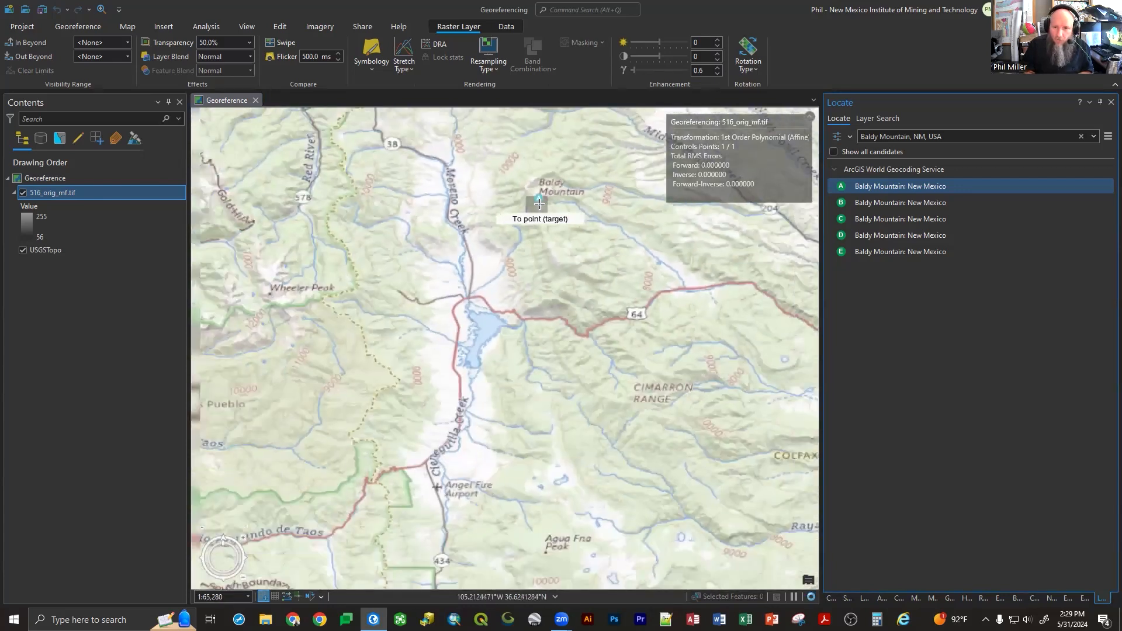
scroll(530, 342, "down", 5)
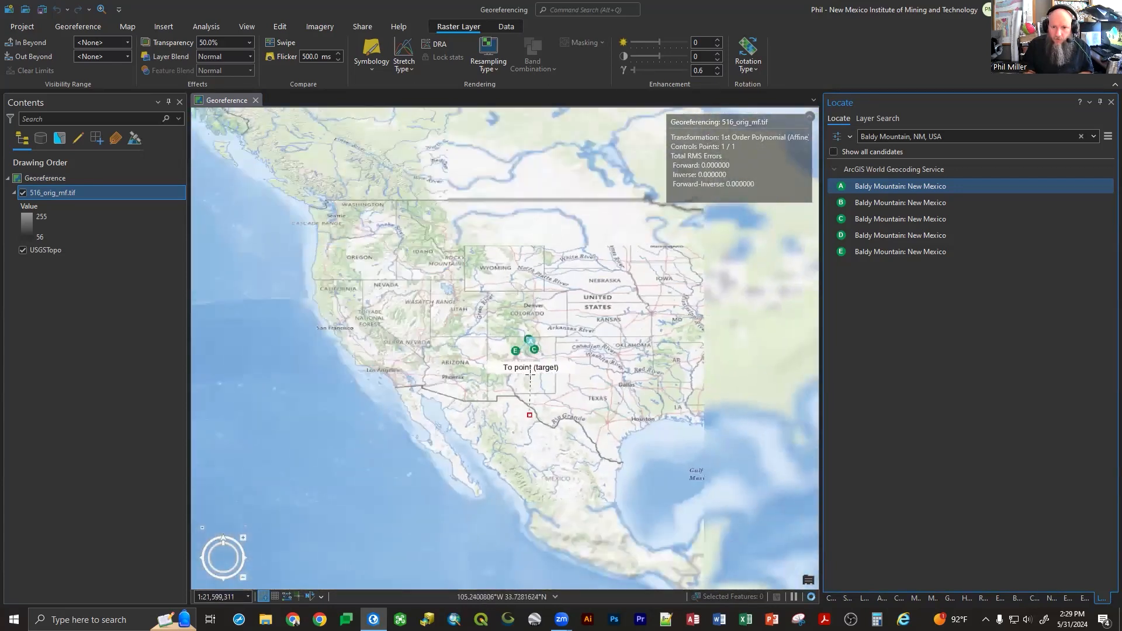
scroll(536, 347, "up", 3)
scroll(531, 234, "up", 4)
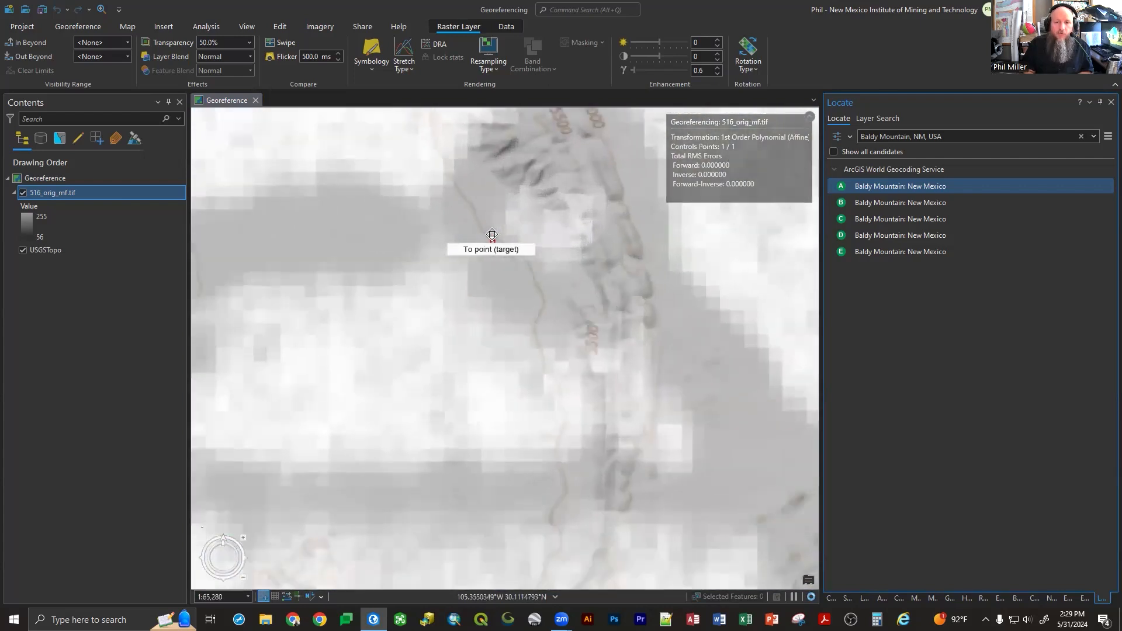
scroll(492, 235, "down", 1)
scroll(491, 234, "down", 2)
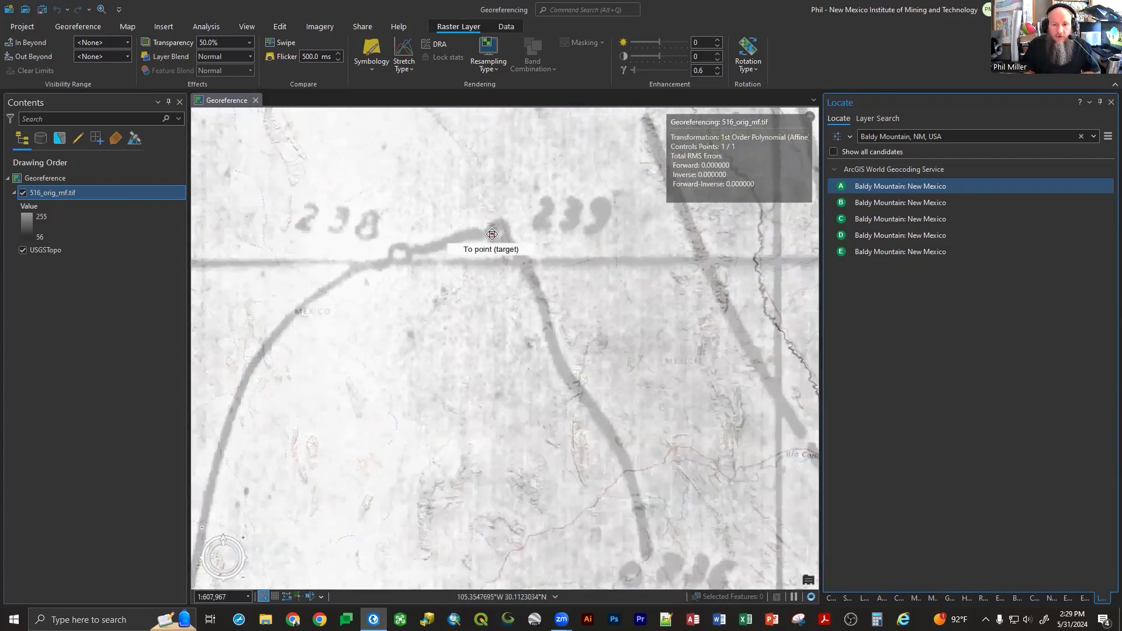
scroll(491, 234, "down", 1)
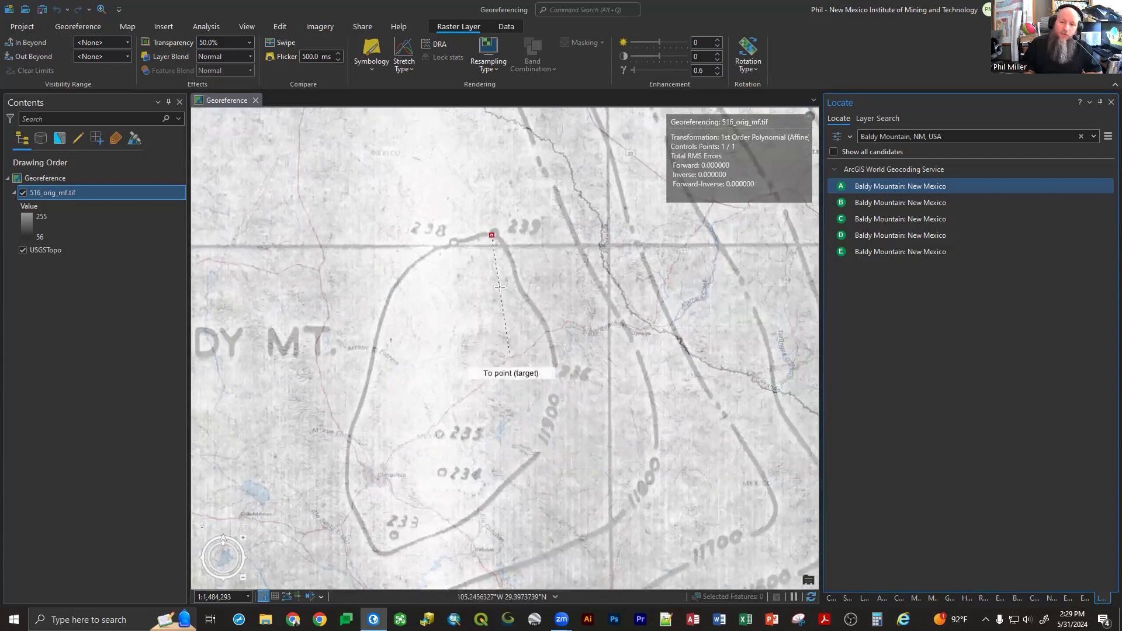
- Recheck the 11880 contour south of candidate A and abandon the unfinished second control point by switching to control point selection
left_click(853, 186)
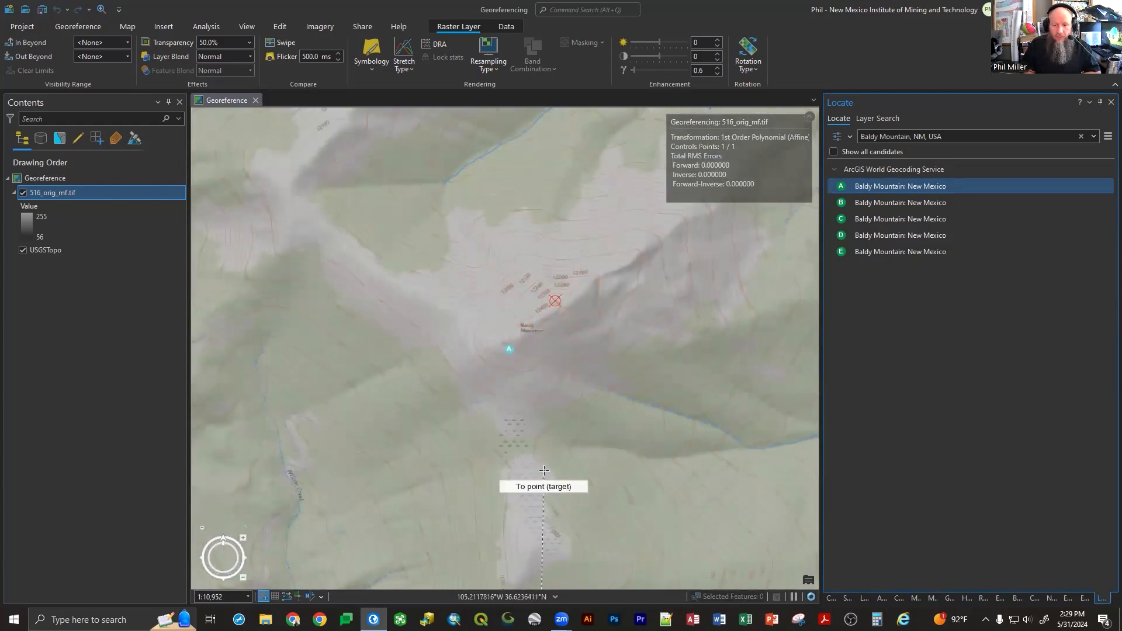
scroll(533, 555, "up", 2)
scroll(544, 558, "up", 4)
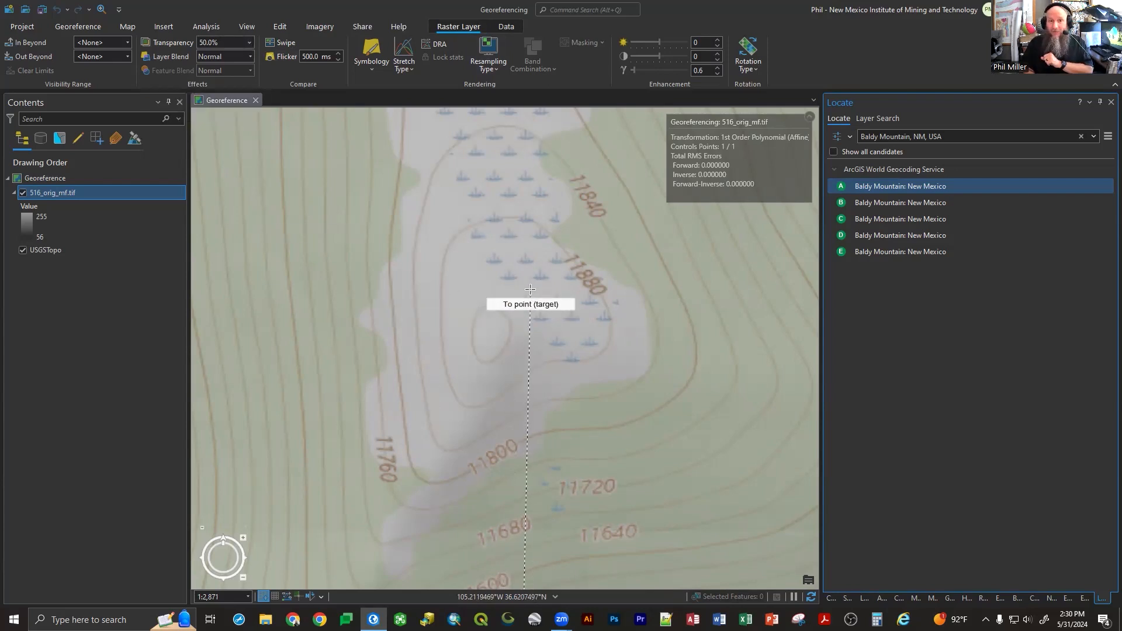
left_click(62, 27)
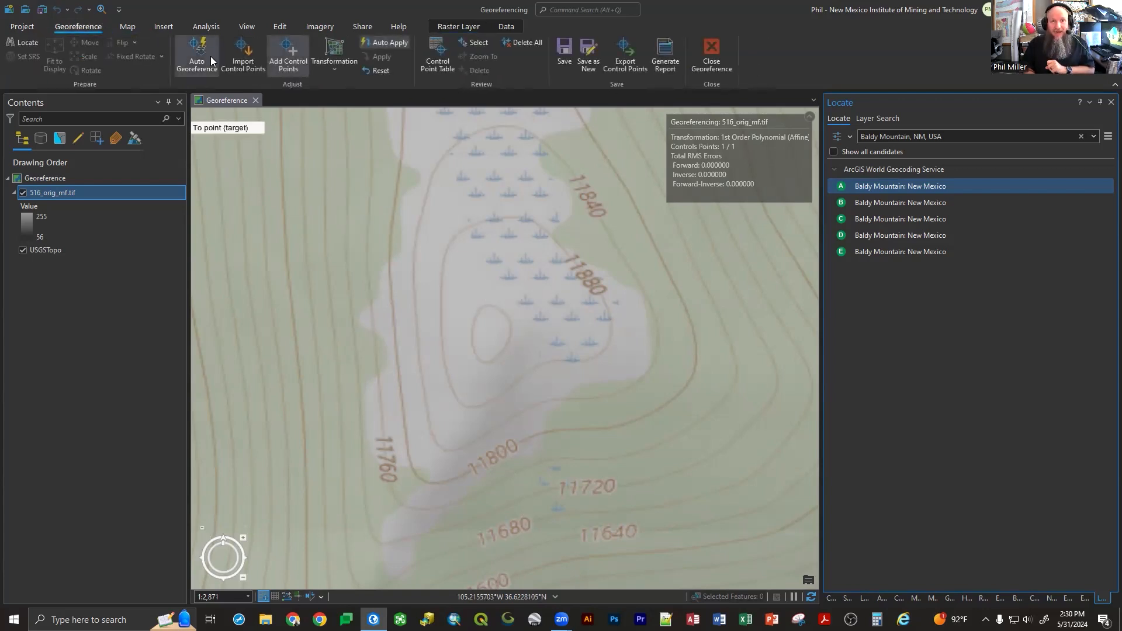
left_click(477, 45)
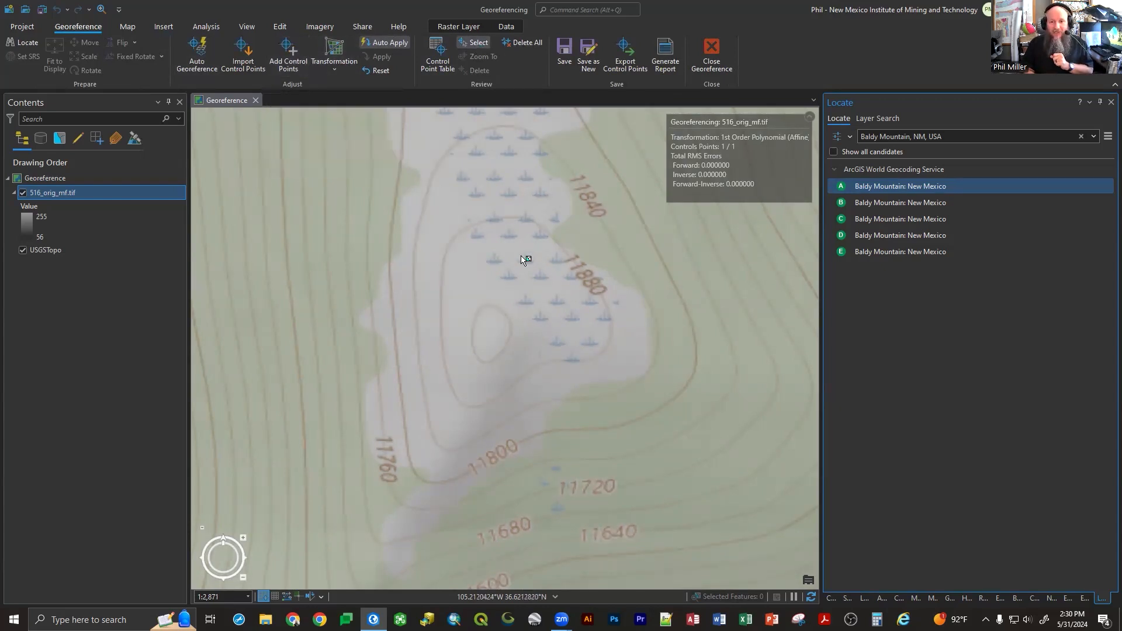
- Examine how the scan overlays the basemap from candidate A down to the closed 11900 contour at Little Baldy Mt
scroll(508, 228, "down", 5)
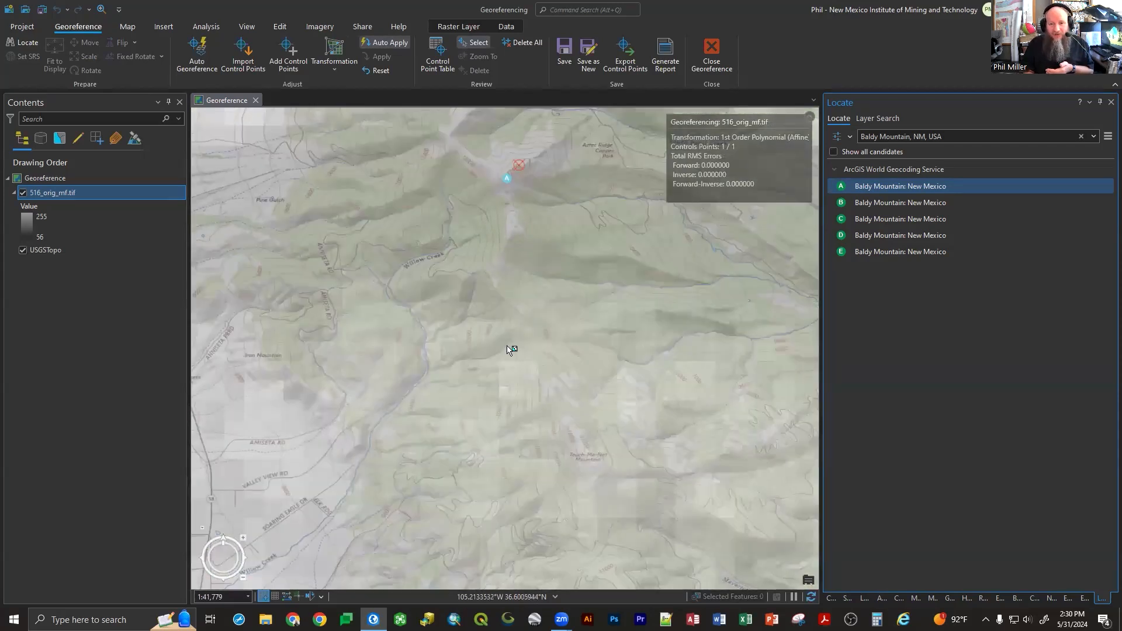
scroll(512, 350, "down", 3)
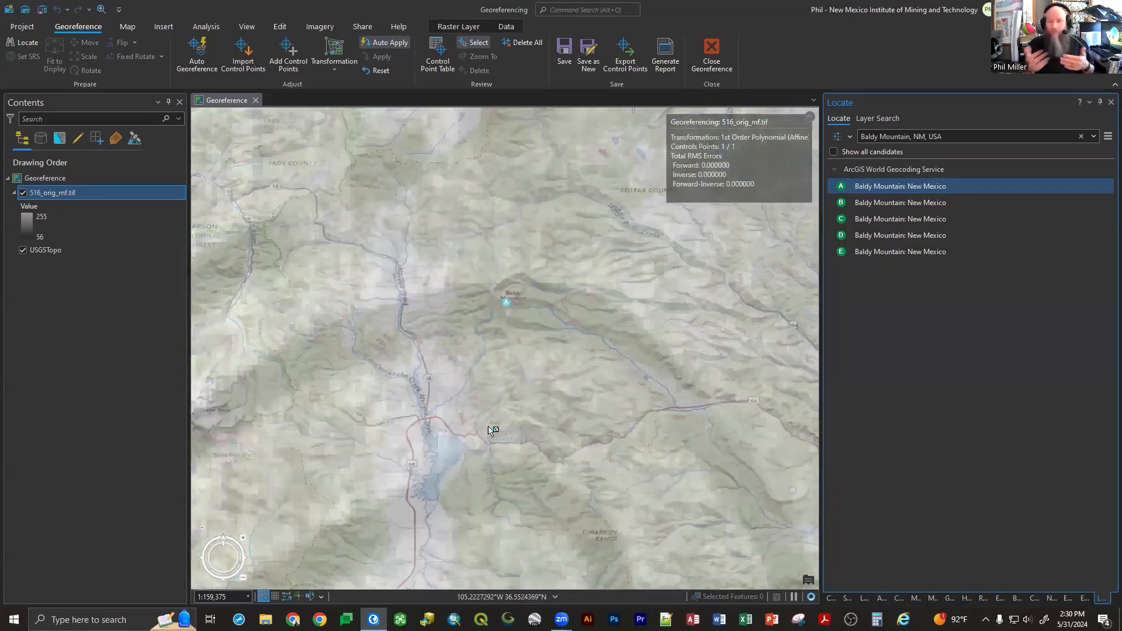
scroll(490, 431, "down", 2)
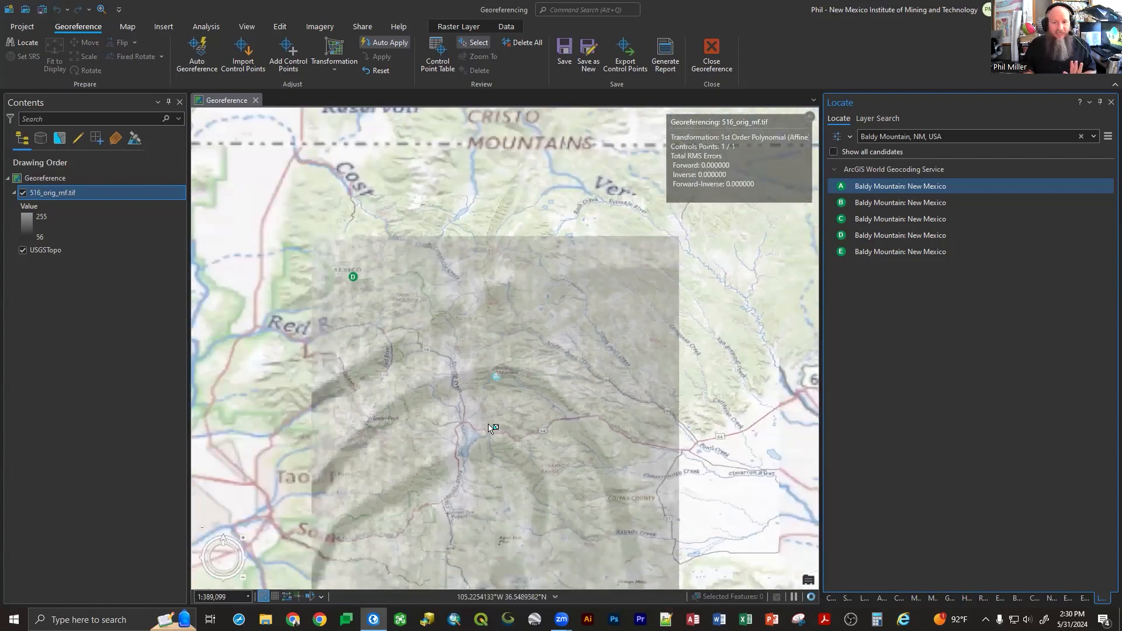
scroll(521, 323, "down", 3)
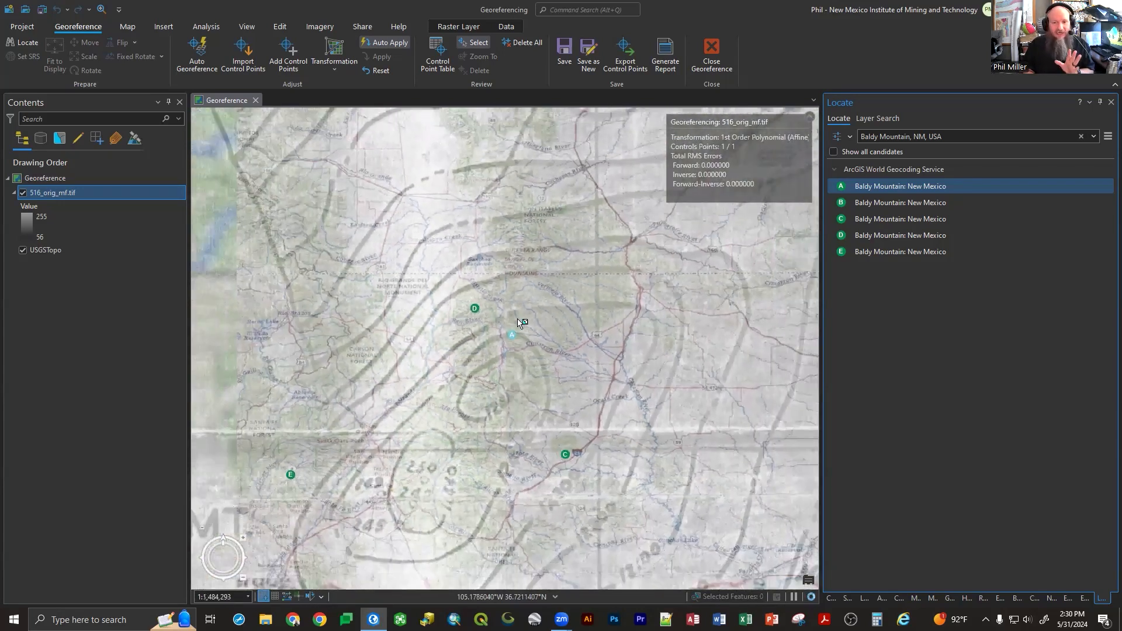
scroll(521, 323, "down", 3)
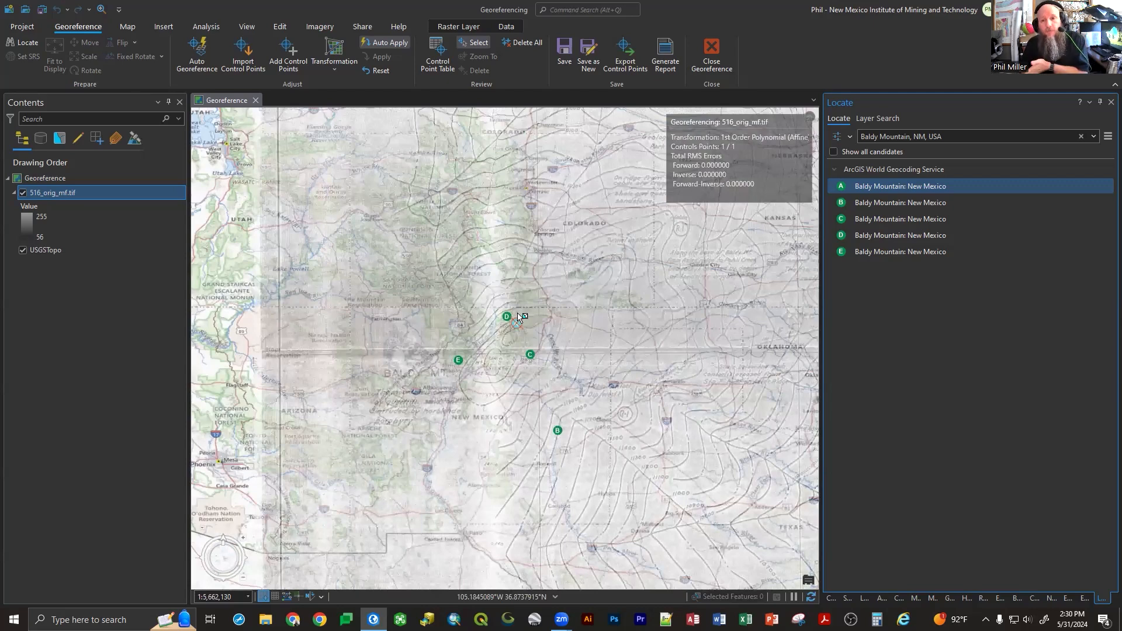
scroll(522, 319, "down", 1)
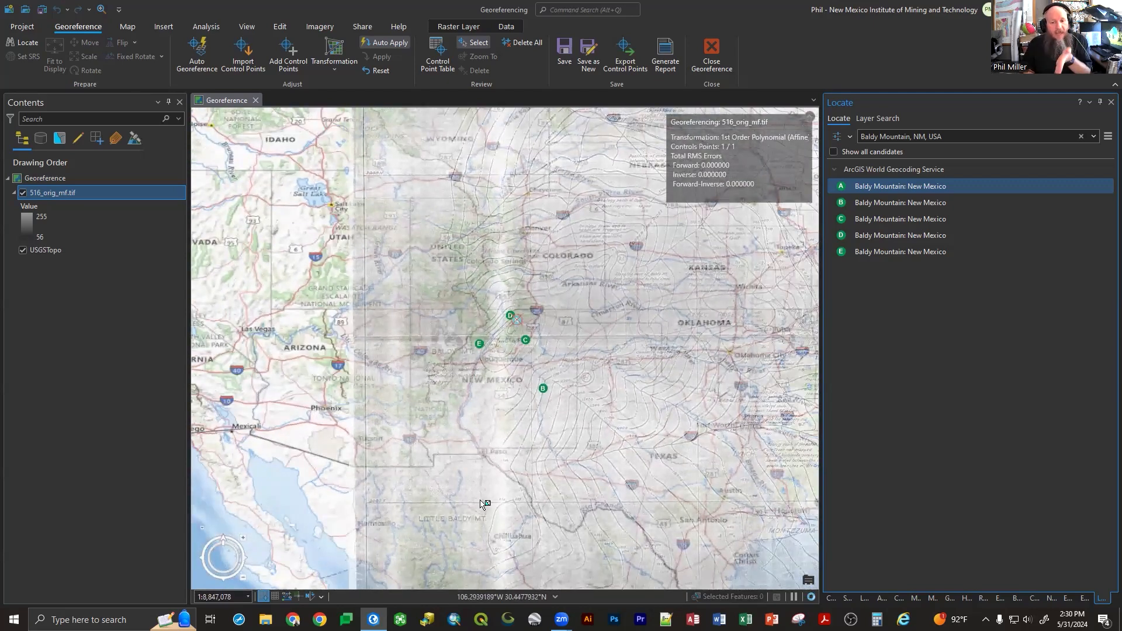
scroll(484, 504, "up", 2)
scroll(548, 538, "up", 2)
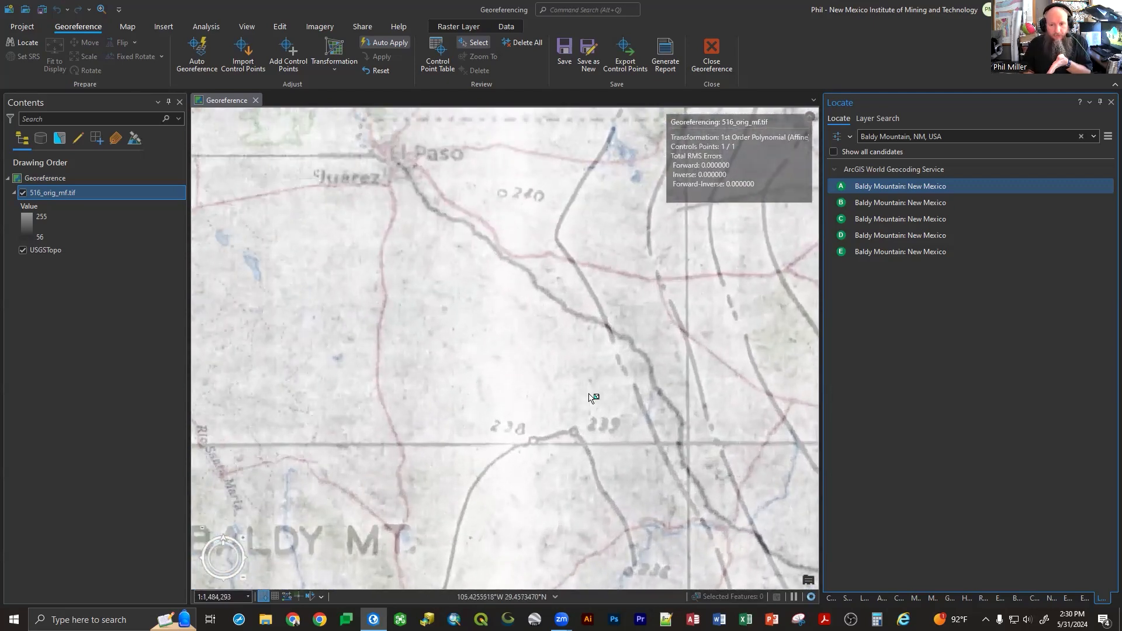
scroll(593, 398, "down", 2)
scroll(572, 558, "up", 2)
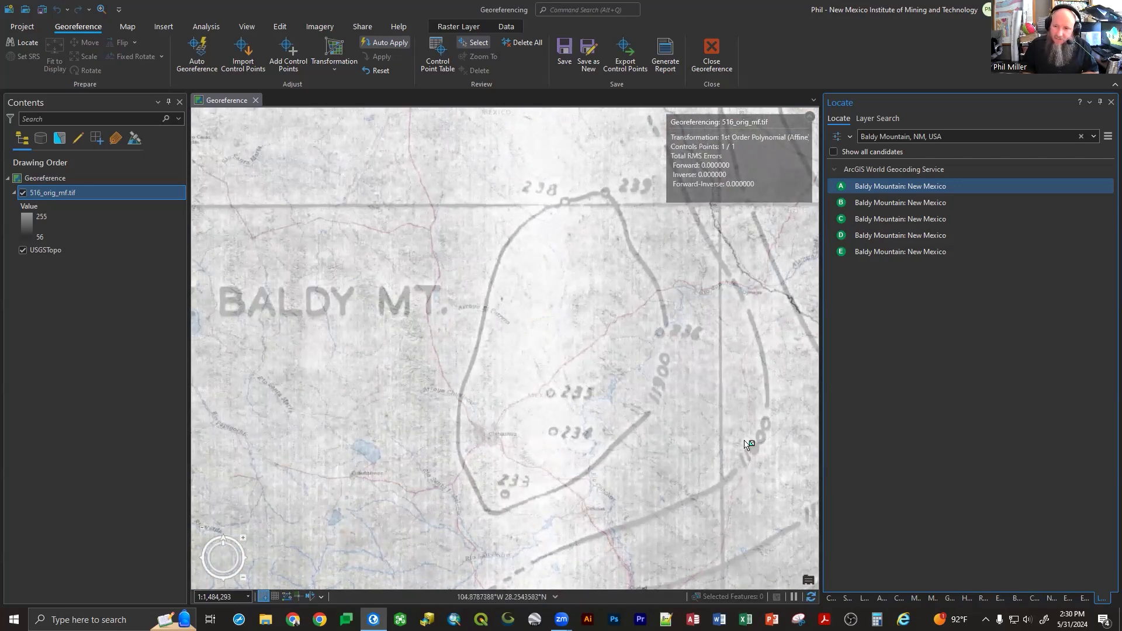
scroll(745, 294, "down", 1)
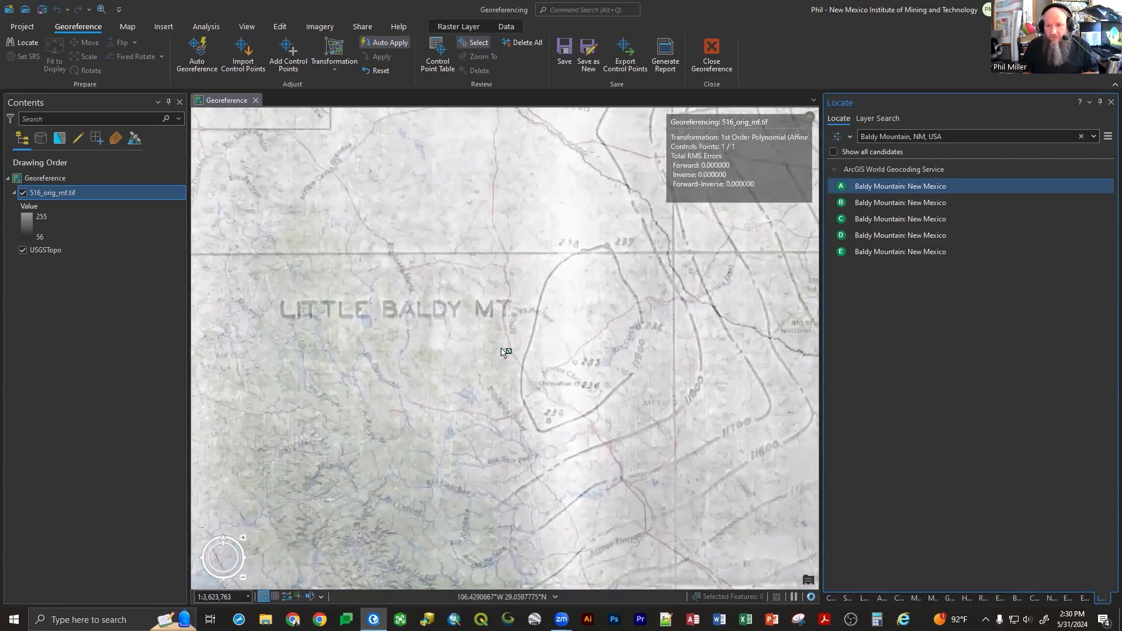
- Hide the USGSTopo basemap to examine the contours around Little Baldy Mt. on the scan alone, and show the basemap again
left_click(23, 250)
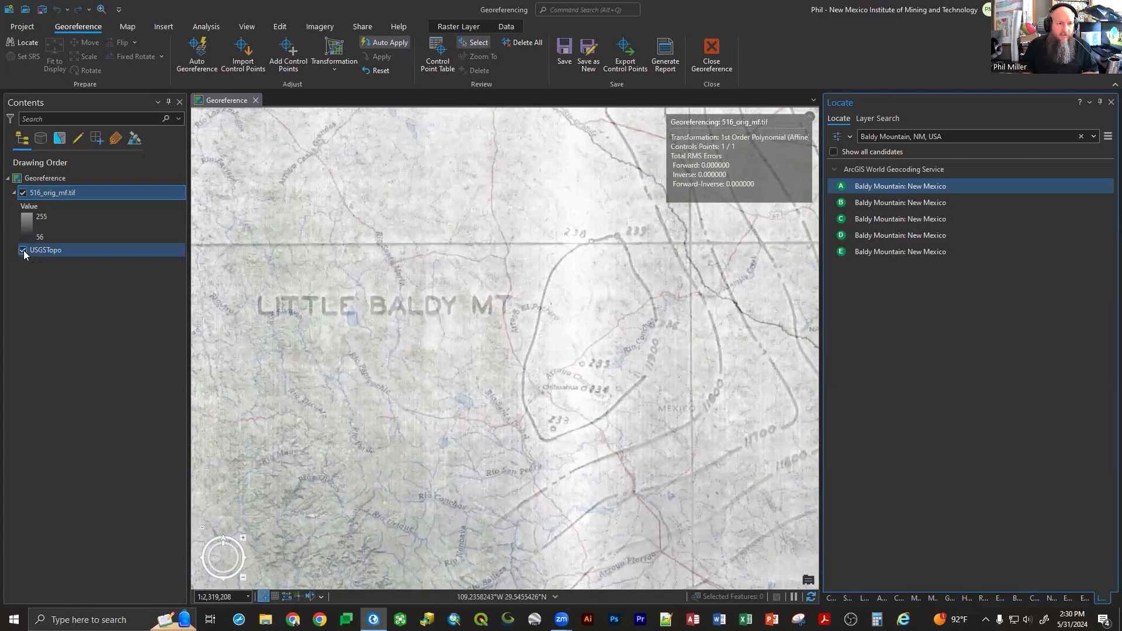
scroll(406, 376, "down", 2)
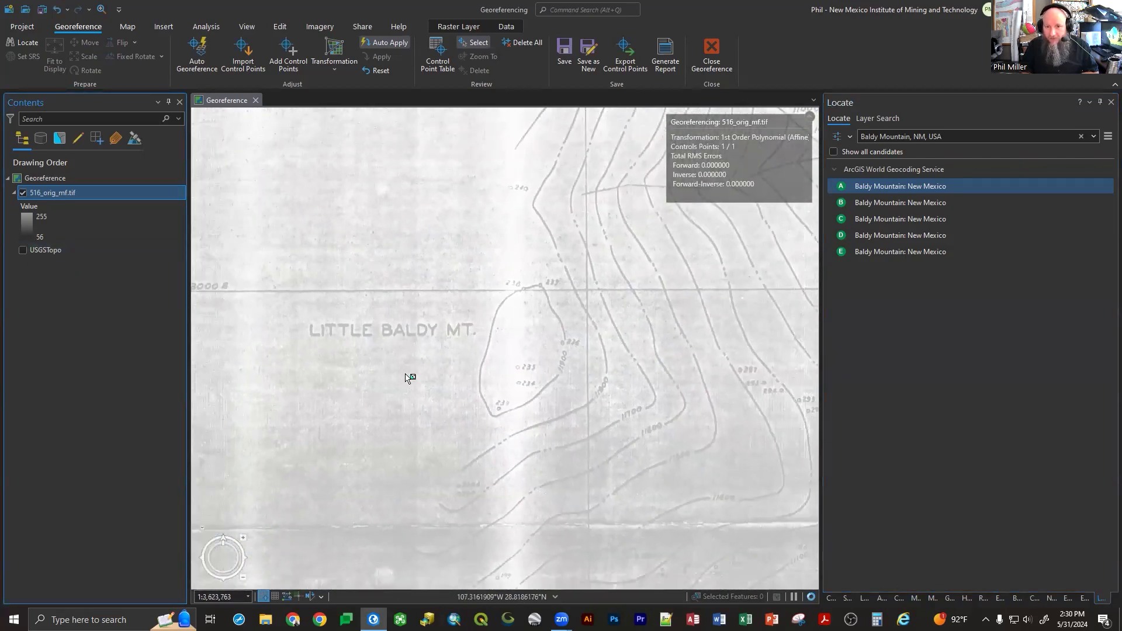
scroll(591, 403, "down", 2)
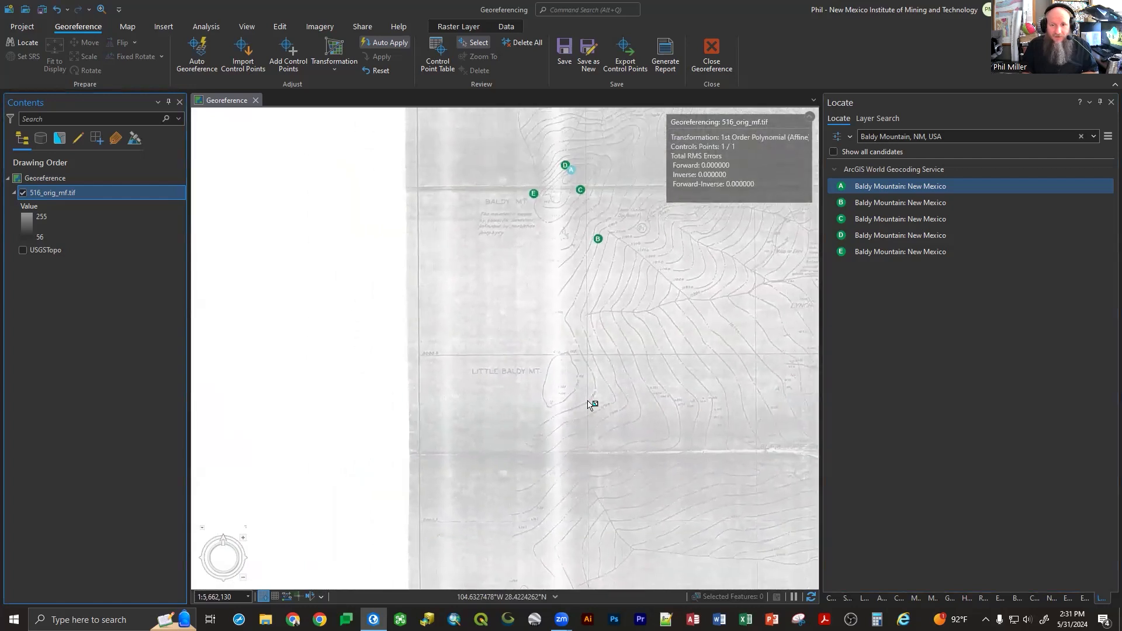
scroll(591, 403, "up", 2)
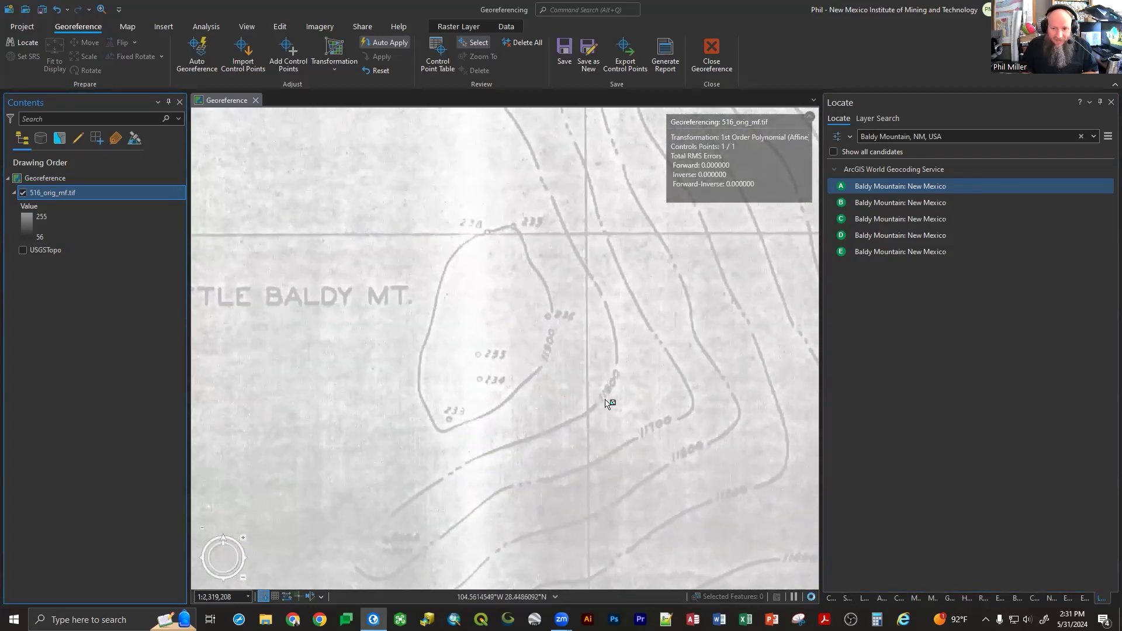
scroll(575, 216, "down", 1)
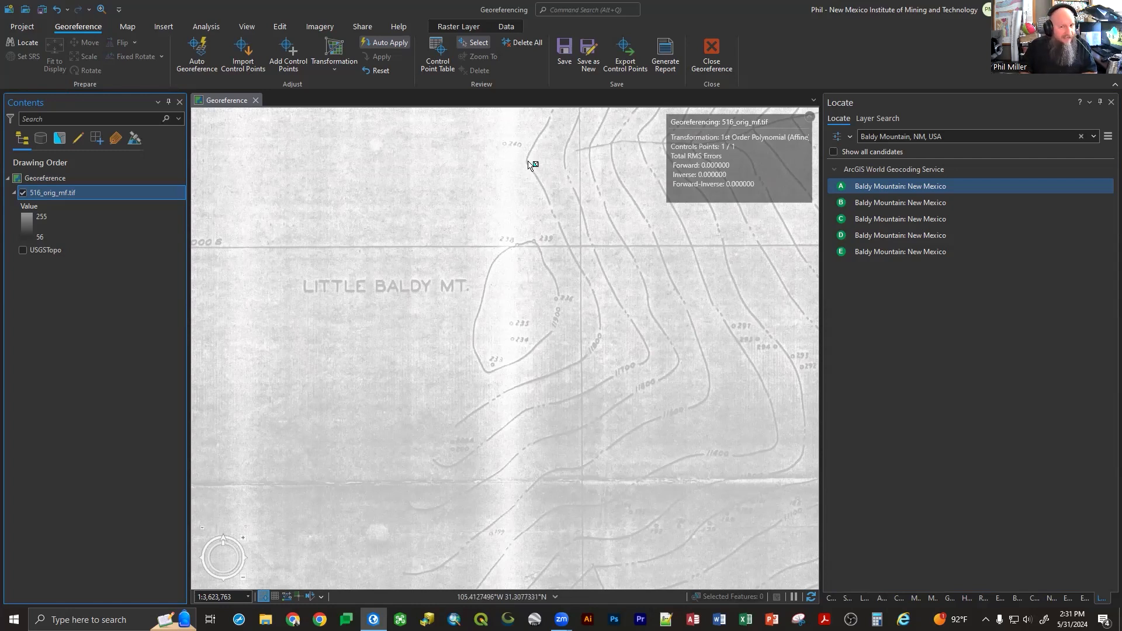
left_click(23, 250)
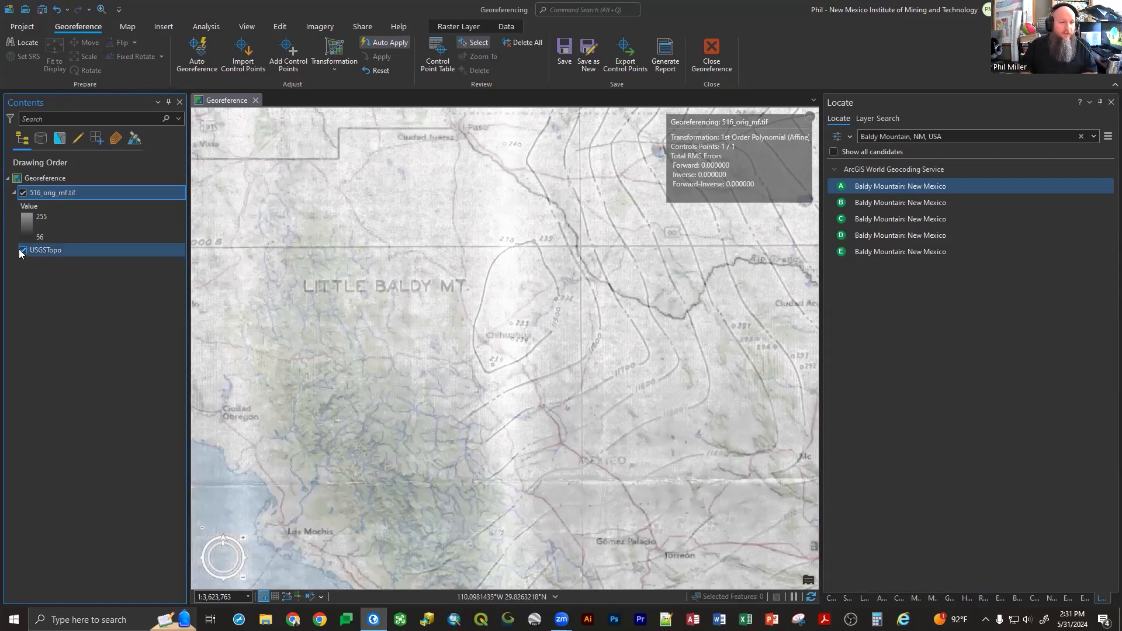
- Return to Baldy Mountain candidate A and examine the 11840 and 11880 contours south of the peak
left_click(888, 188)
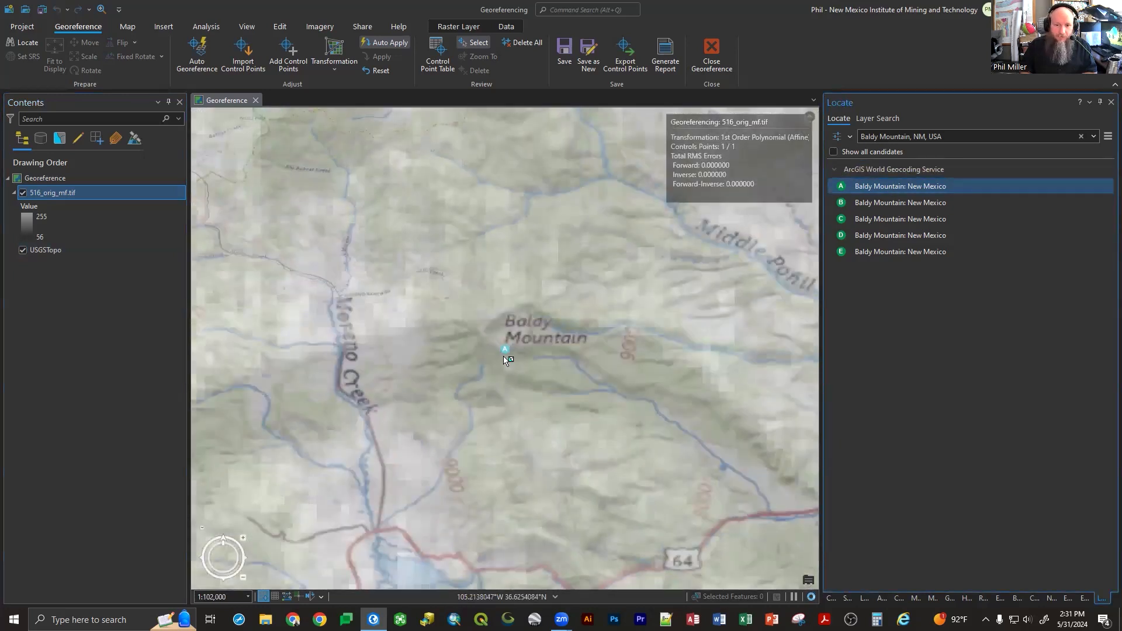
scroll(503, 352, "up", 5)
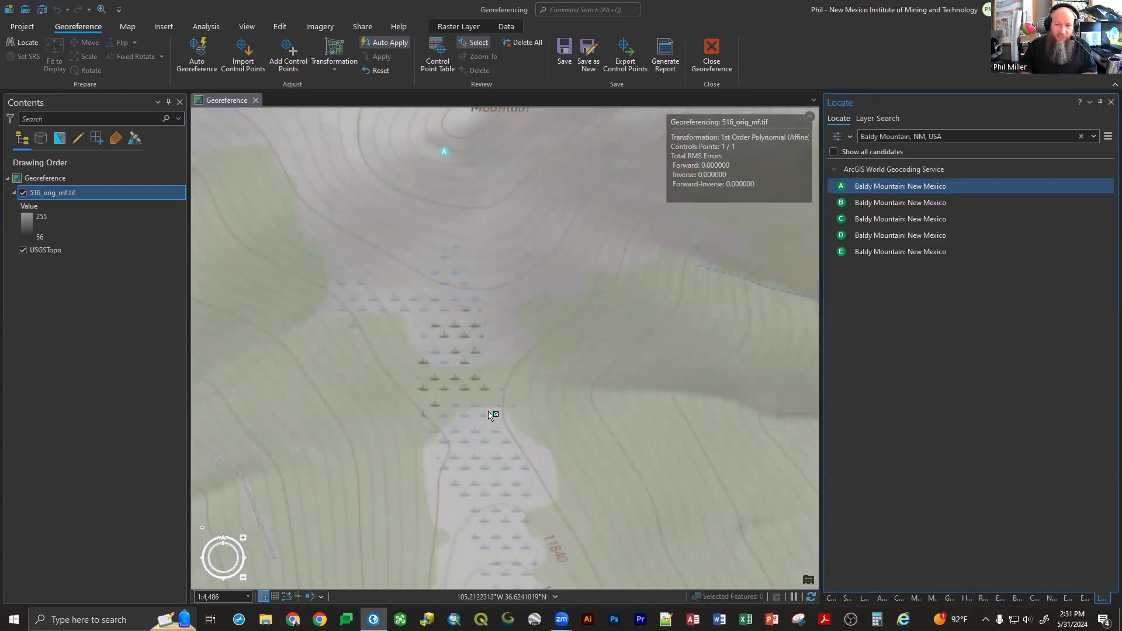
scroll(490, 415, "down", 3)
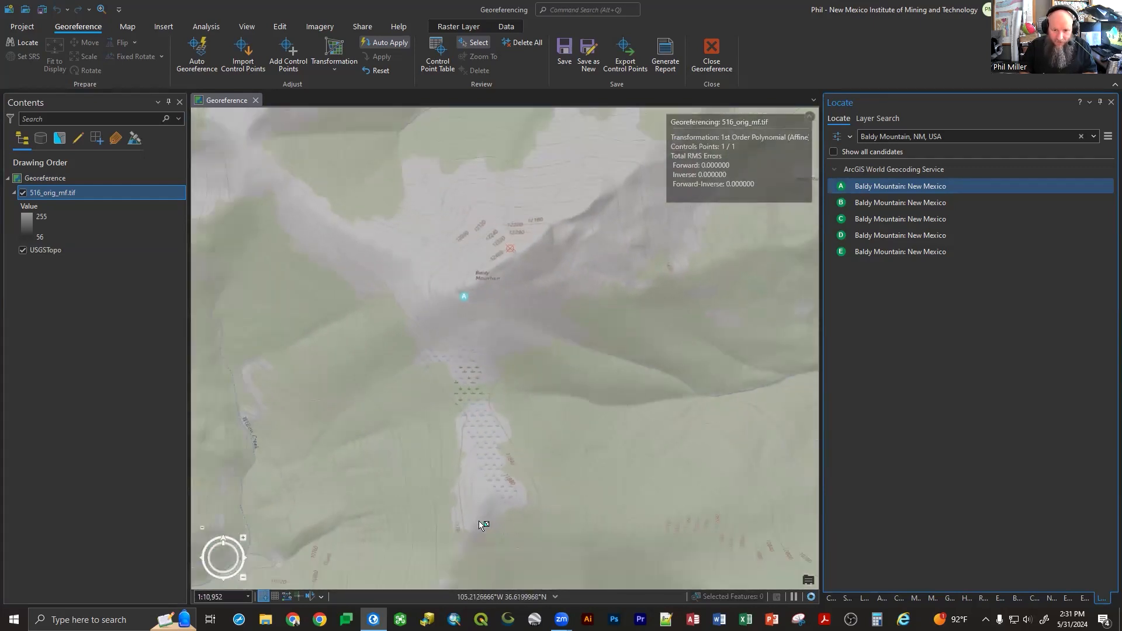
scroll(479, 525, "up", 3)
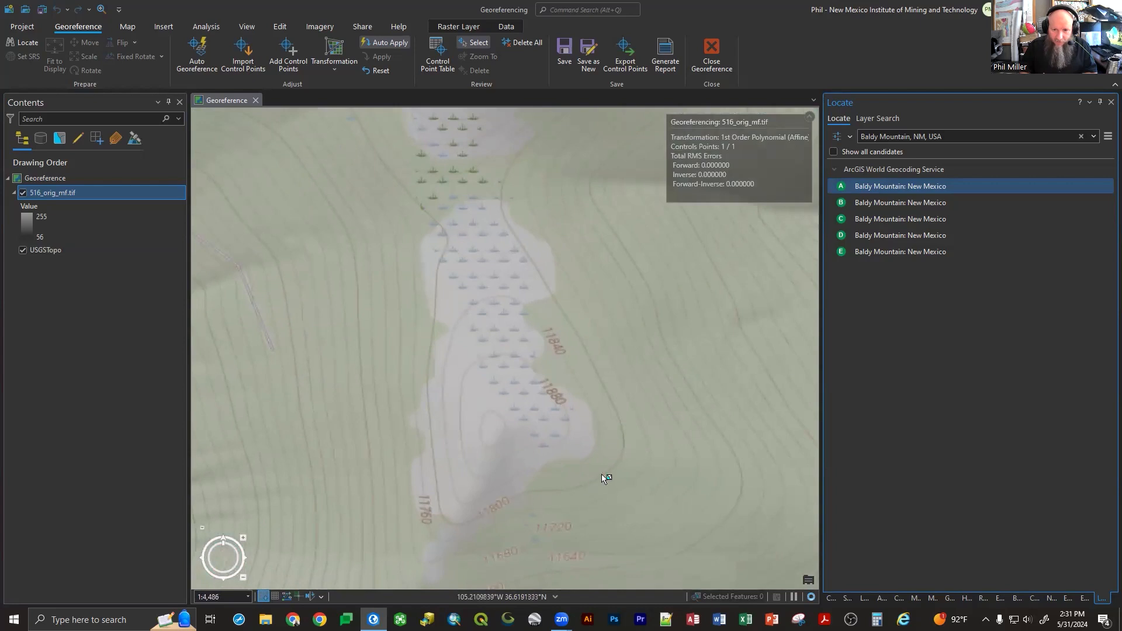
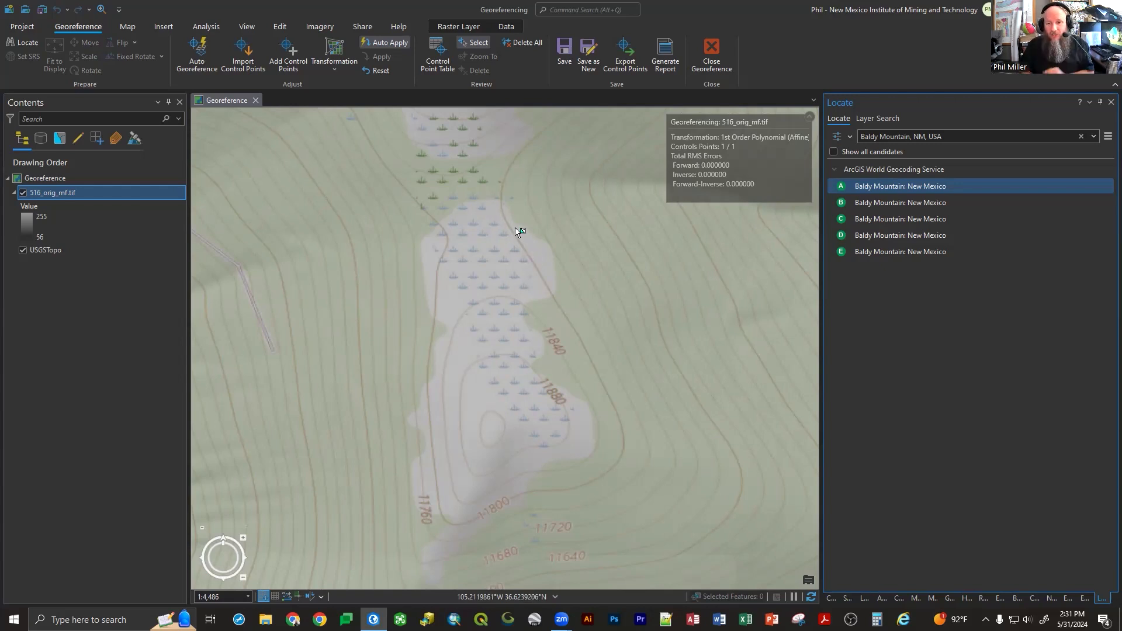
- Zoom to the full scan and place the second control point's source on the sharp contour bend beside the 240 label
right_click(53, 190)
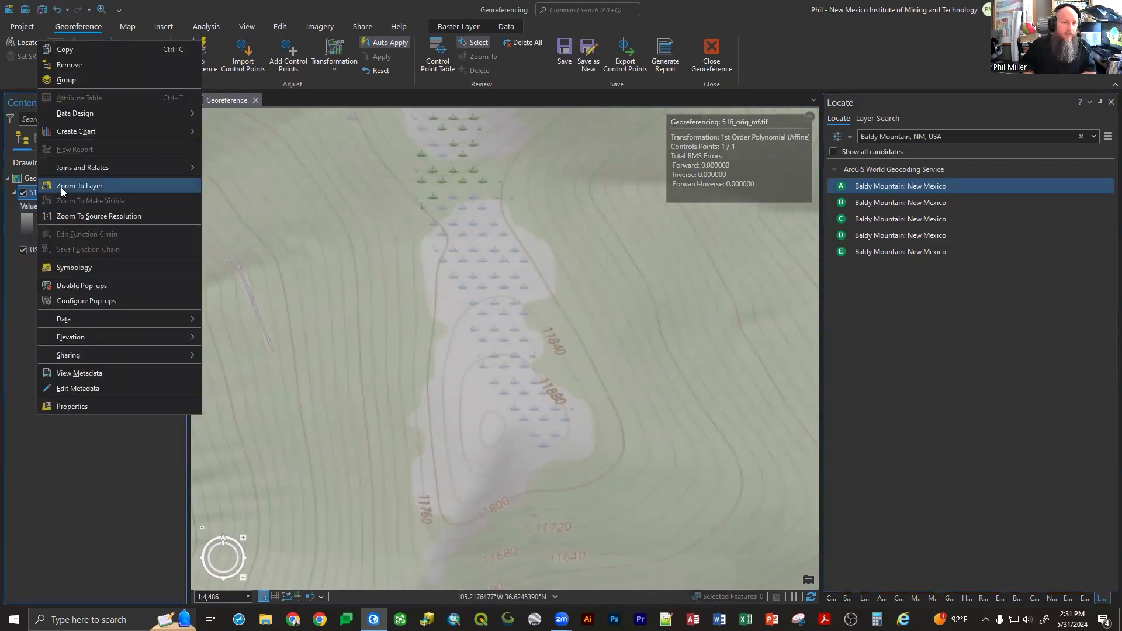
left_click(68, 187)
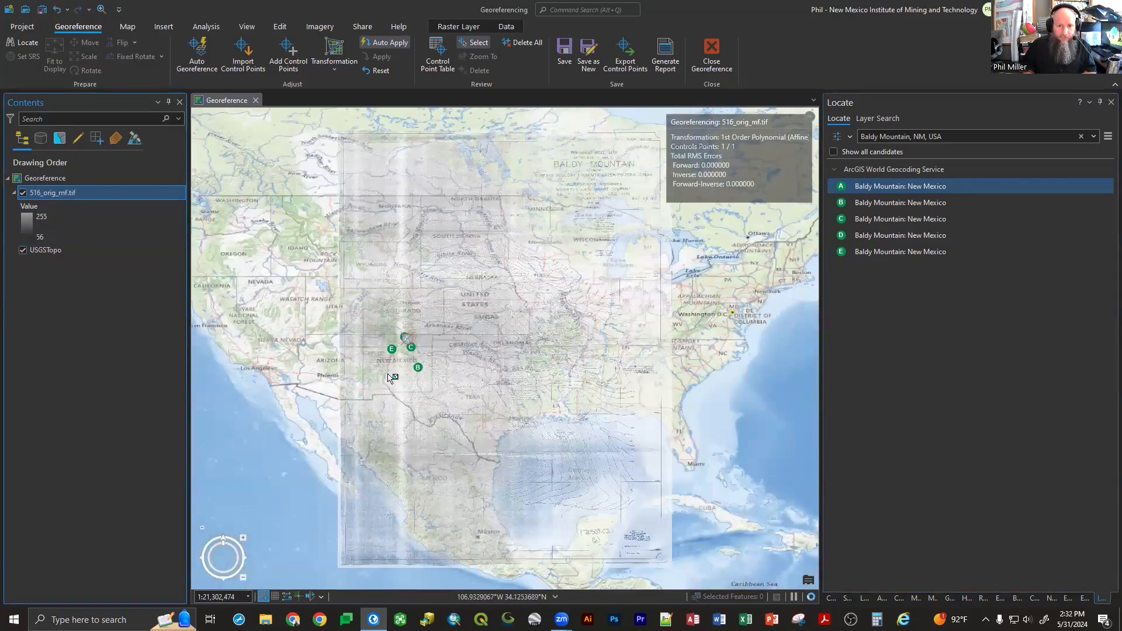
scroll(401, 374, "up", 5)
scroll(400, 377, "down", 2)
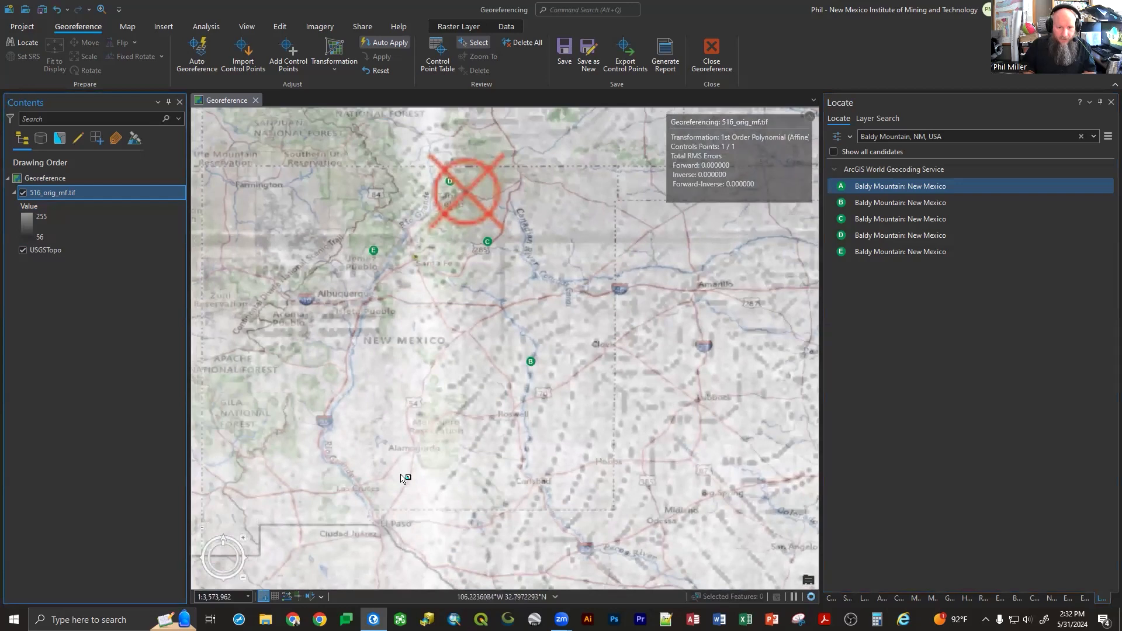
scroll(447, 353, "down", 1)
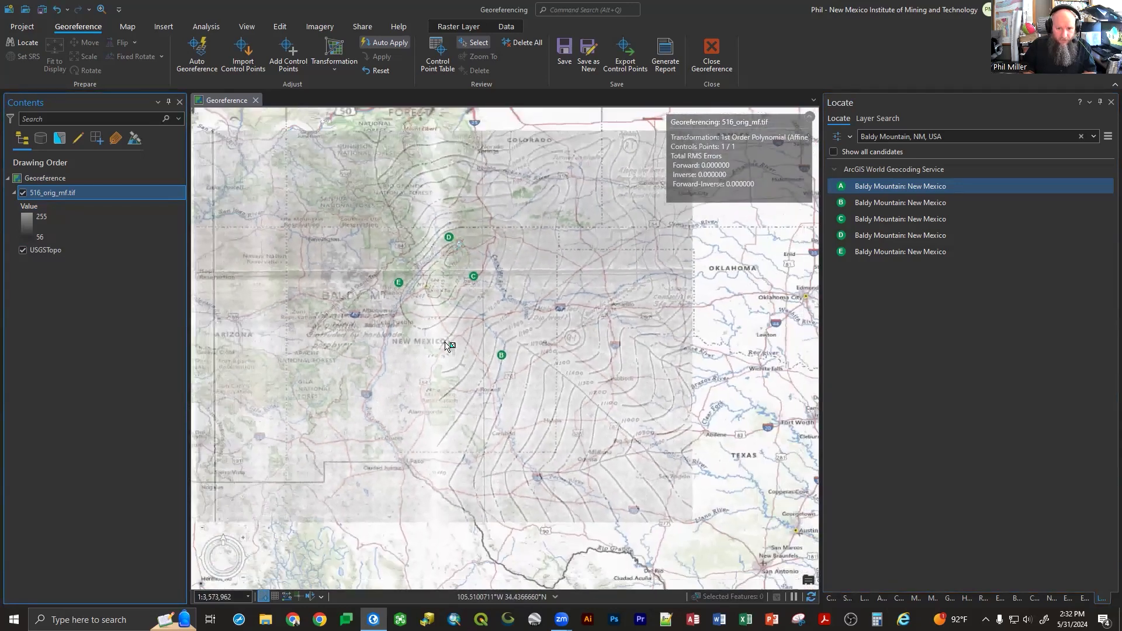
scroll(446, 508, "up", 3)
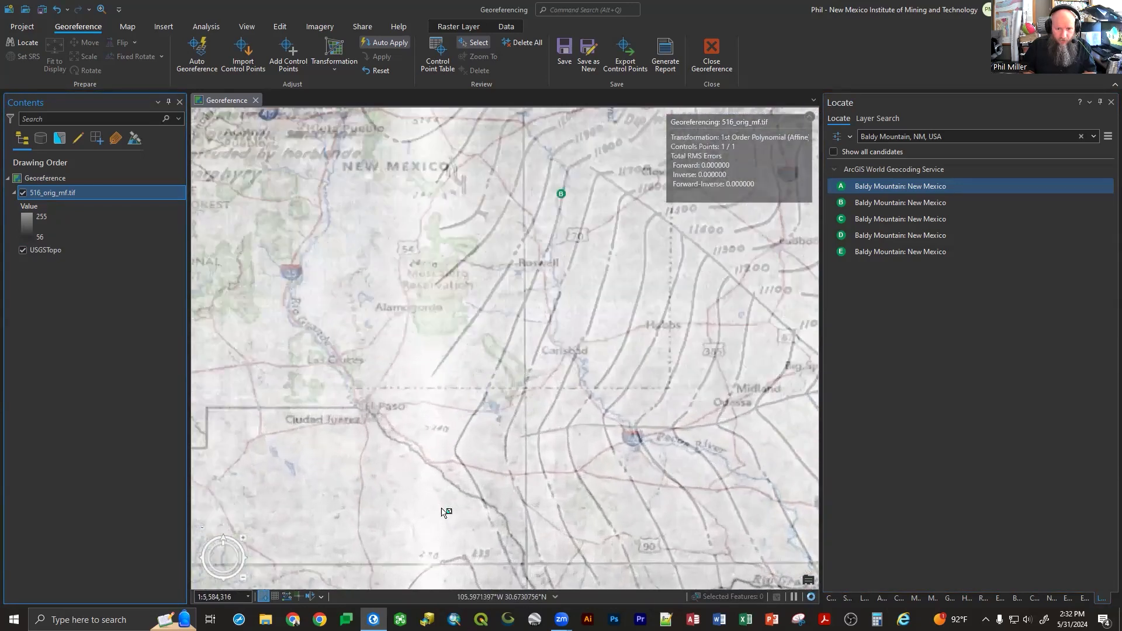
scroll(484, 355, "up", 1)
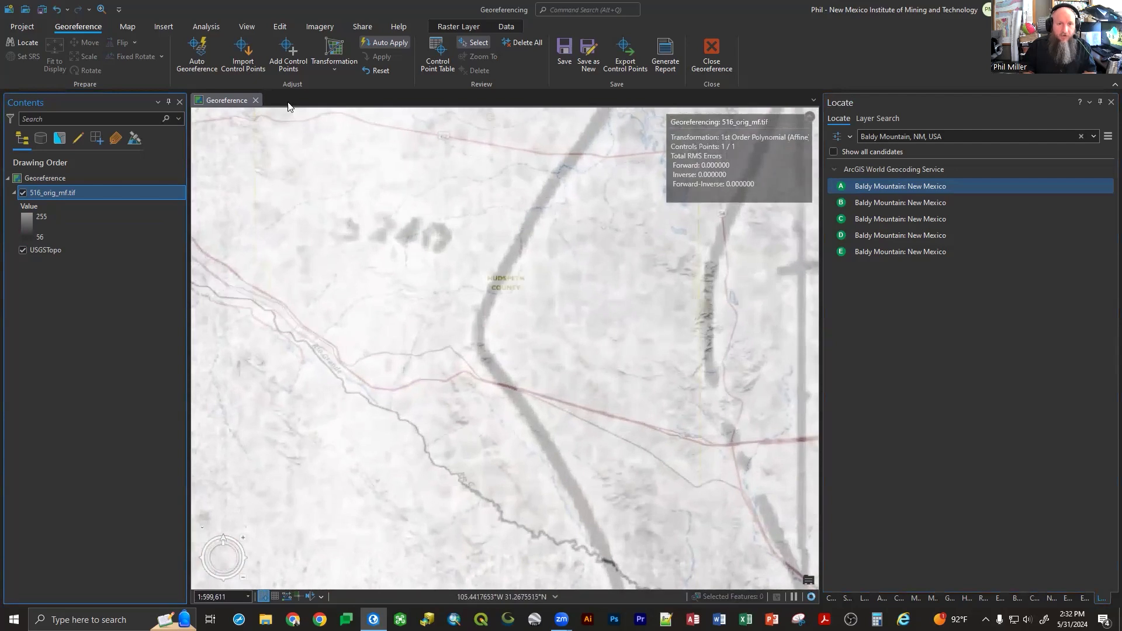
left_click(288, 51)
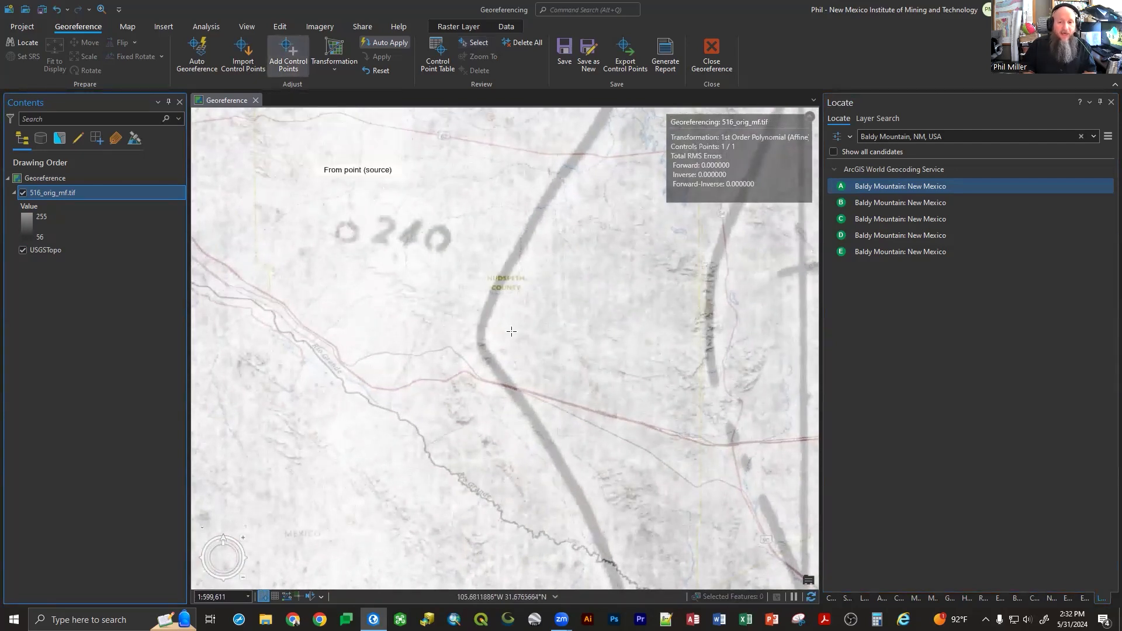
left_click(481, 345)
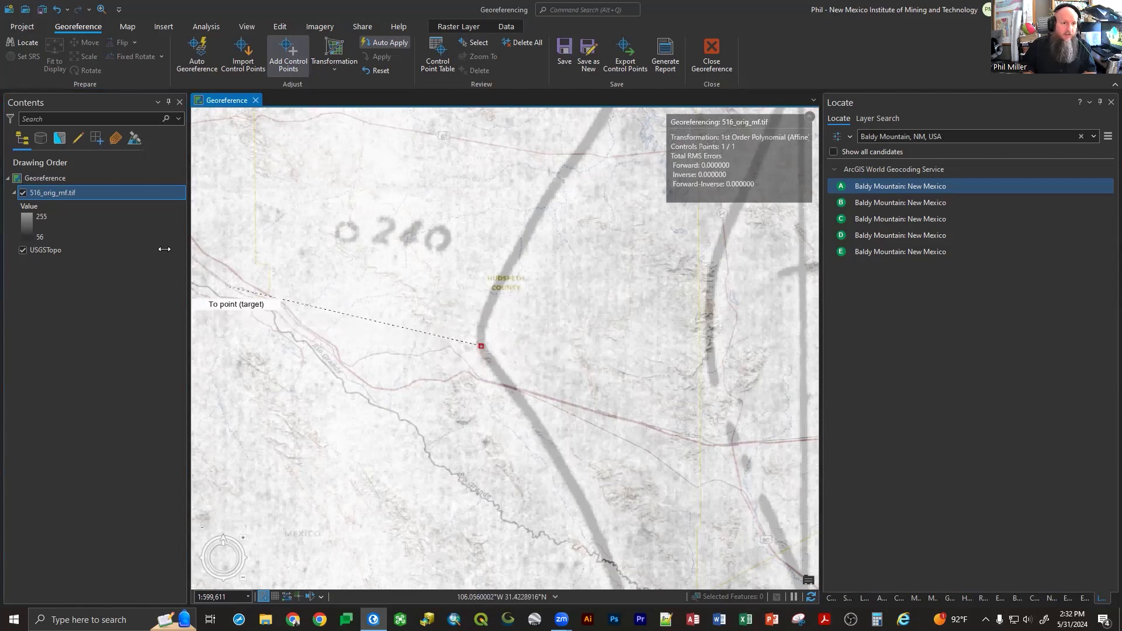
- Return to Baldy Mountain candidate A and place the control point's target on the matching basemap contour bend at the saddle south of the peak
left_click(865, 186)
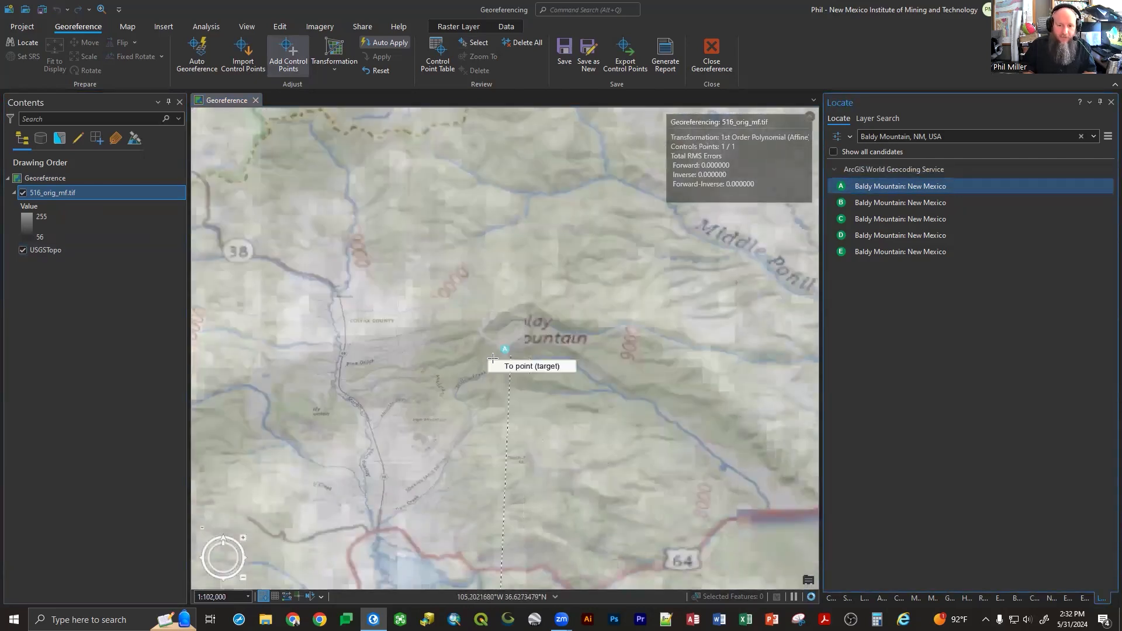
scroll(485, 351, "up", 5)
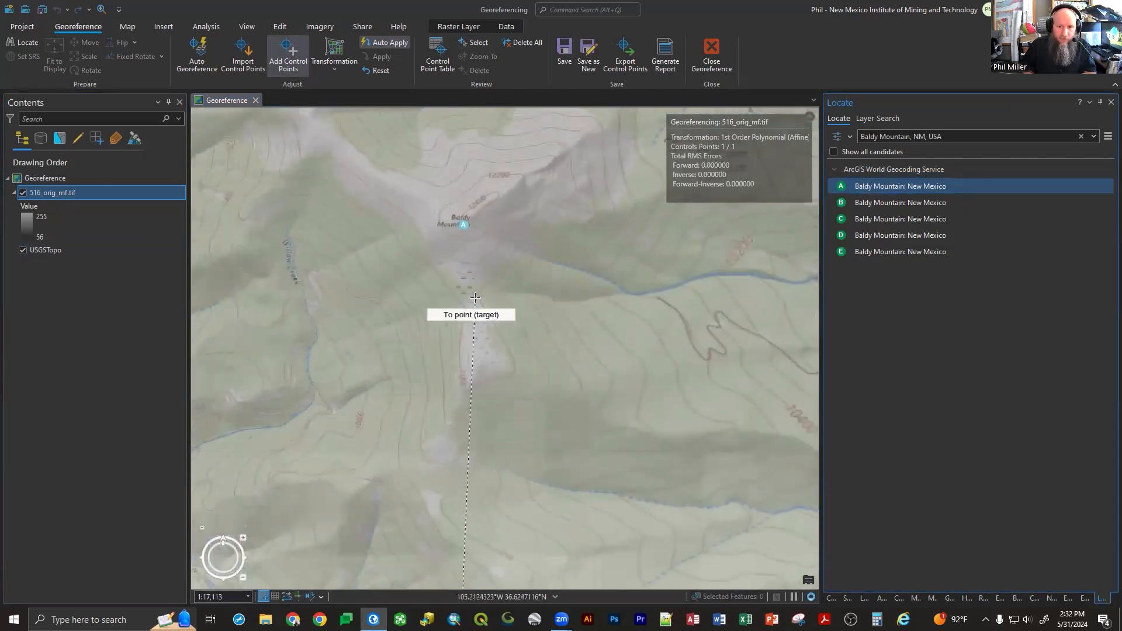
scroll(475, 298, "up", 3)
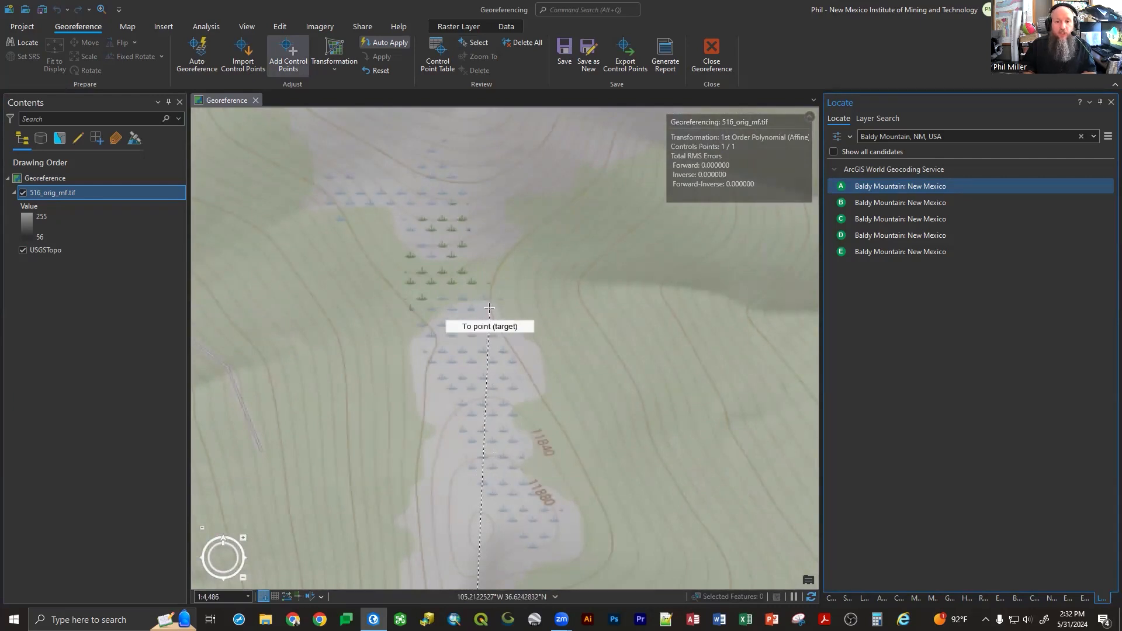
left_click(490, 308)
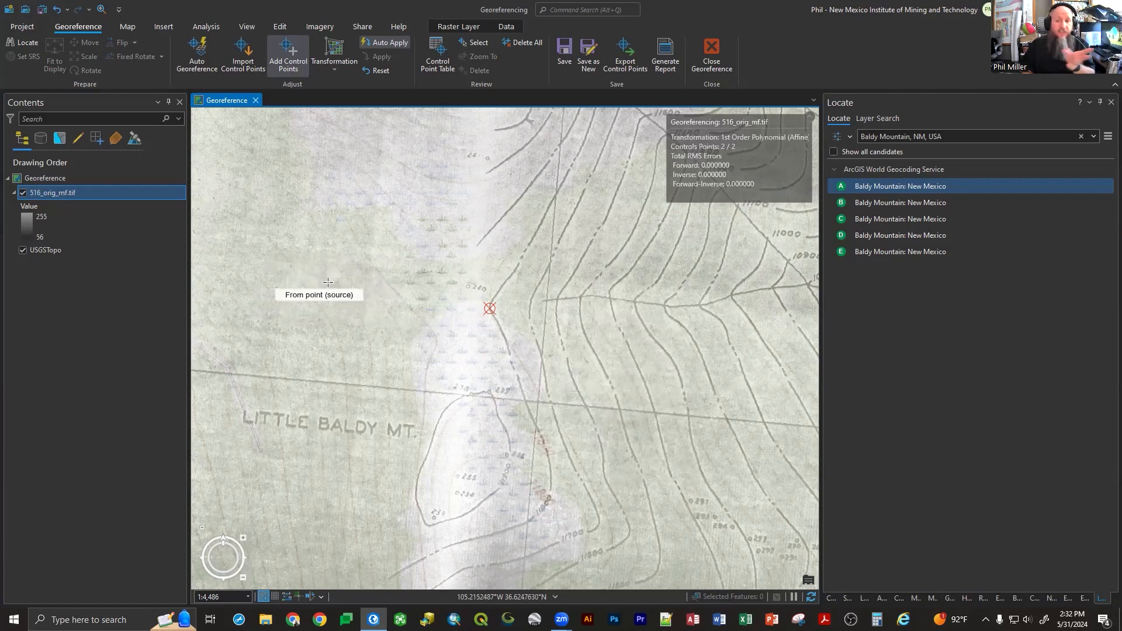
- Hide the USGSTopo basemap to examine the realigned scan around Little Baldy Mt., and show the basemap again
left_click(23, 250)
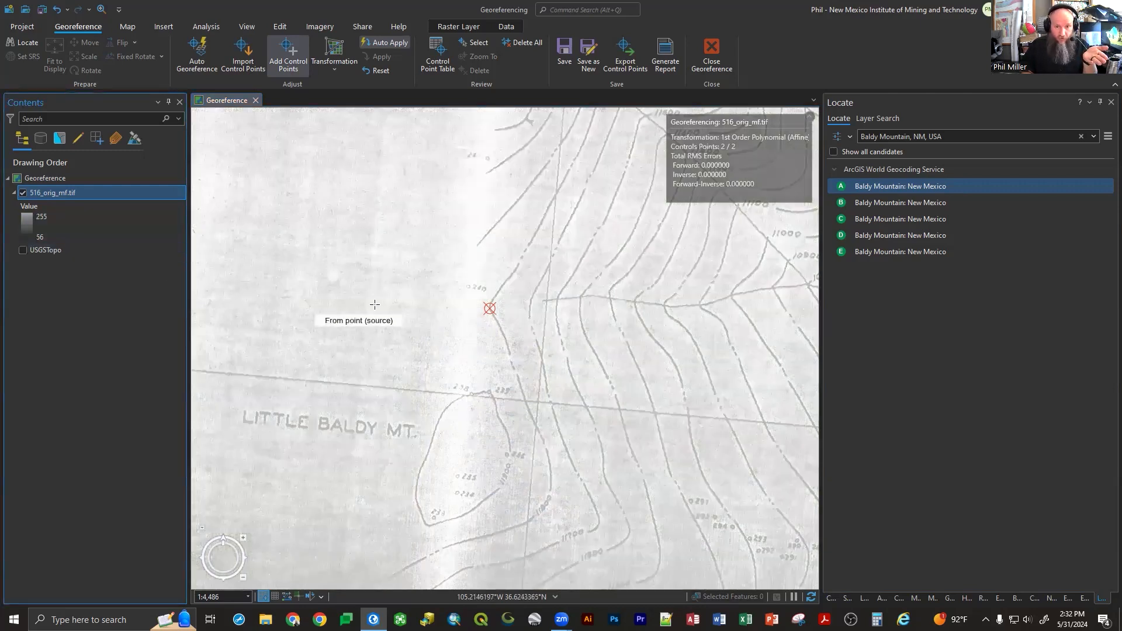
scroll(375, 308, "down", 2)
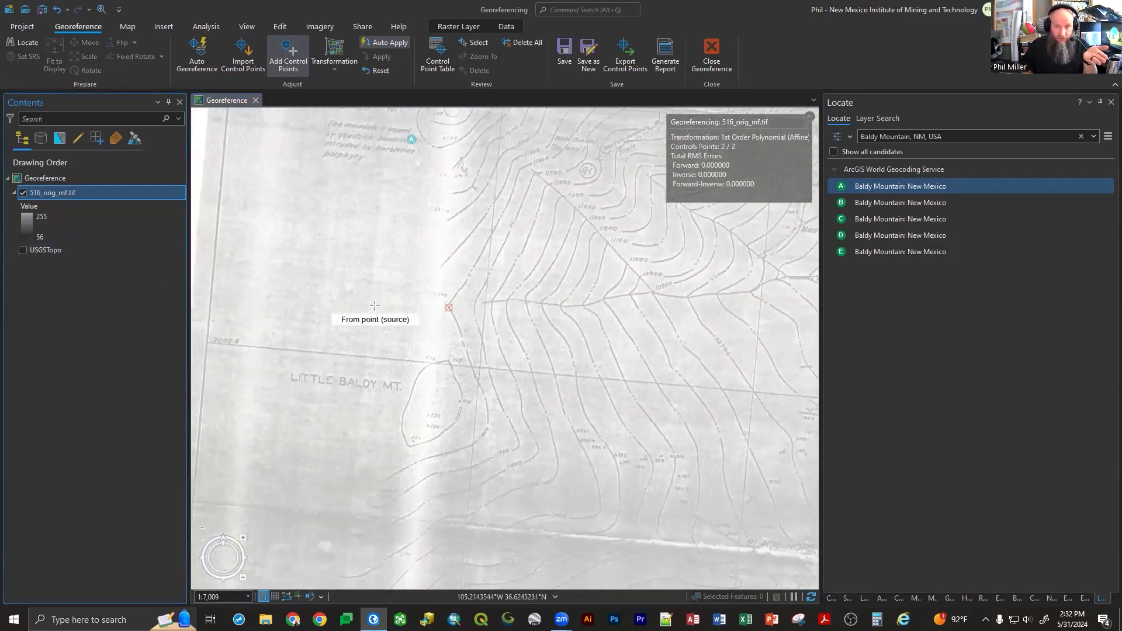
left_click(22, 250)
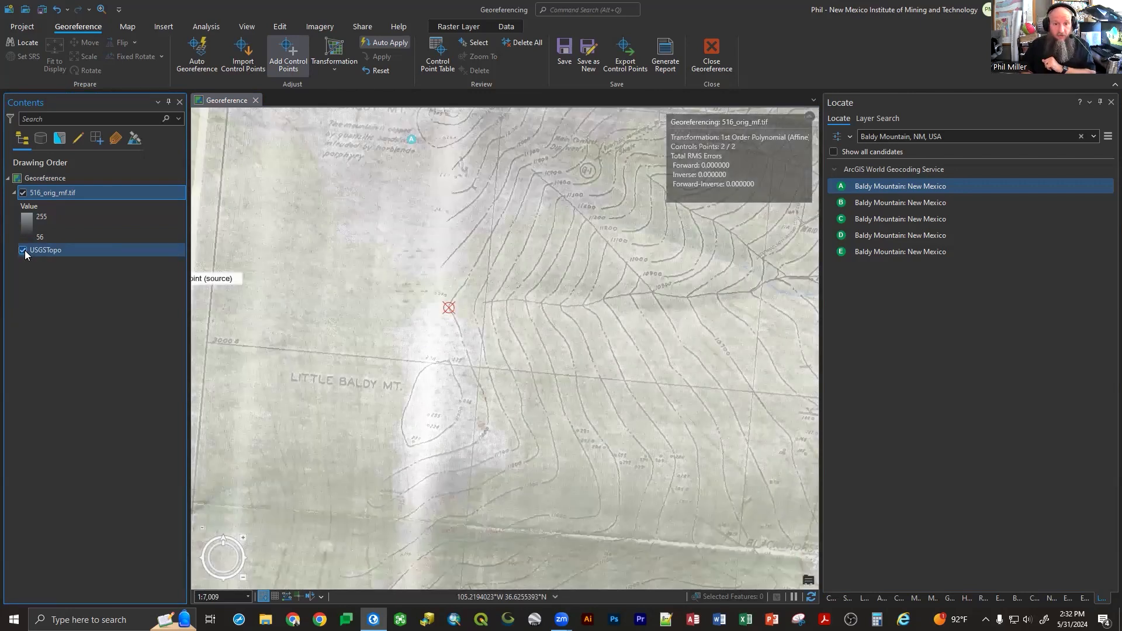
- Open the layer blend mode choices for the scanned 516_orig_mf.tif layer
left_click(458, 26)
left_click(233, 56)
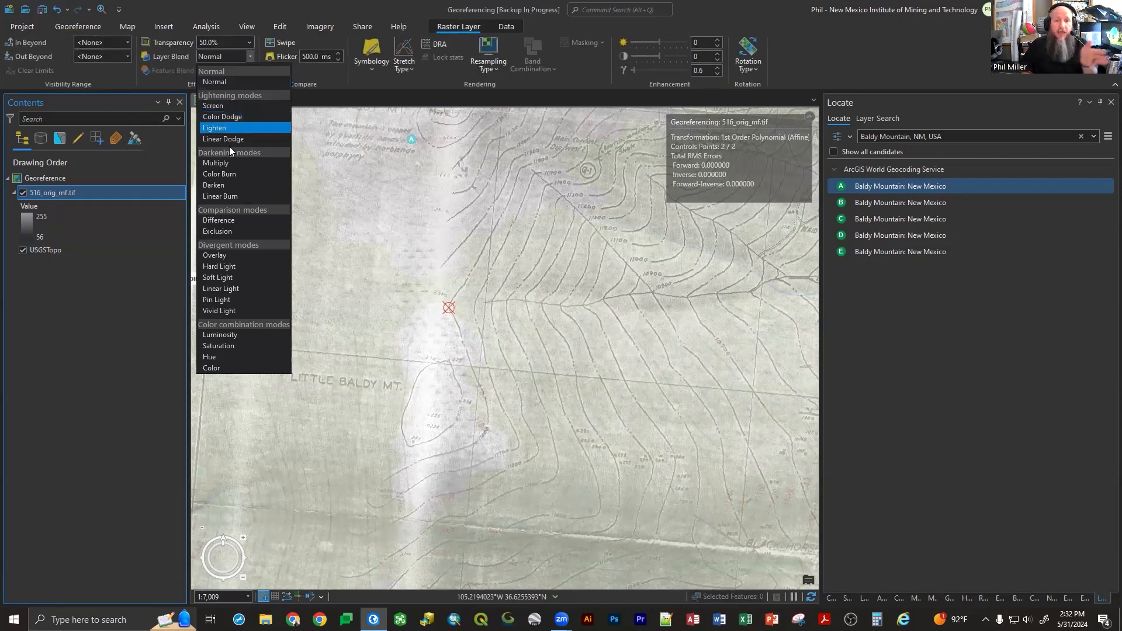
- Set the 516_orig_mf.tif layer's blend mode to Multiply and its transparency to 20%
left_click(229, 164)
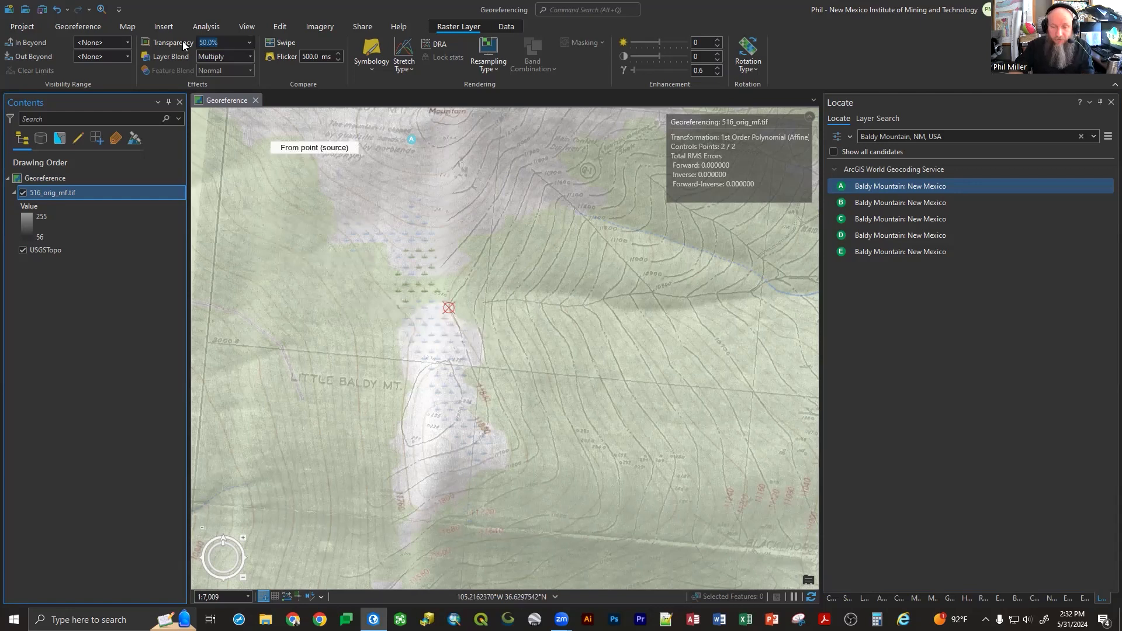
type("80")
key("Tab")
key("shift+Tab")
type("20")
key("Tab")
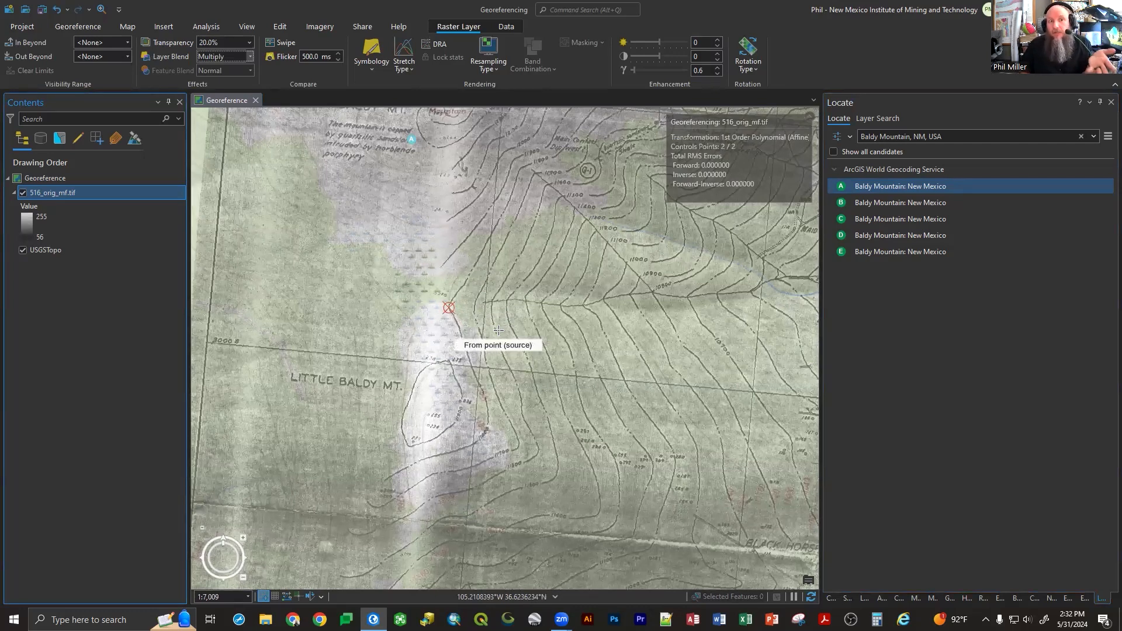
- Toggle the USGSTopo and 516_orig_mf.tif layers off and on to compare their contours around the control point north of Little Baldy Mt
scroll(497, 330, "up", 5)
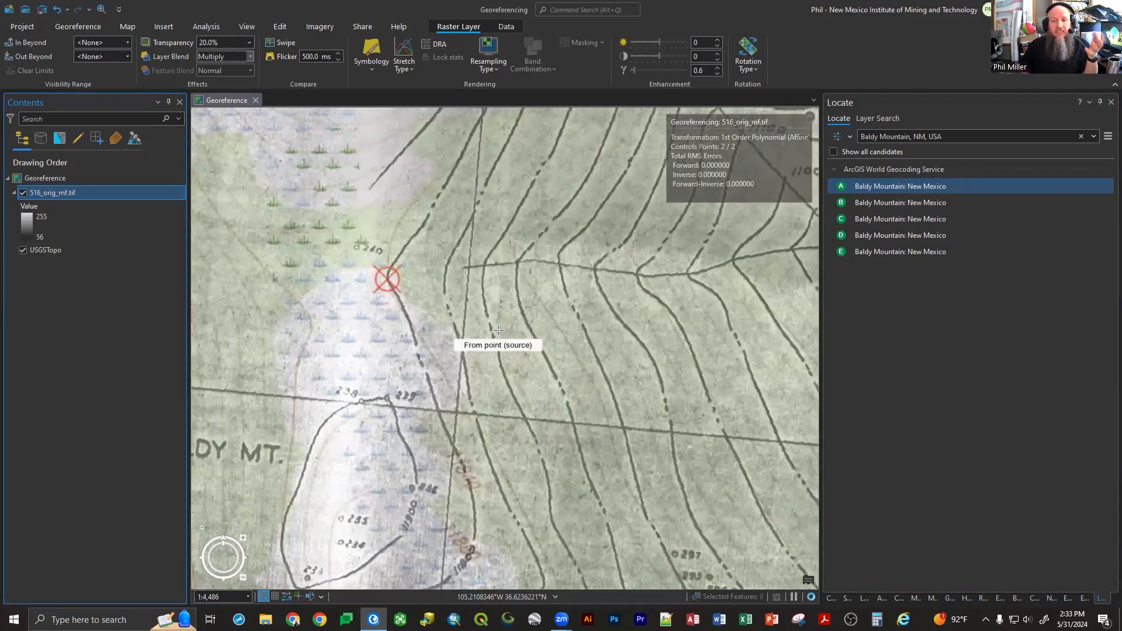
left_click(22, 251)
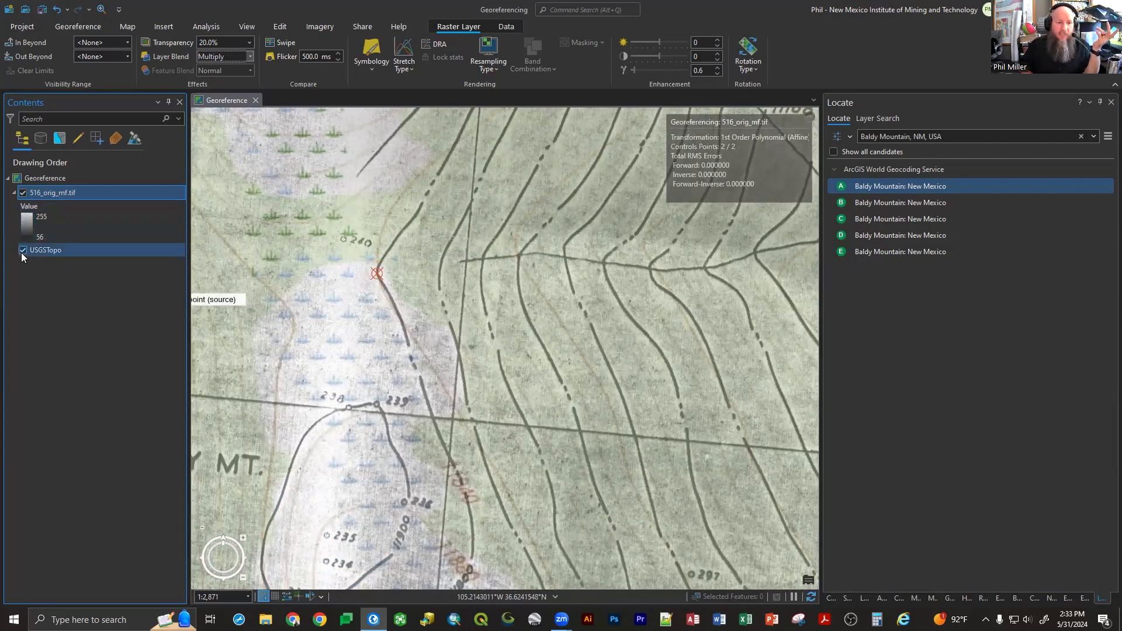
left_click(22, 251)
left_click(21, 251)
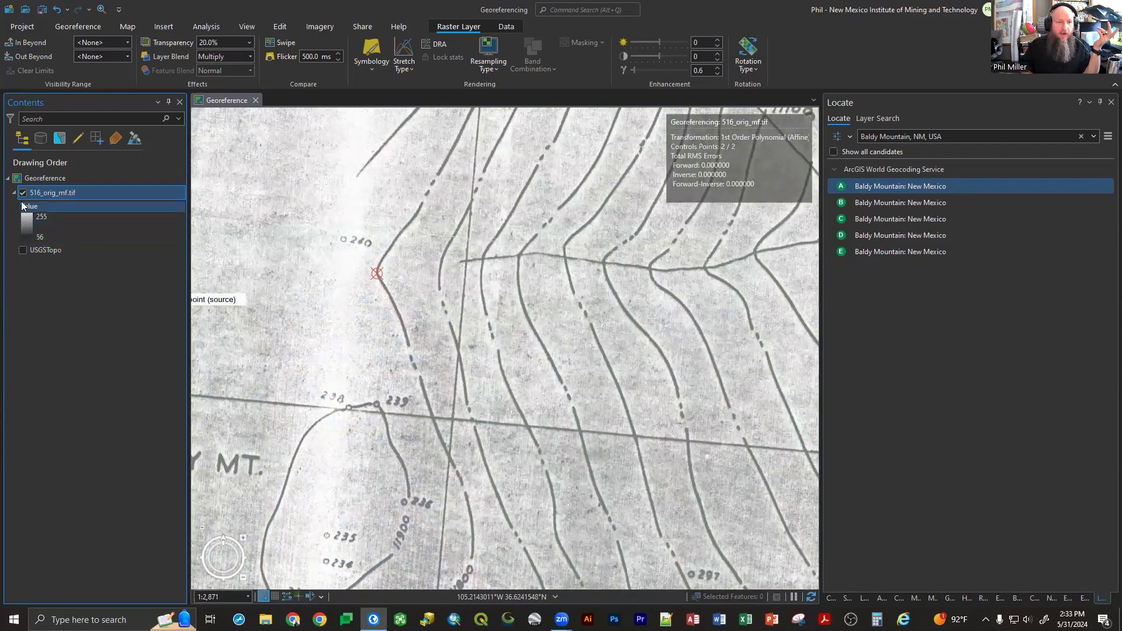
left_click(21, 195)
left_click(22, 195)
left_click(22, 250)
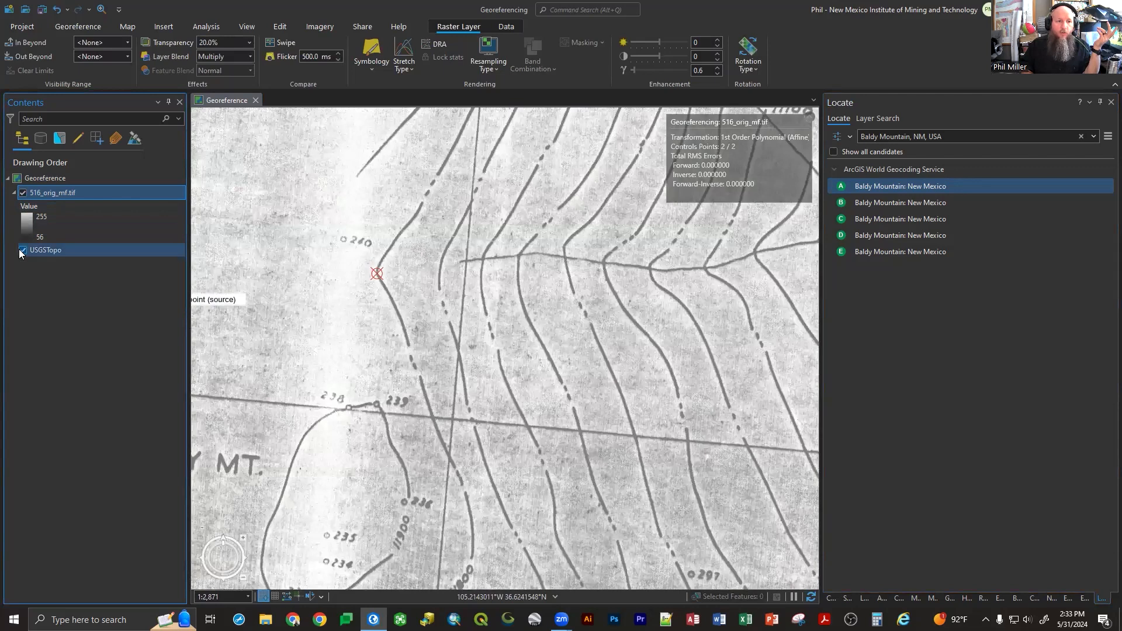
left_click(21, 194)
left_click(22, 193)
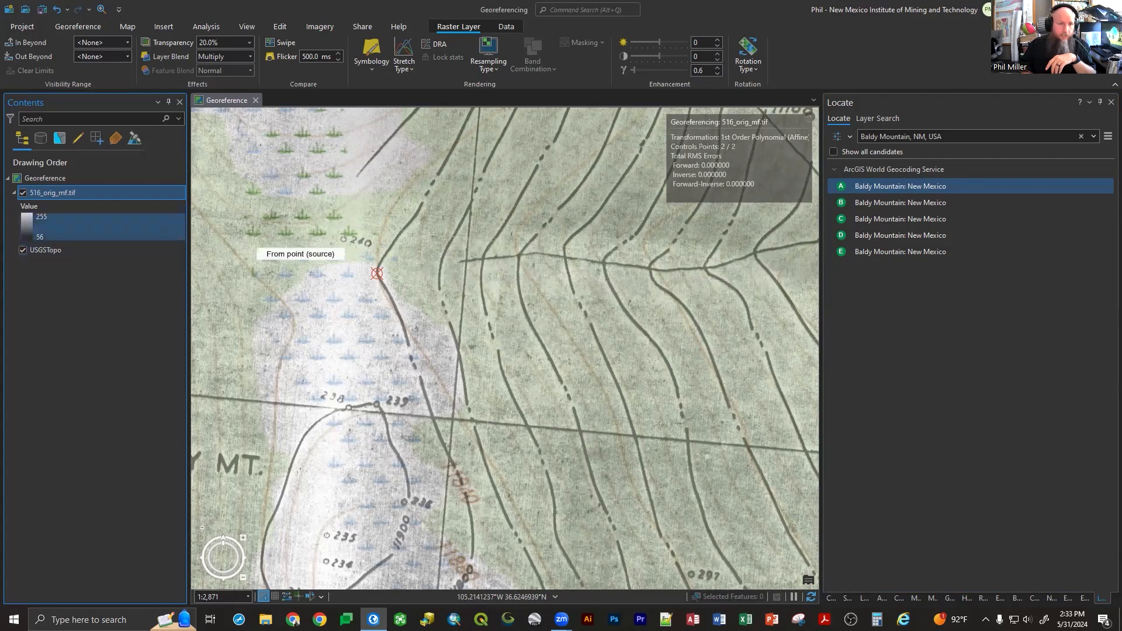
- Hide 516_orig_mf.tif to inspect the USGS topo's switchback road east of the control points, and show the scanned map again
left_click(22, 193)
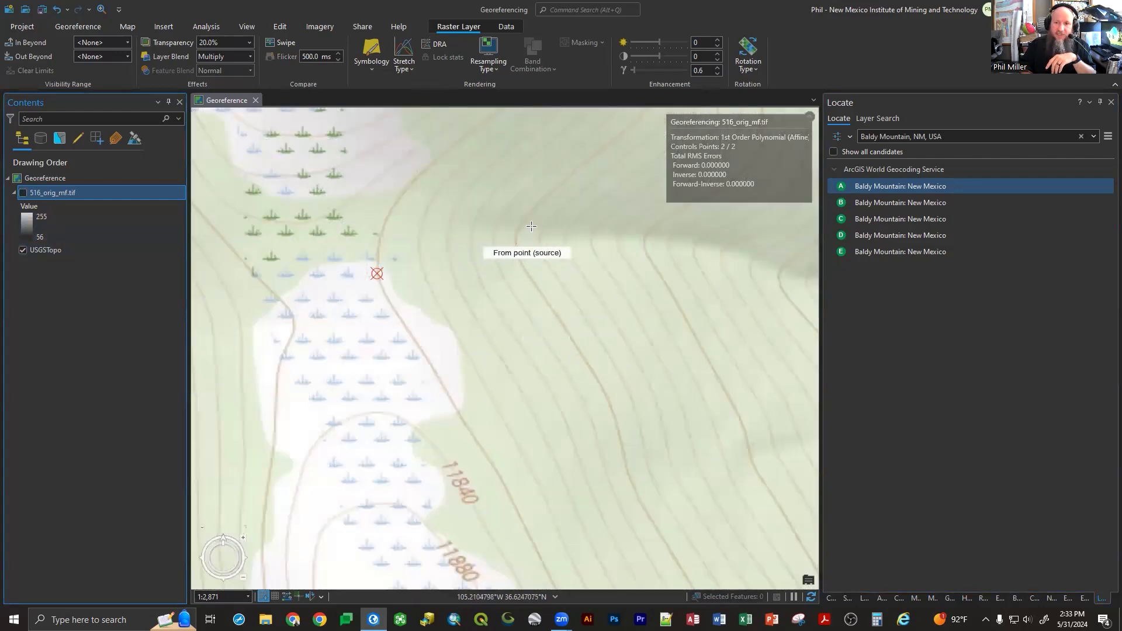
scroll(358, 230, "down", 3)
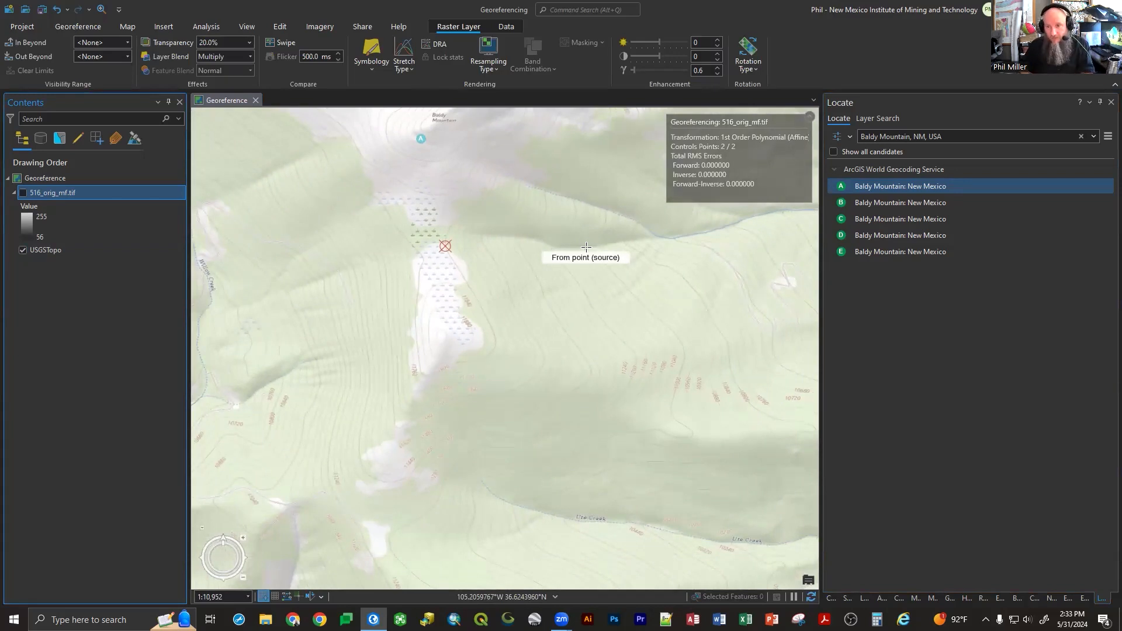
scroll(782, 282, "up", 1)
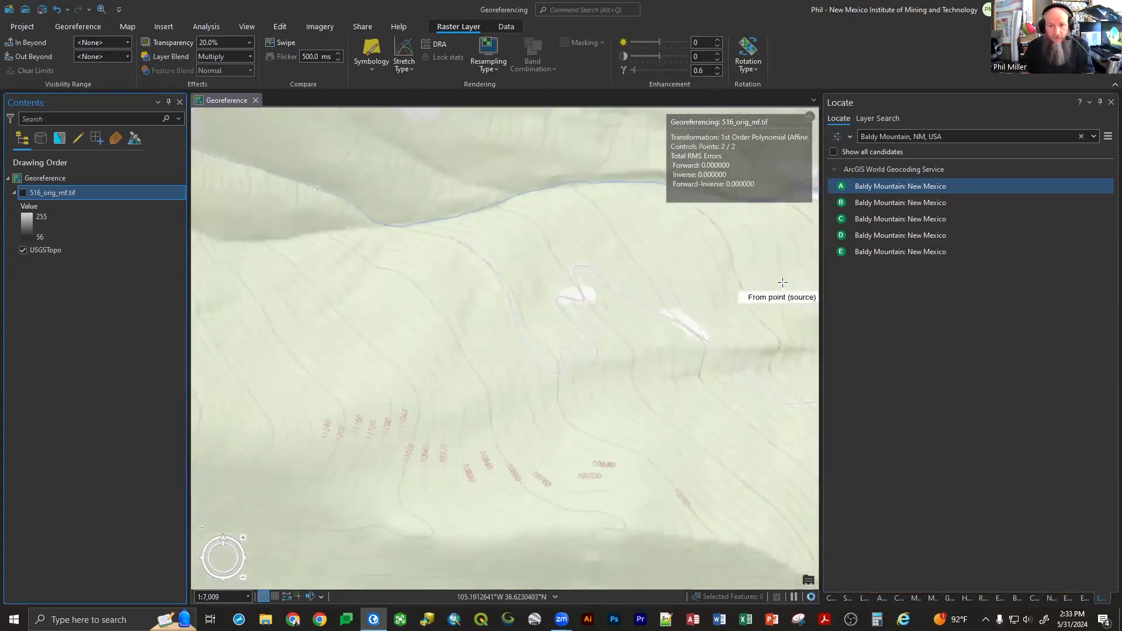
scroll(783, 282, "up", 1)
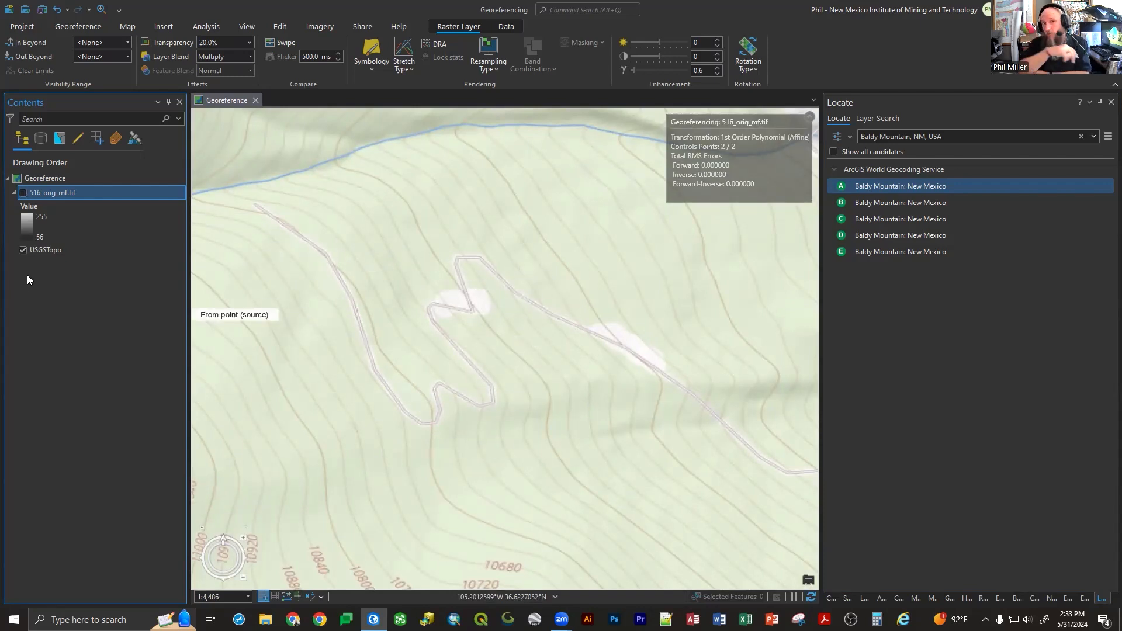
left_click(23, 193)
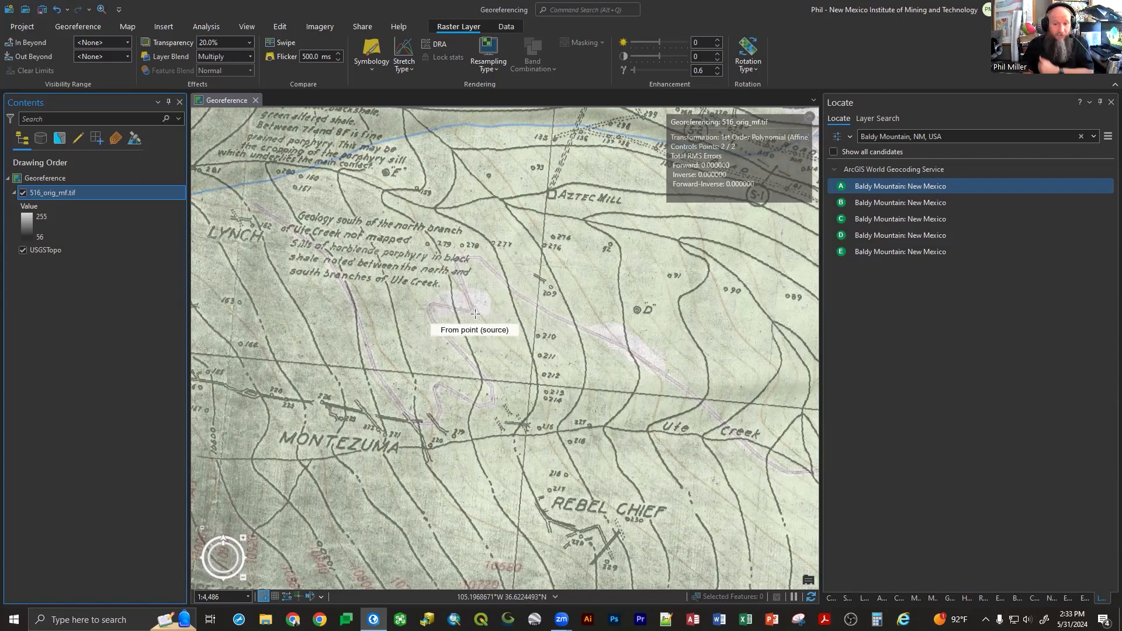
- Examine the scanned map's full extent and its eastern edge around Aztec Ridge for features matching the USGS topo
scroll(475, 314, "down", 2)
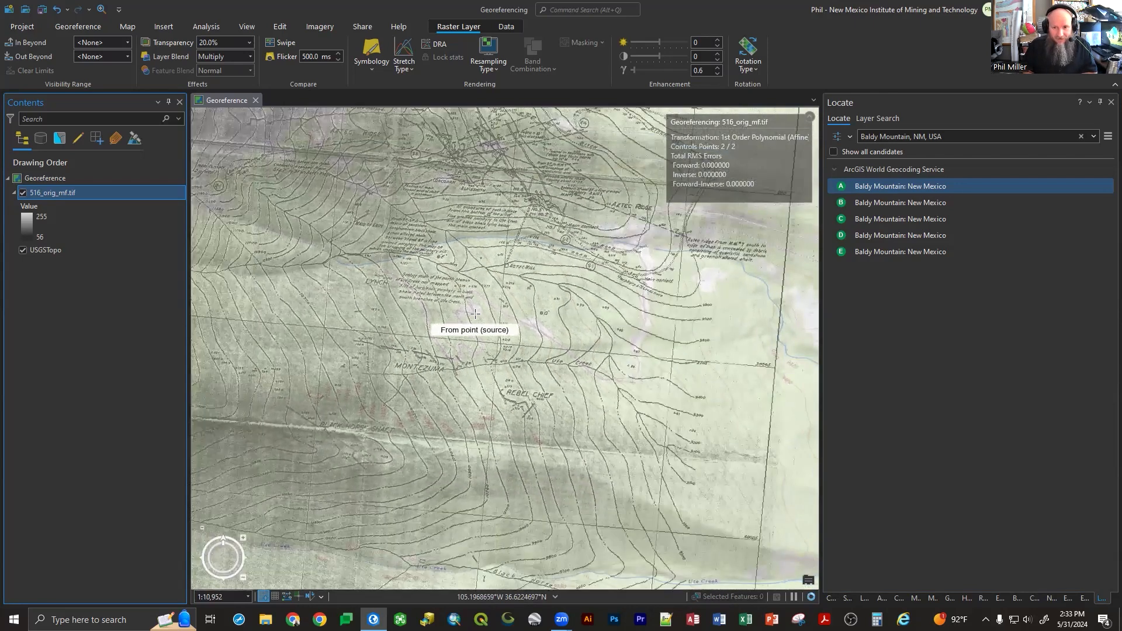
scroll(475, 314, "down", 1)
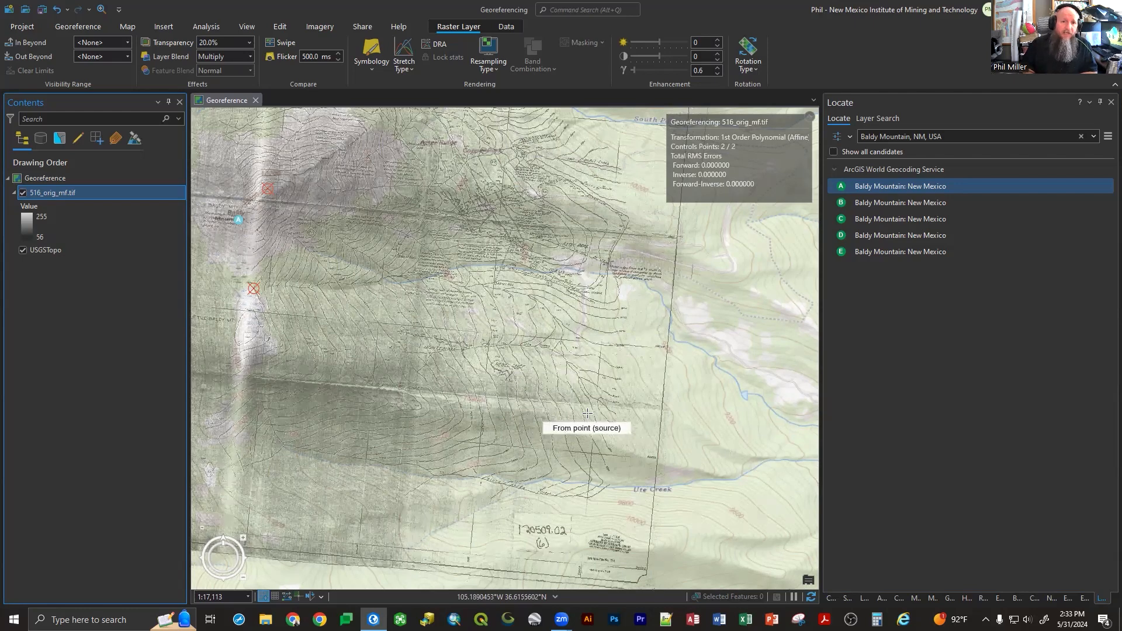
scroll(587, 413, "down", 1)
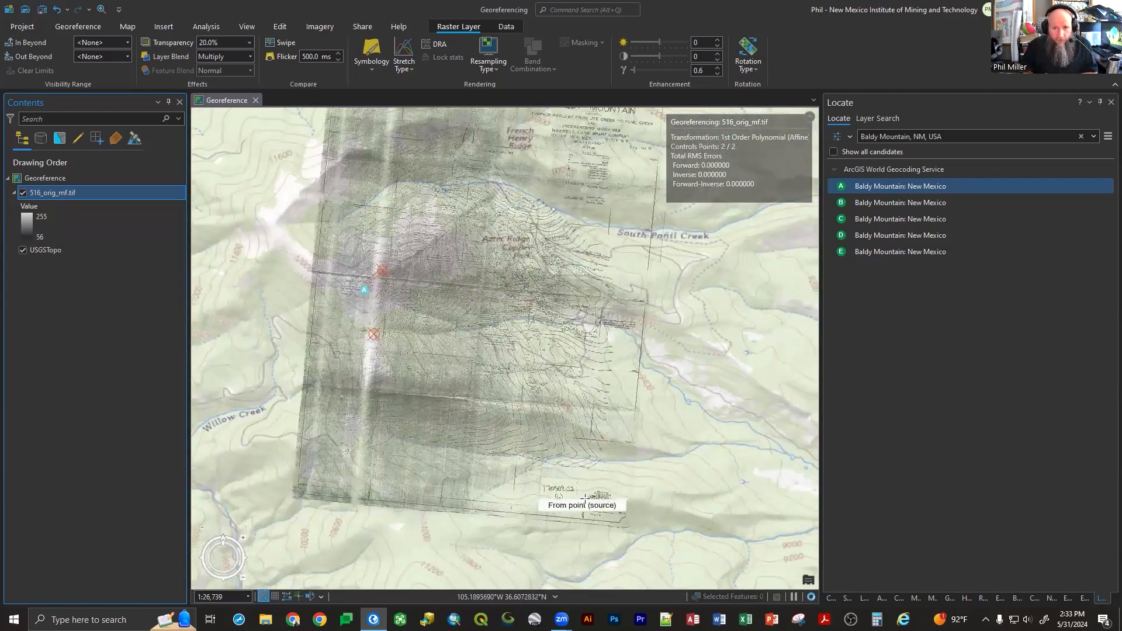
scroll(591, 498, "down", 1)
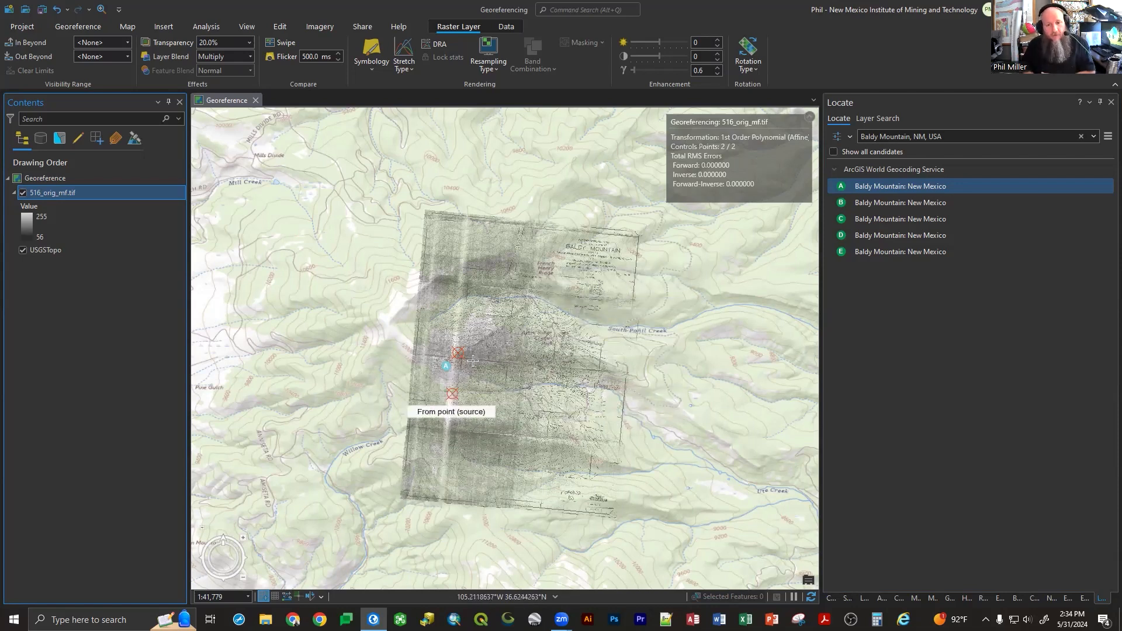
scroll(616, 374, "up", 4)
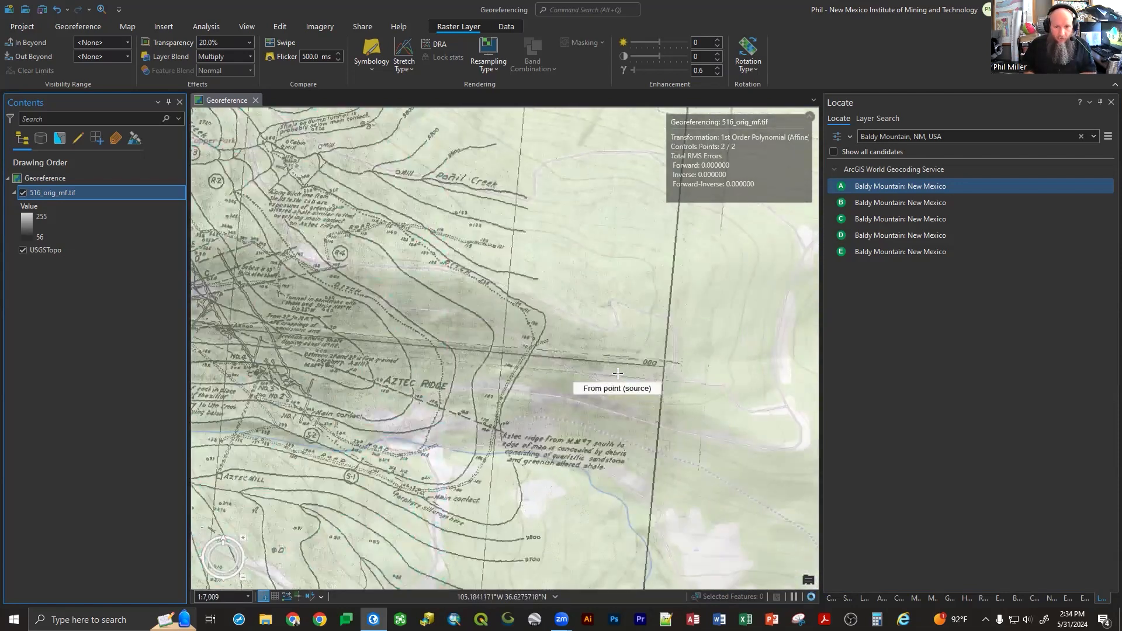
scroll(583, 515, "up", 1)
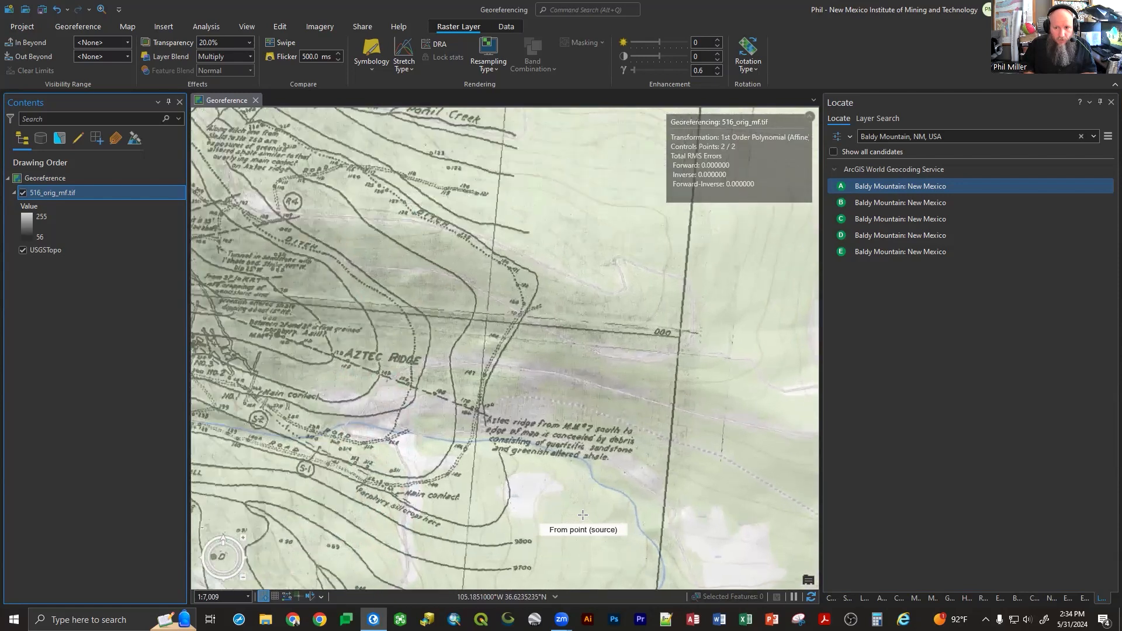
scroll(582, 514, "up", 2)
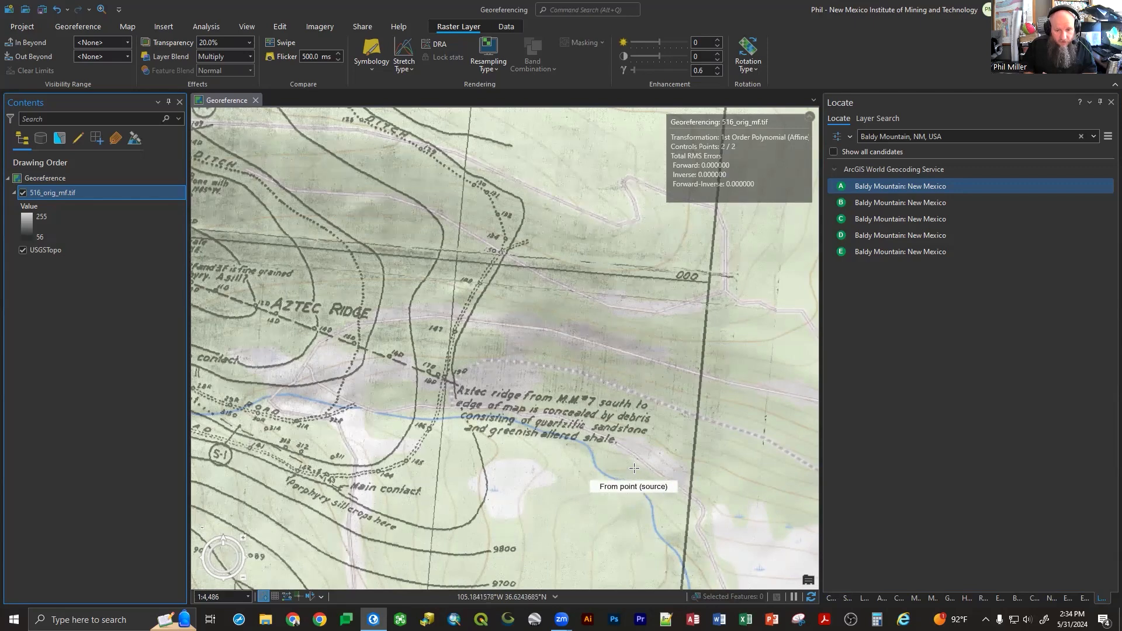
scroll(634, 468, "down", 2)
scroll(581, 518, "down", 2)
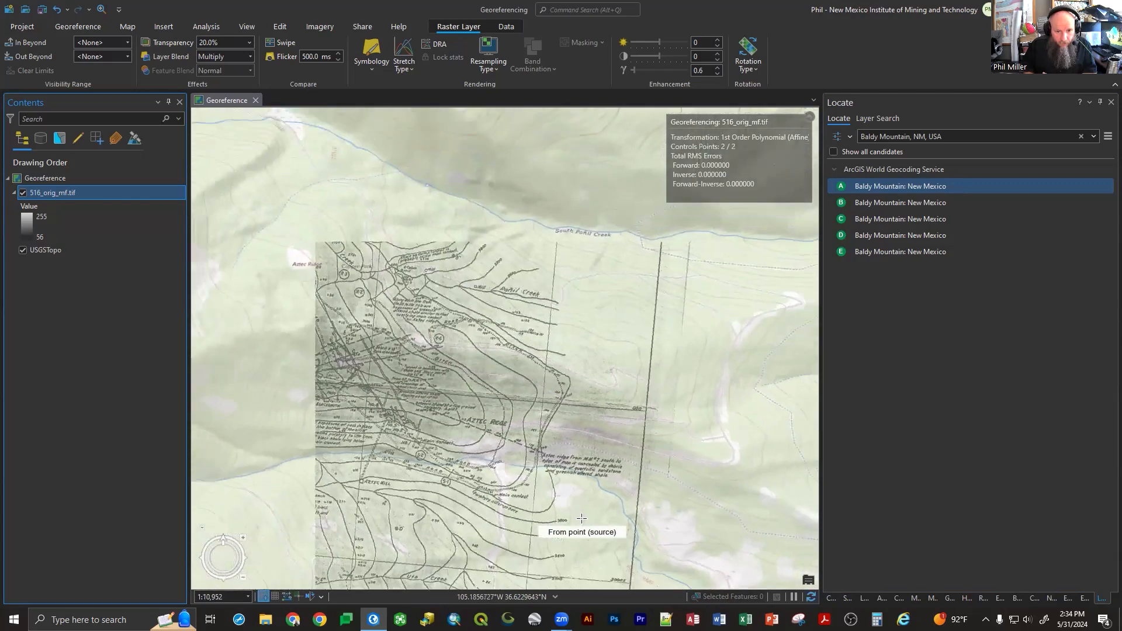
scroll(395, 349, "up", 1)
scroll(395, 348, "down", 2)
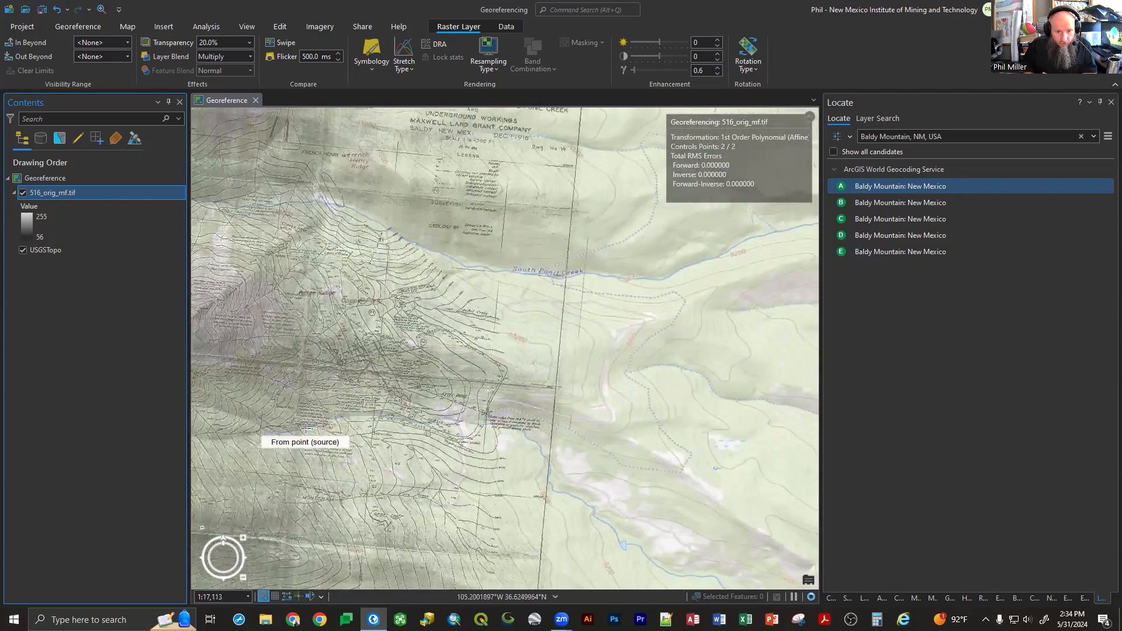
- Compare the scanned contours and creek lines with the USGS topo stream around Maid of Erin, Lynch and Aztec Mill
scroll(328, 436, "up", 2)
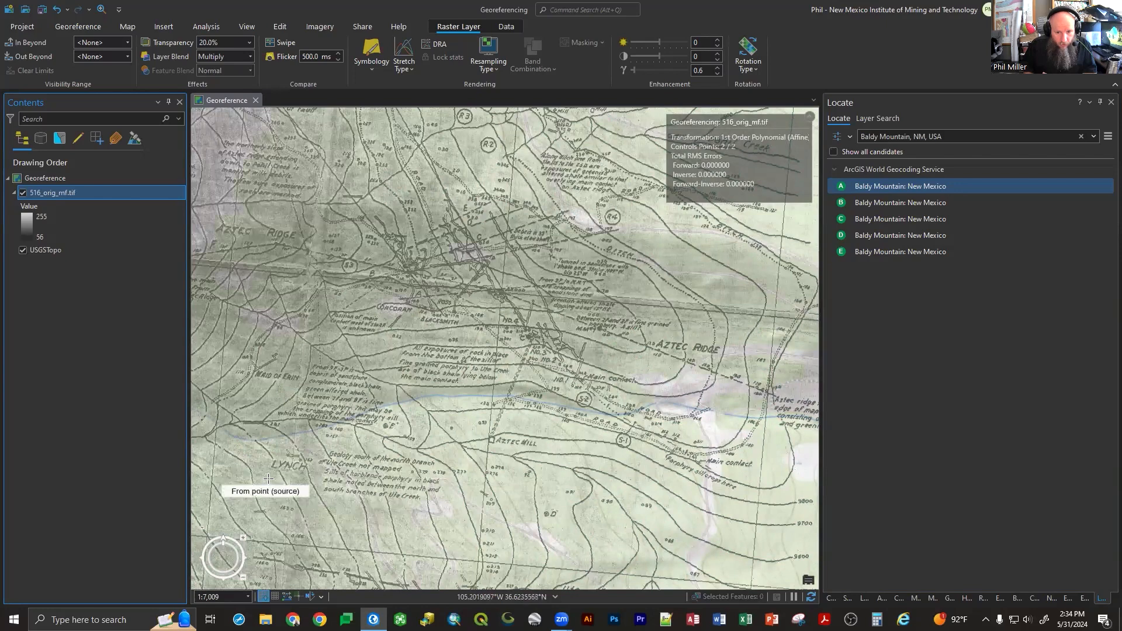
scroll(444, 486, "up", 3)
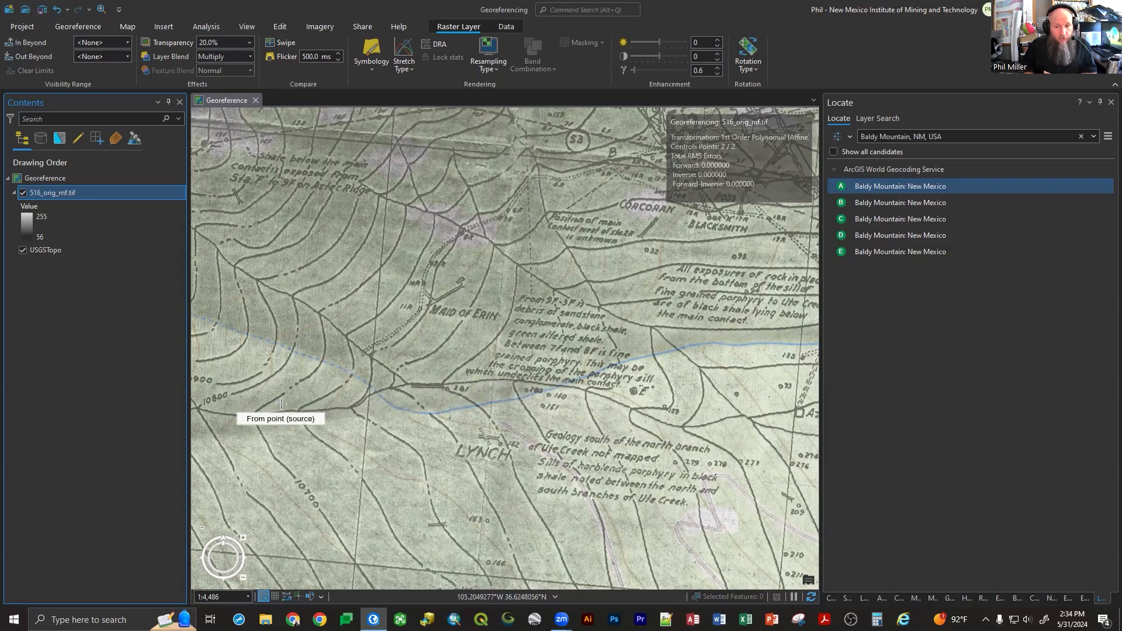
scroll(384, 384, "down", 1)
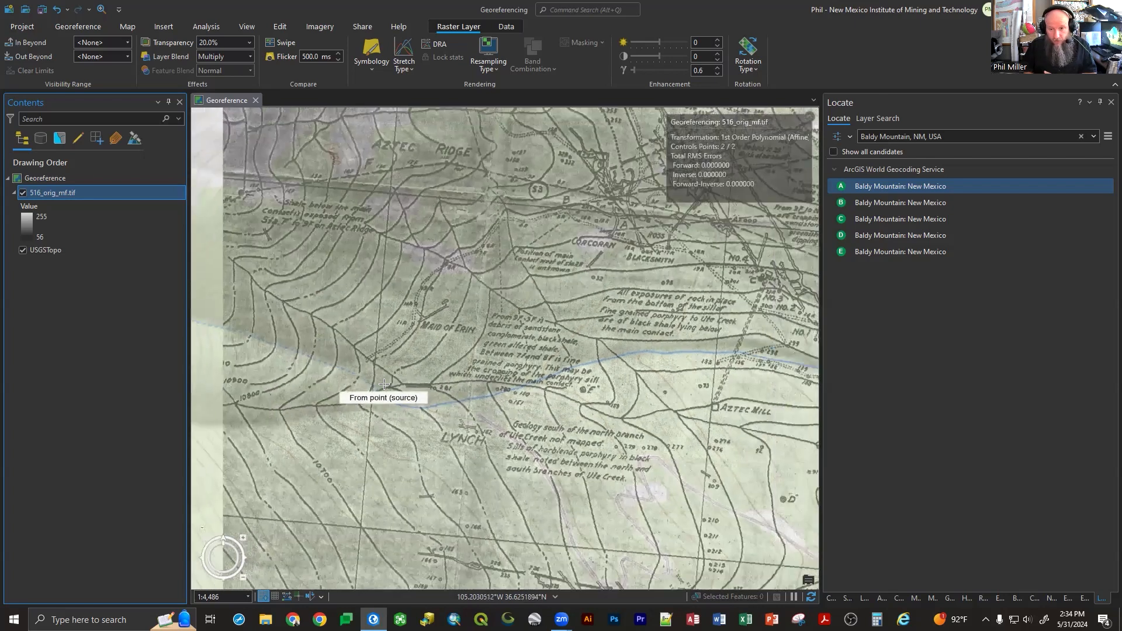
scroll(374, 388, "down", 2)
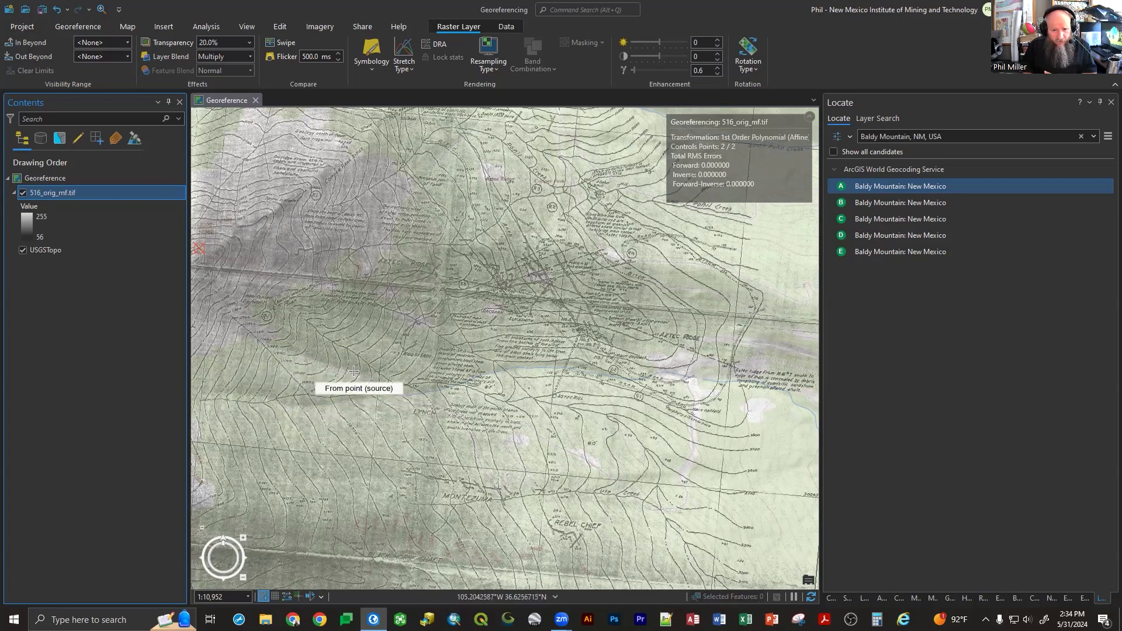
scroll(375, 385, "up", 3)
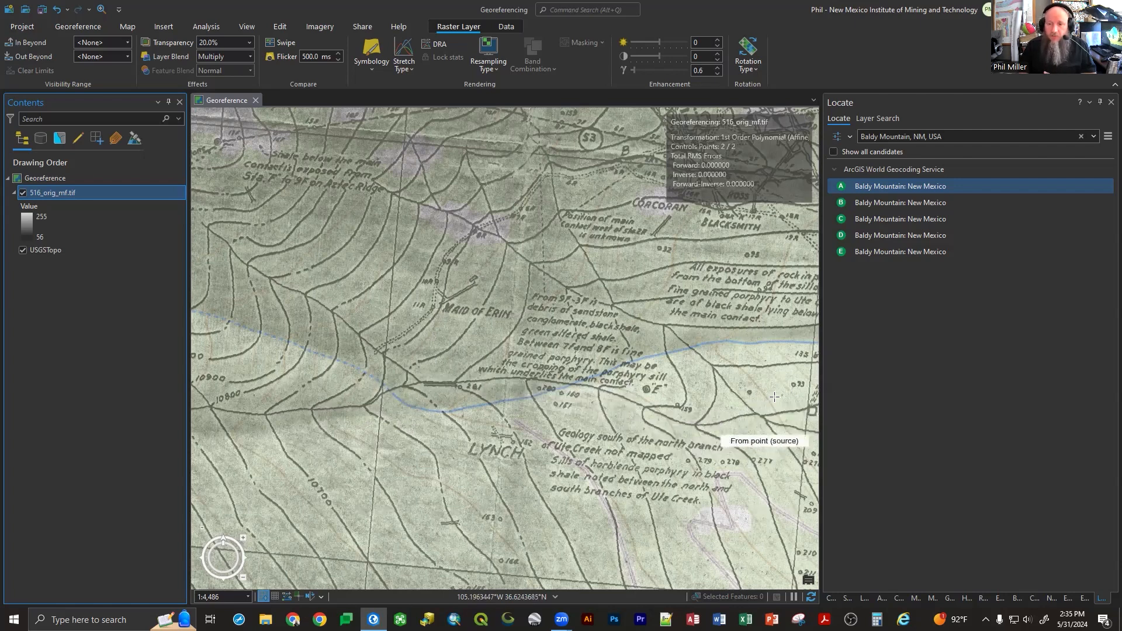
scroll(228, 412, "down", 3)
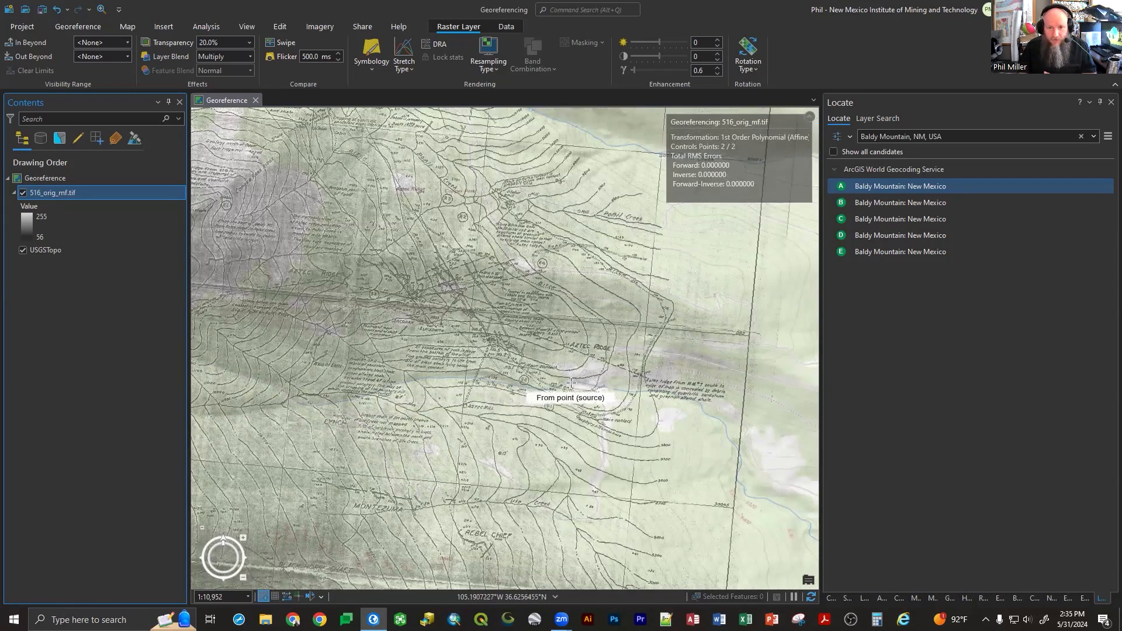
scroll(571, 383, "up", 2)
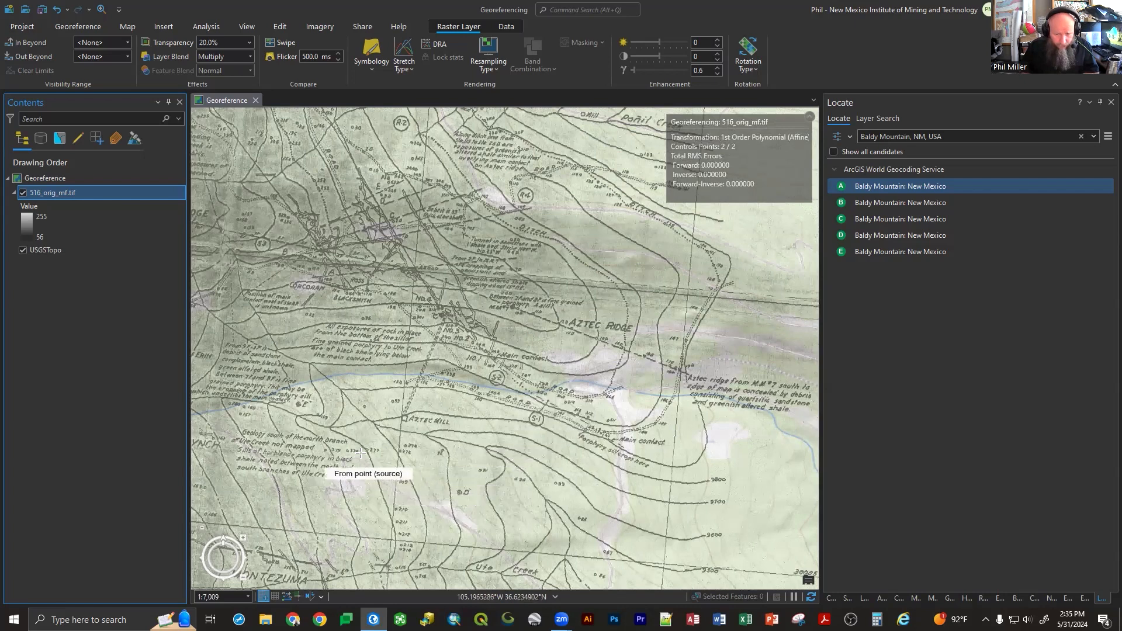
scroll(360, 426, "up", 2)
scroll(361, 426, "up", 4)
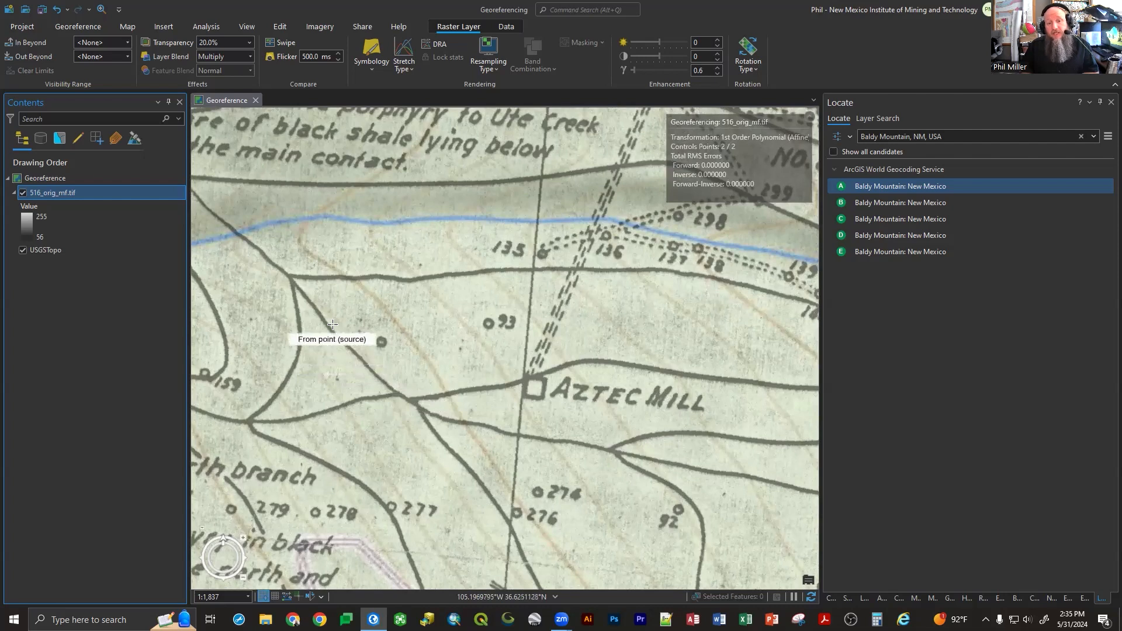
scroll(498, 454, "down", 4)
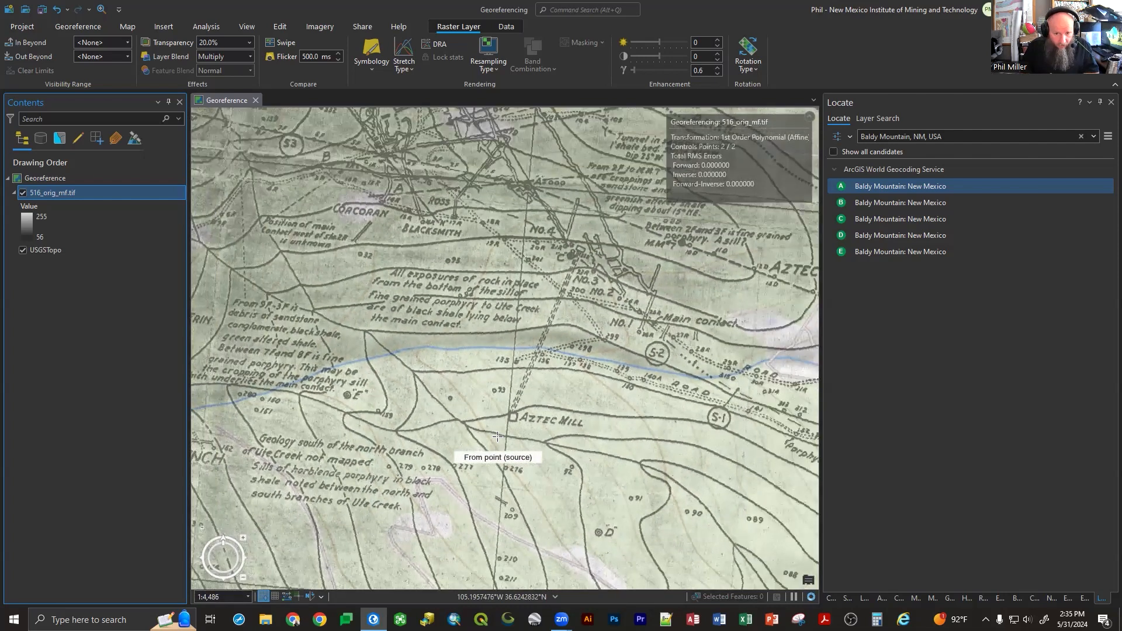
scroll(403, 441, "up", 2)
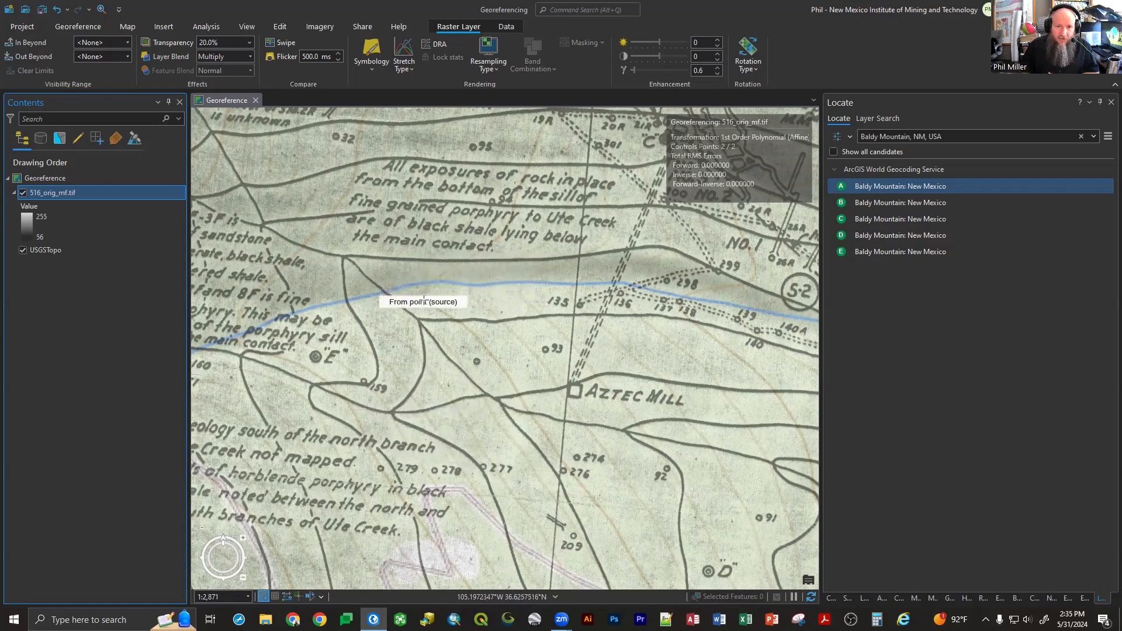
scroll(388, 349, "down", 4)
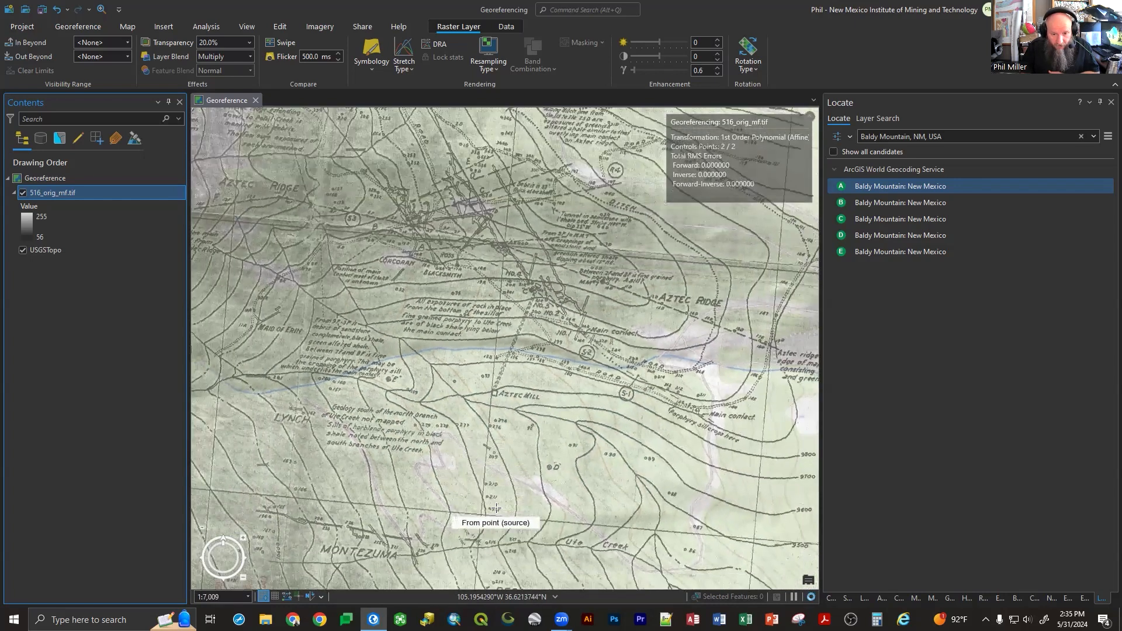
- Inspect the southern part of the scanned map between Rebel Chief and Black Horse Creek for matching creeks and contours
left_click_drag(496, 517, 459, 325)
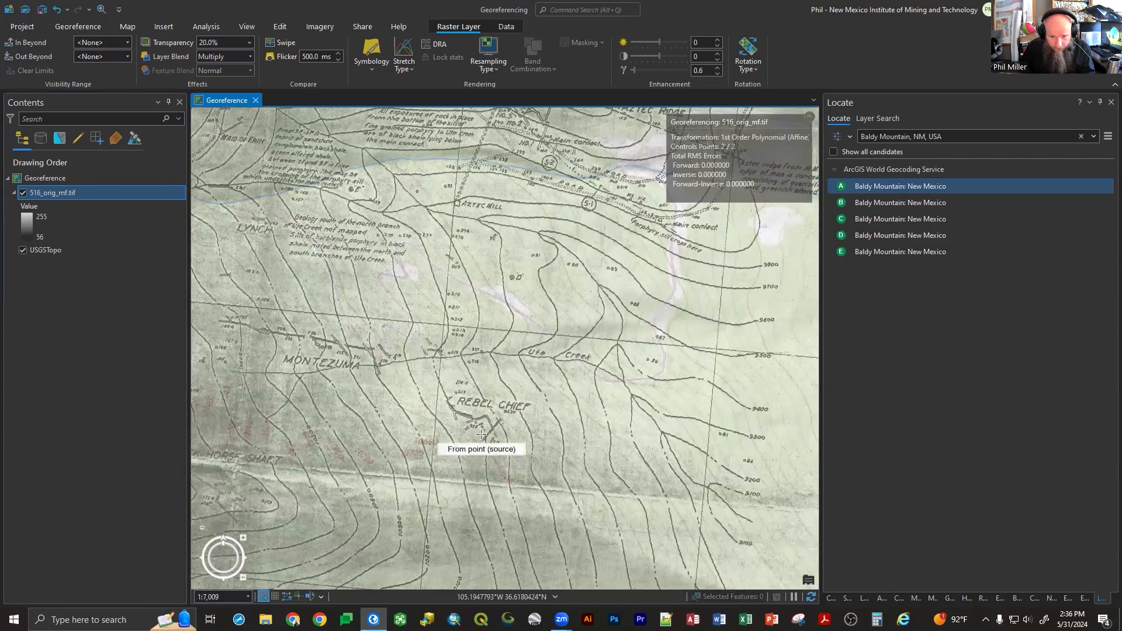
scroll(478, 412, "up", 2)
left_click_drag(484, 427, 457, 275)
left_click_drag(498, 462, 490, 322)
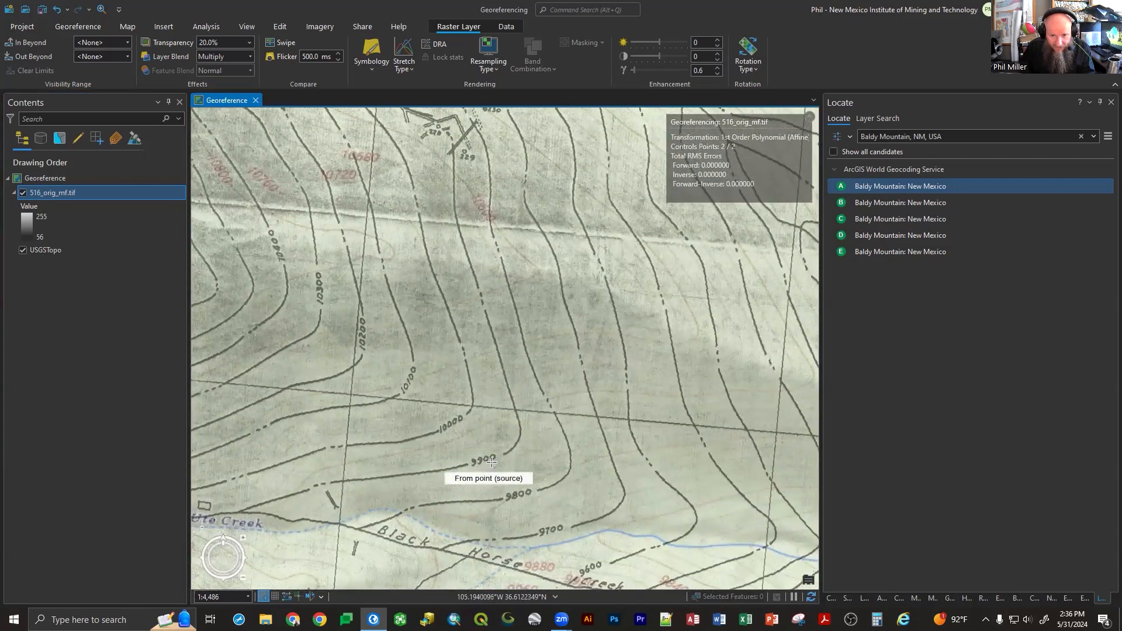
left_click_drag(462, 211, 465, 435)
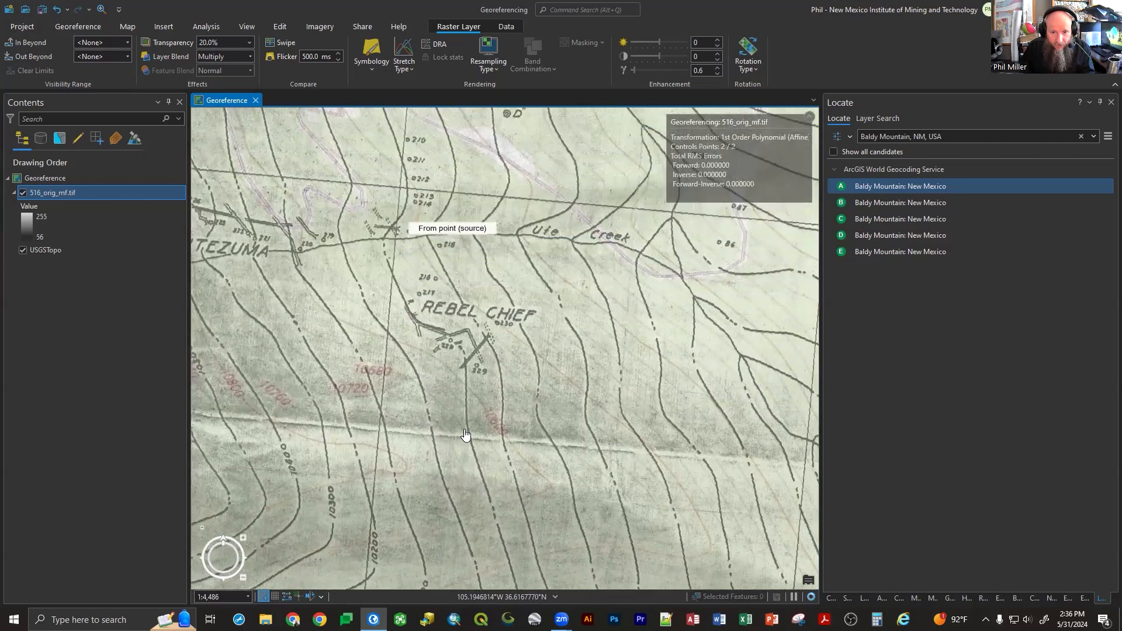
- Toggle the USGSTopo and 516_orig_mf.tif layers around the contour junctions west of Aztec Mill, leaving only the USGS topo shown
left_click_drag(397, 289, 458, 390)
left_click_drag(377, 245, 410, 363)
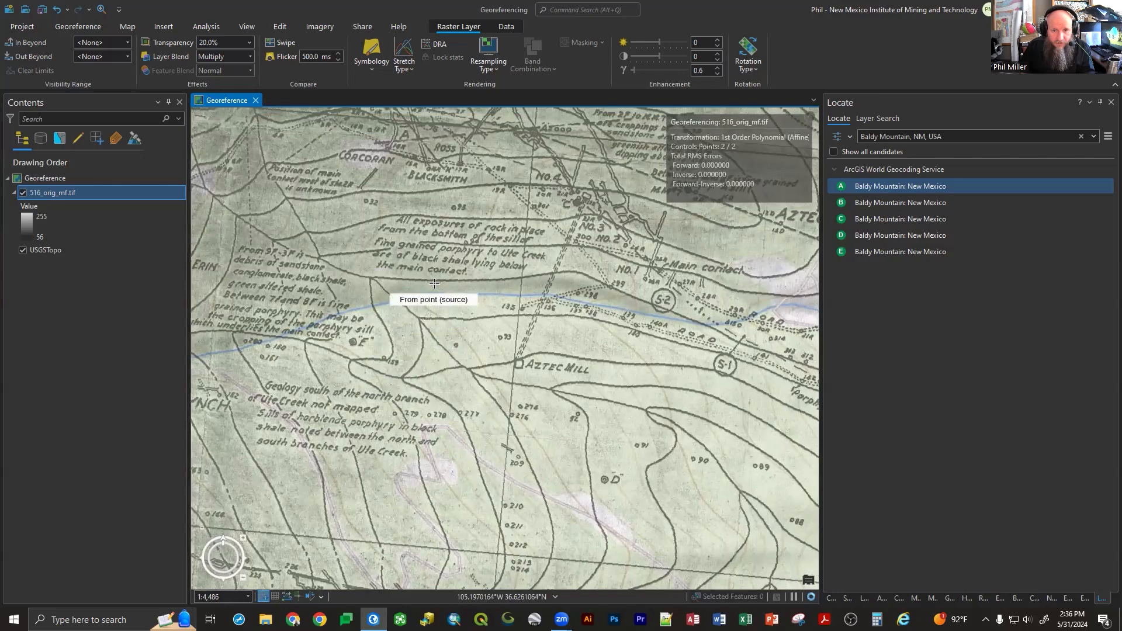
scroll(406, 275, "up", 3)
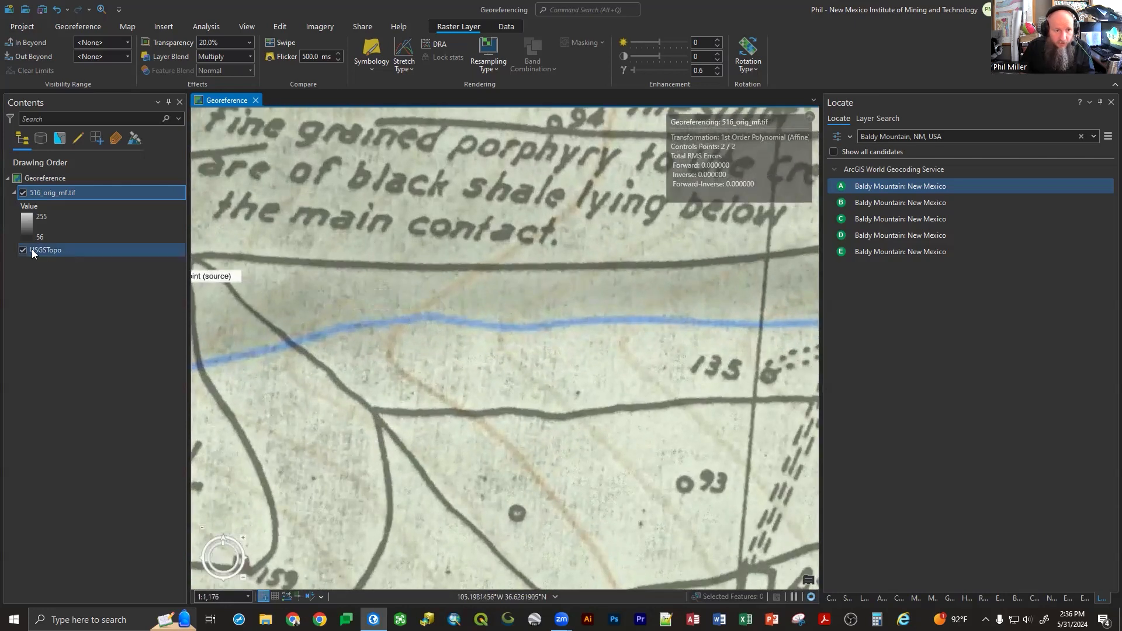
left_click(22, 250)
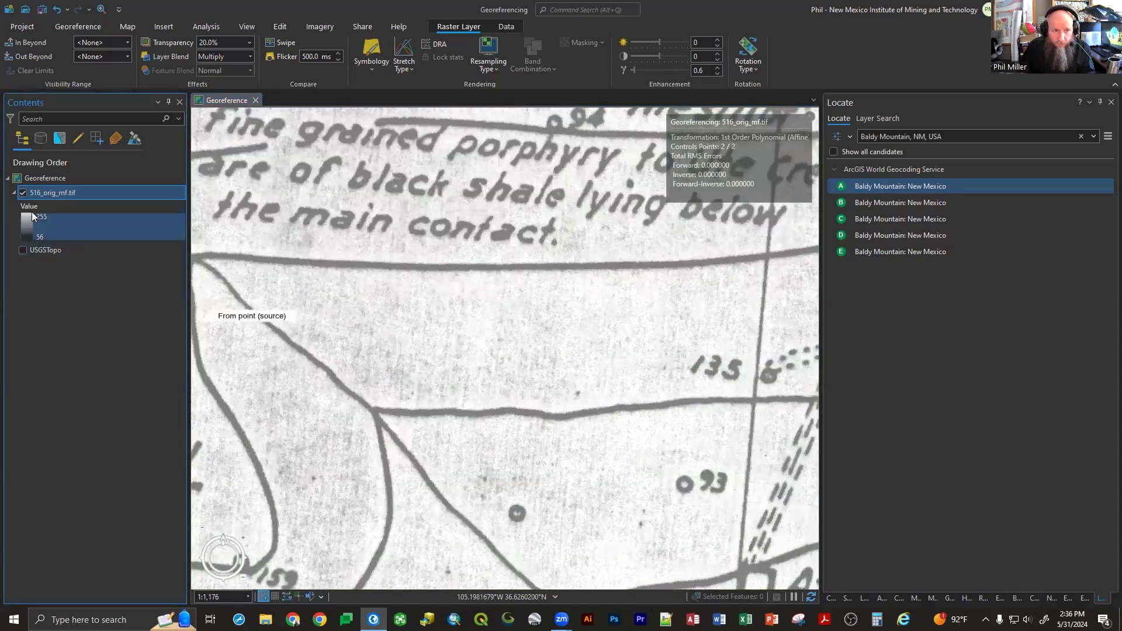
left_click(23, 193)
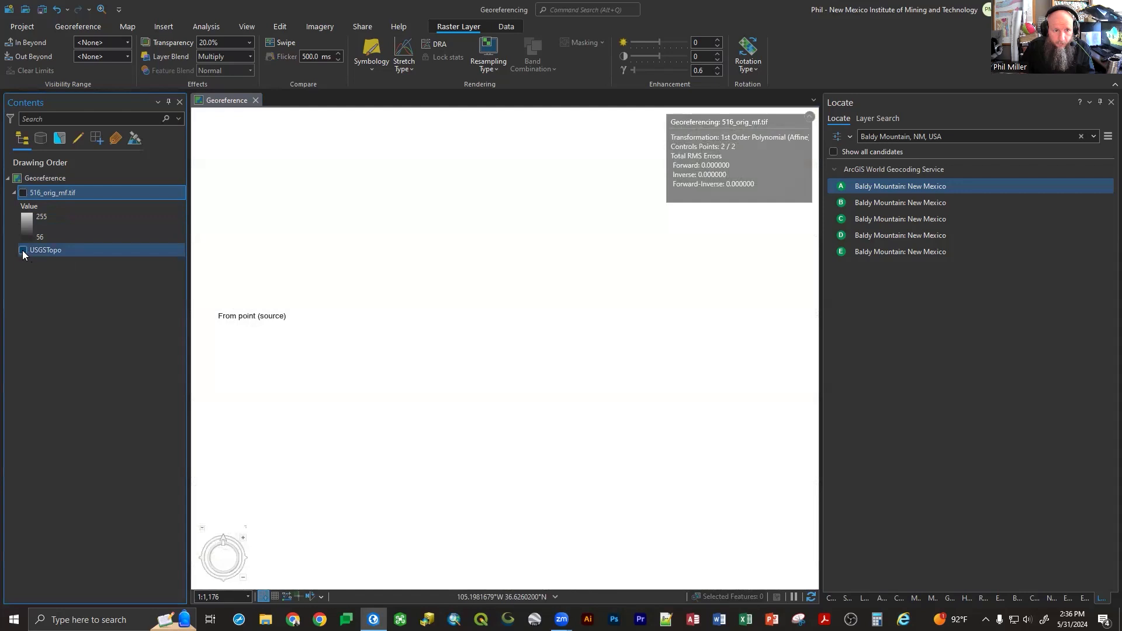
left_click(26, 250)
- Examine the USGS topo from the north stream down to the Ute Creek fork for contour crossings matching the scanned map
scroll(406, 380, "down", 4)
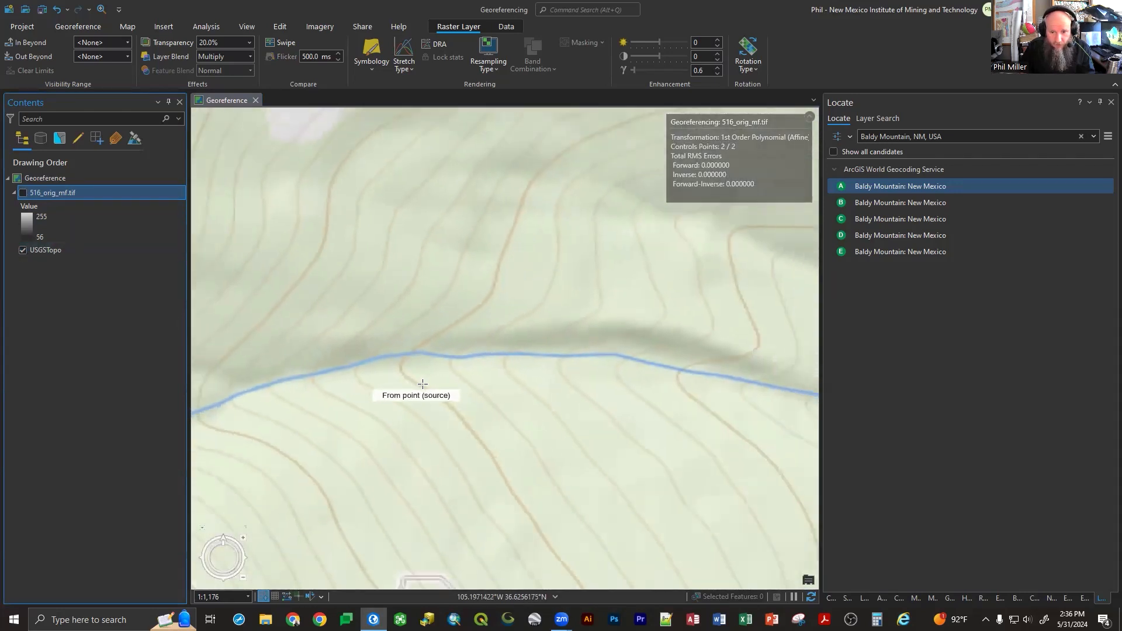
scroll(423, 384, "down", 2)
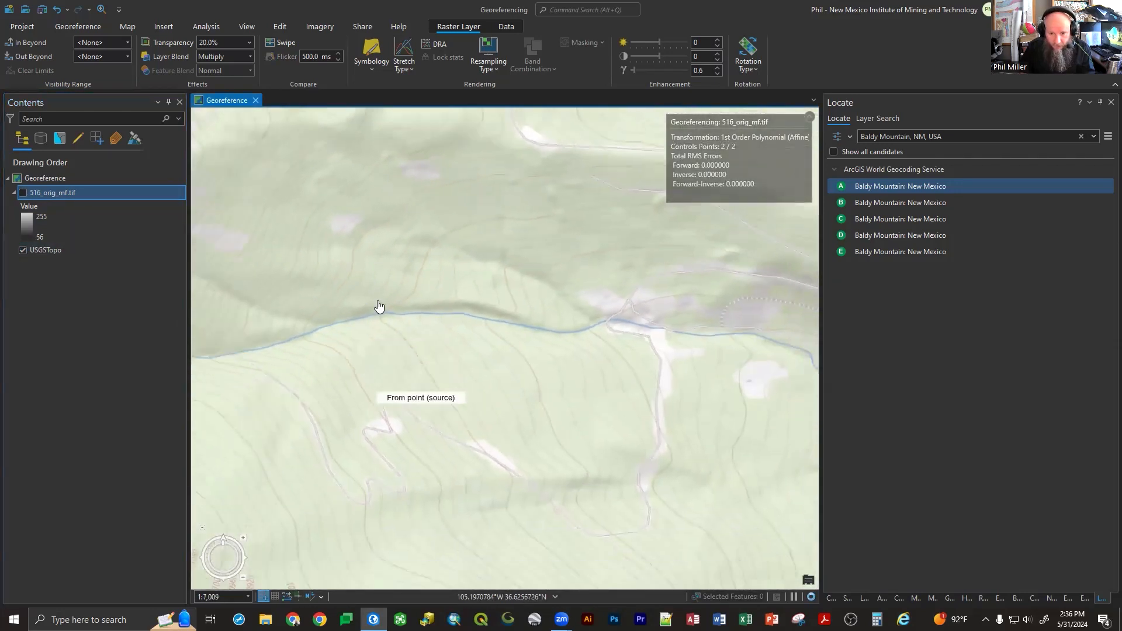
scroll(432, 356, "down", 1)
left_click_drag(466, 416, 423, 321)
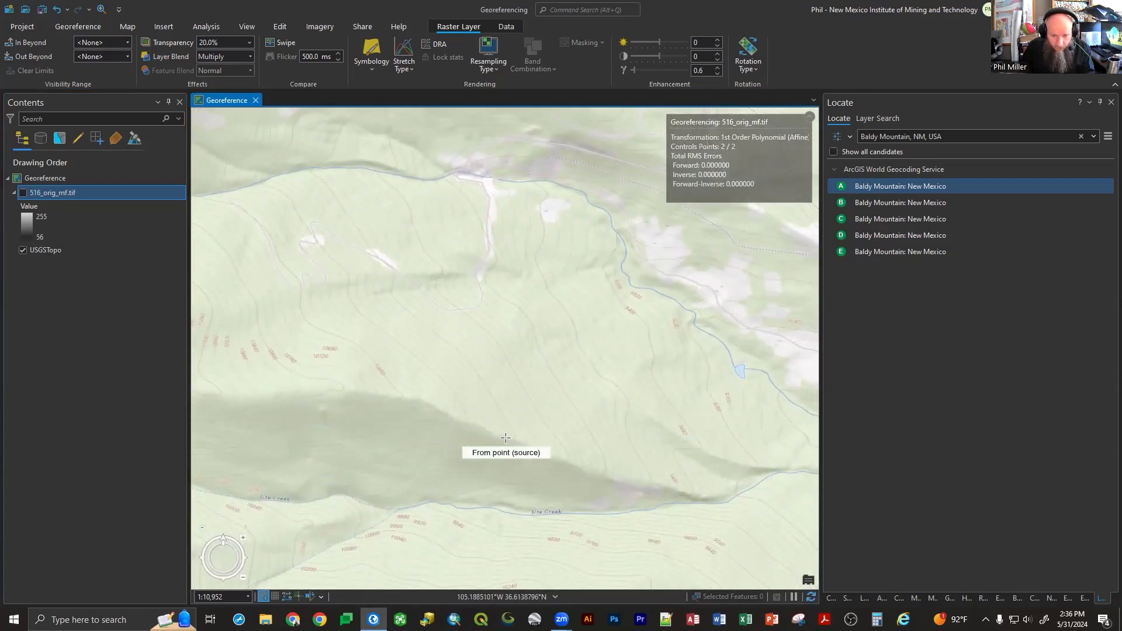
scroll(506, 438, "up", 5)
left_click_drag(430, 466, 660, 449)
left_click_drag(498, 496, 735, 356)
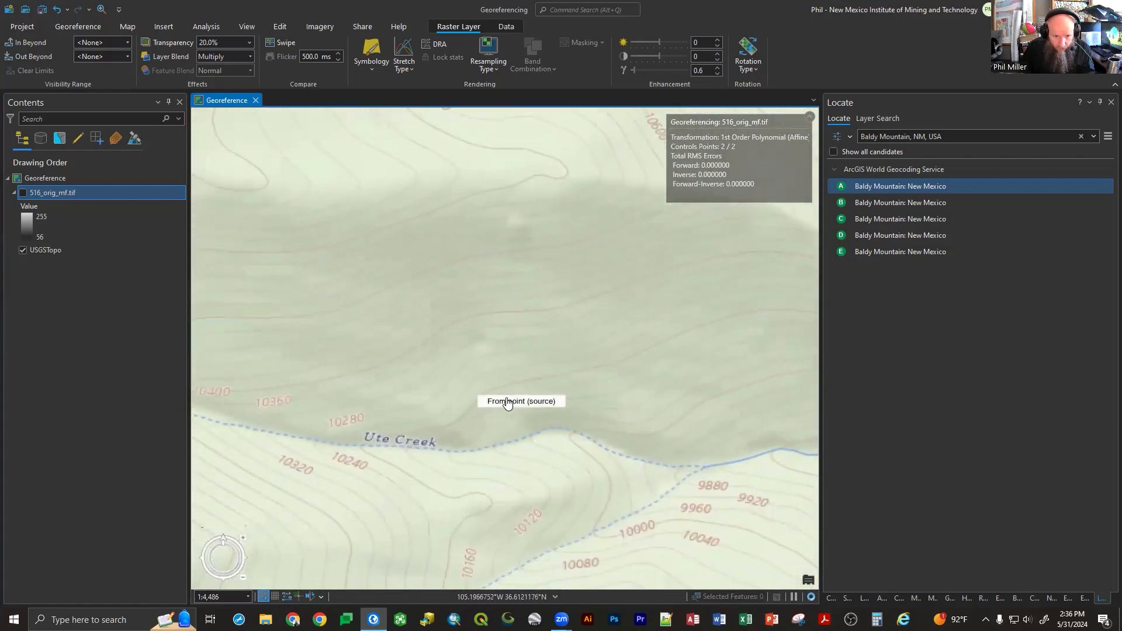
left_click_drag(495, 531, 477, 345)
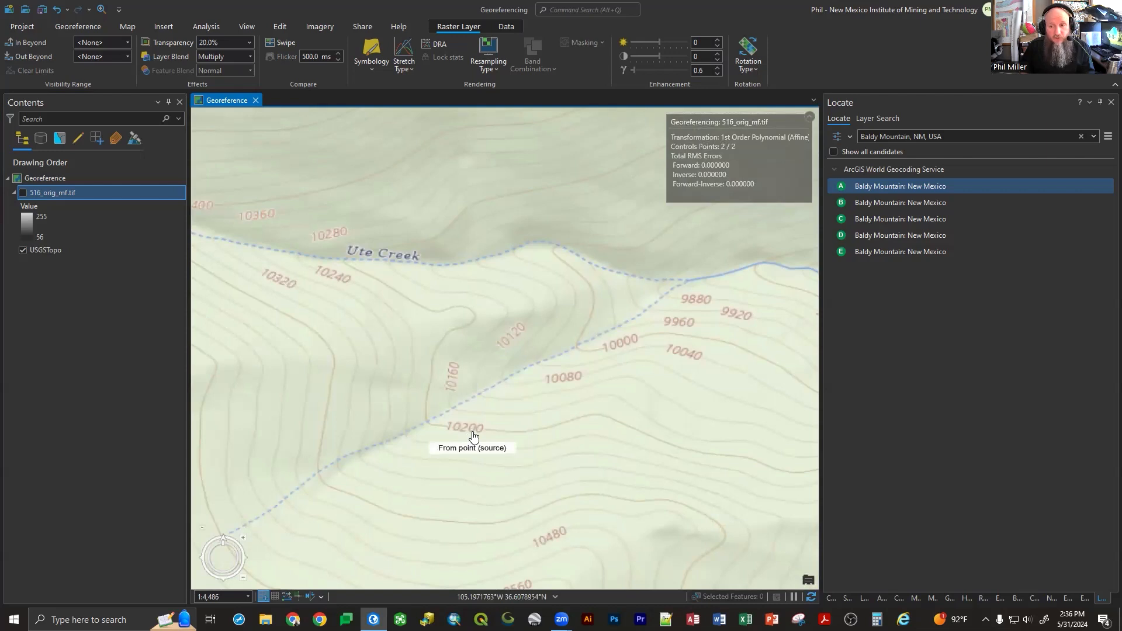
left_click_drag(474, 437, 180, 444)
left_click_drag(456, 418, 508, 446)
left_click_drag(314, 405, 530, 462)
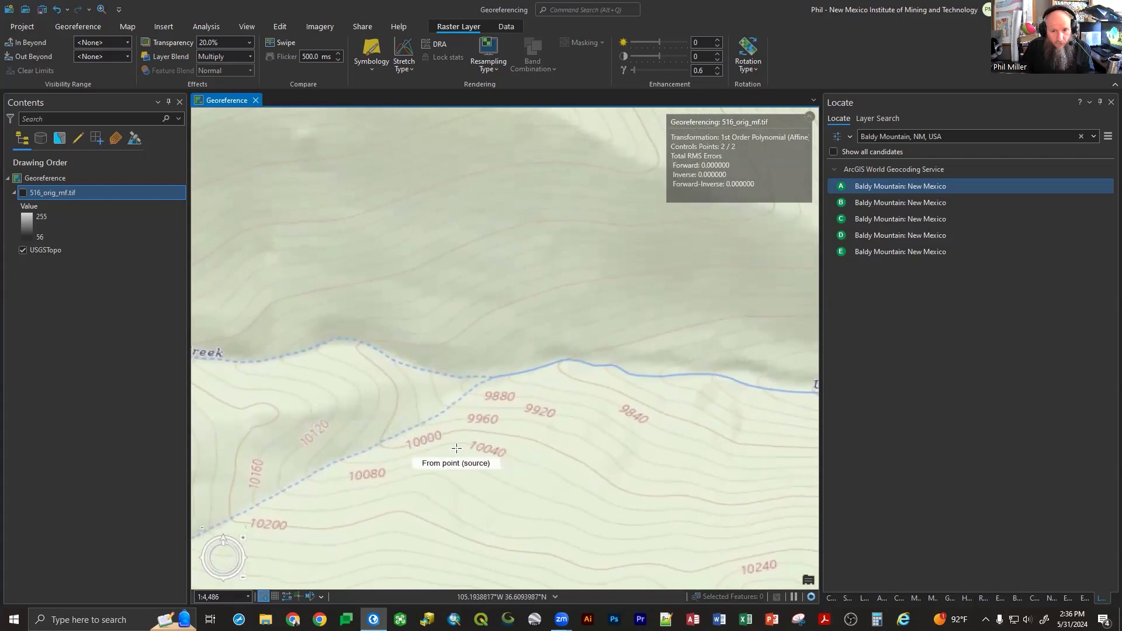
scroll(457, 409, "down", 3)
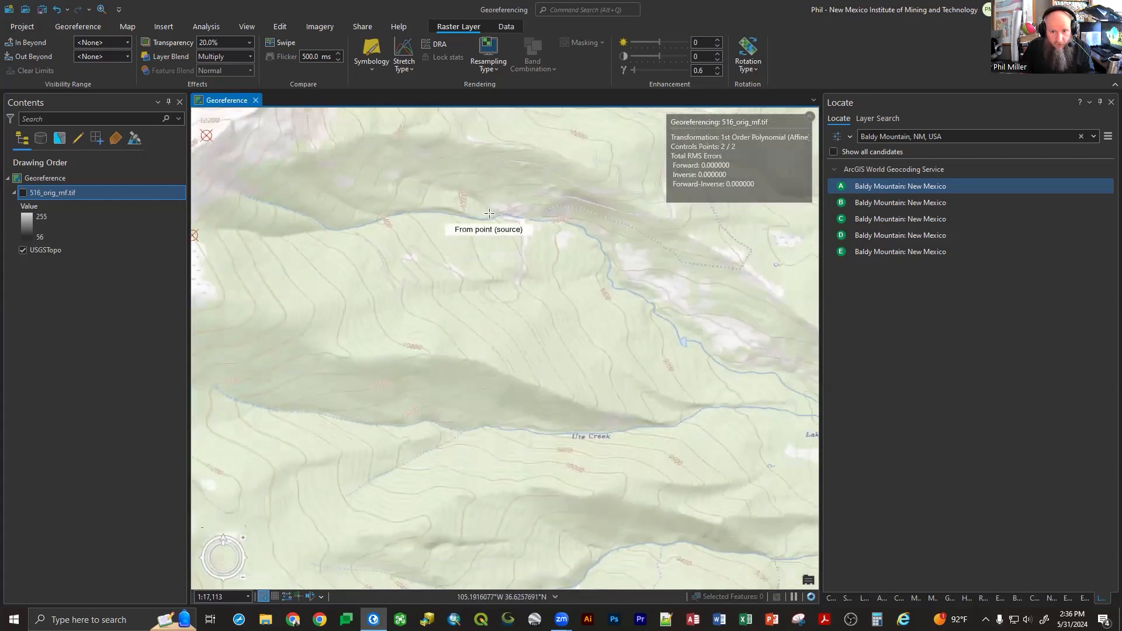
- Show 516_orig_mf.tif again and trace its creek and contour lines between Aztec Mill and Montezuma
left_click(23, 192)
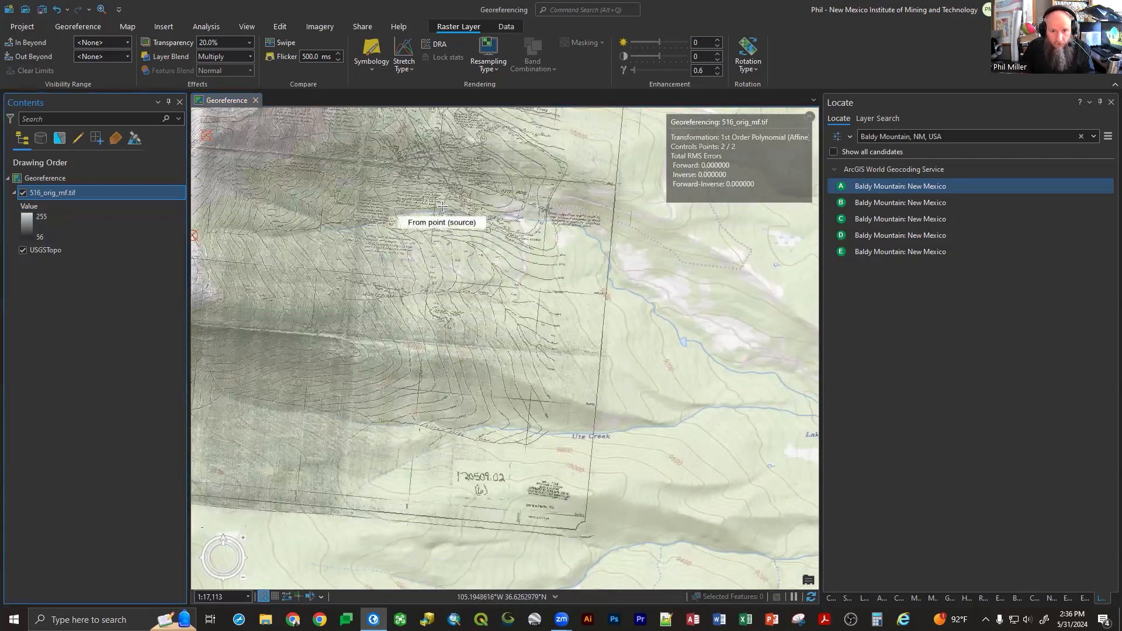
scroll(412, 213, "up", 5)
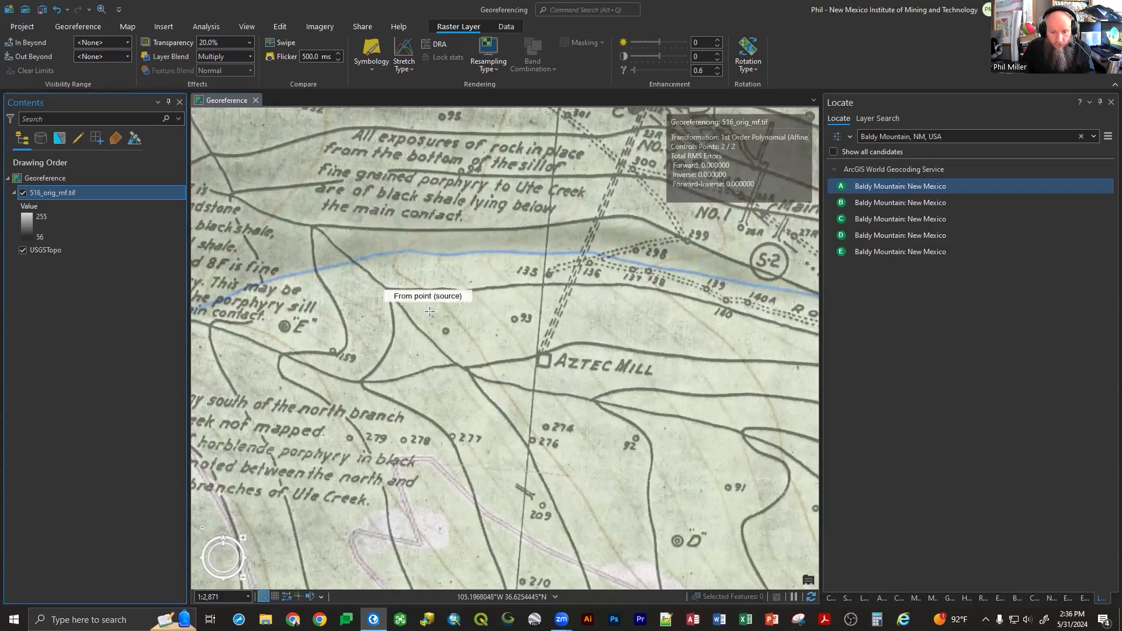
left_click_drag(427, 423, 395, 177)
left_click_drag(455, 428, 434, 136)
left_click_drag(470, 376, 330, 66)
left_click_drag(492, 458, 590, 477)
left_click_drag(515, 232, 560, 482)
left_click_drag(478, 184, 565, 362)
left_click_drag(504, 275, 549, 381)
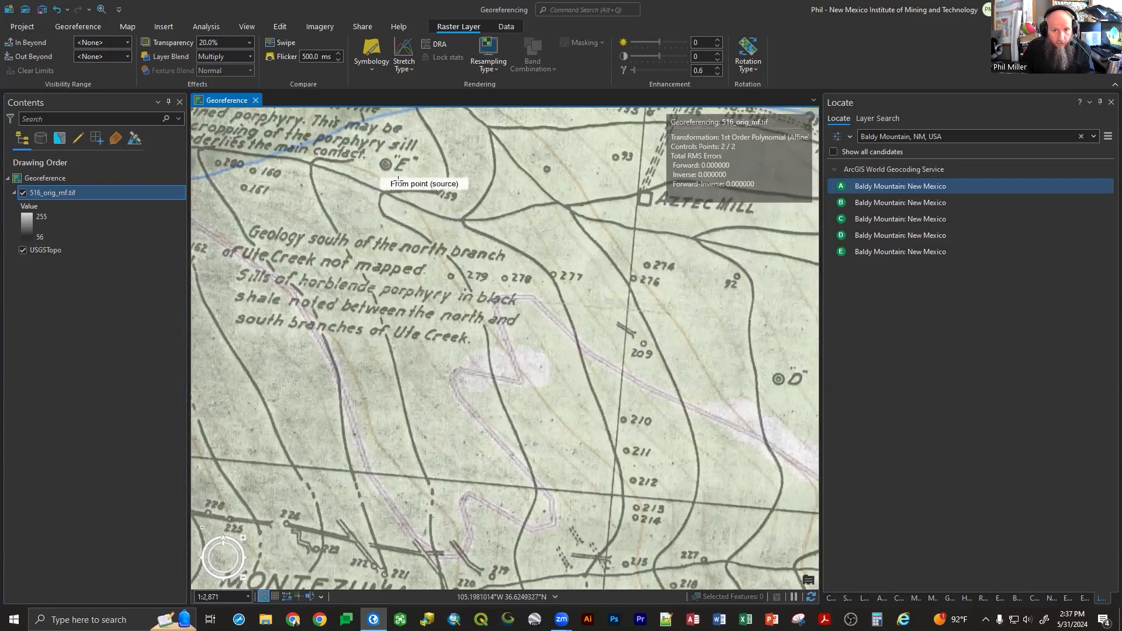
- Hide 516_orig_mf.tif and follow the USGS topo contours between Ute Creek and the north stream to identify matching crossings
left_click(17, 193)
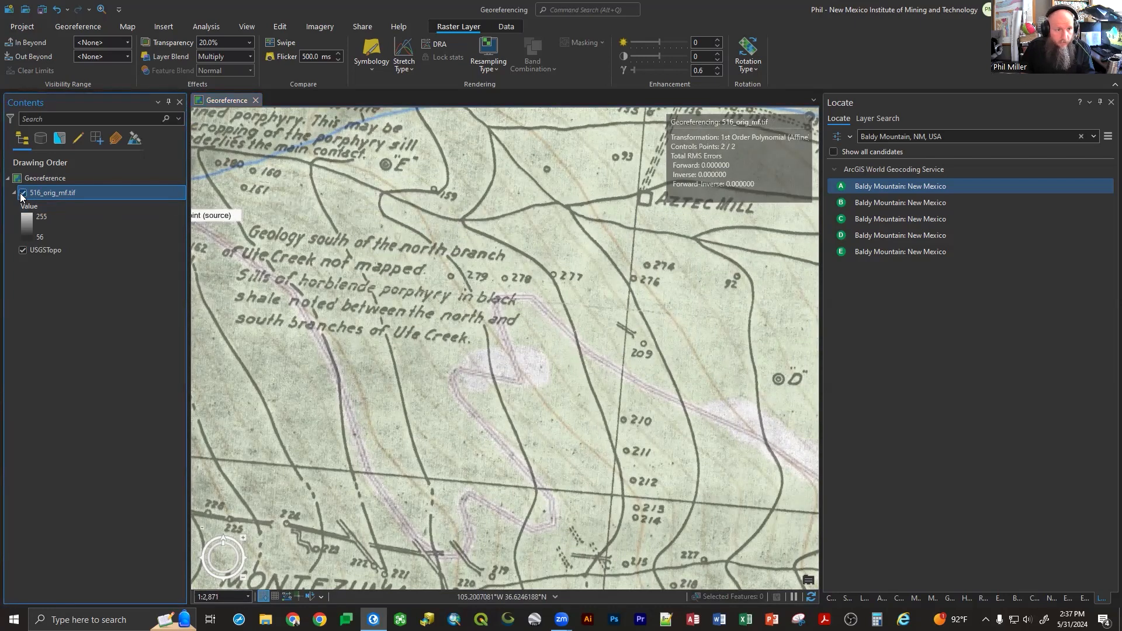
left_click(23, 193)
scroll(464, 280, "down", 2)
left_click_drag(530, 379, 402, 123)
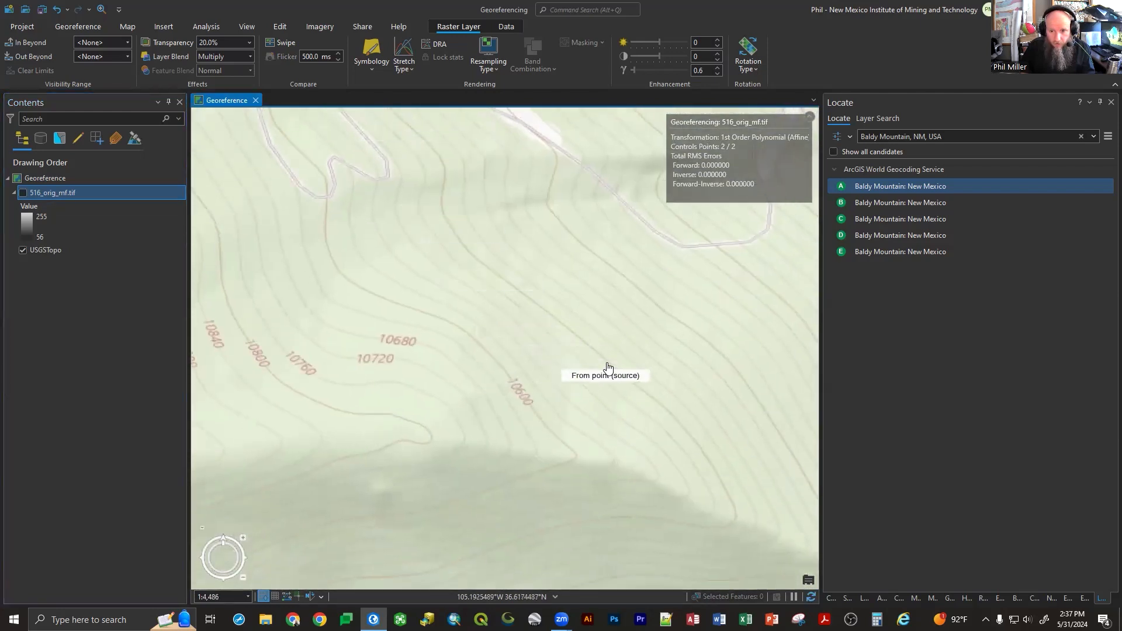
left_click_drag(608, 367, 473, 200)
left_click_drag(491, 365, 681, 316)
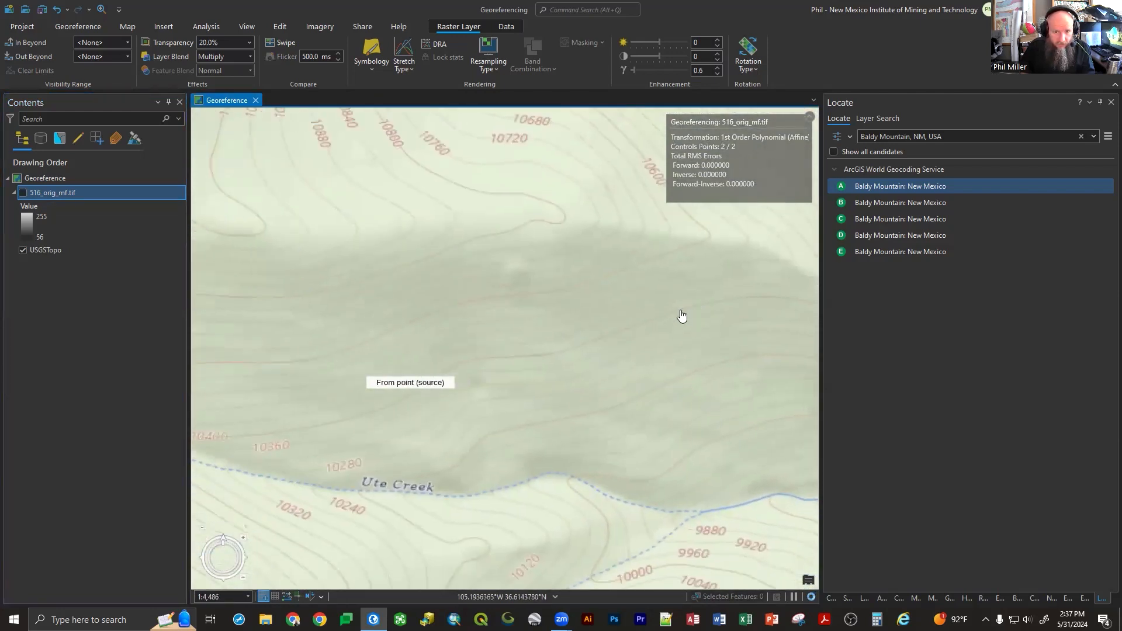
left_click_drag(479, 375, 684, 359)
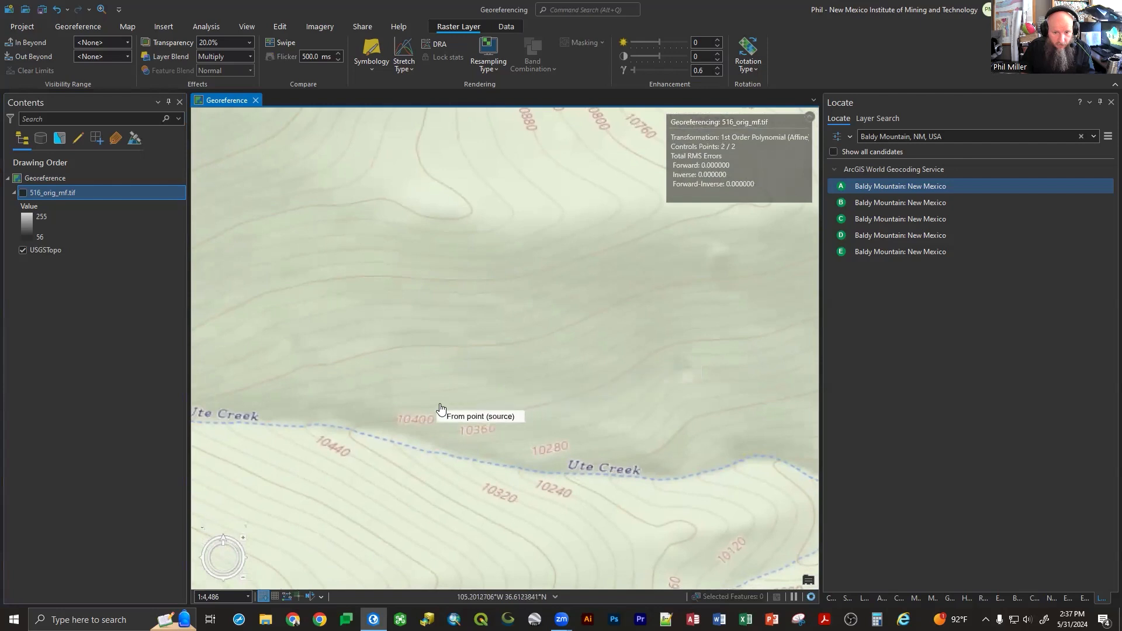
left_click_drag(596, 432, 328, 358)
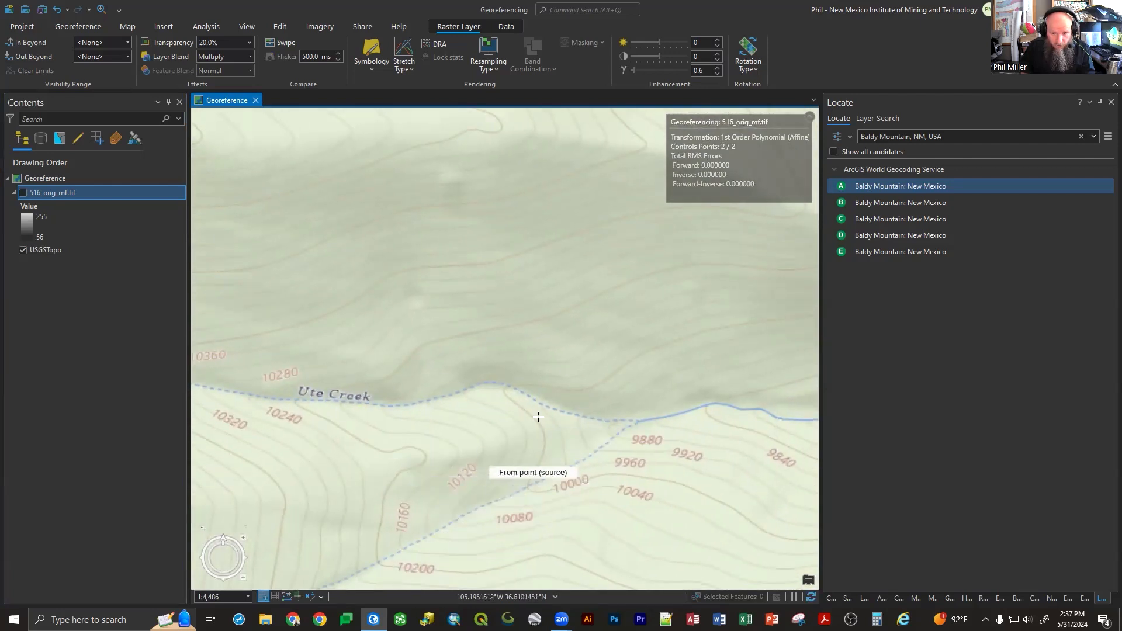
left_click_drag(633, 371, 350, 476)
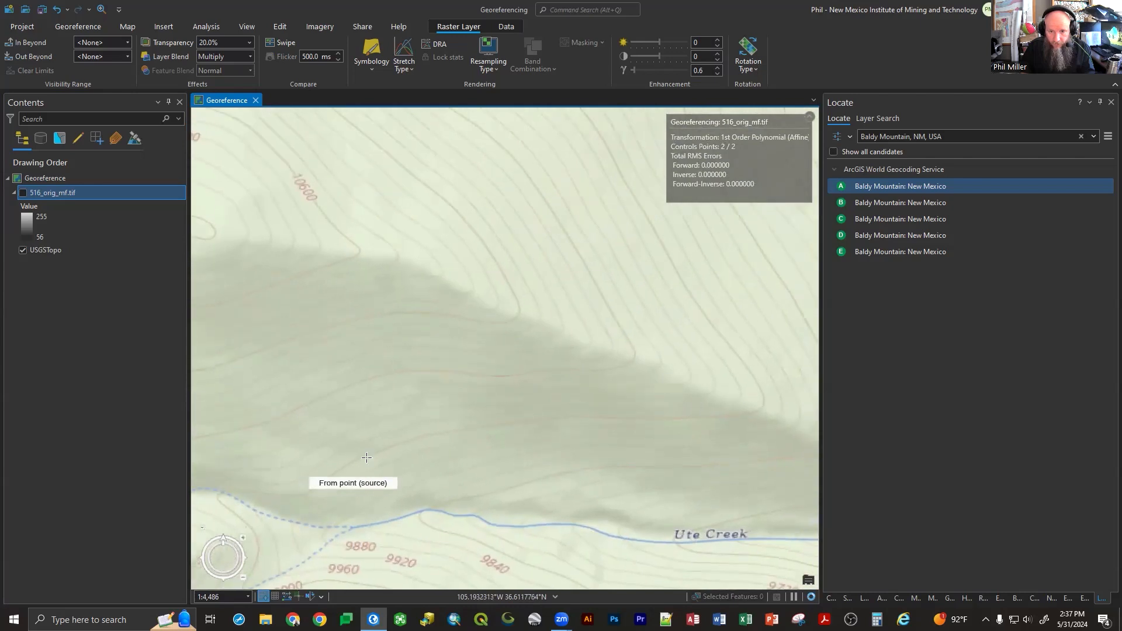
left_click_drag(678, 242, 683, 524)
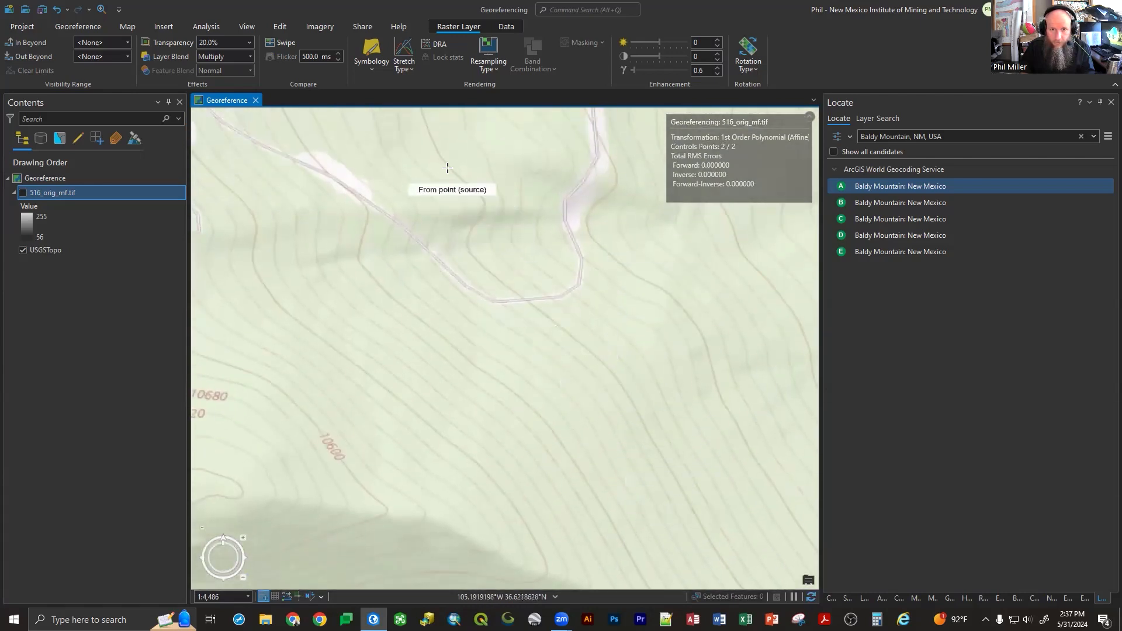
left_click_drag(448, 168, 574, 468)
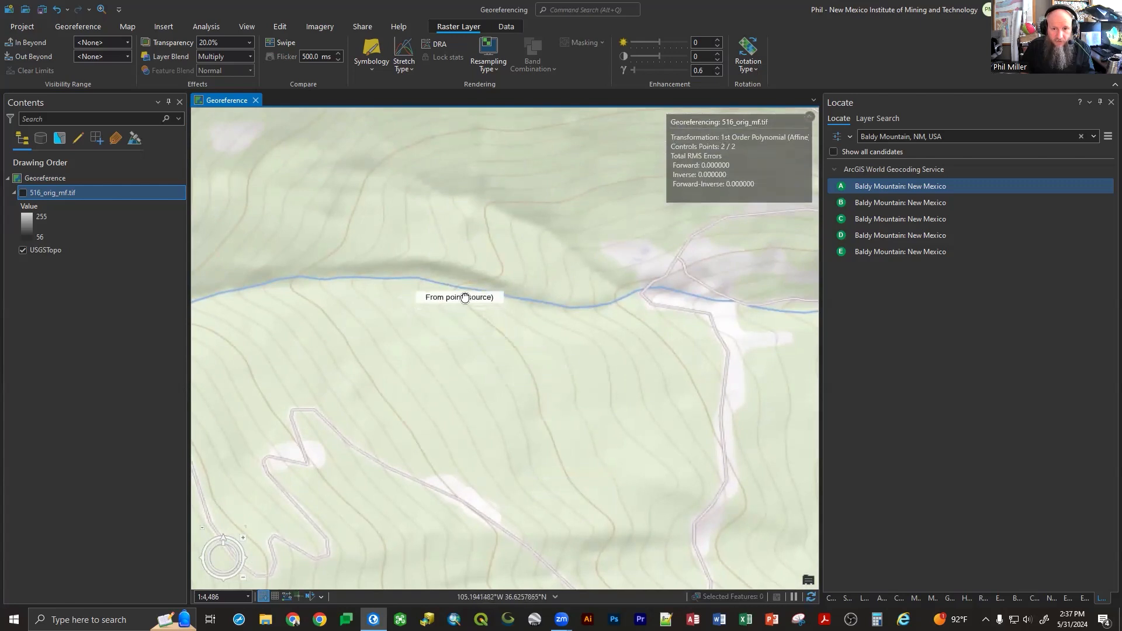
left_click_drag(465, 298, 488, 309)
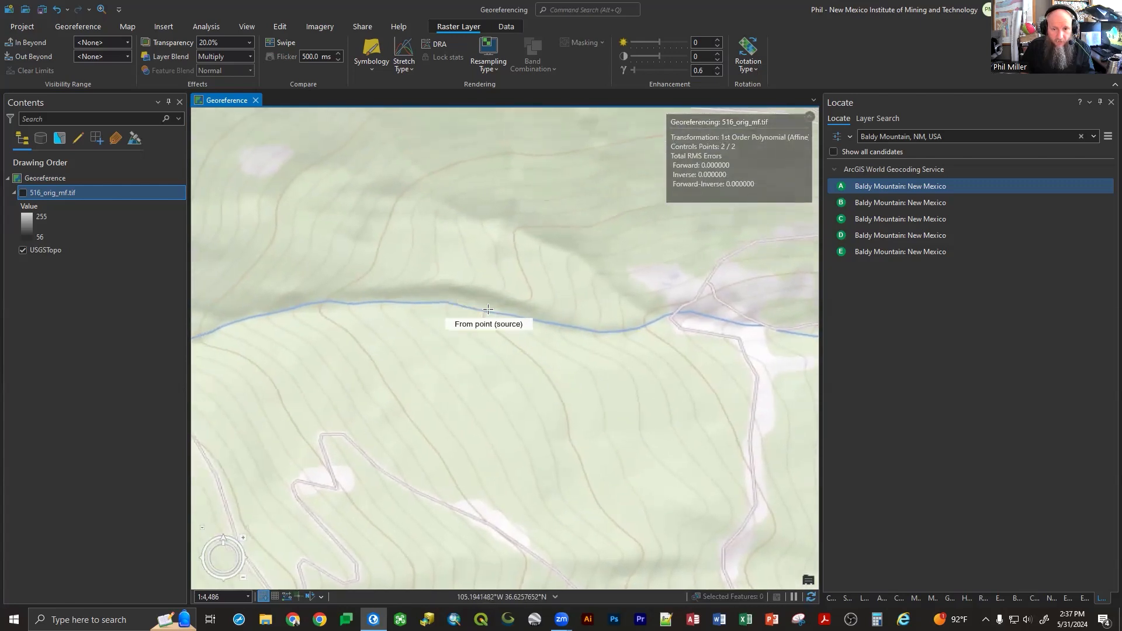
- Show 516_orig_mf.tif again and compare its creek and contour junctions around Aztec Mill, Montezuma and point E with the topo
left_click(23, 192)
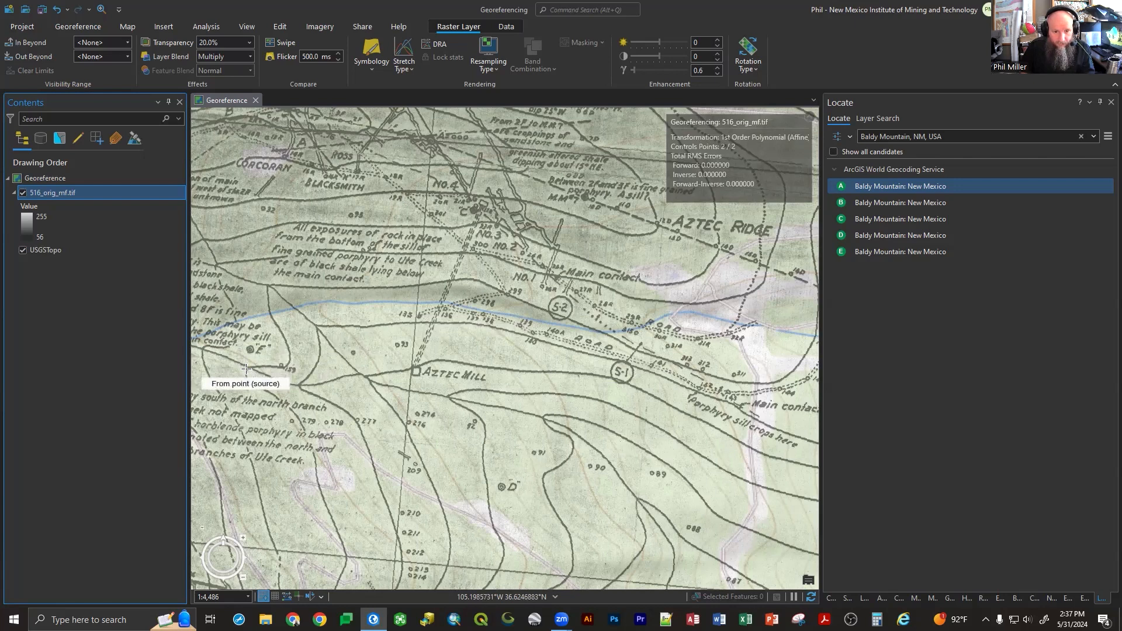
left_click_drag(313, 441, 409, 296)
left_click_drag(474, 507, 502, 485)
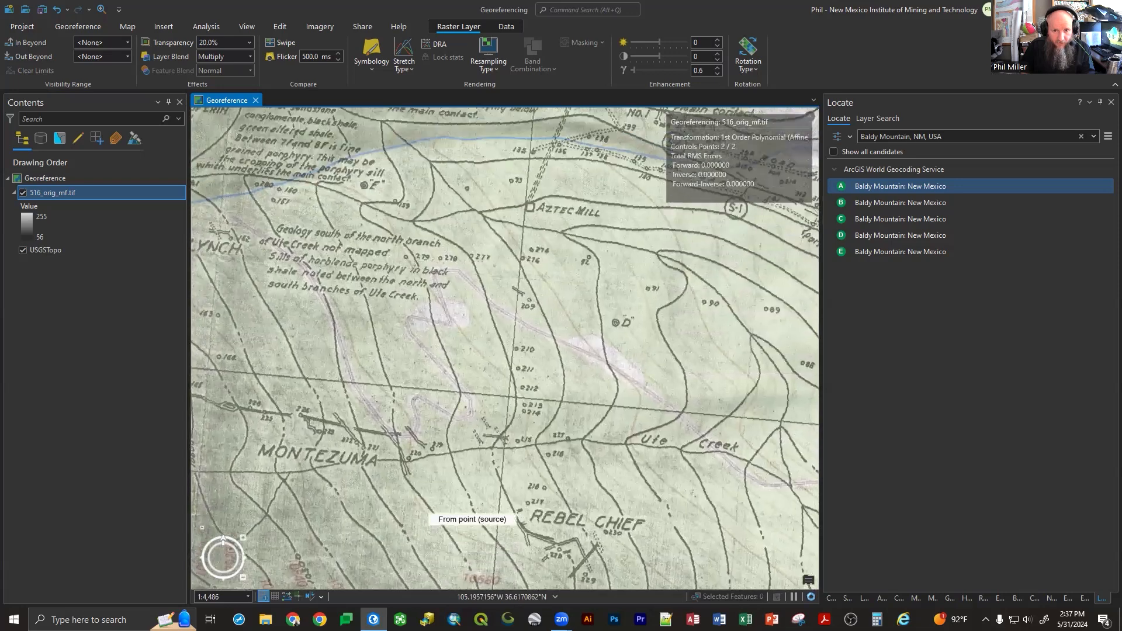
left_click_drag(349, 255, 287, 318)
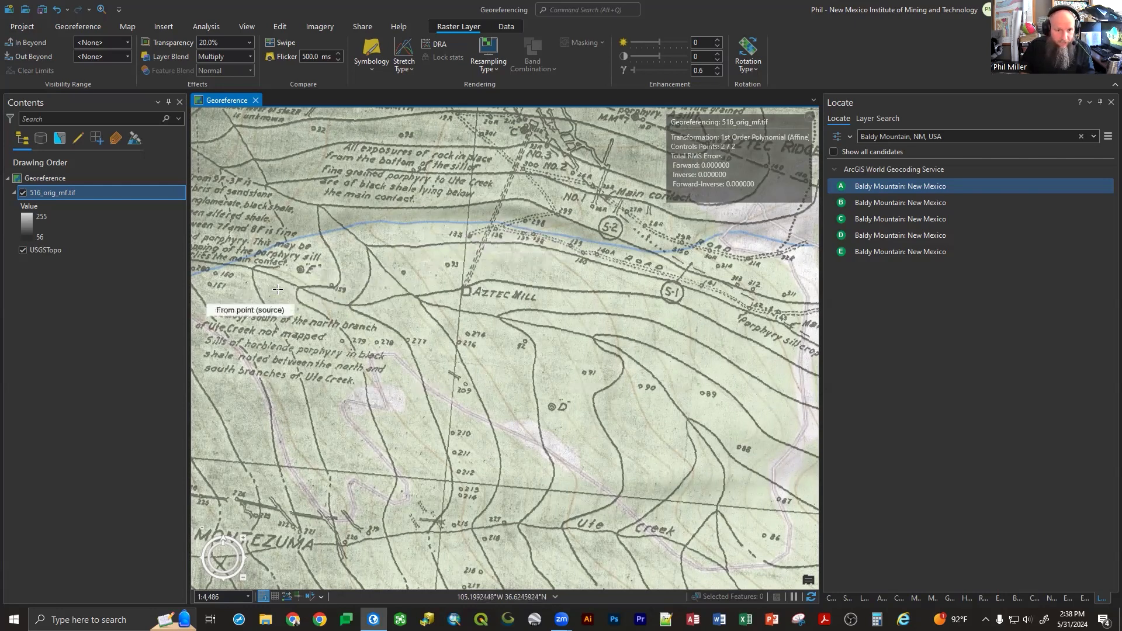
- Place a source control point on the scanned map's creek and contour junction just south of point E
scroll(292, 284, "up", 3)
scroll(292, 284, "up", 8)
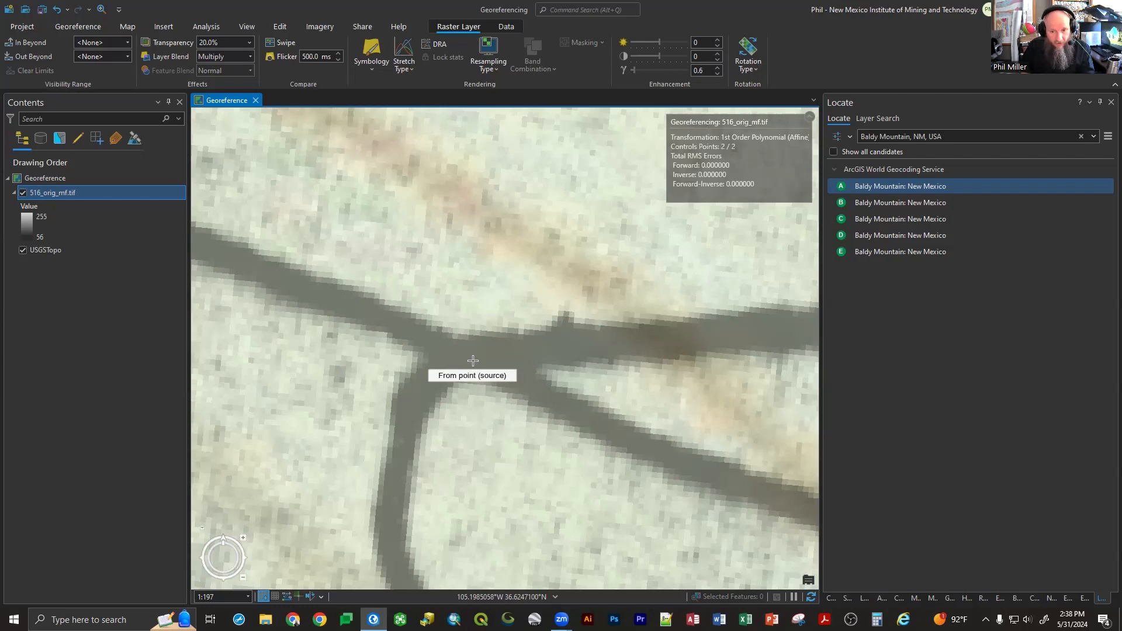
left_click(458, 367)
- Hide 516_orig_mf.tif and place the target point where the brown index contour crosses the blue stream on the USGS topo
scroll(339, 415, "down", 11)
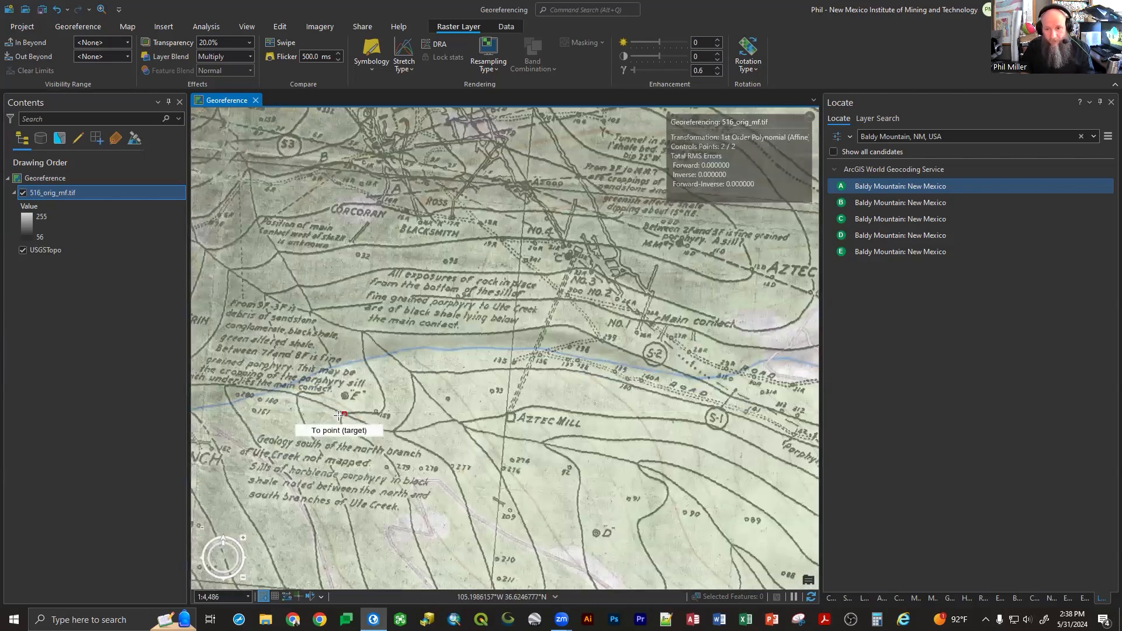
scroll(514, 385, "up", 3)
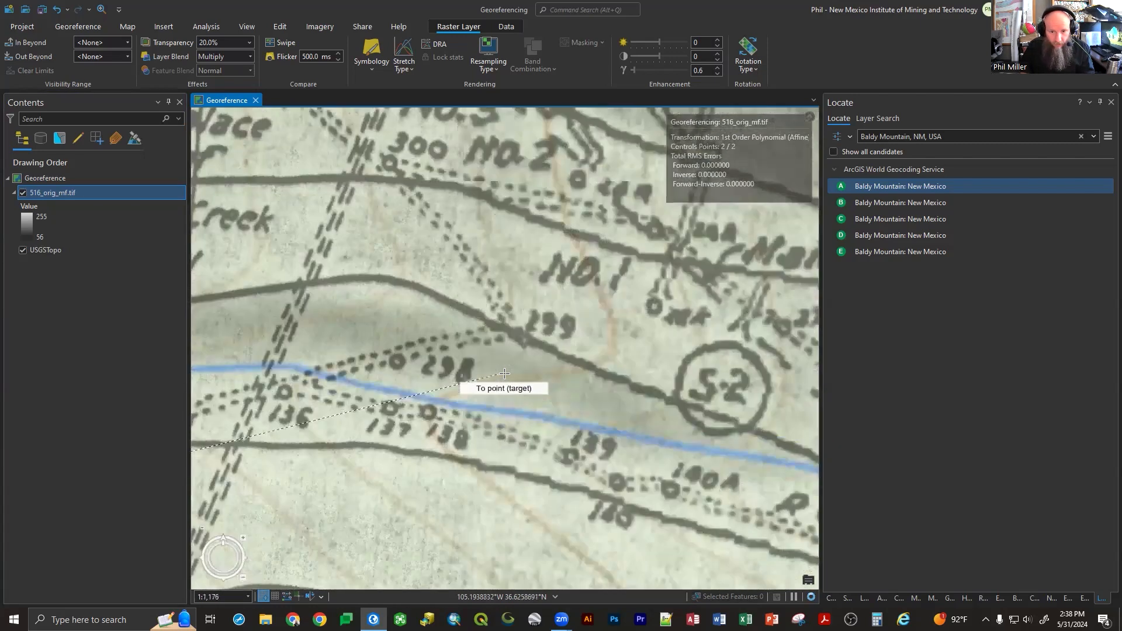
scroll(435, 396, "up", 3)
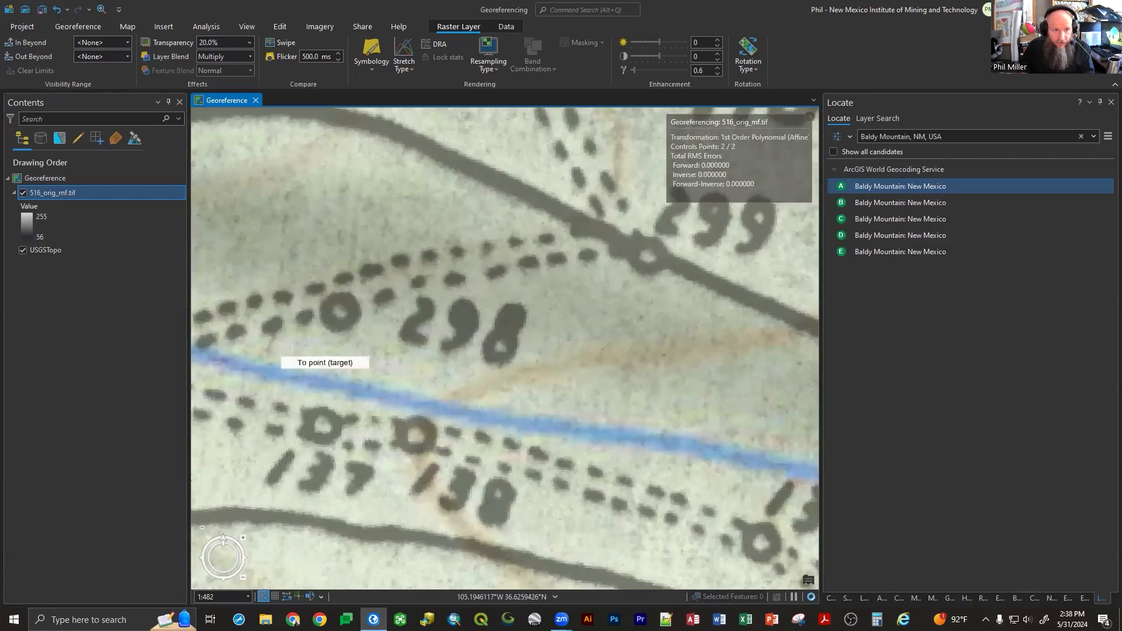
left_click(22, 193)
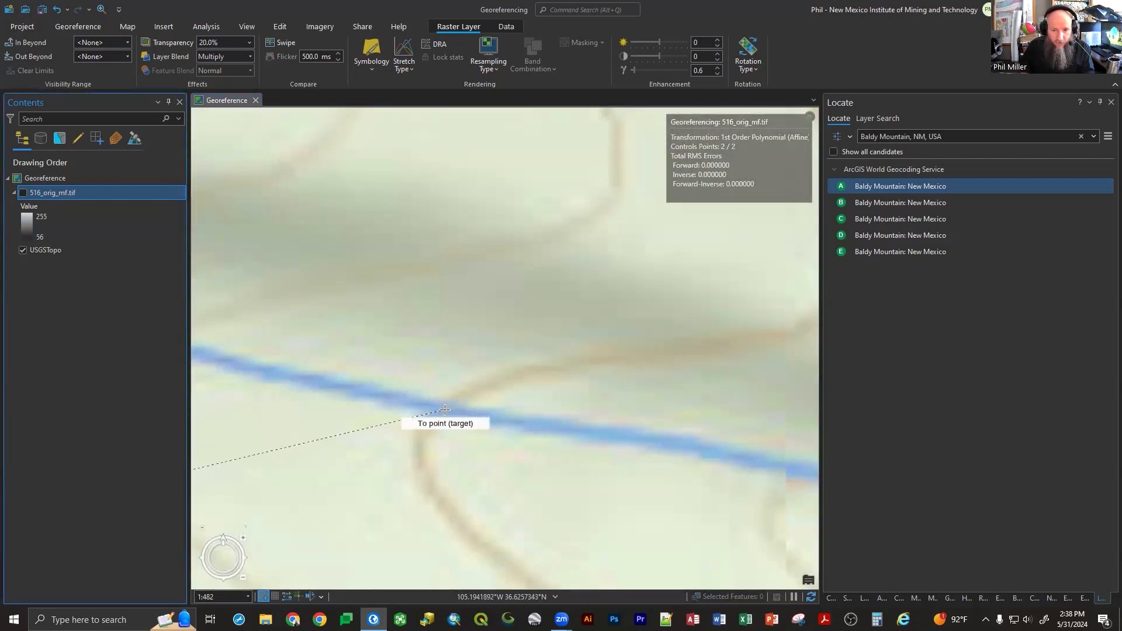
left_click(445, 409)
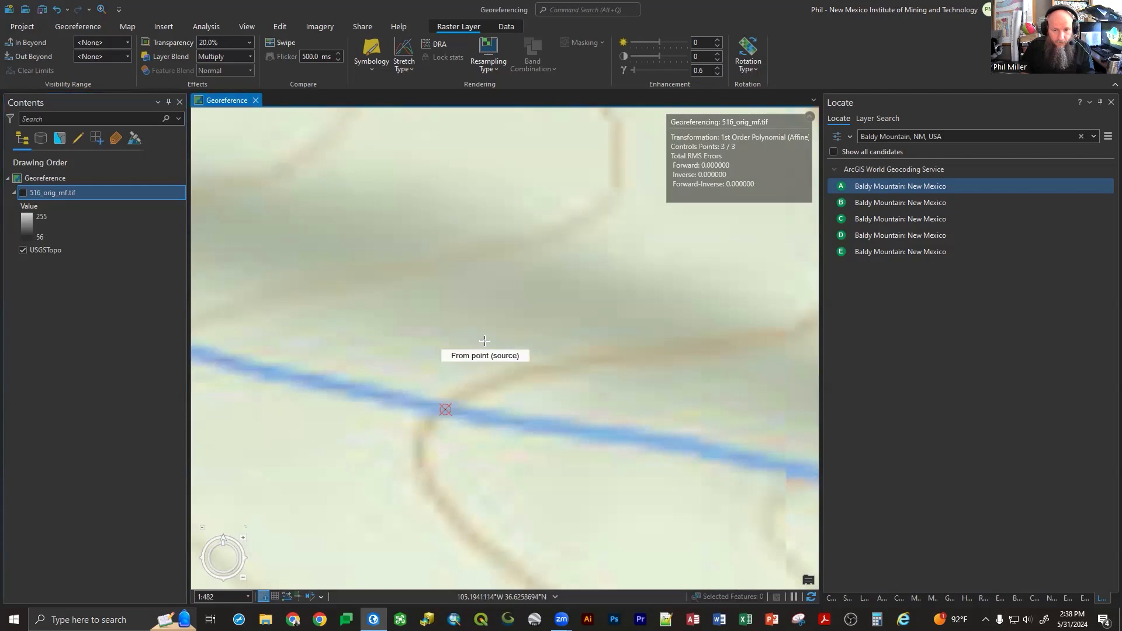
- Show the scanned map again and check its creek alignment with the USGS topo from Lynch east past Aztec Mill and Rebel Chief
scroll(537, 286, "down", 3)
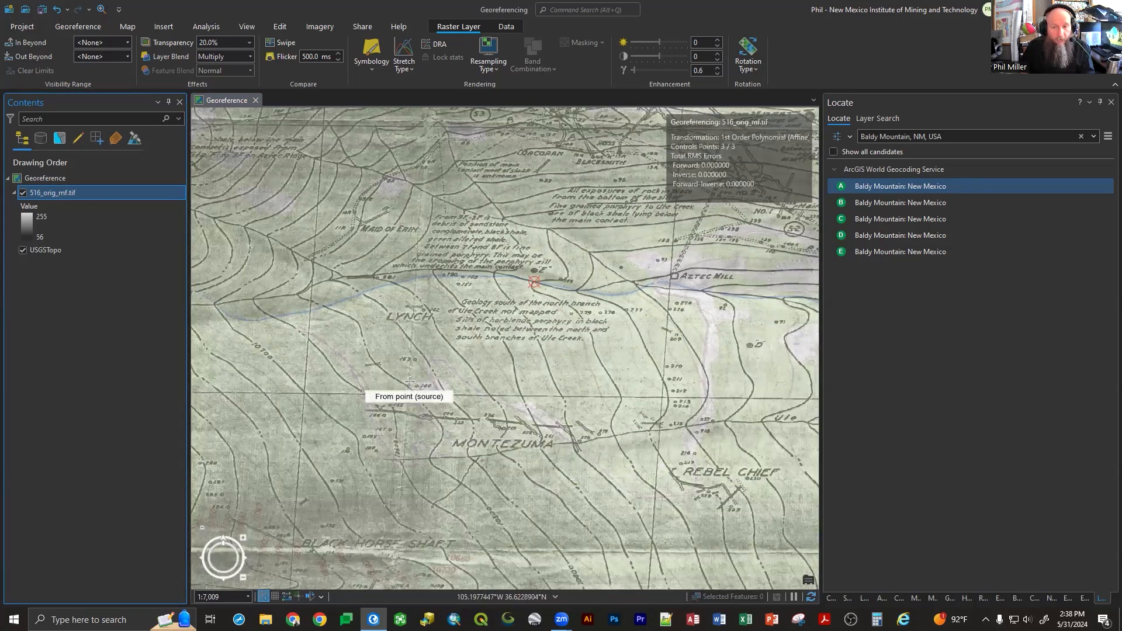
scroll(345, 374, "down", 2)
scroll(613, 435, "up", 3)
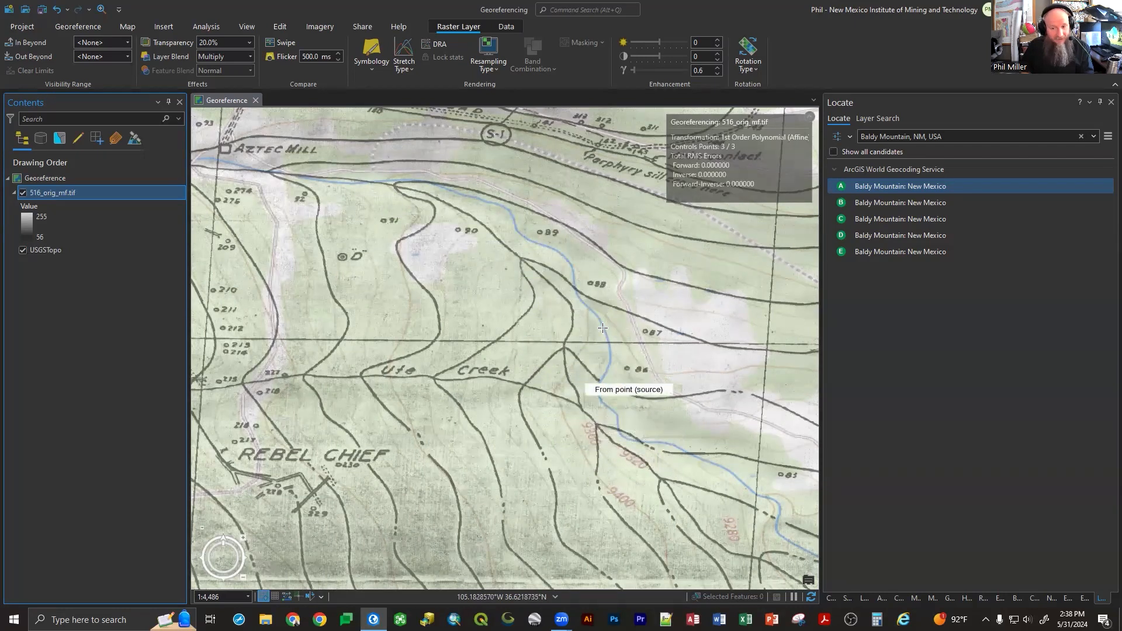
scroll(573, 306, "down", 2)
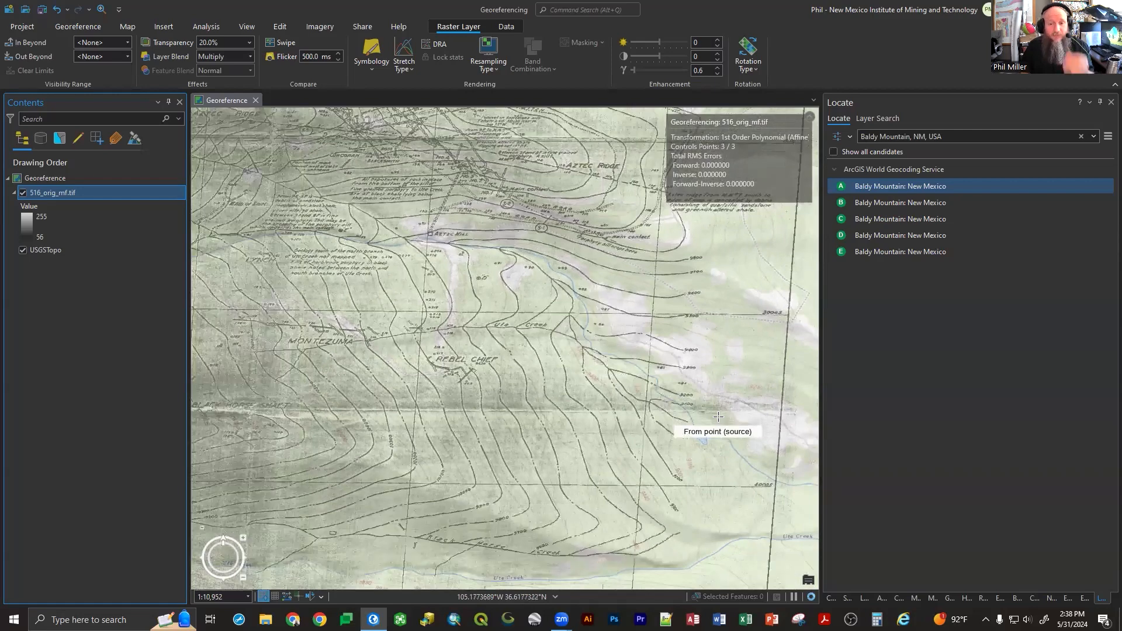
- Examine how the scanned map's creeks and contours fit the USGS topo from Rebel Chief southeast to the 9100–9400 contours and Ute Creek
scroll(623, 444, "up", 4)
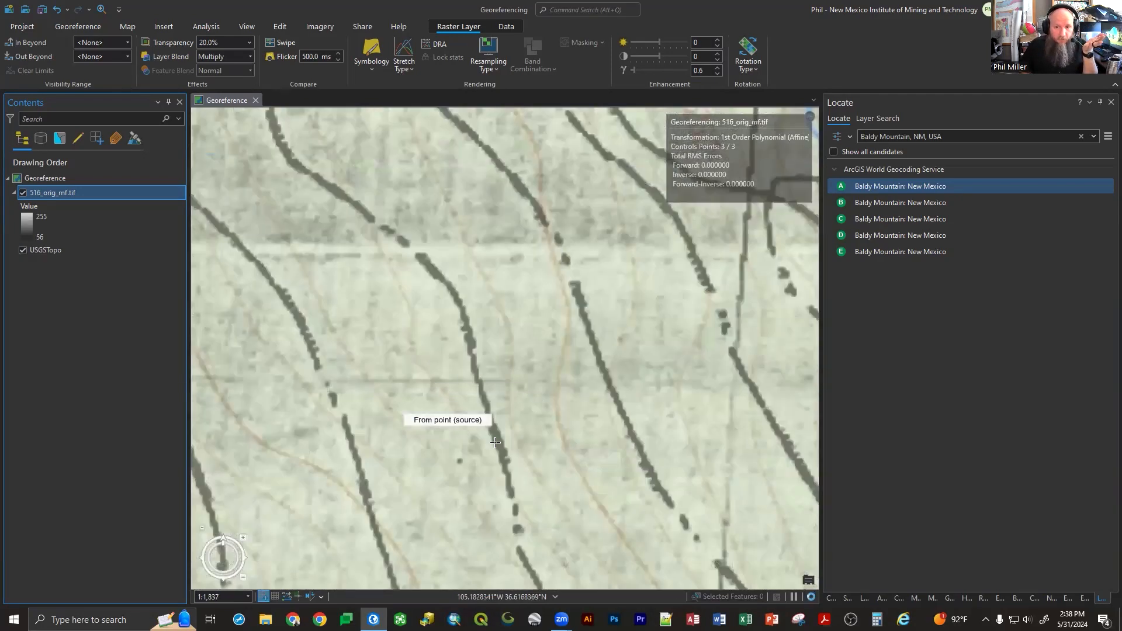
scroll(667, 324, "down", 4)
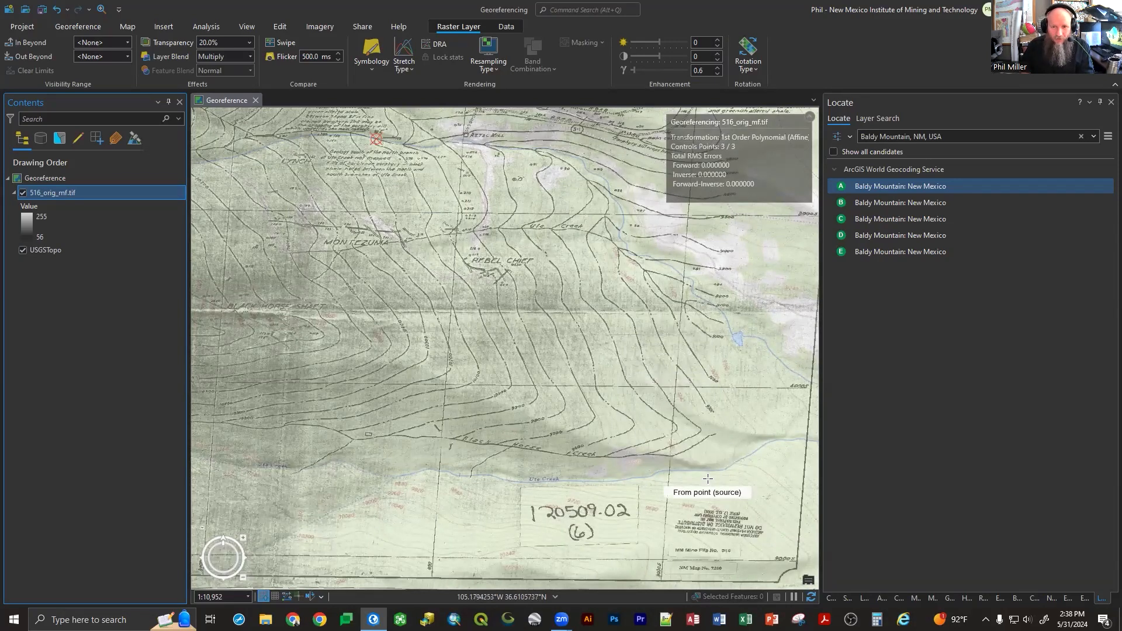
scroll(708, 478, "down", 1)
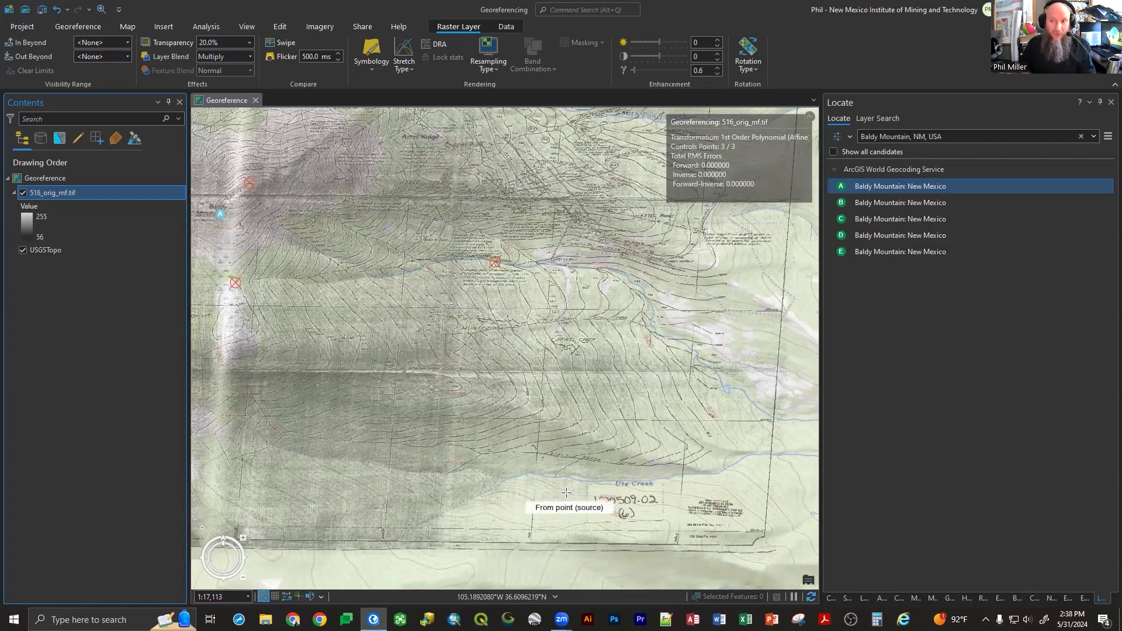
scroll(743, 372, "up", 3)
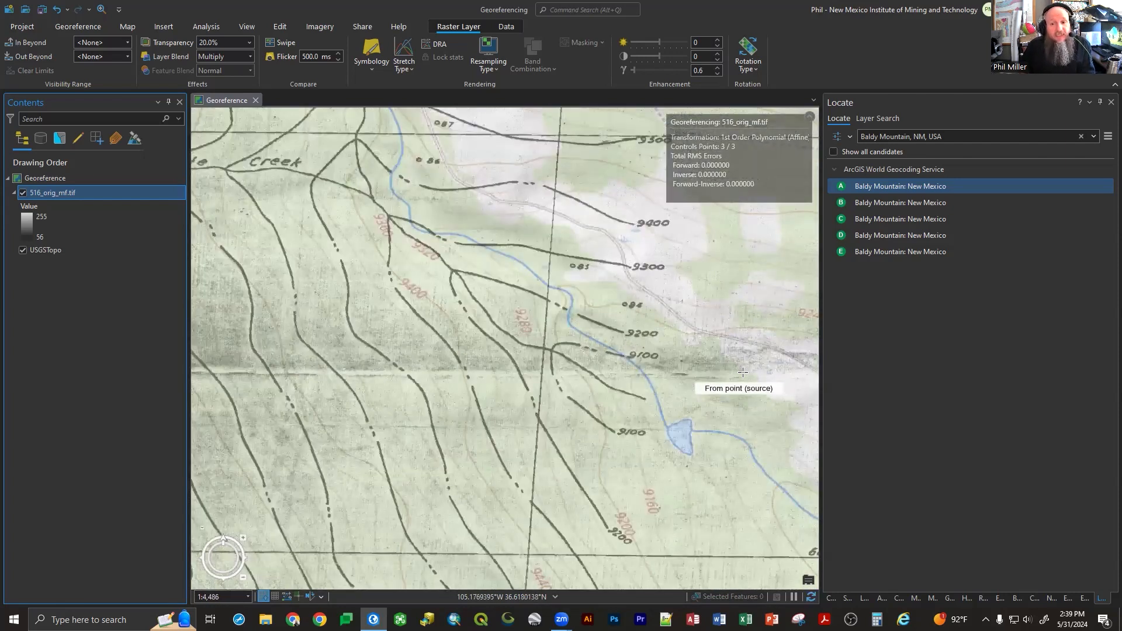
scroll(491, 447, "down", 1)
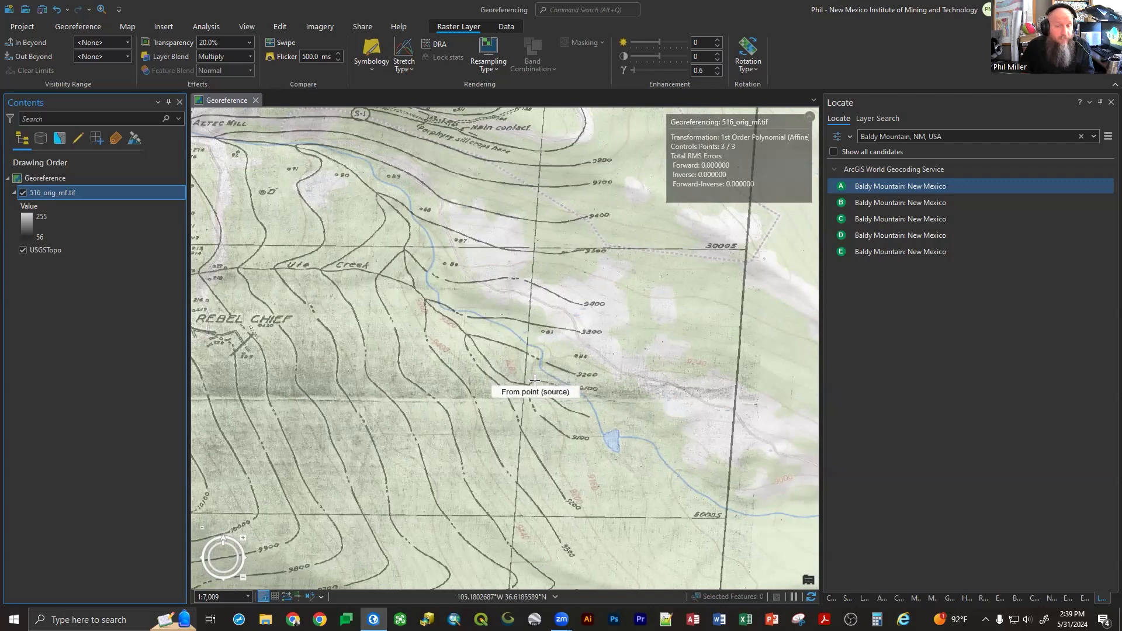
scroll(530, 381, "down", 5)
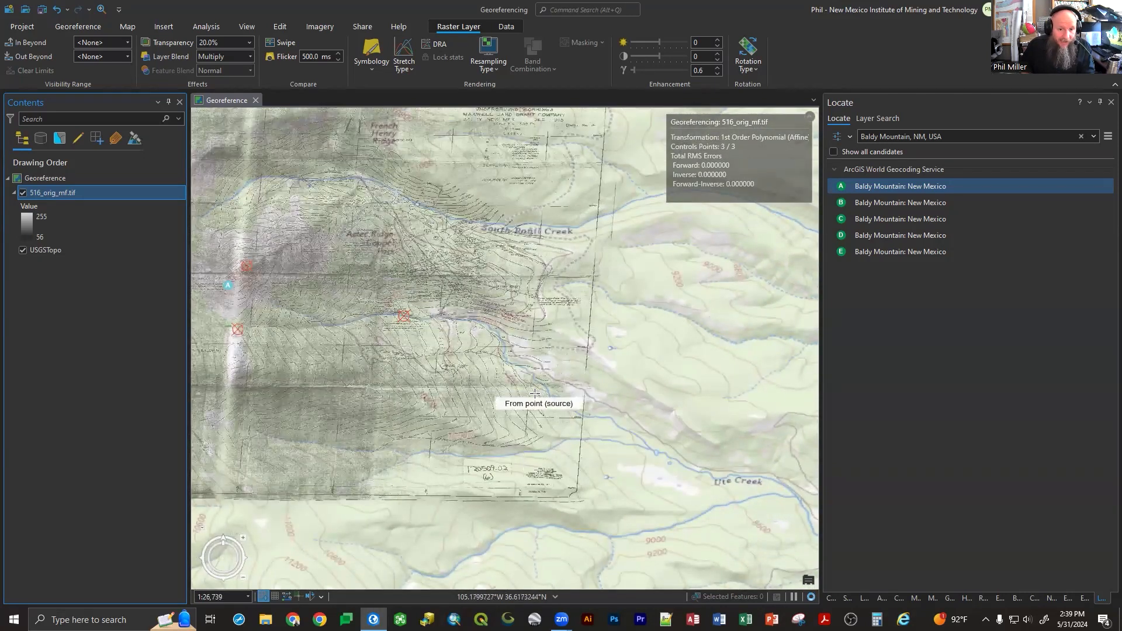
scroll(591, 445, "down", 3)
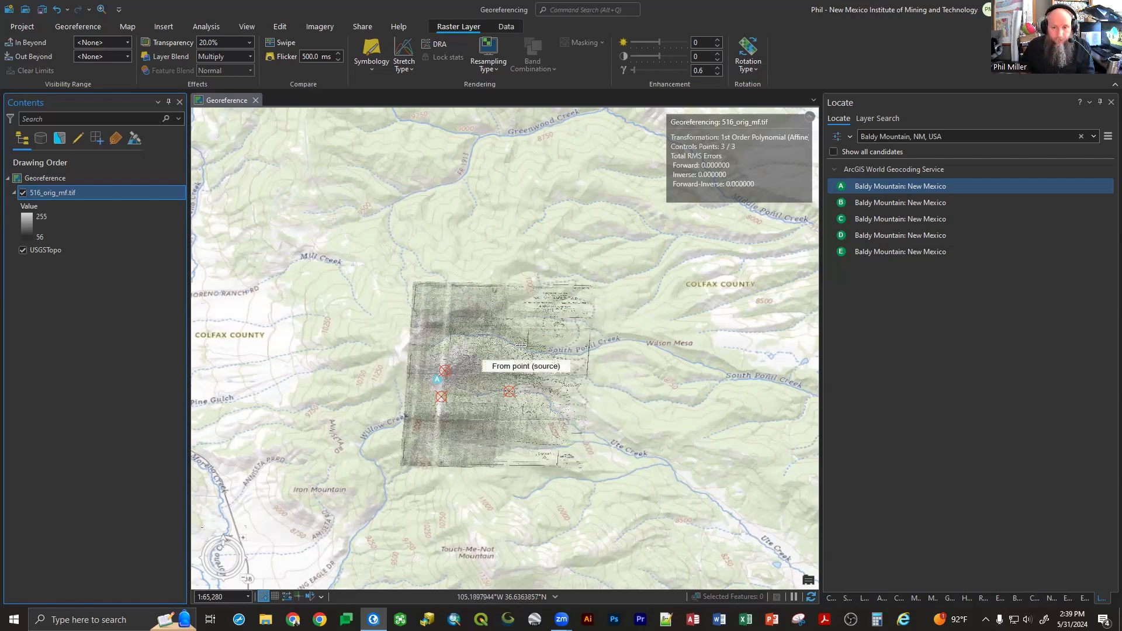
- Add a control point tying the southeast tip of the scanned 11200 contour loop below French Henry Mt. to the matching topo contour at French Henry Ridge
scroll(476, 303, "up", 2)
scroll(477, 303, "up", 5)
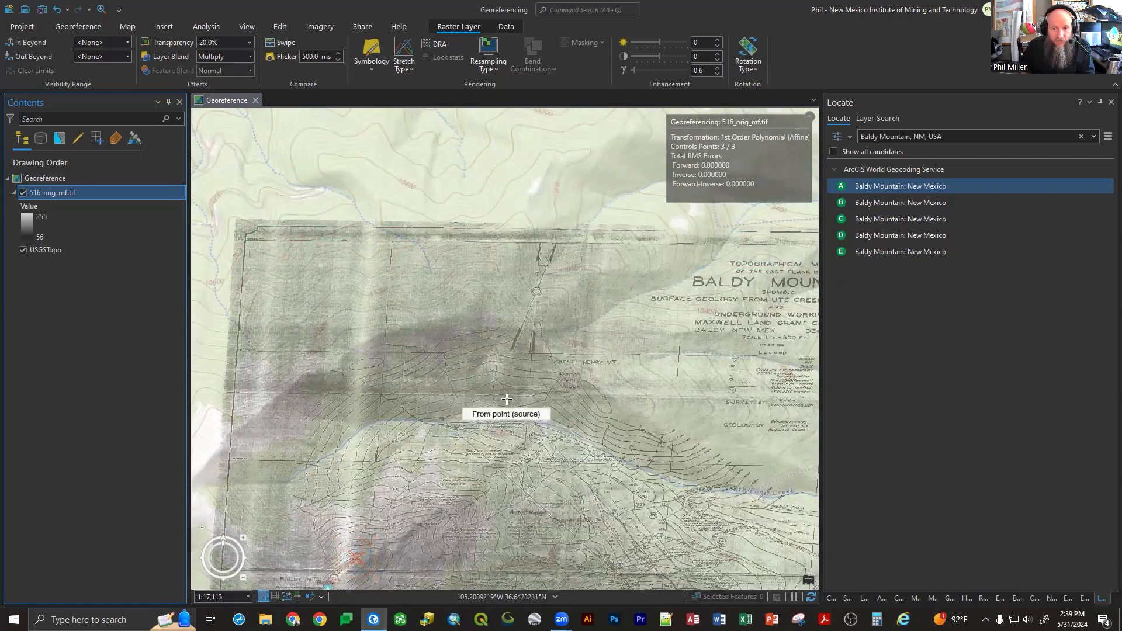
scroll(606, 408, "up", 3)
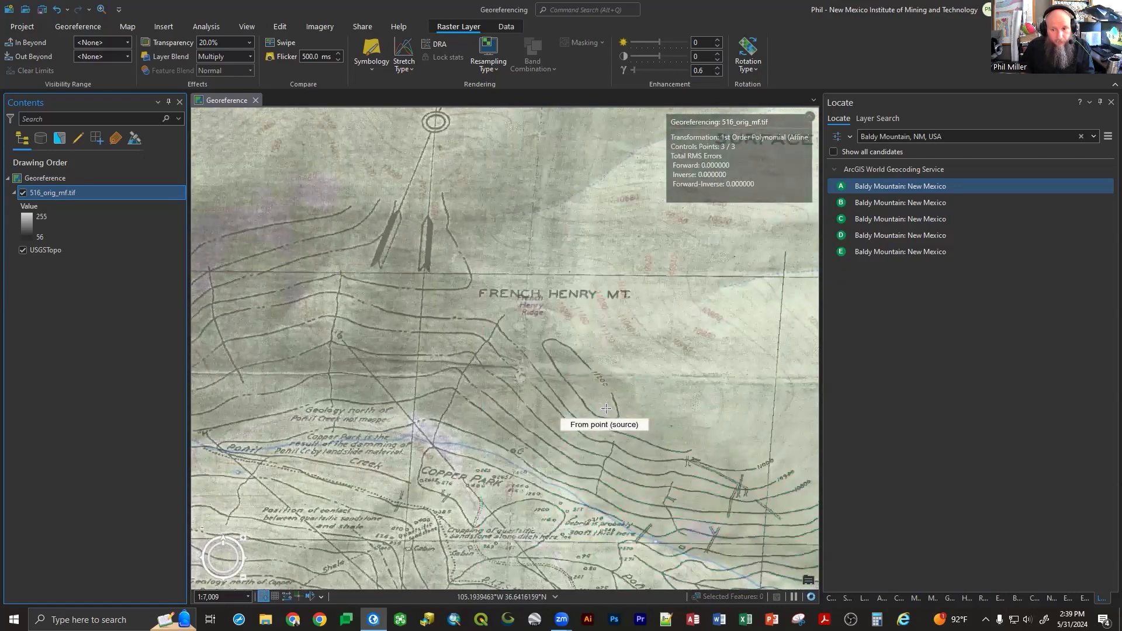
scroll(606, 409, "up", 3)
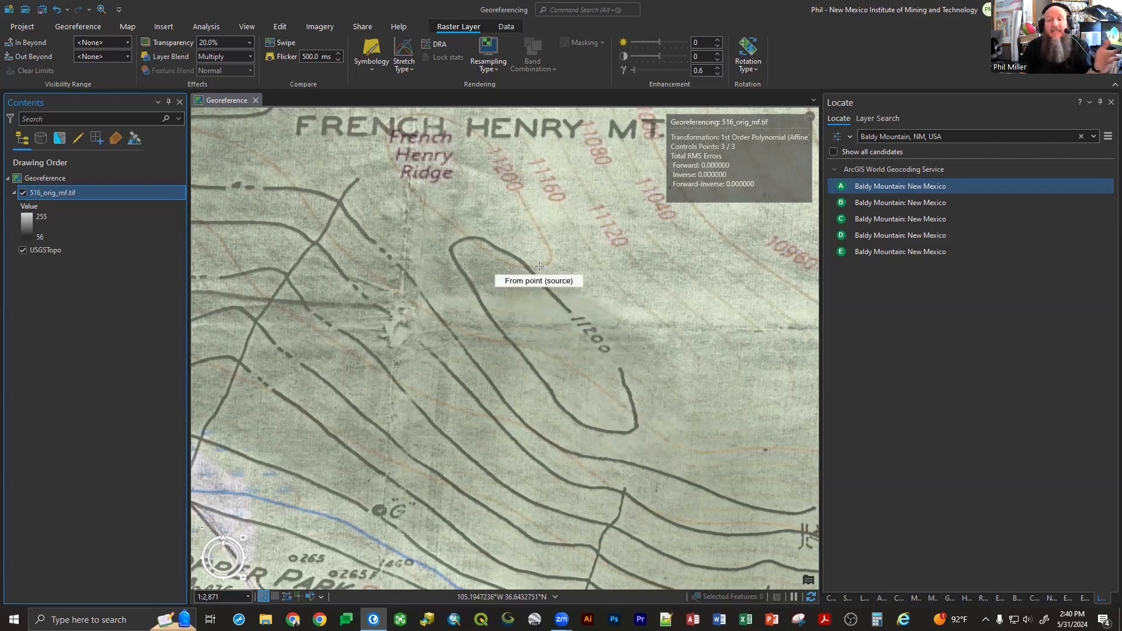
left_click(622, 433)
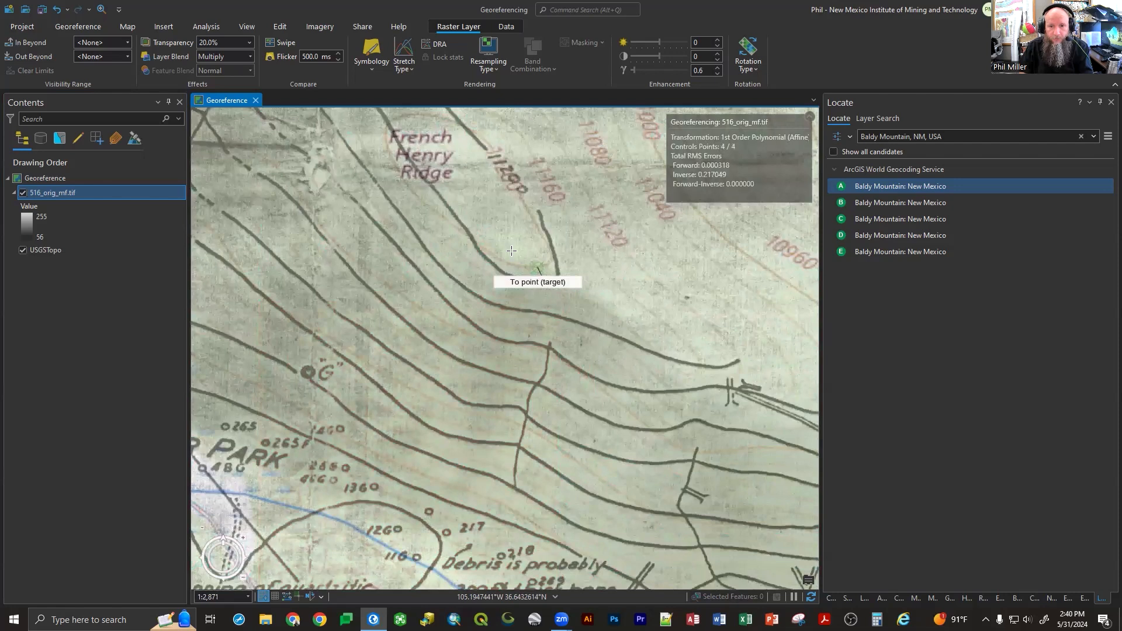
- Check the scanned map's alignment with the USGS topo around Copper Park, Ponil Creek, Baldy Mt. and Lynch, and across the whole sheet
scroll(482, 169, "down", 2)
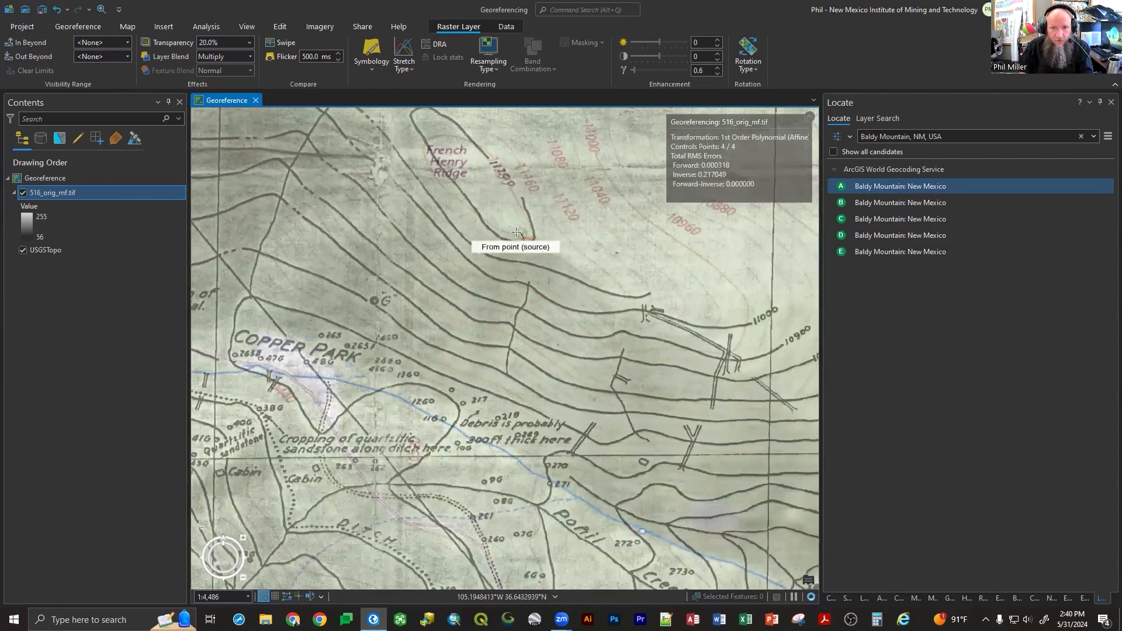
scroll(516, 232, "down", 2)
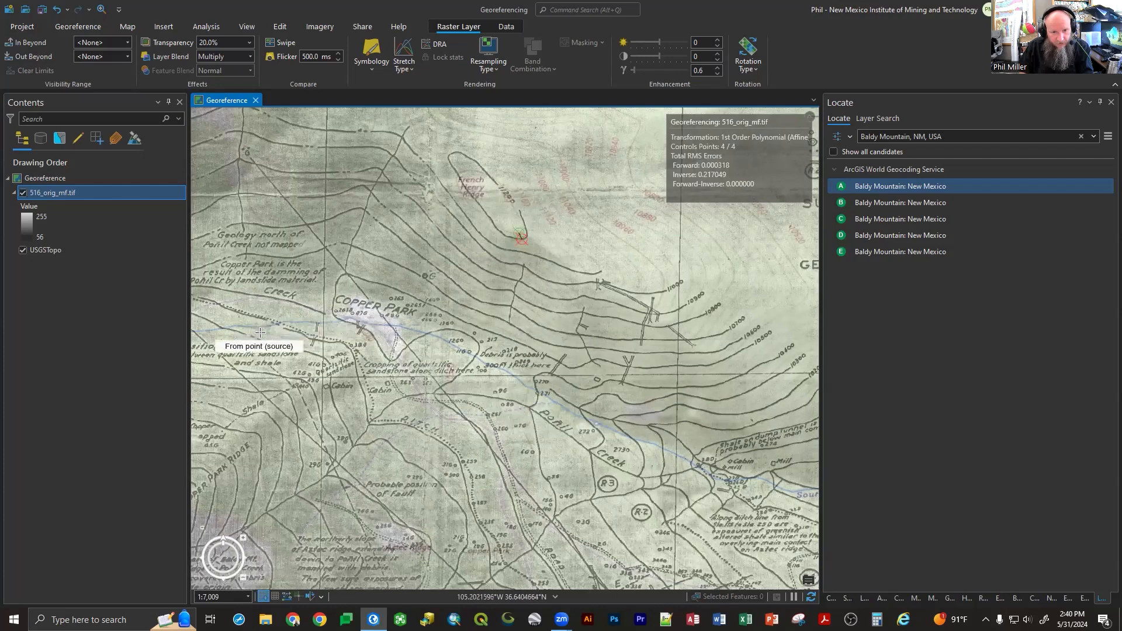
scroll(665, 412, "down", 2)
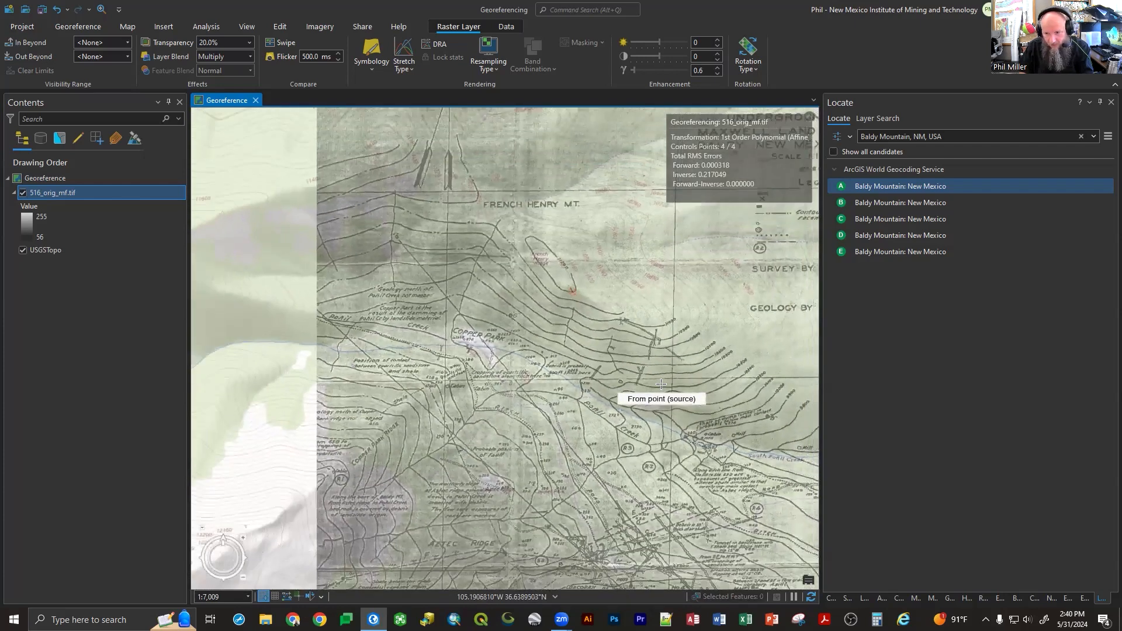
scroll(672, 338, "down", 2)
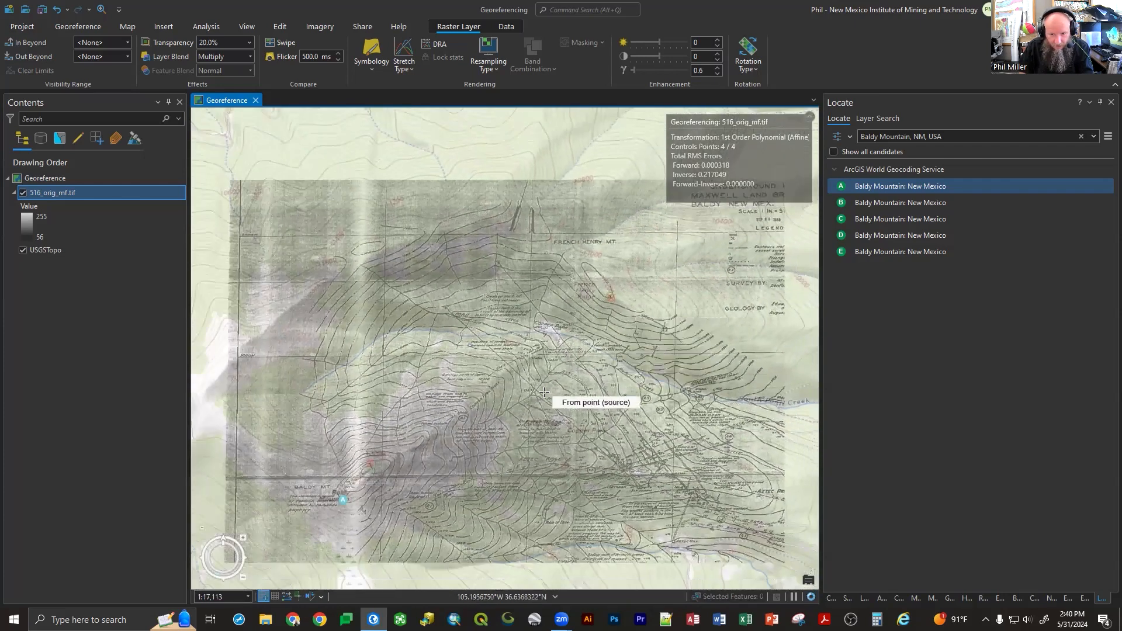
scroll(436, 445, "down", 2)
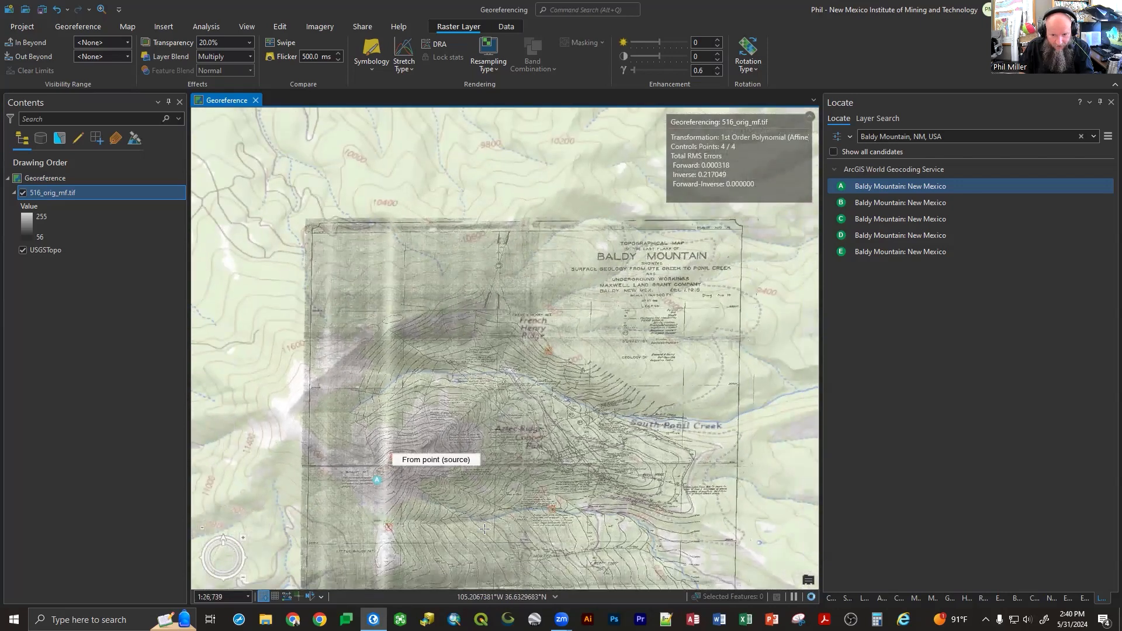
scroll(485, 544, "up", 2)
scroll(486, 544, "up", 2)
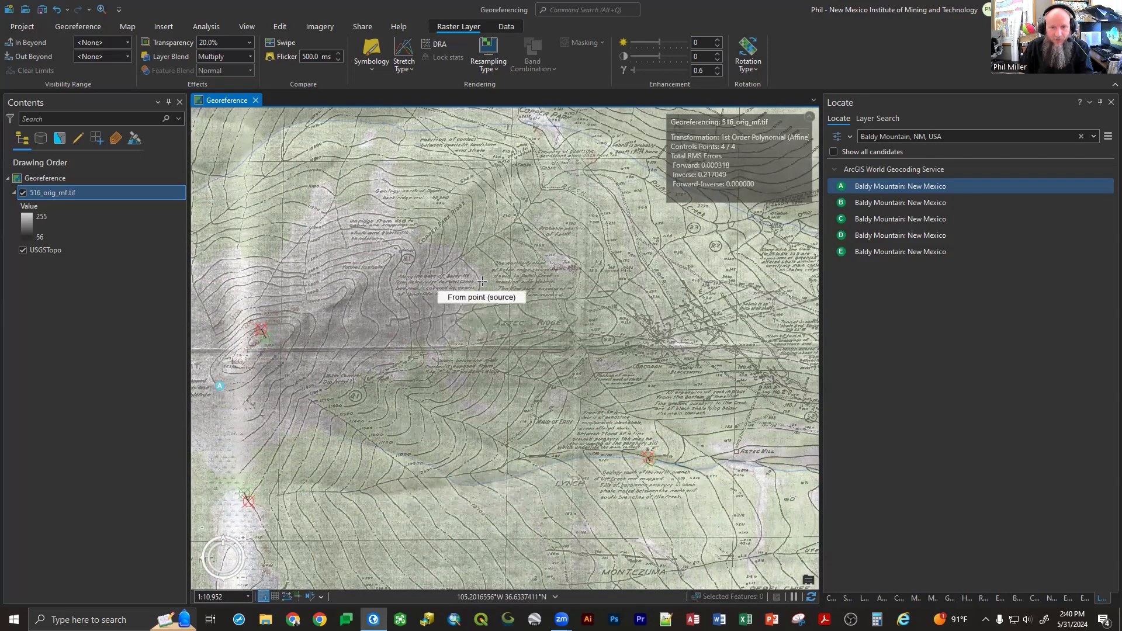
scroll(482, 281, "down", 1)
scroll(482, 281, "down", 1)
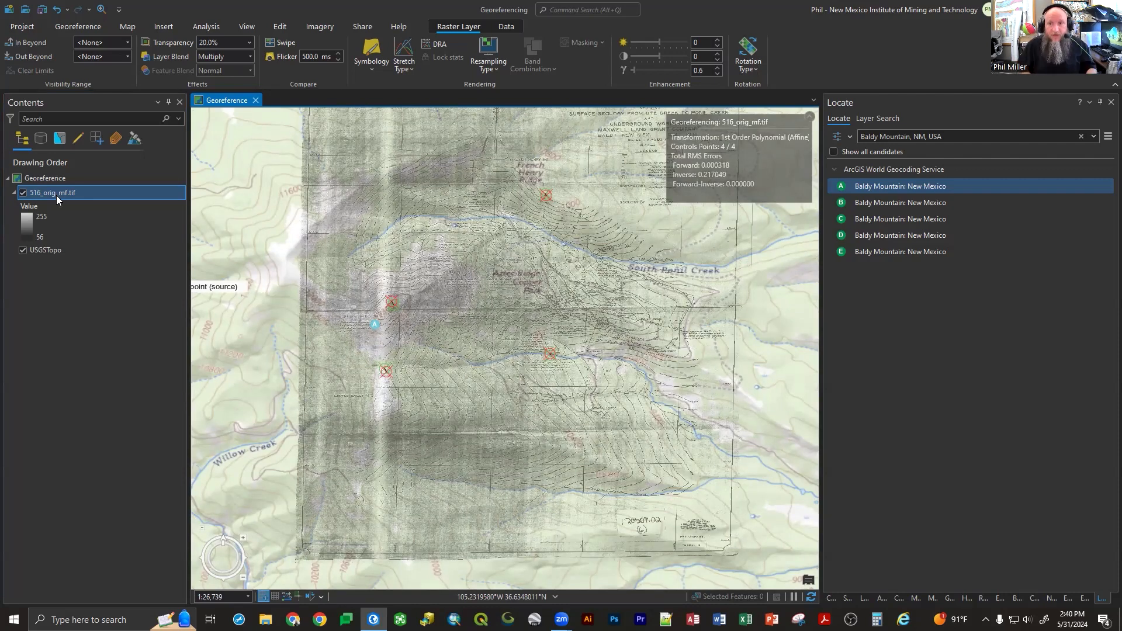
scroll(479, 298, "down", 3)
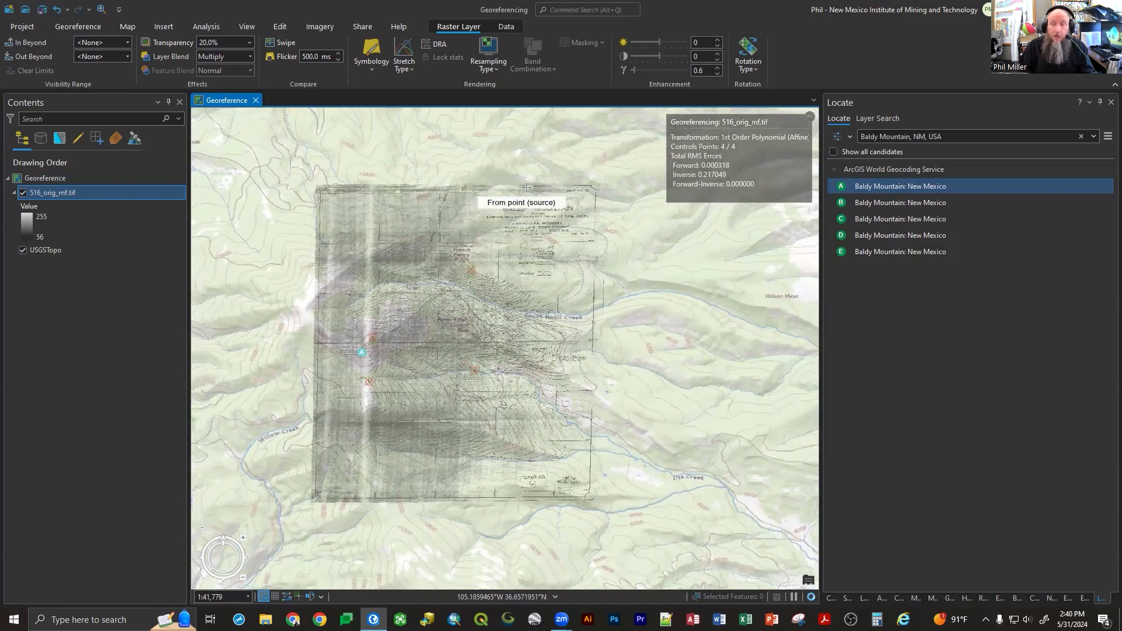
- Read the scanned map's title block, scale, date, legend, and survey and geology credits, and compare that area with the topo
scroll(520, 192, "up", 6)
scroll(630, 354, "up", 4)
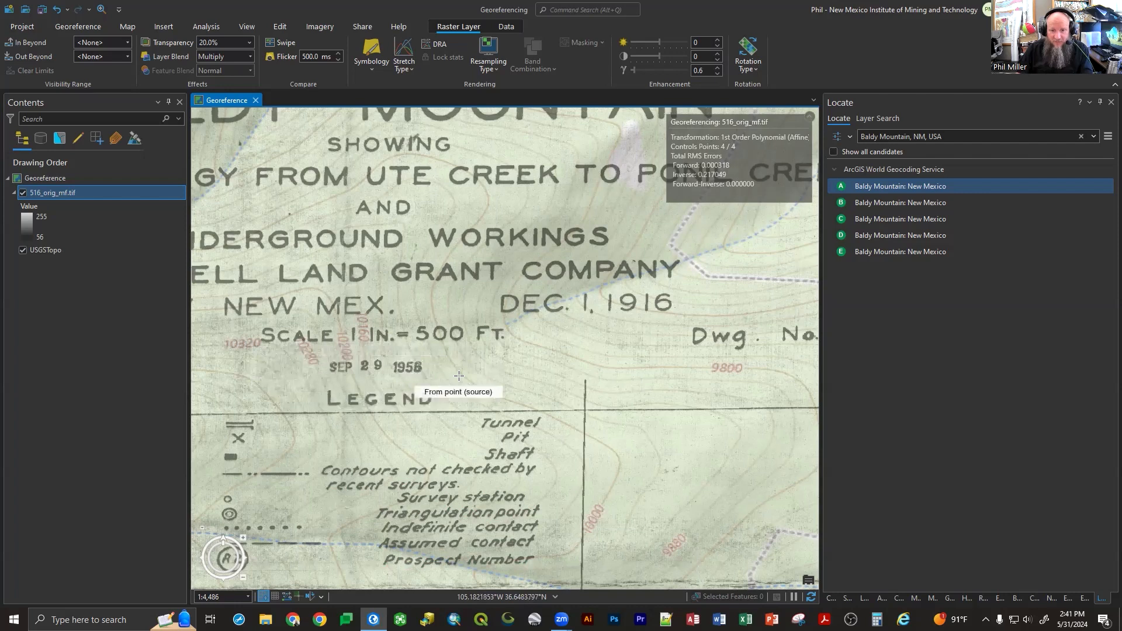
scroll(459, 376, "up", 3)
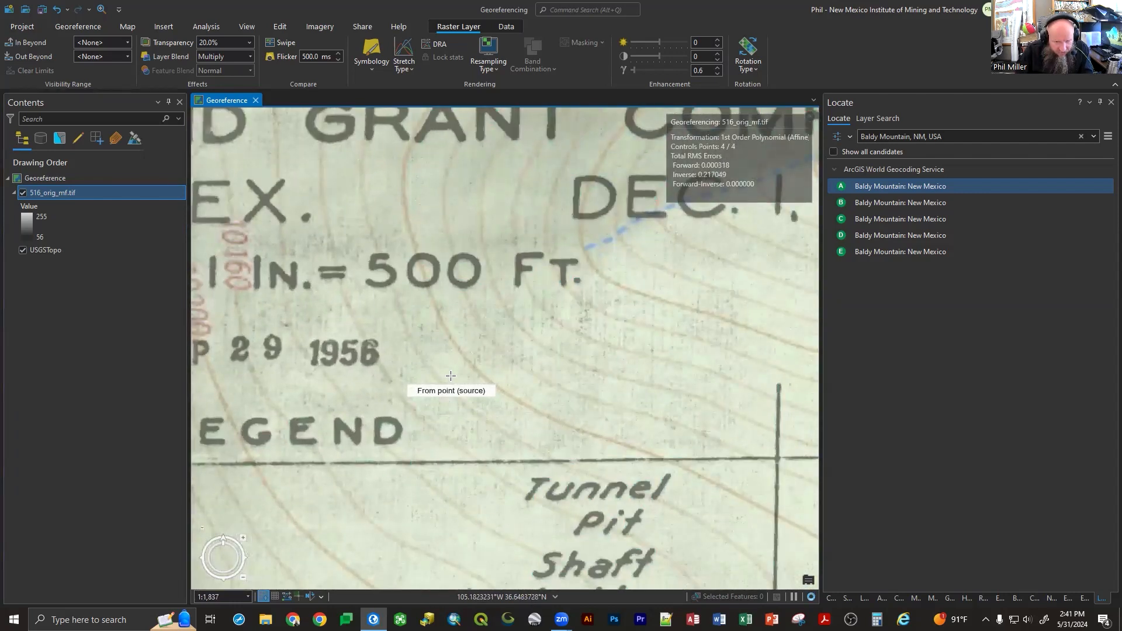
scroll(578, 362, "down", 4)
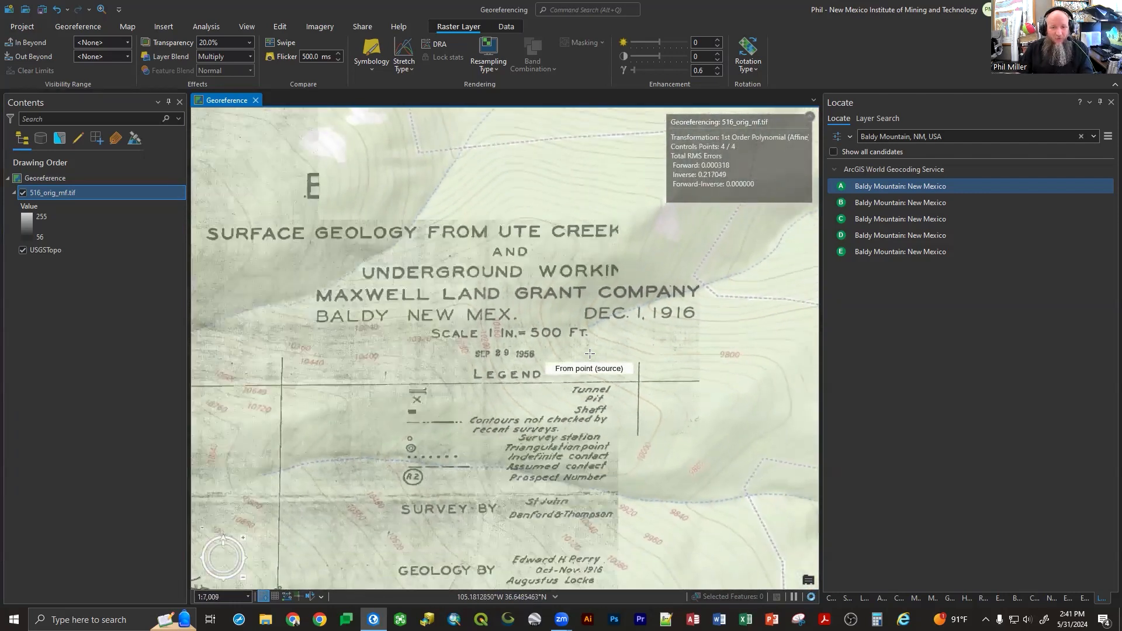
scroll(590, 352, "down", 1)
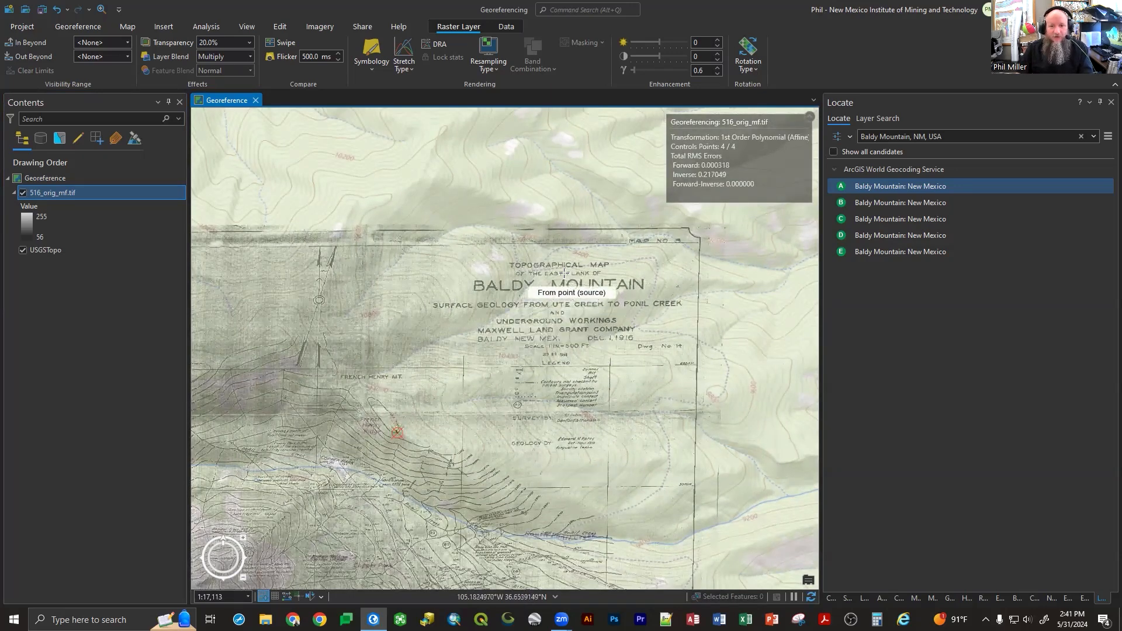
scroll(543, 458, "up", 4)
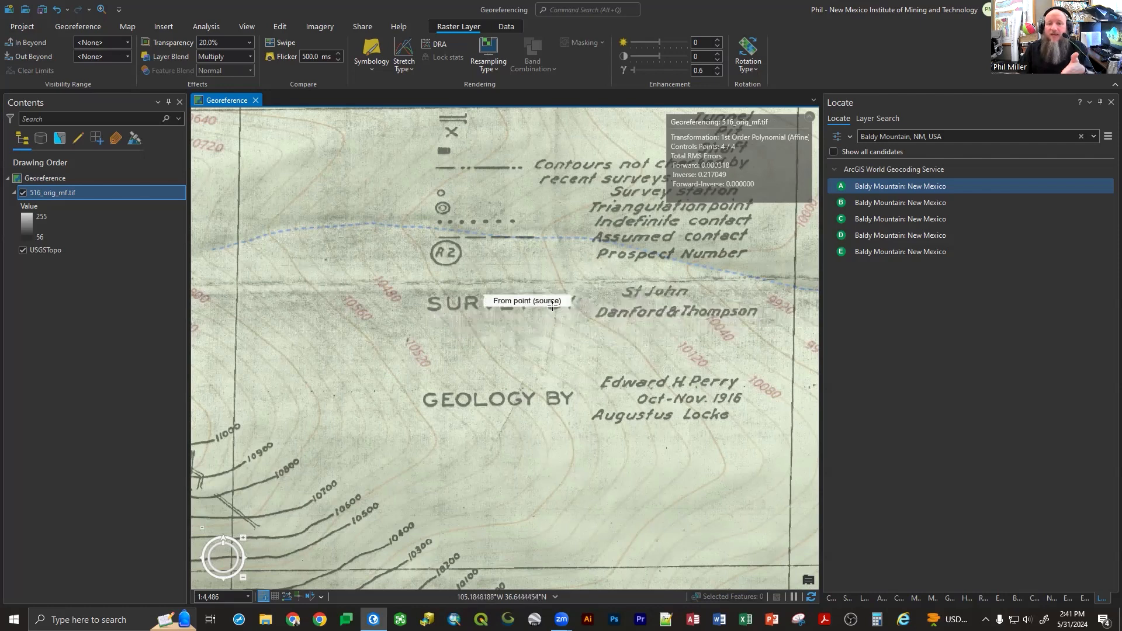
scroll(619, 244, "down", 1)
scroll(619, 244, "down", 2)
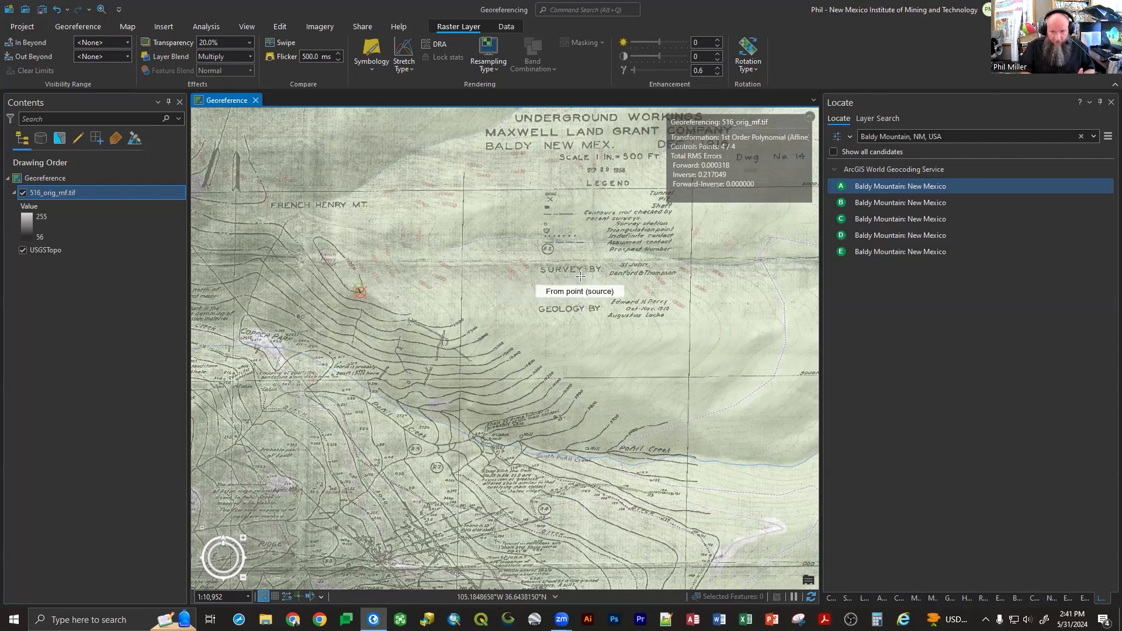
scroll(602, 298, "down", 2)
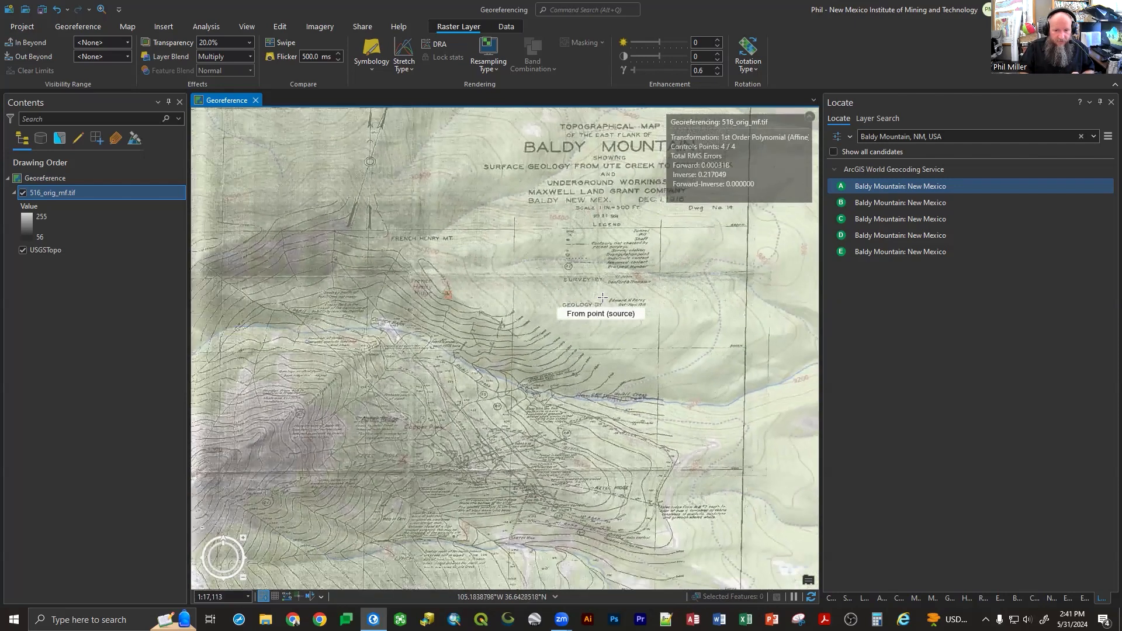
scroll(602, 298, "down", 2)
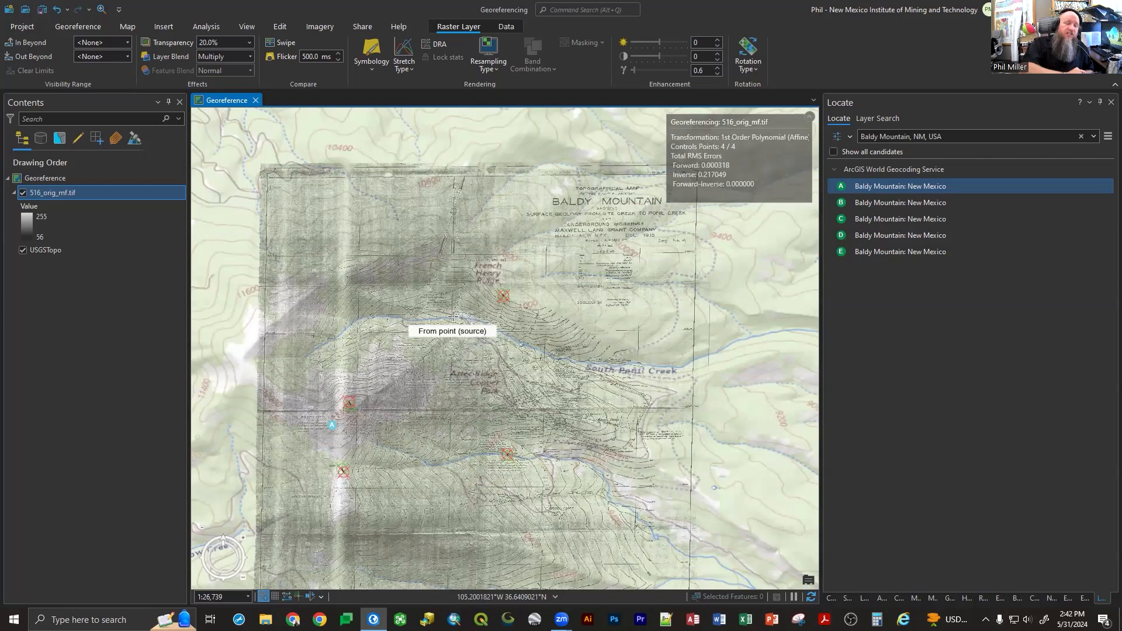
- Try the Similarity Polynomial transformation on the scanned map, check the fit around Baldy Mt., and revert to 1st Order Polynomial (Affine)
left_click(69, 27)
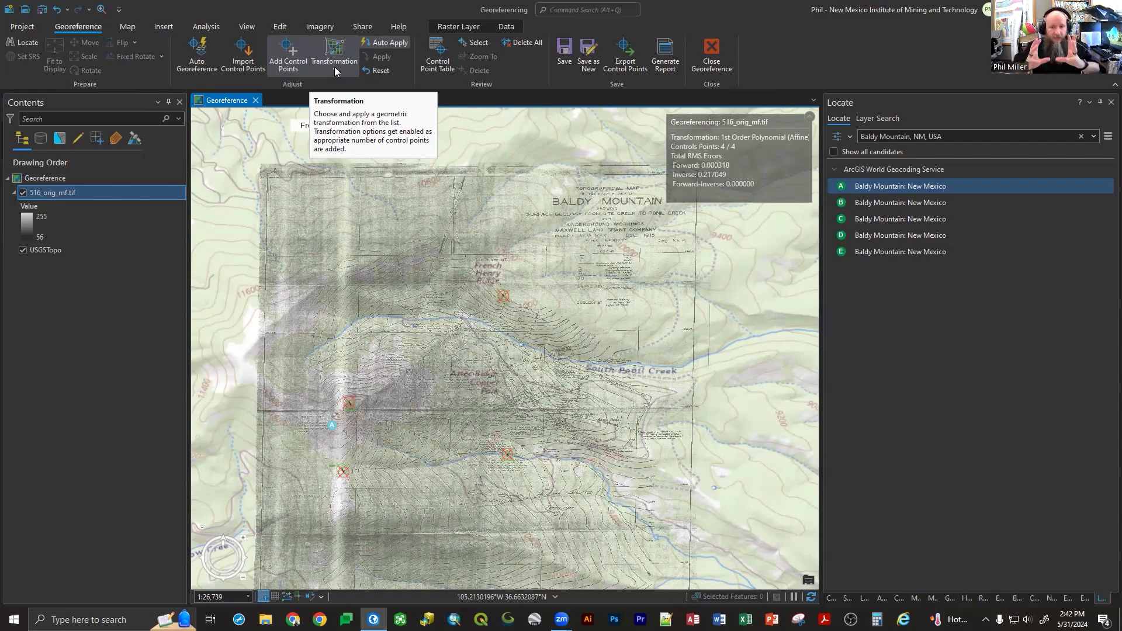
left_click(335, 67)
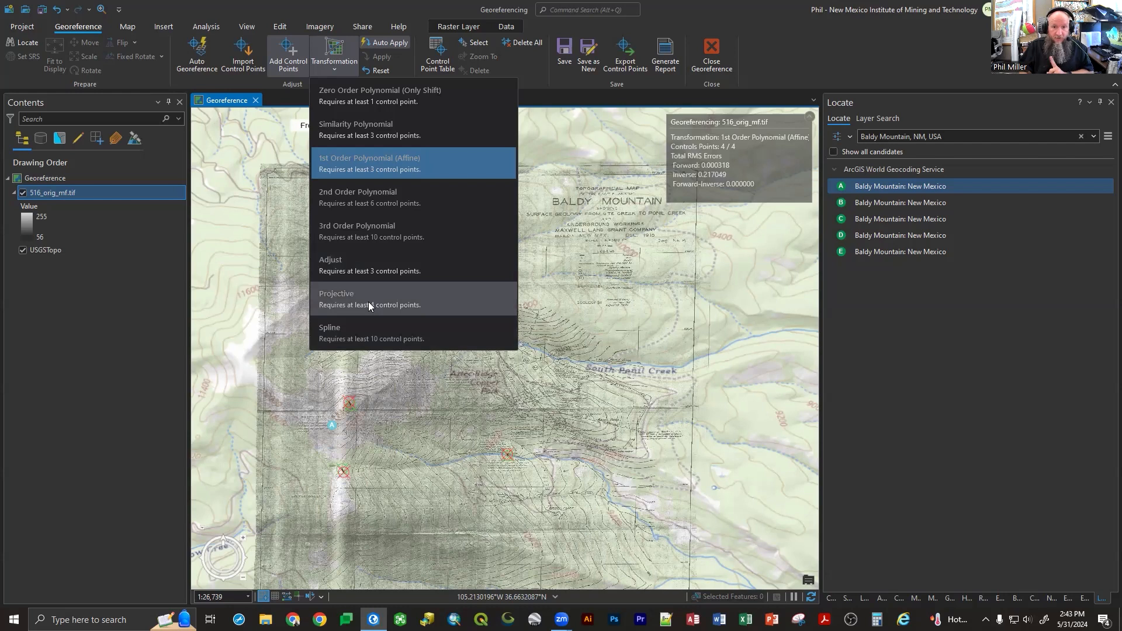
left_click(365, 135)
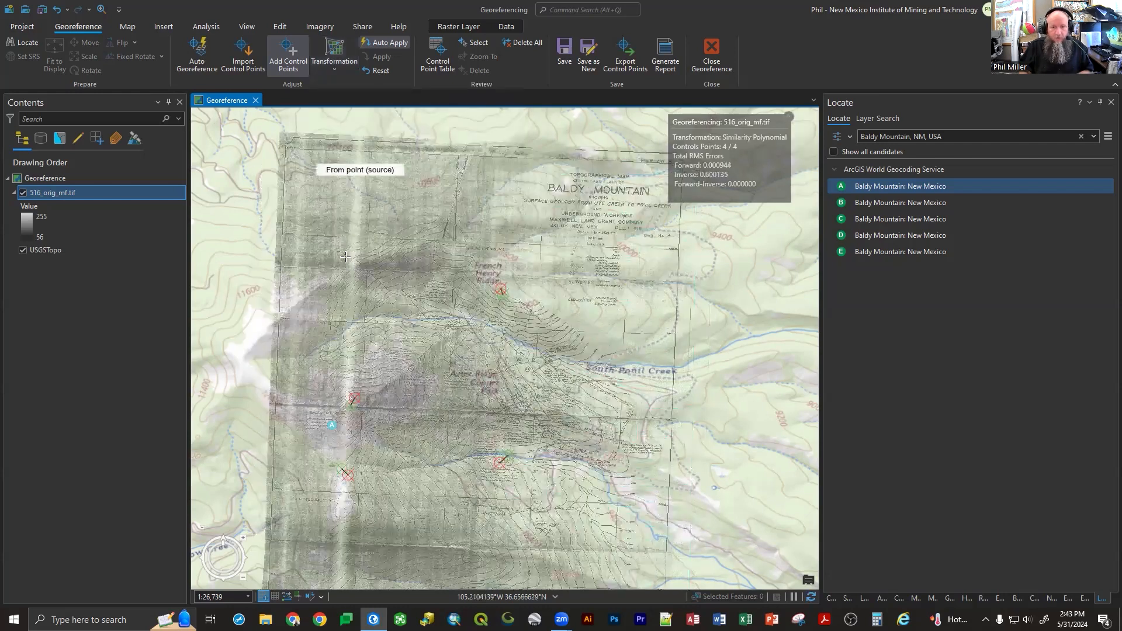
scroll(352, 416, "up", 3)
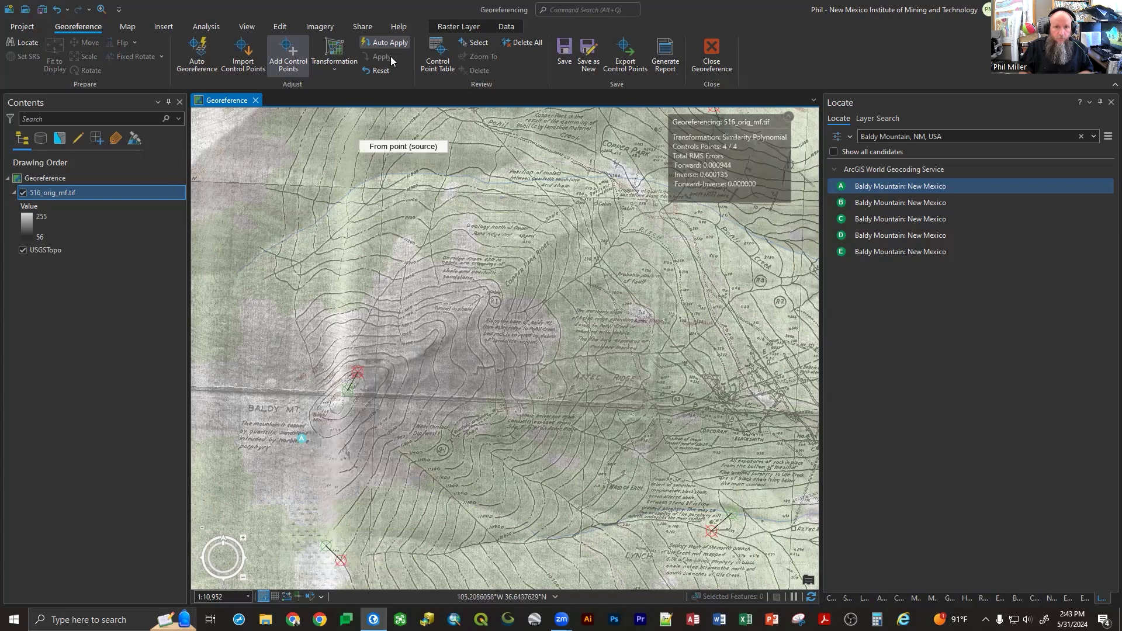
left_click(334, 63)
left_click(369, 163)
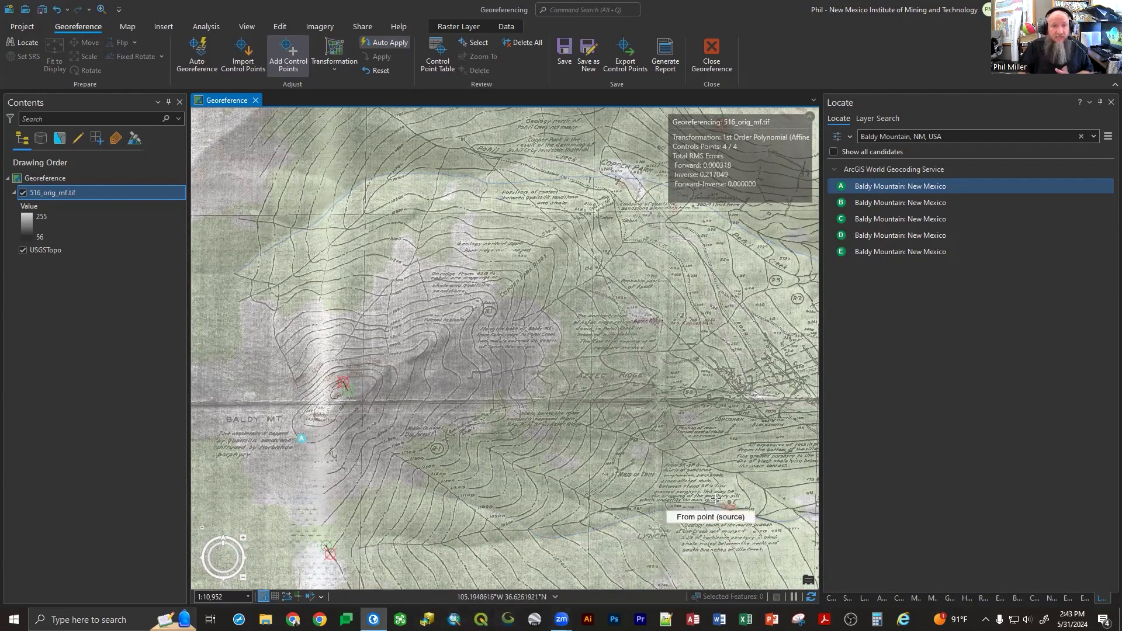
- Apply the Adjust transformation to 516_orig_mf.tif and check the fit around Baldy Mt., Aztec Ridge and French Henry Mt
left_click(332, 65)
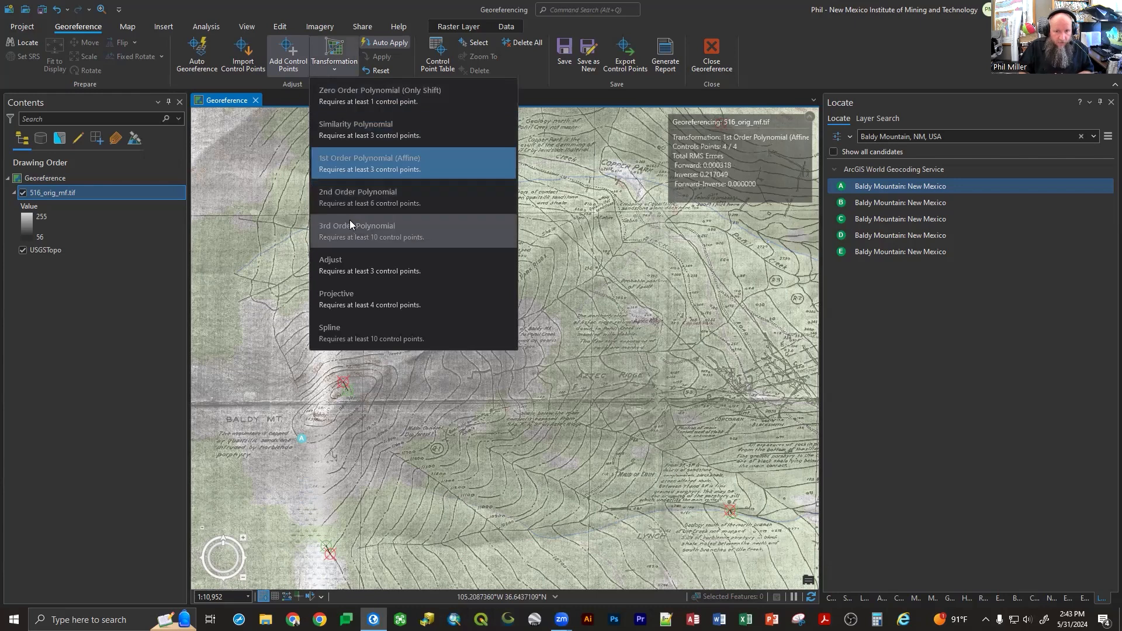
left_click(348, 259)
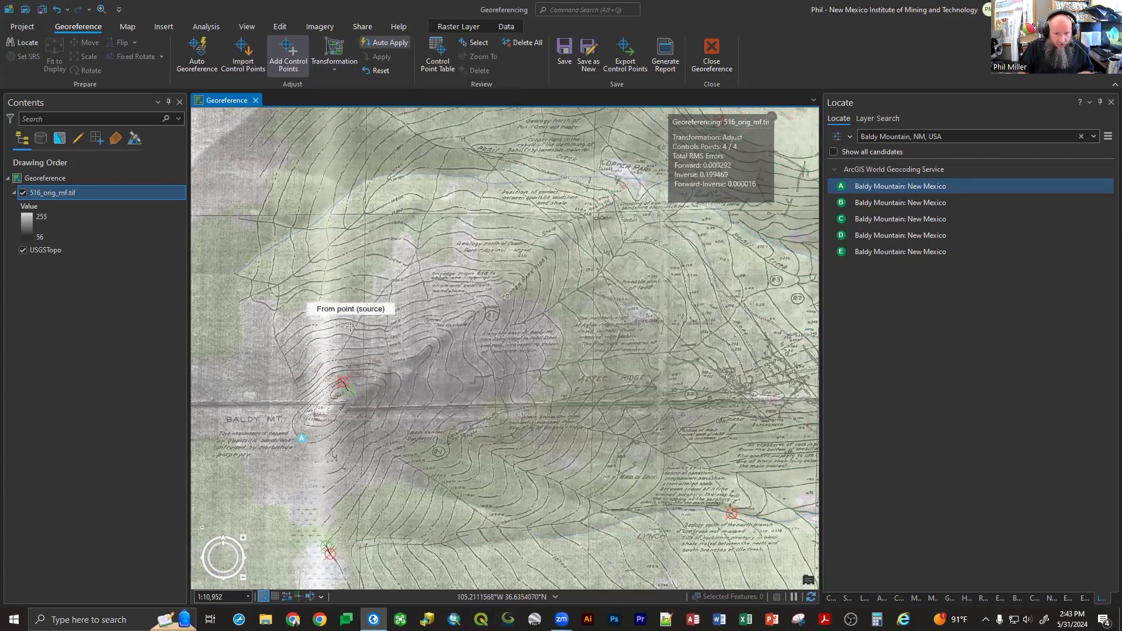
scroll(327, 392, "down", 2)
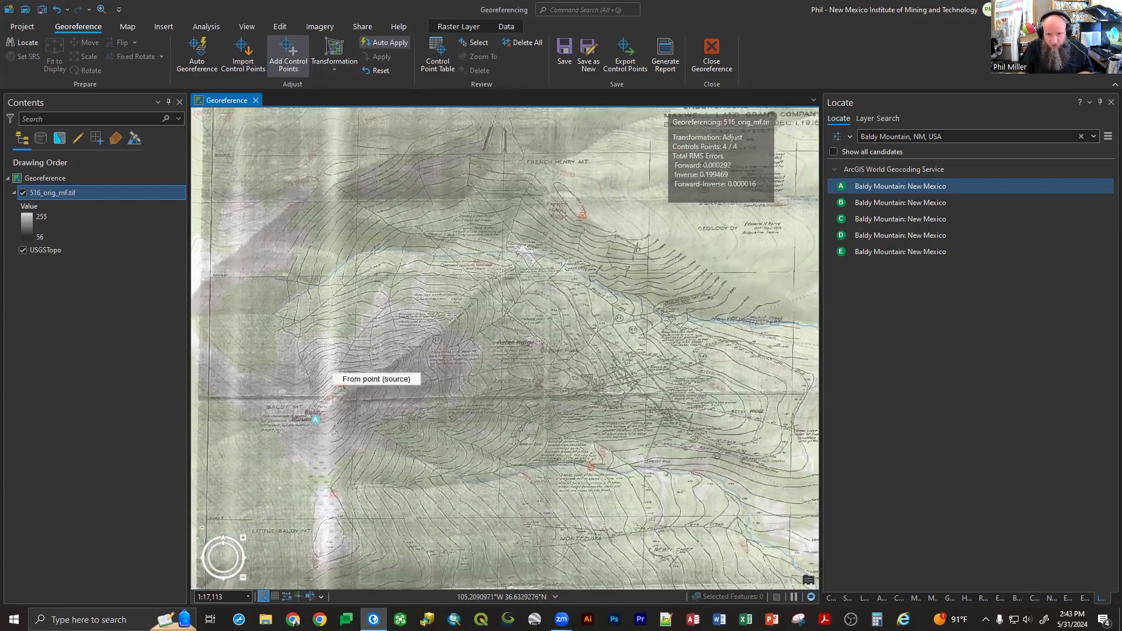
- Try the Projective transformation on 516_orig_mf.tif and check the contour fit around Baldy Mountain
left_click(336, 68)
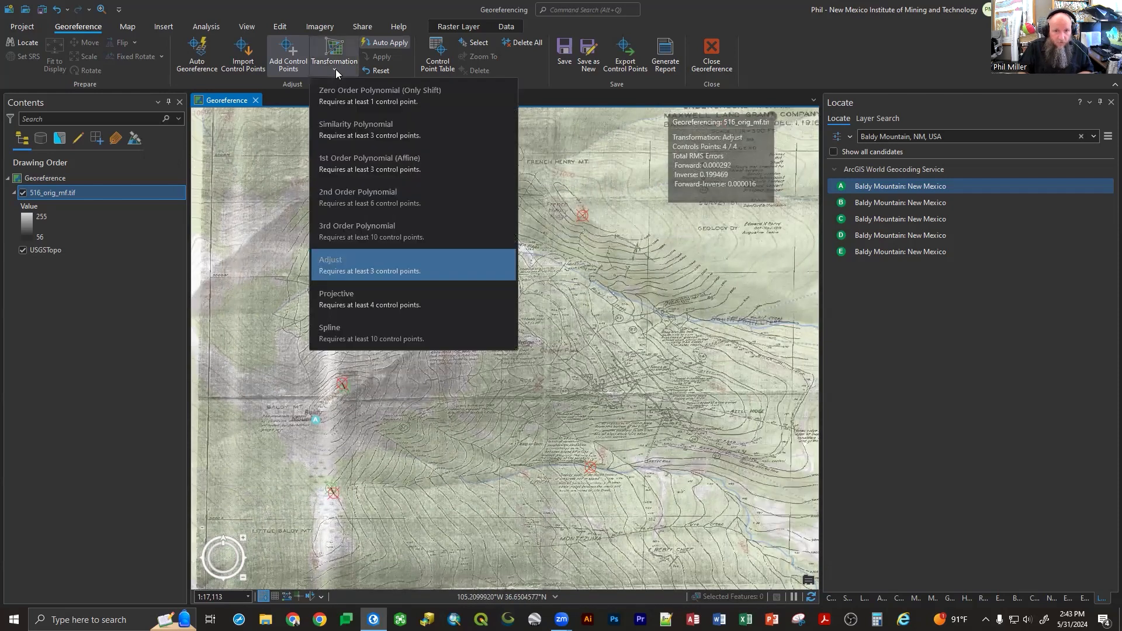
left_click(365, 292)
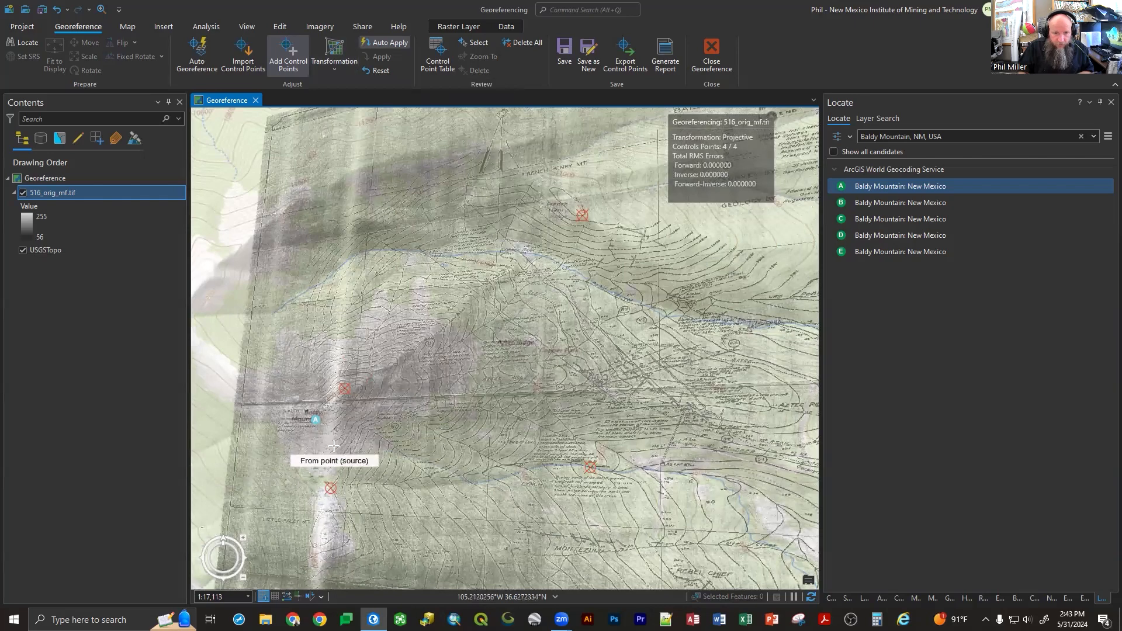
scroll(333, 446, "up", 3)
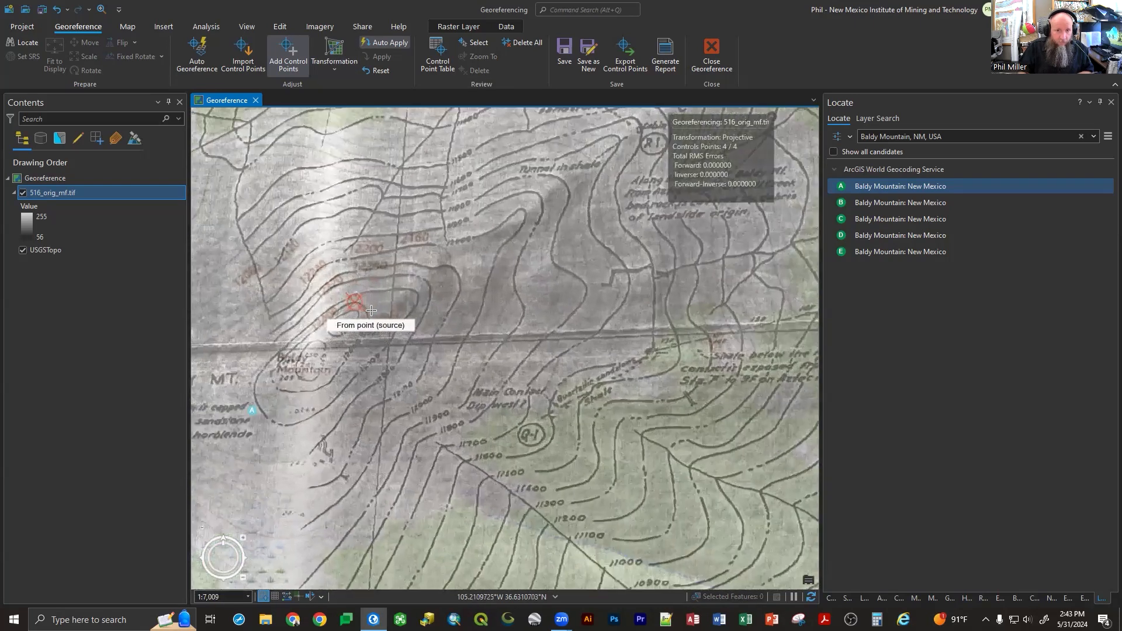
scroll(371, 311, "up", 3)
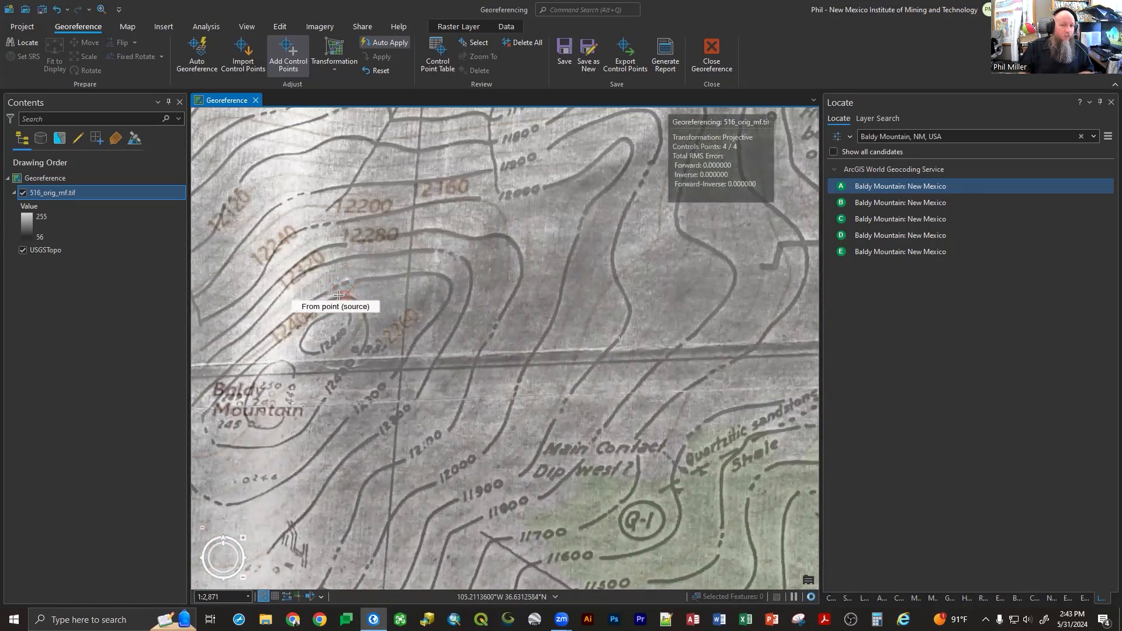
scroll(338, 295, "down", 4)
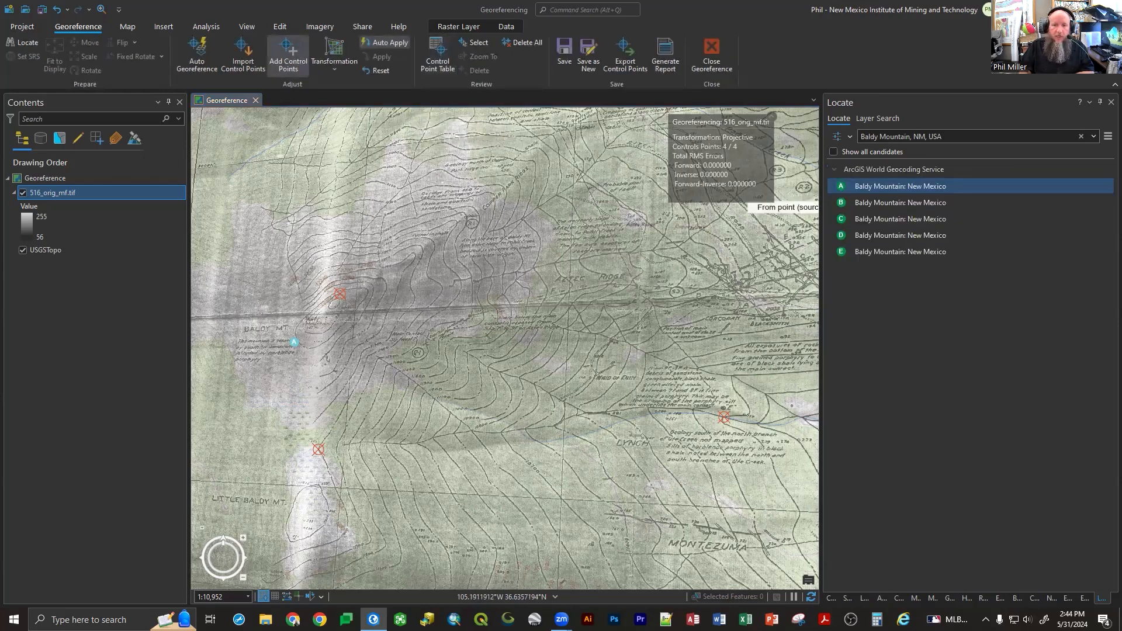
- Open the control point table for 516_orig_mf.tif and move it clear of the Baldy Mountain control points
left_click_drag(431, 0, 431, 181)
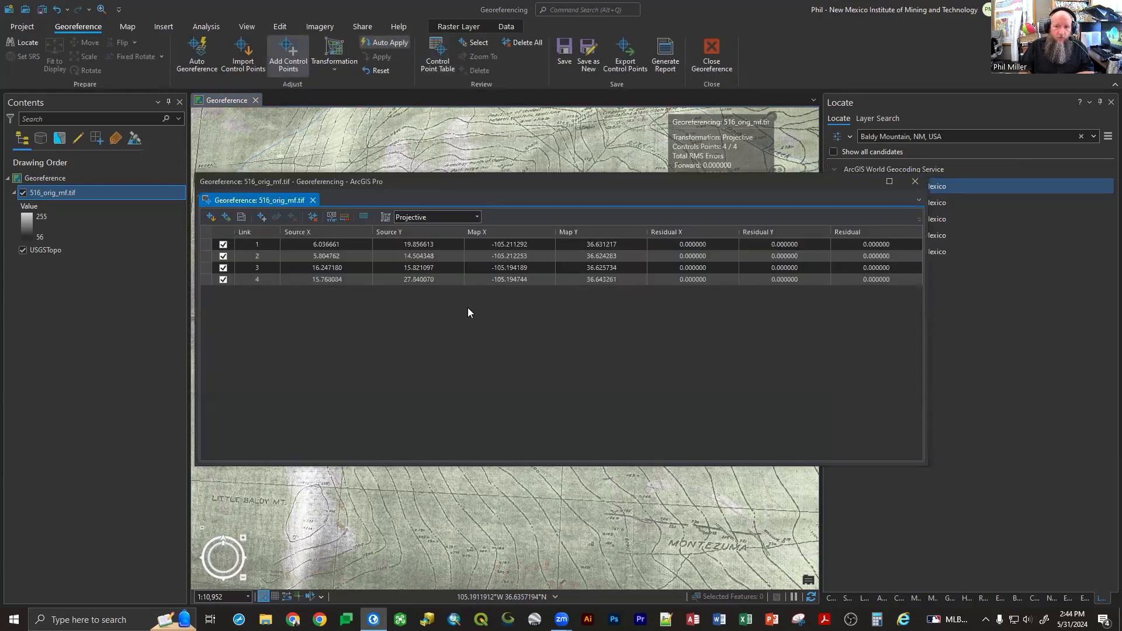
left_click(334, 270)
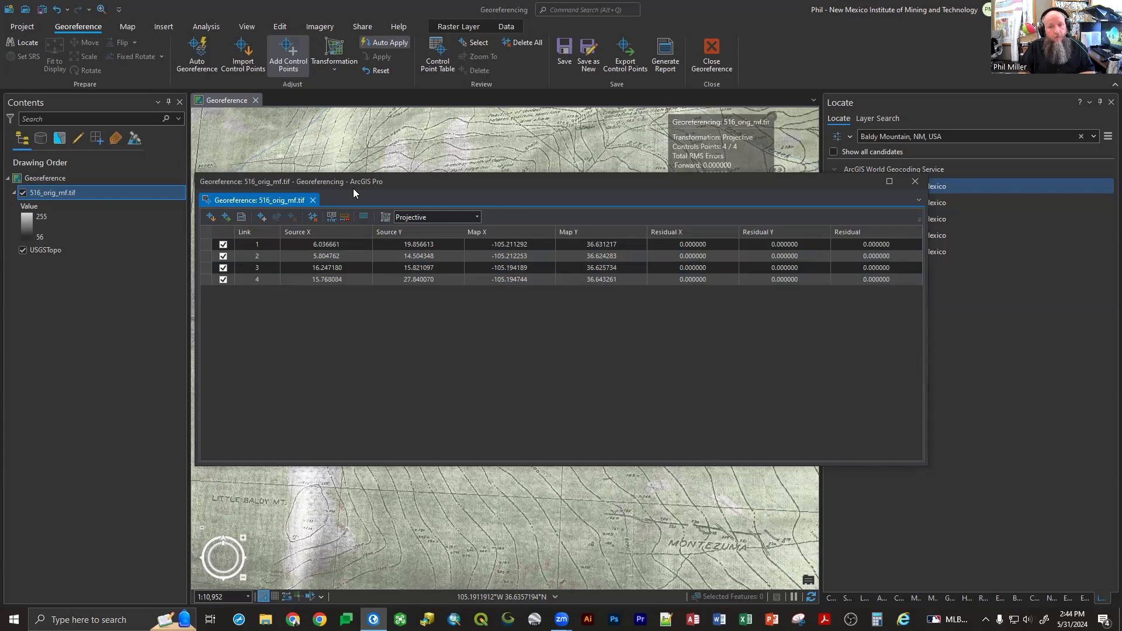
left_click_drag(353, 188, 315, 204)
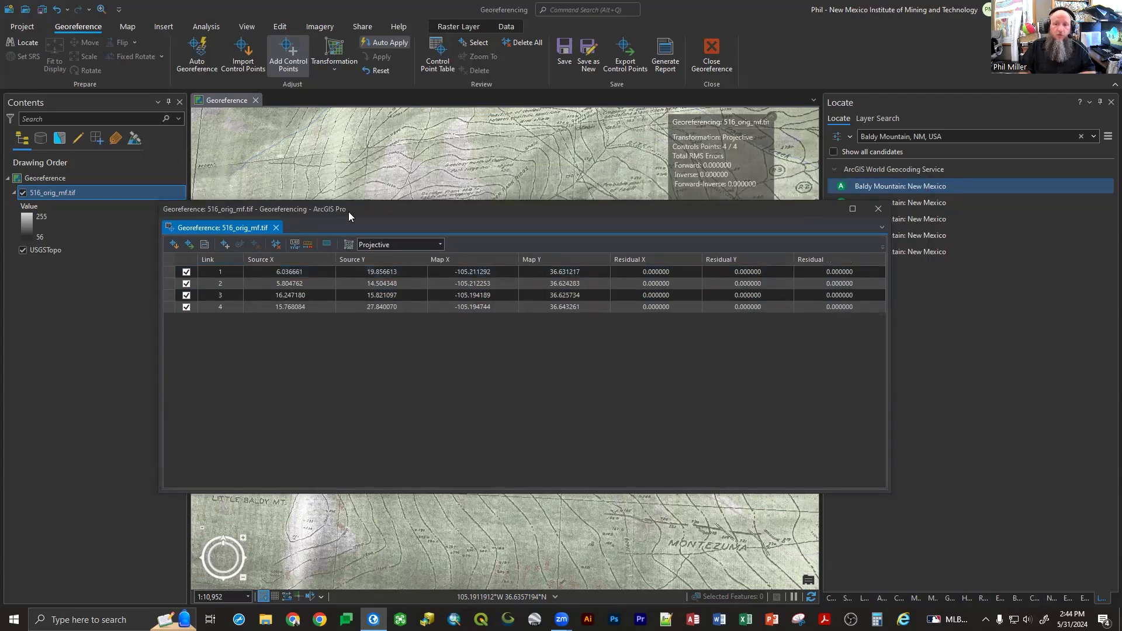
left_click_drag(348, 211, 666, 116)
- Disable and re-enable control points 1, 2 and 3 in turn to test their effect on the Projective fit
left_click(503, 174)
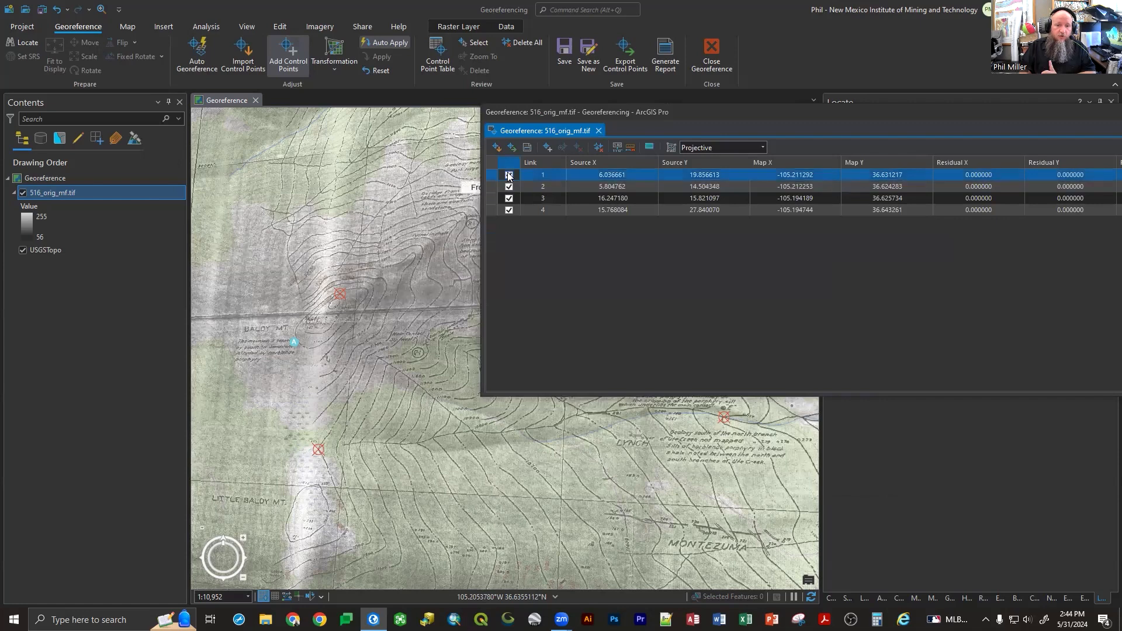
left_click(509, 174)
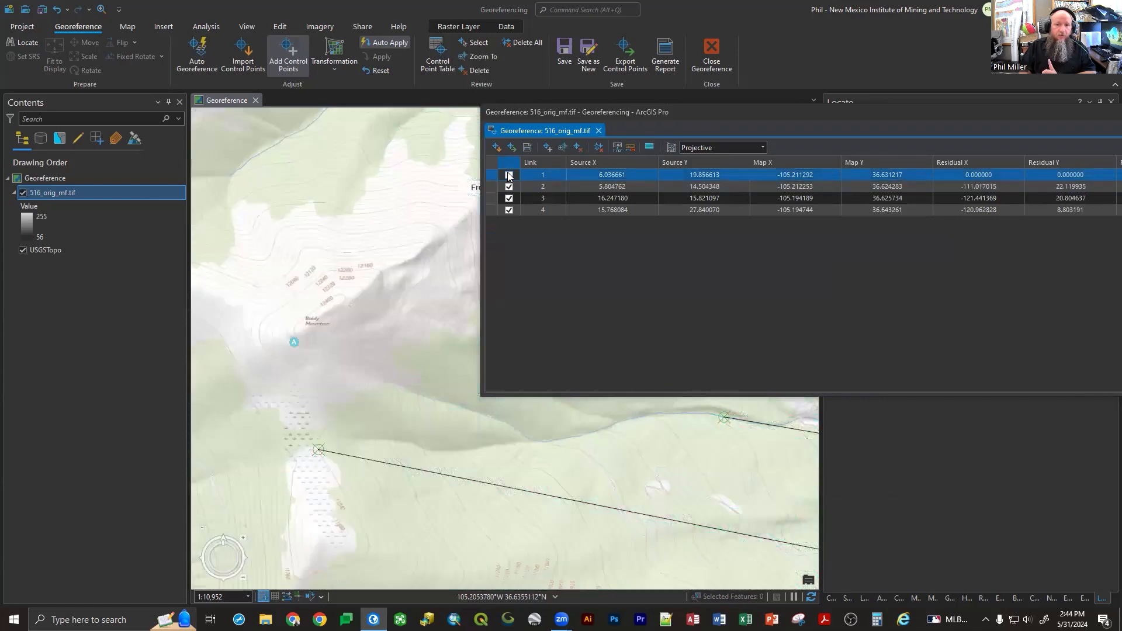
left_click(508, 175)
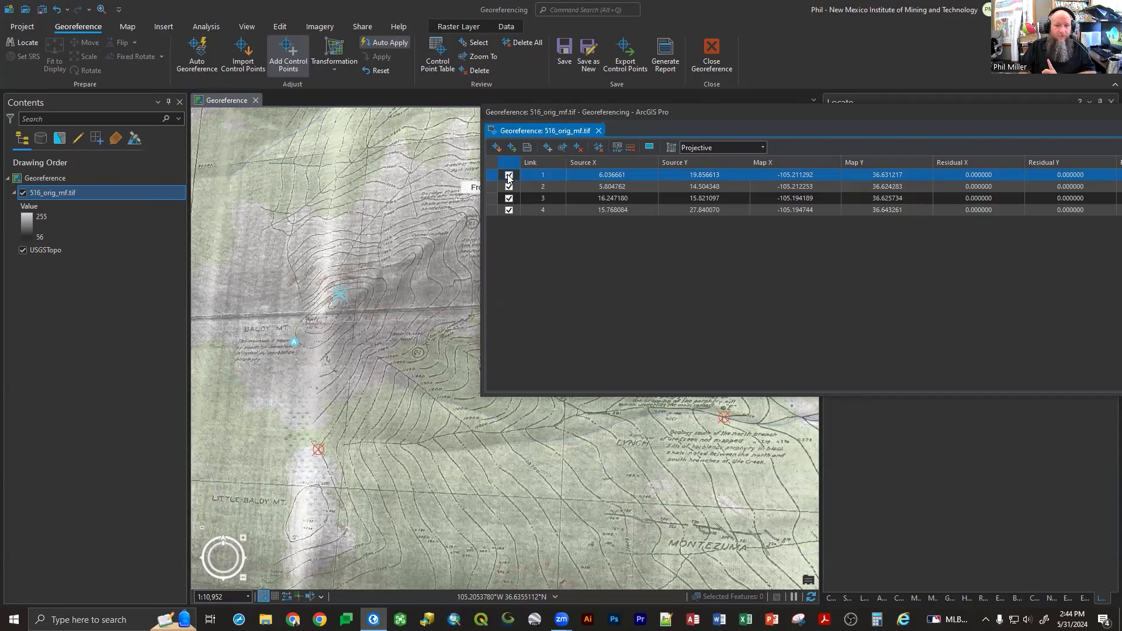
left_click(509, 187)
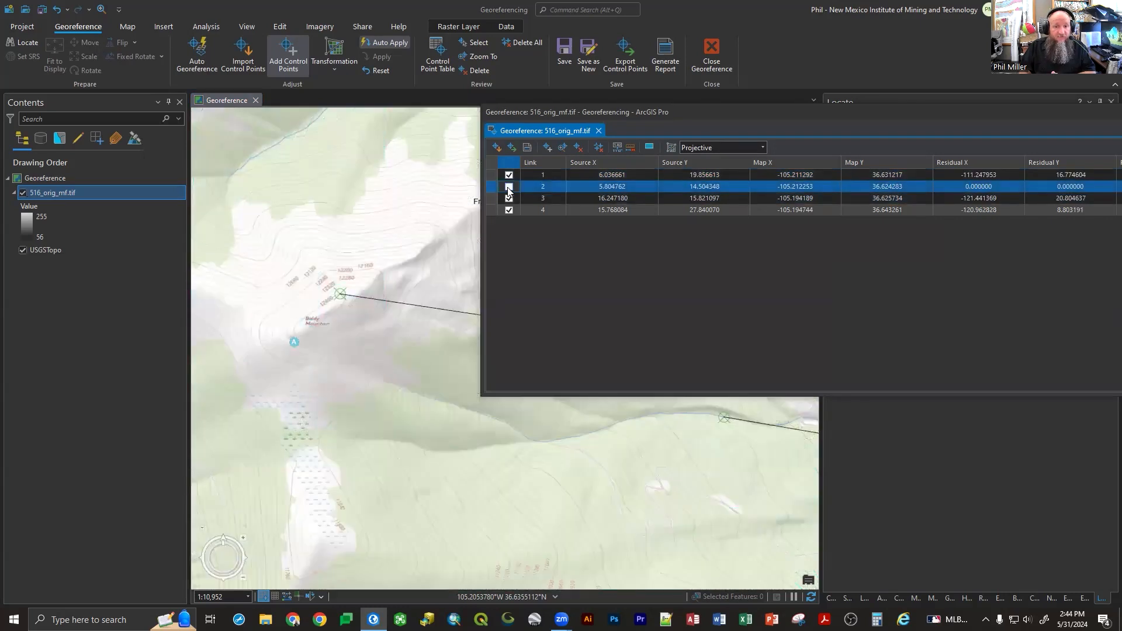
left_click(509, 186)
left_click(509, 199)
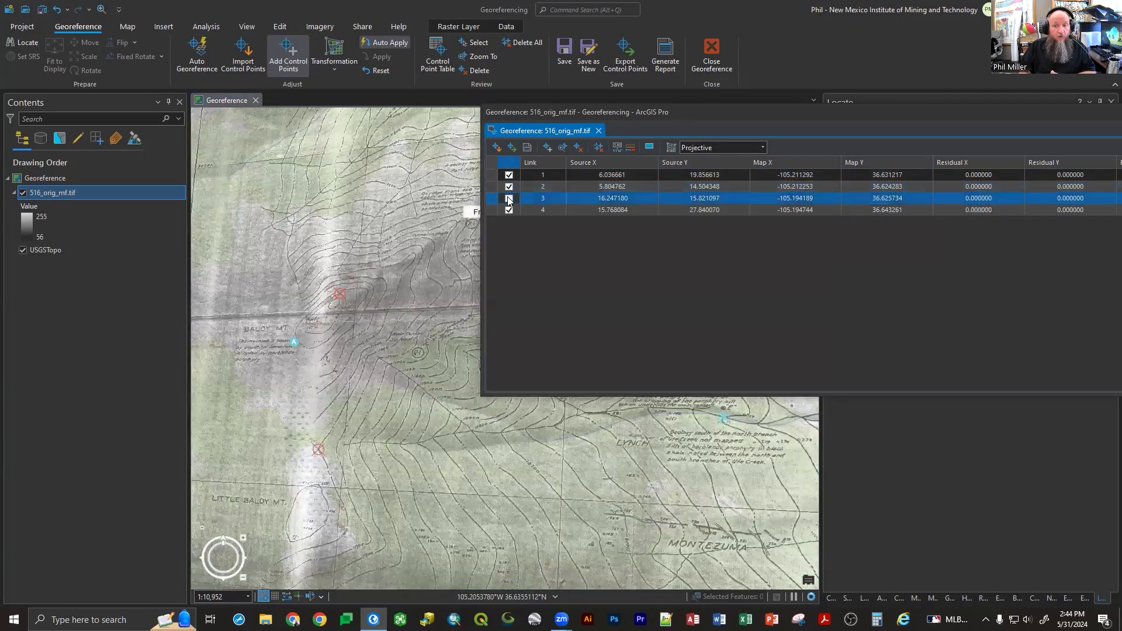
left_click(509, 198)
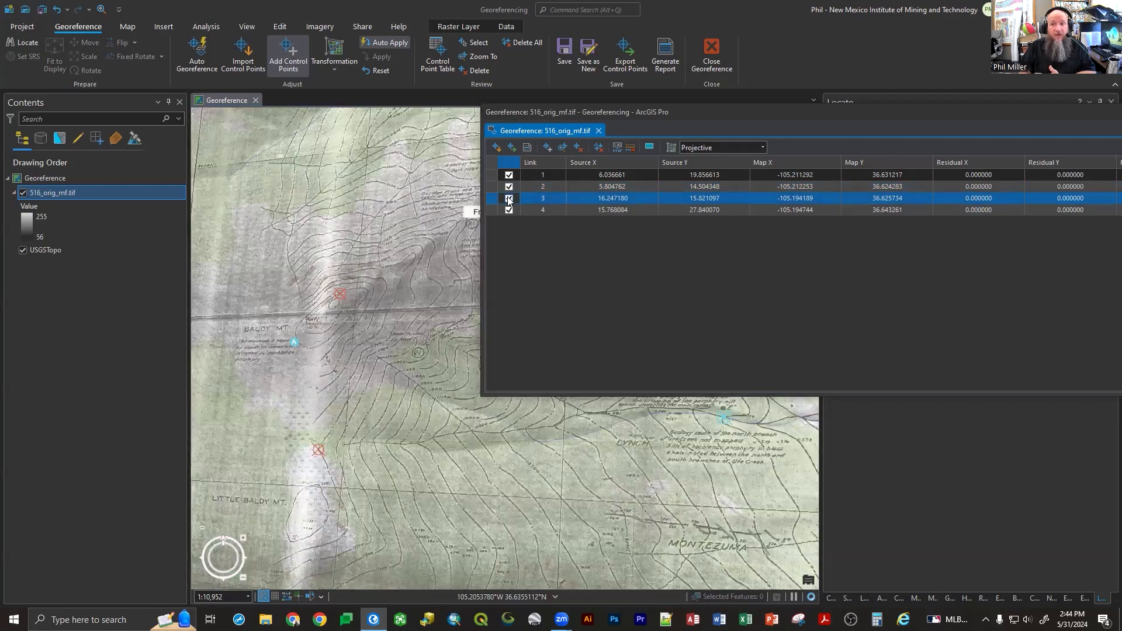
- Set the transformation to 1st Order Polynomial (Affine) and compare the Baldy Mountain fit with control point 1 disabled and enabled
left_click(761, 147)
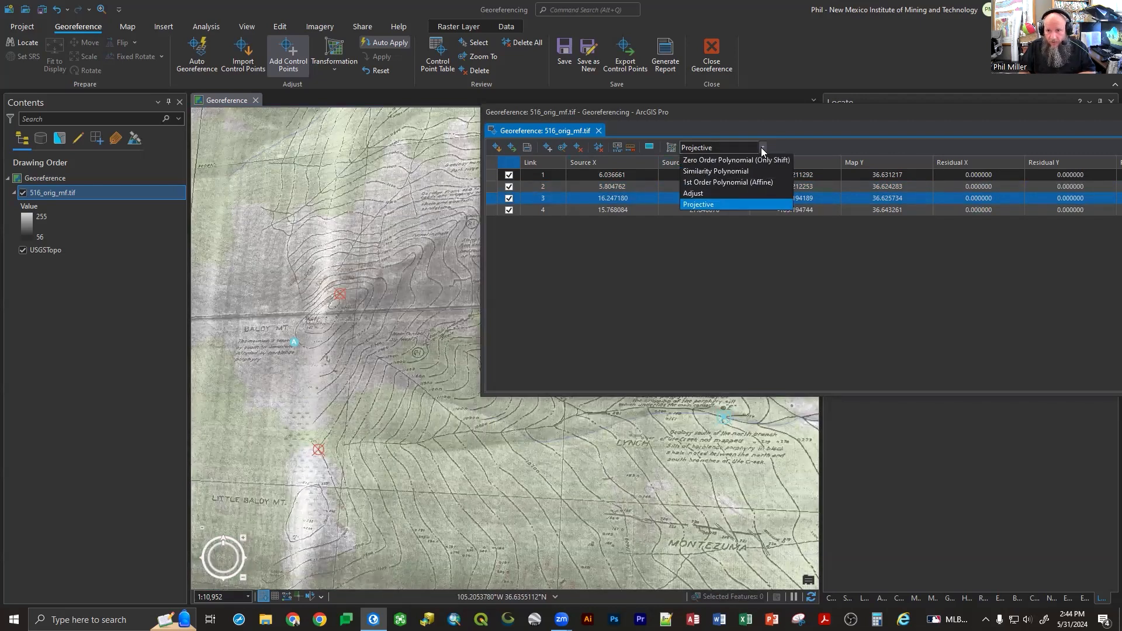
left_click(728, 182)
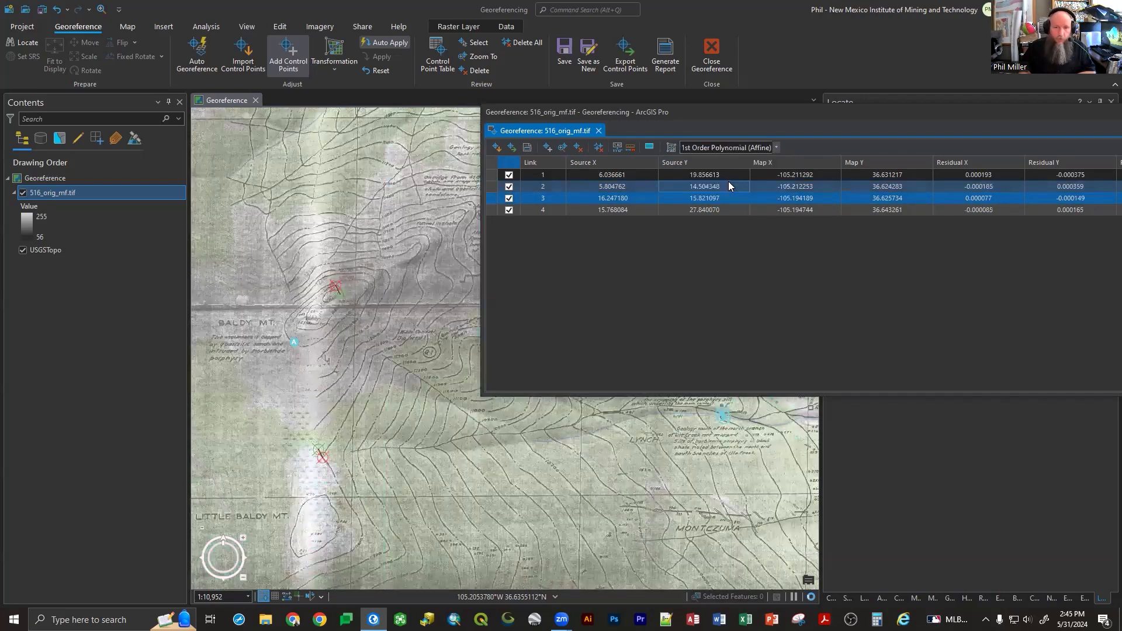
left_click(509, 175)
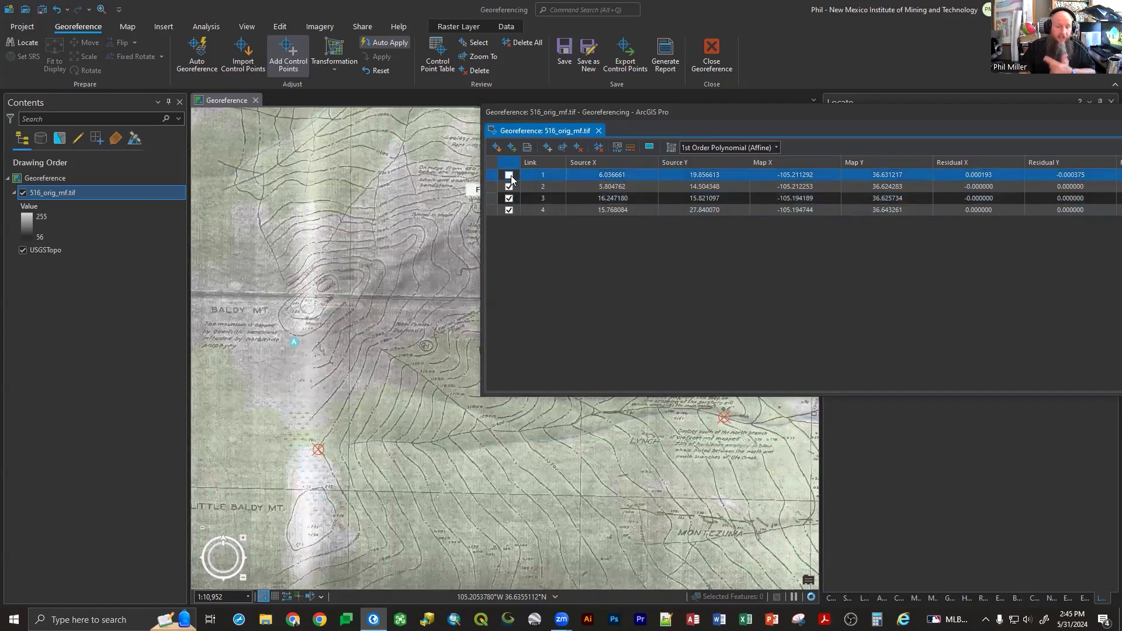
left_click(509, 175)
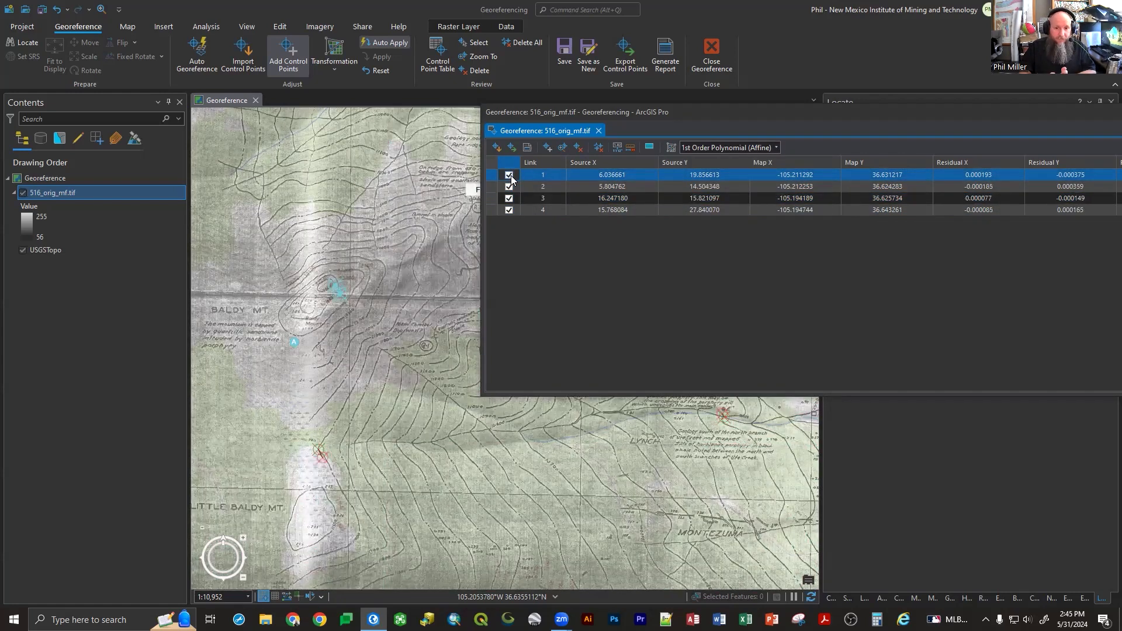
left_click(509, 175)
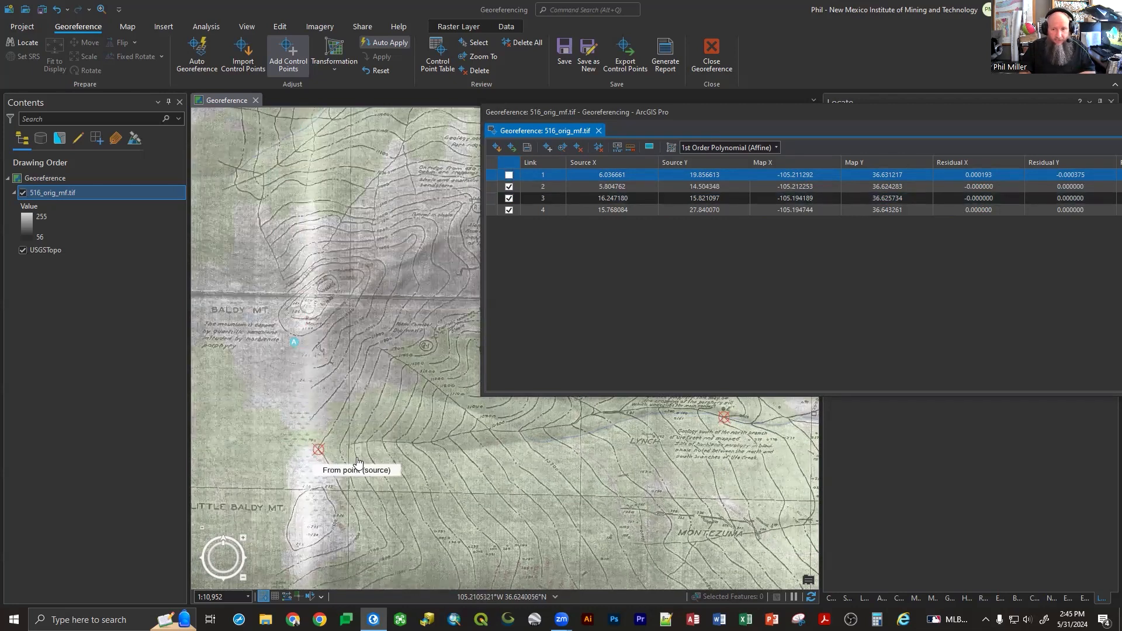
scroll(322, 348, "up", 2)
scroll(322, 348, "up", 2)
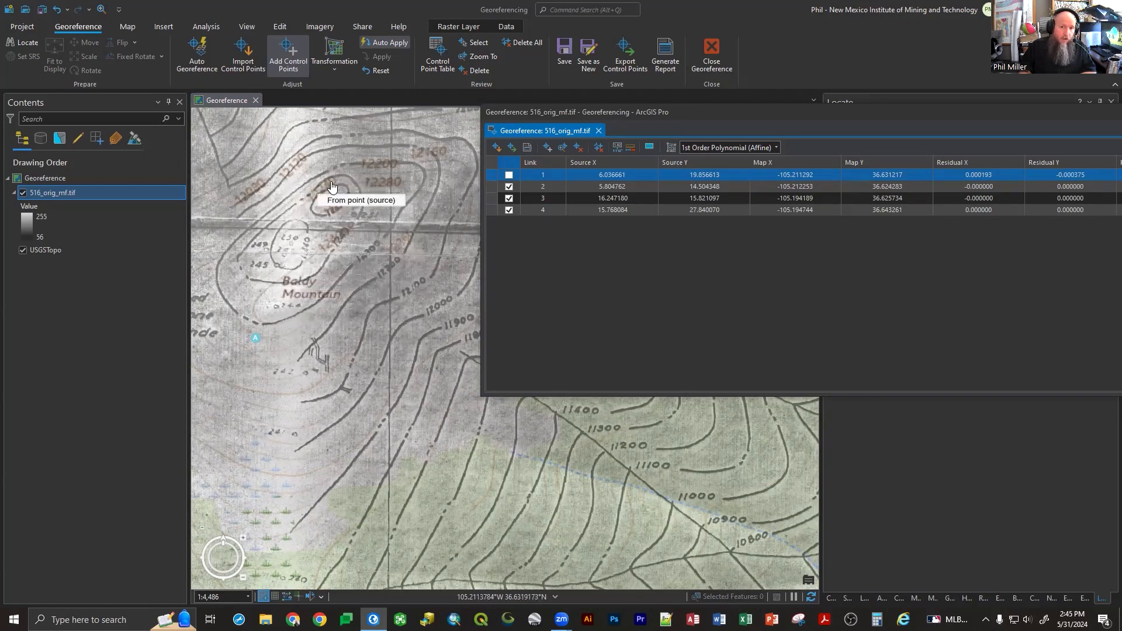
left_click(509, 175)
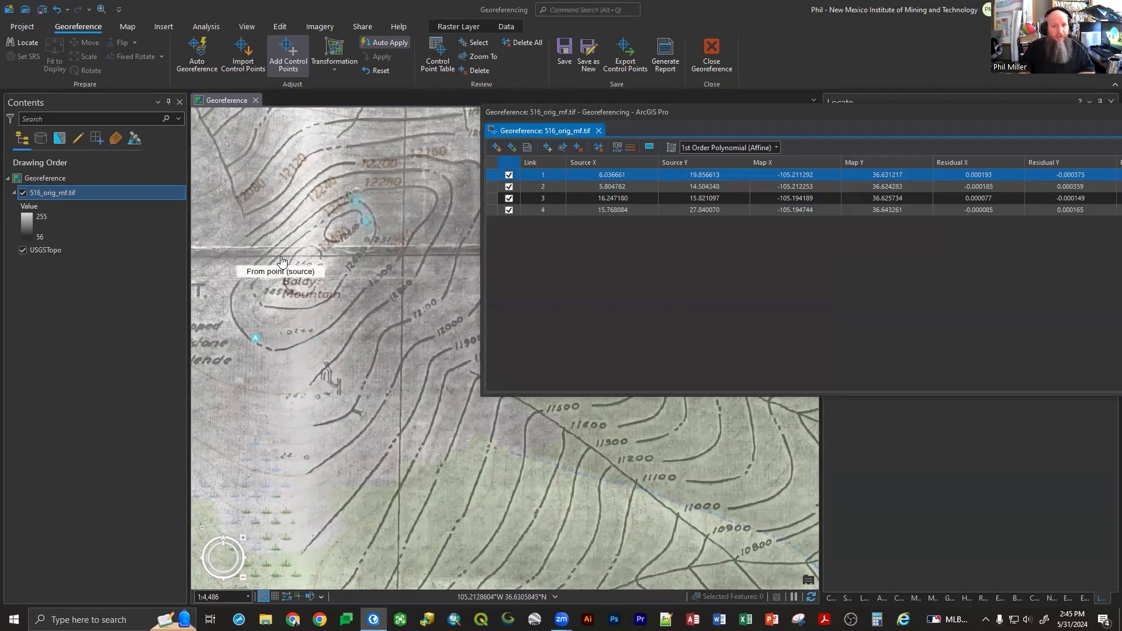
scroll(281, 260, "down", 5)
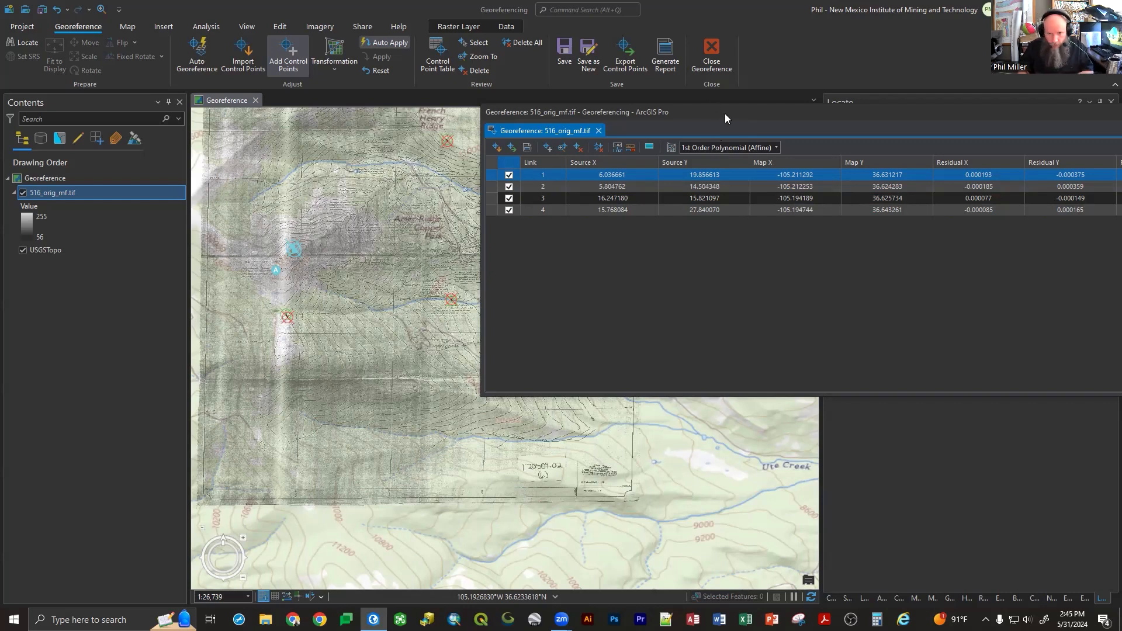
- Widen the control point table and examine the map coordinates and the X, Y and total residuals of the four control points
left_click_drag(724, 114, 832, 167)
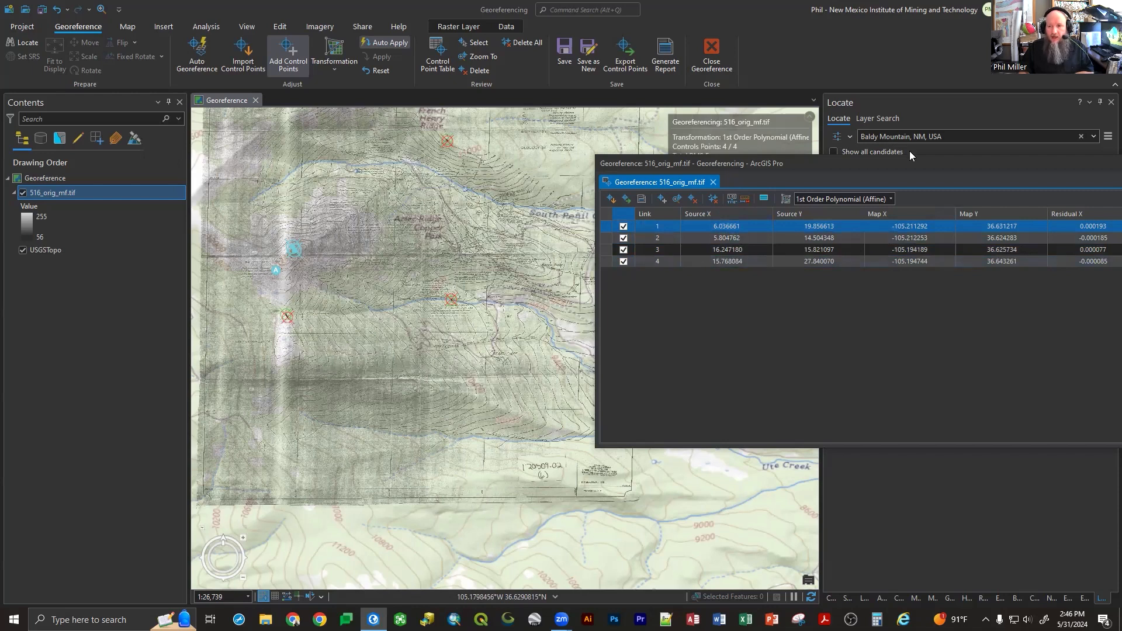
left_click_drag(895, 157, 423, 138)
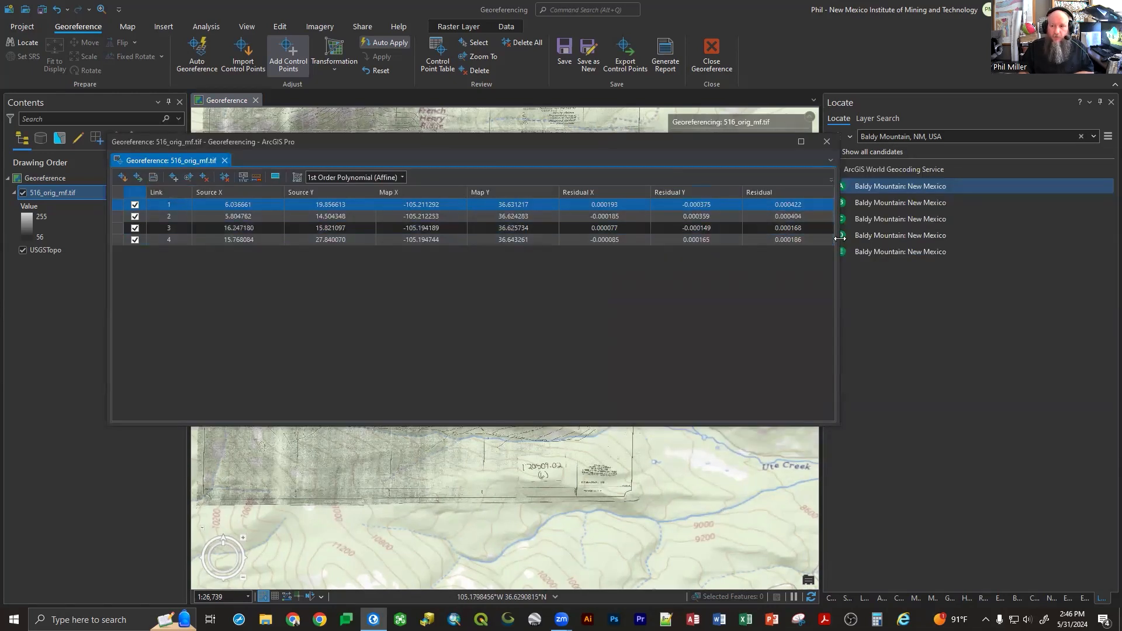
left_click_drag(840, 238, 1000, 257)
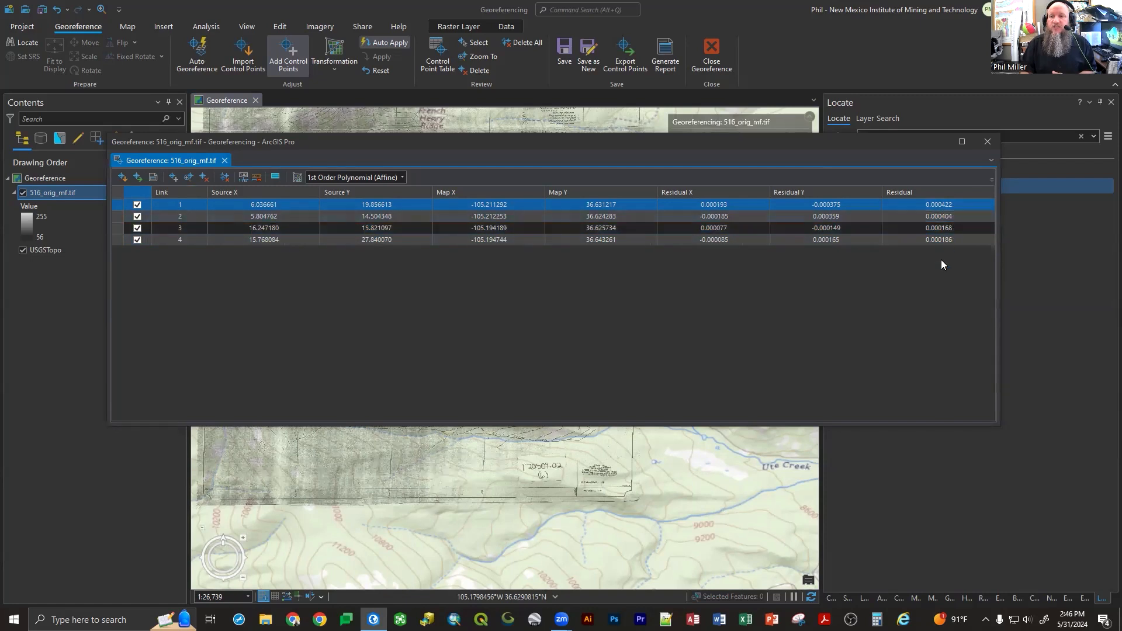
left_click(931, 228)
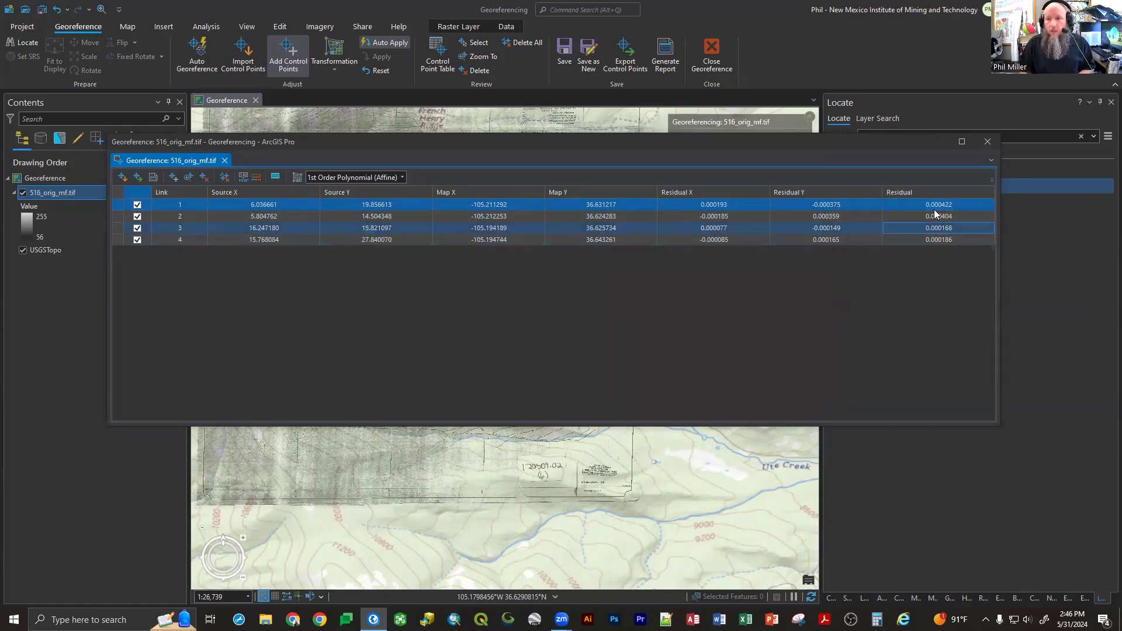
left_click(932, 215)
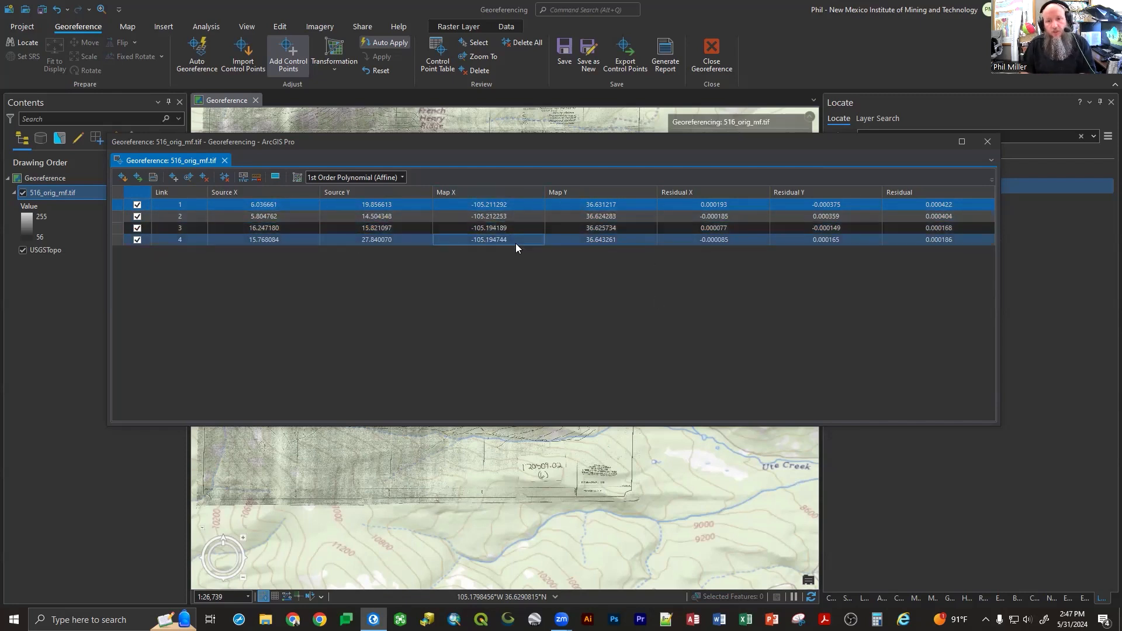
left_click(683, 226, "ctrl")
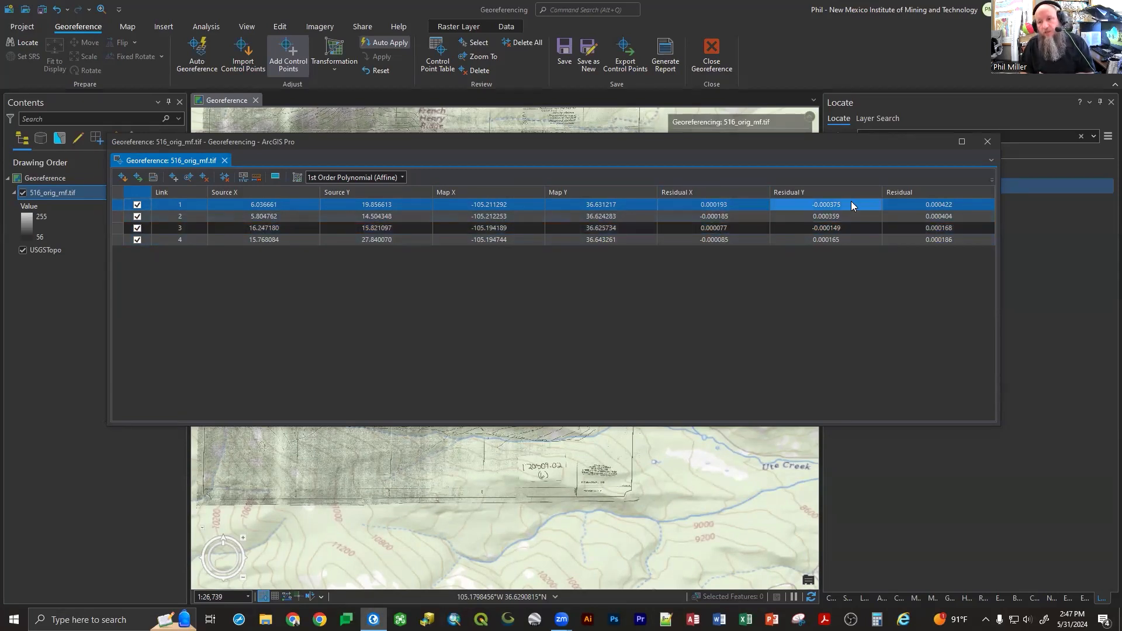
left_click(826, 242, "ctrl")
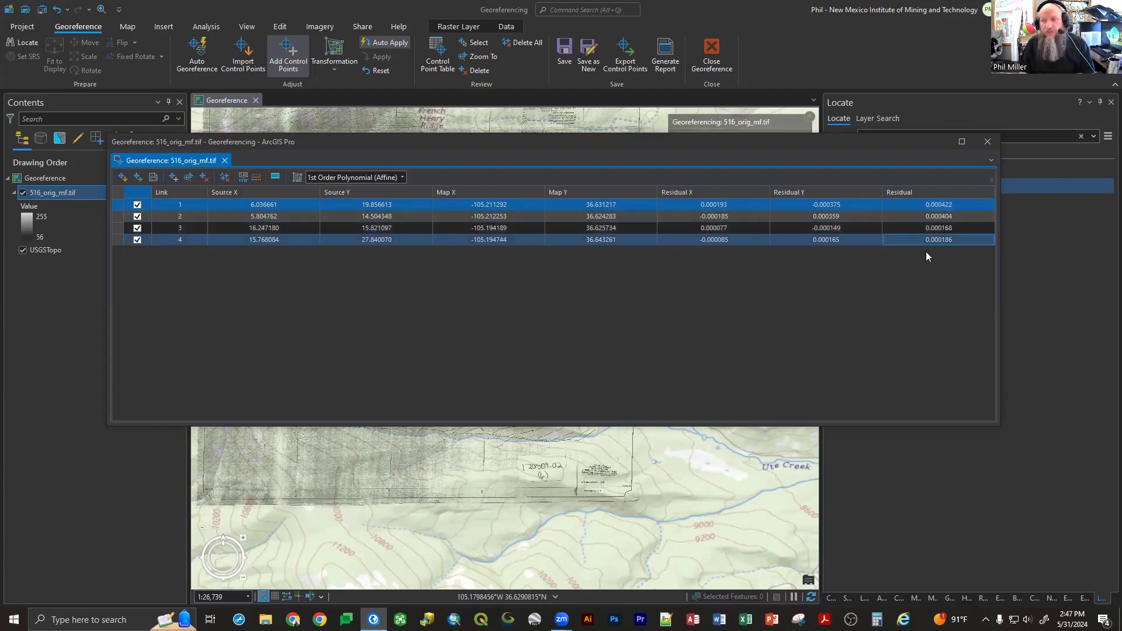
- Dock the control point table beneath the map and reduce its height to enlarge the map view
double_click(495, 148)
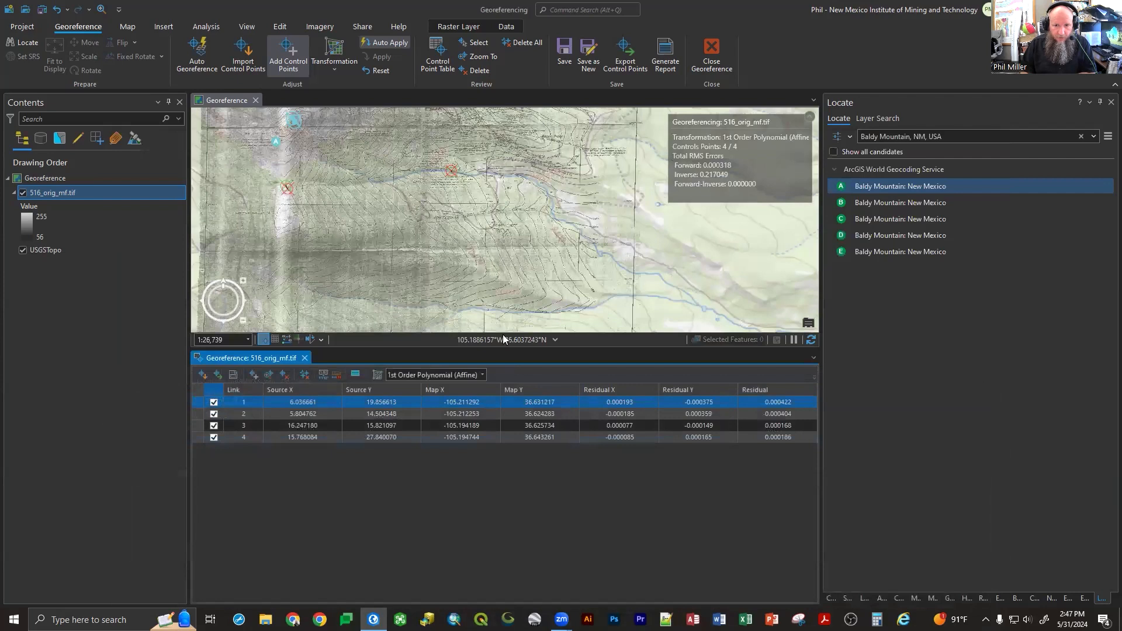
left_click_drag(503, 350, 503, 457)
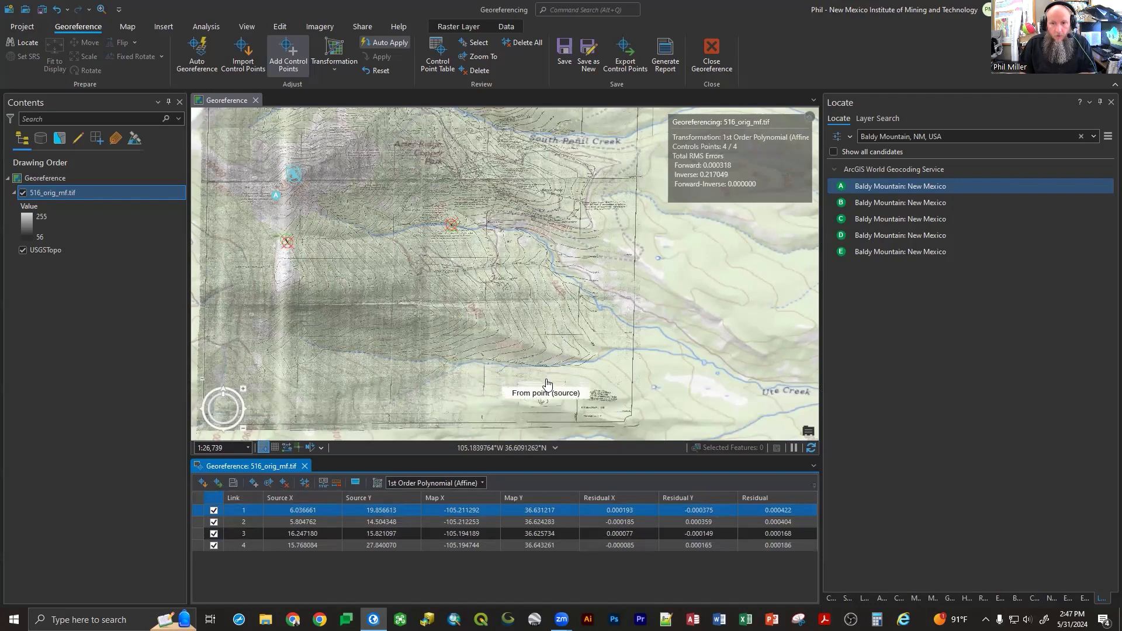
- Compare the scanned creek line with the USGS topo along Ute Creek by toggling the 516_orig_mf.tif layer's visibility
scroll(571, 363, "up", 5)
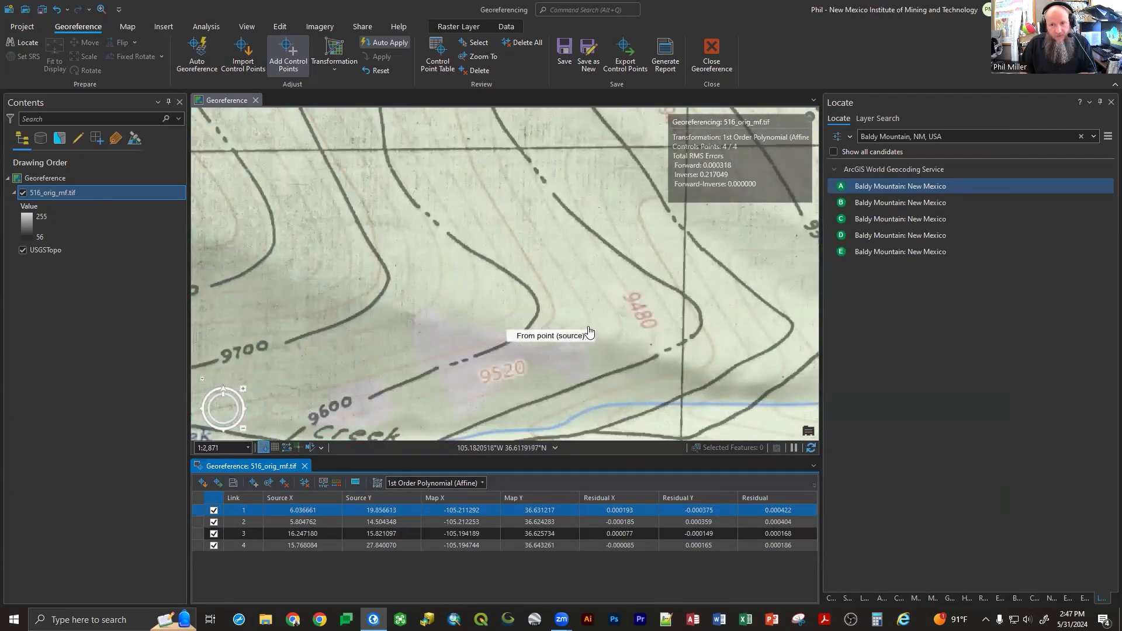
scroll(376, 132, "down", 1)
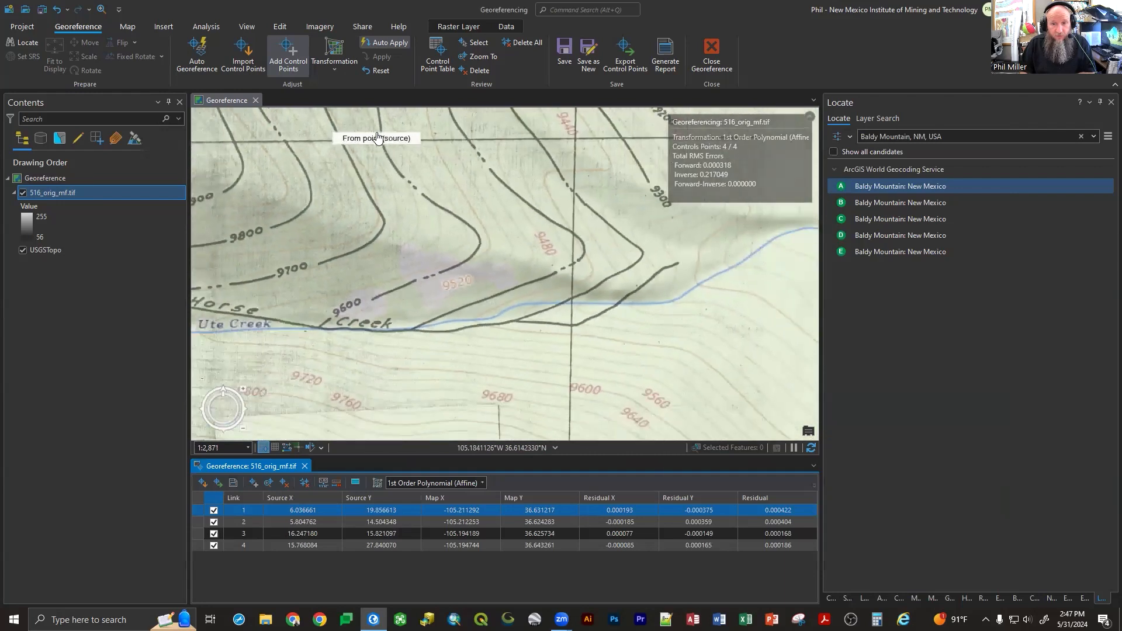
left_click(23, 193)
left_click(23, 193)
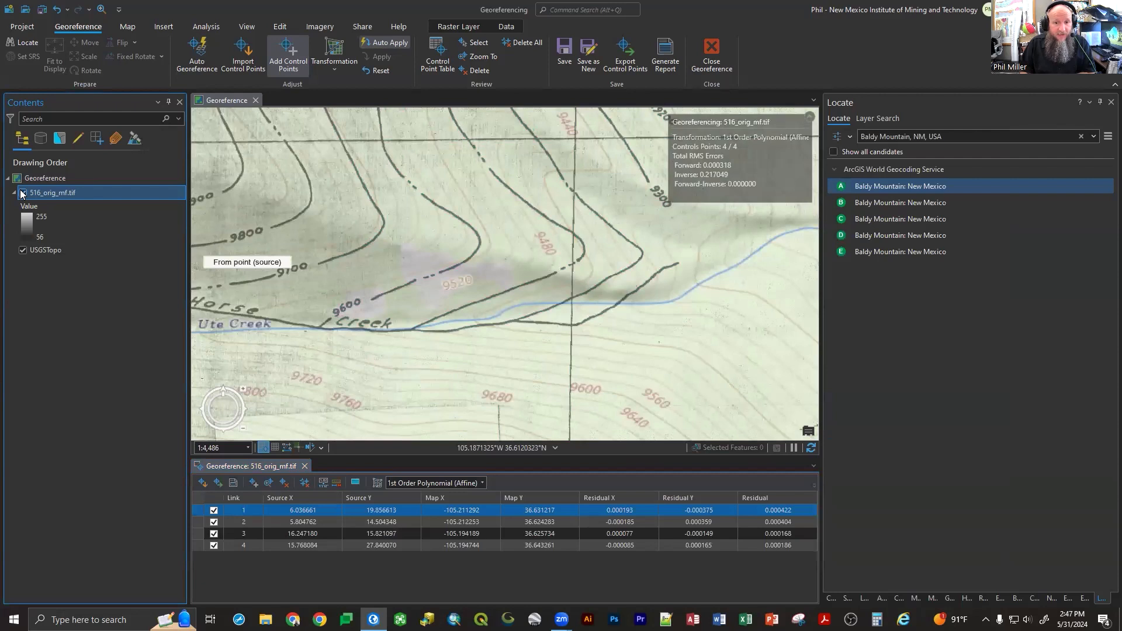
left_click(23, 192)
left_click(23, 193)
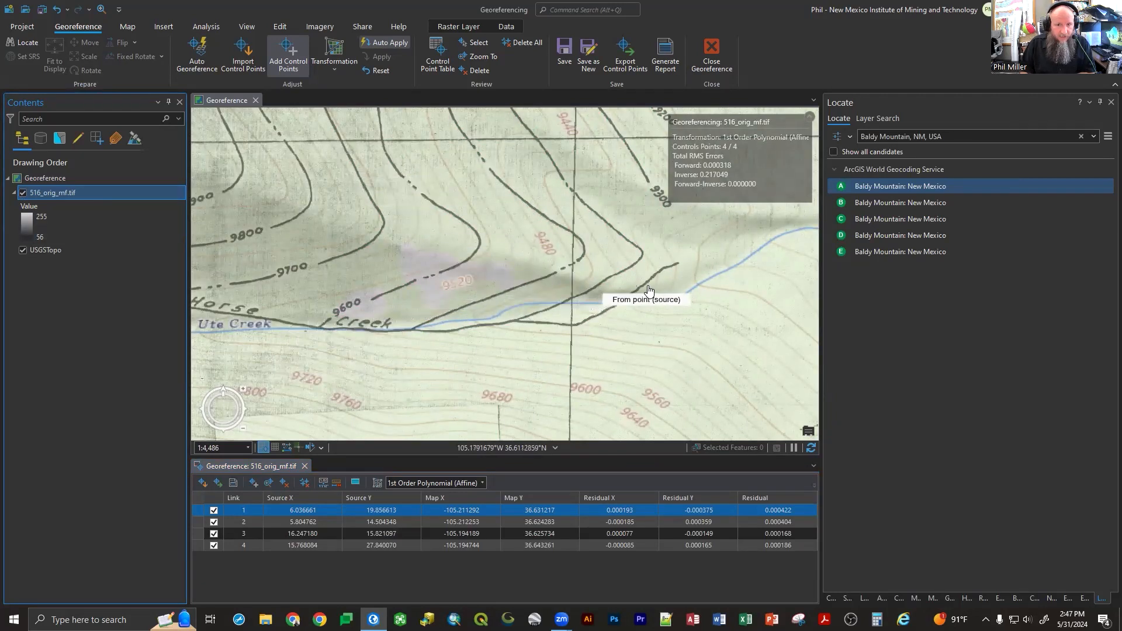
- Add a control point linking the scanned creek at the 9600 contour junction to the topo's blue creek line beneath the Ute Creek label
scroll(576, 287, "down", 2)
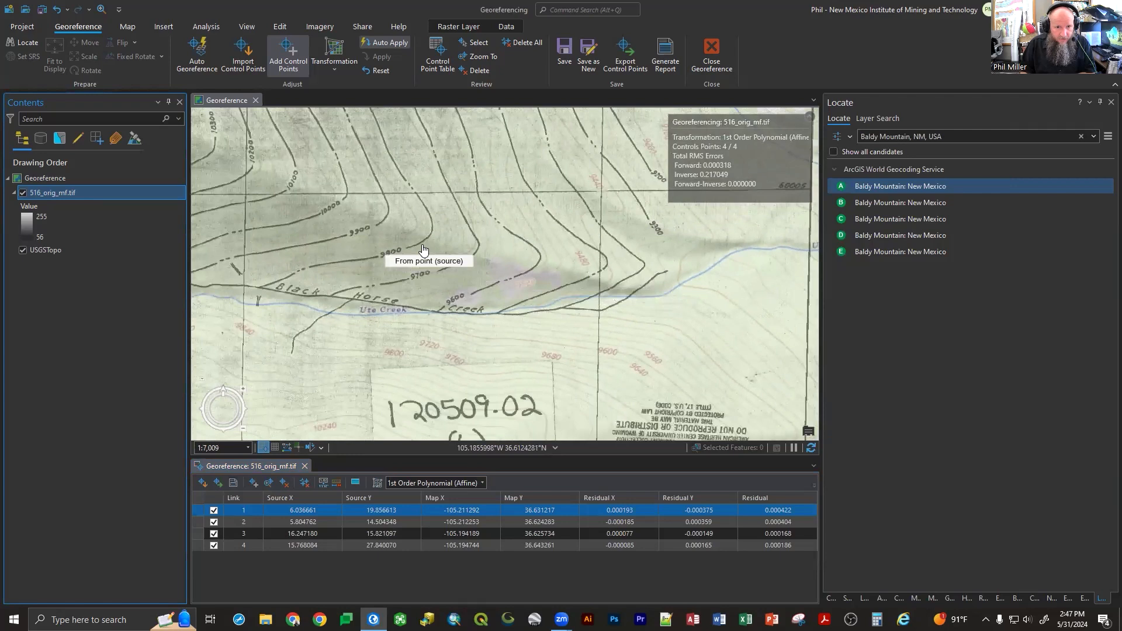
scroll(423, 249, "up", 3)
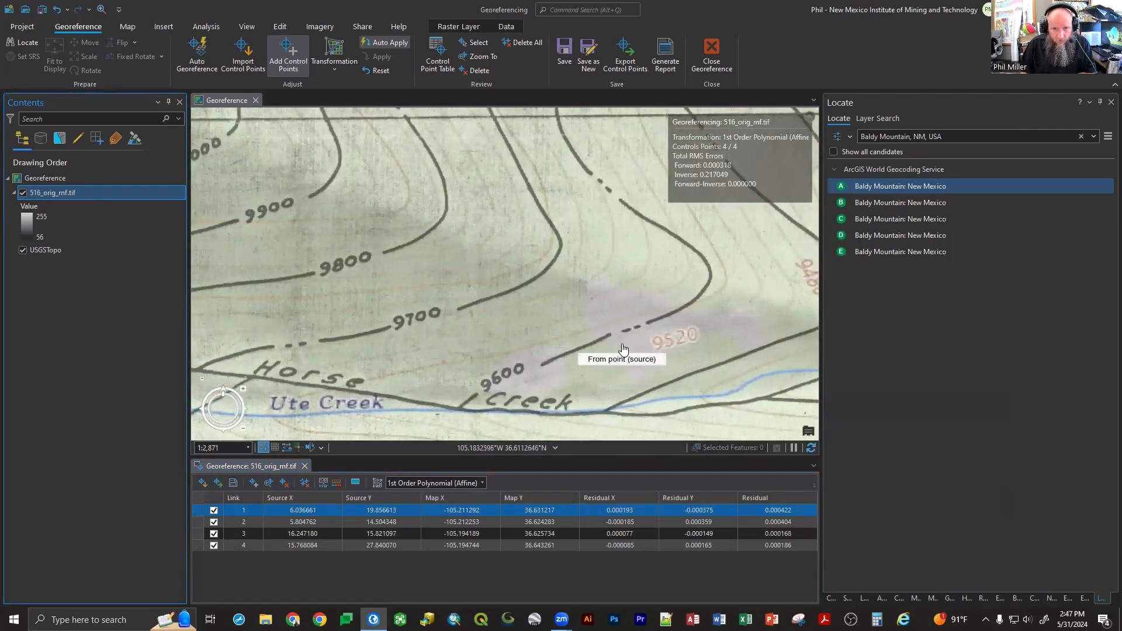
scroll(676, 342, "down", 2)
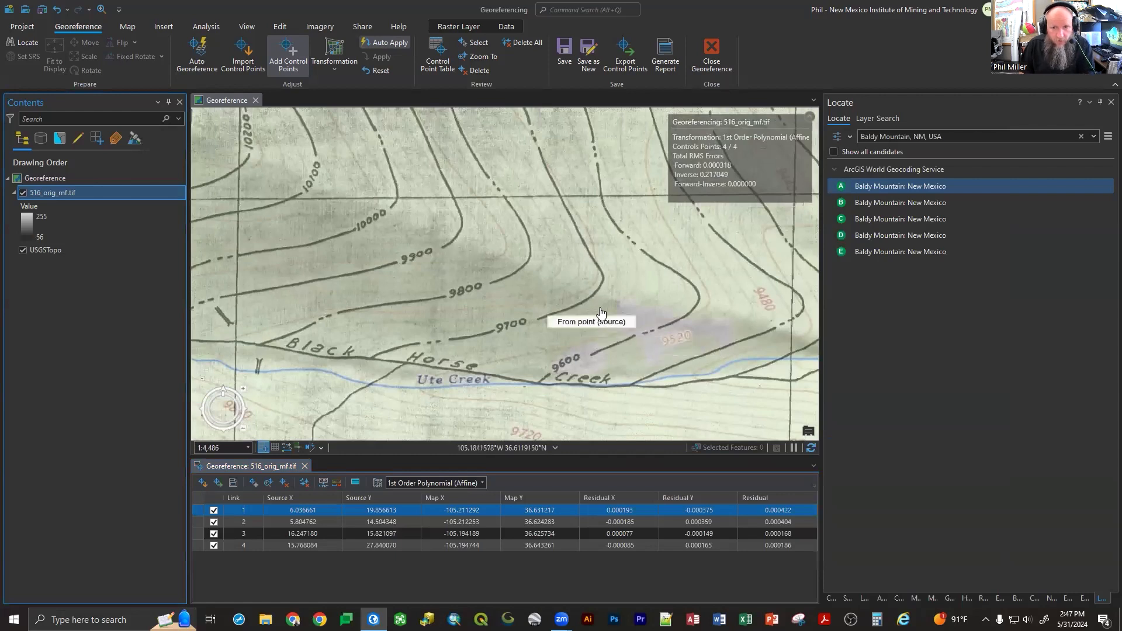
scroll(602, 317, "down", 2)
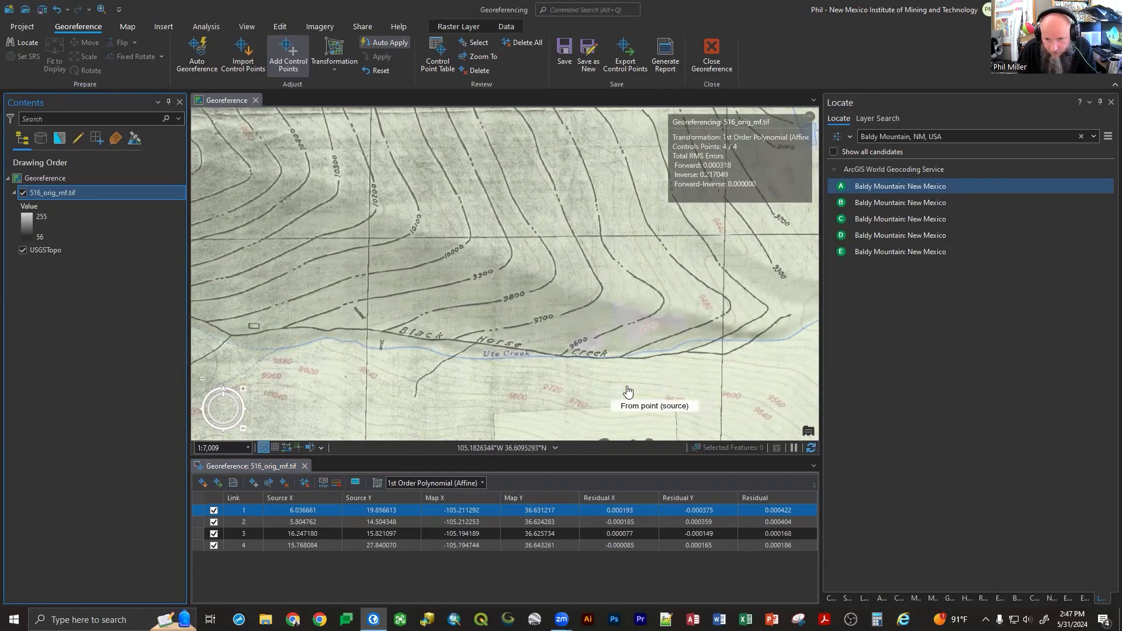
scroll(488, 364, "up", 6)
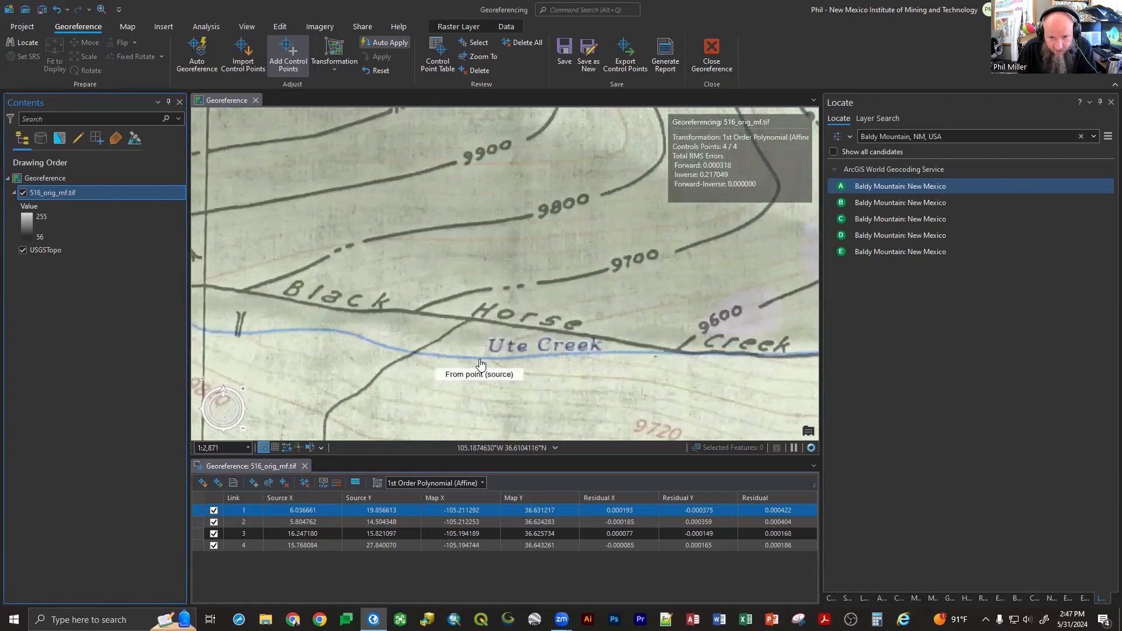
scroll(512, 331, "down", 4)
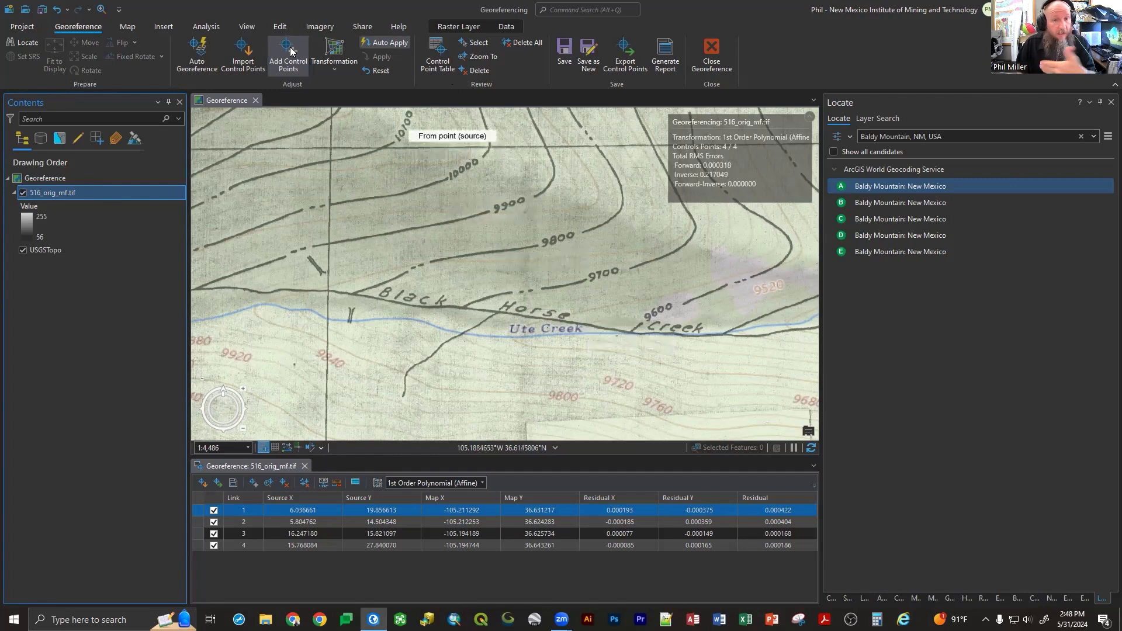
scroll(636, 345, "up", 5)
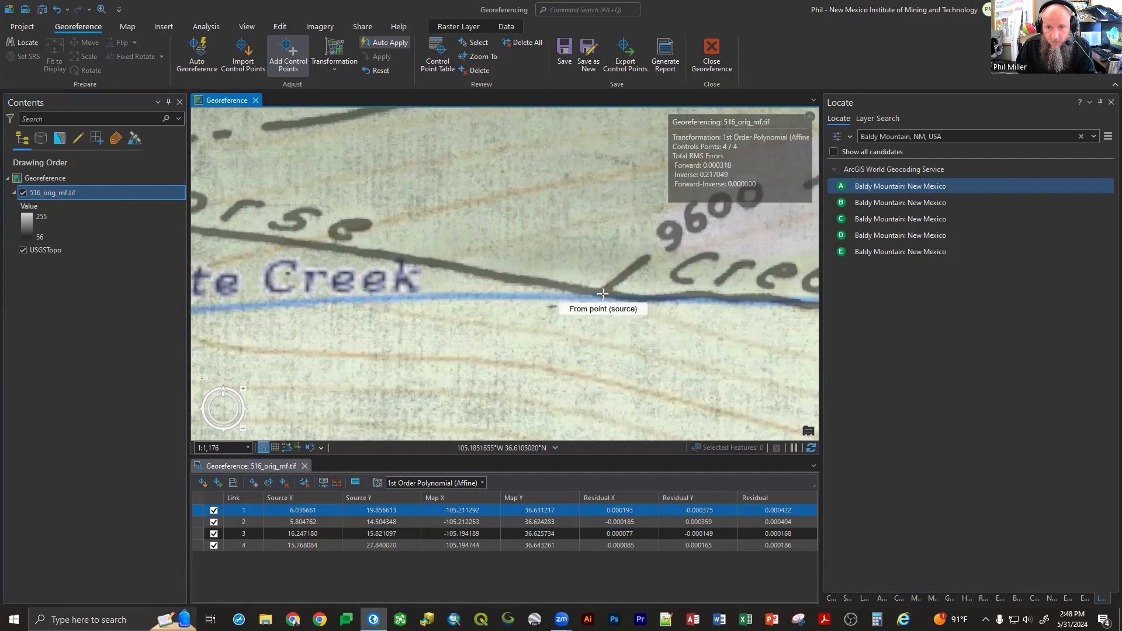
left_click(603, 293)
scroll(605, 327, "down", 4)
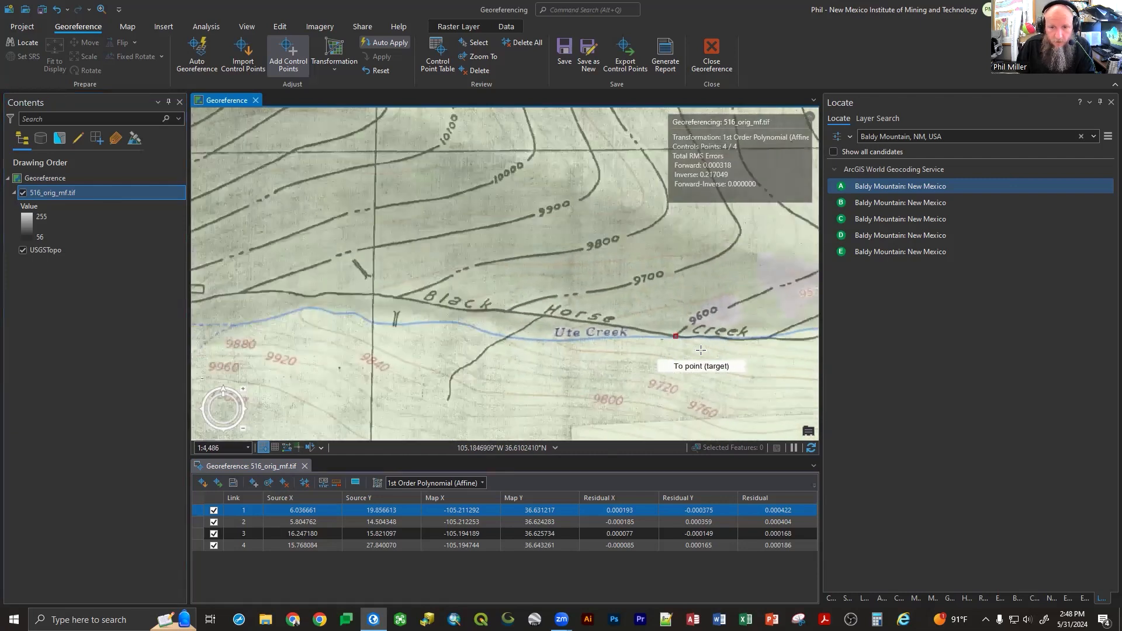
scroll(537, 354, "up", 5)
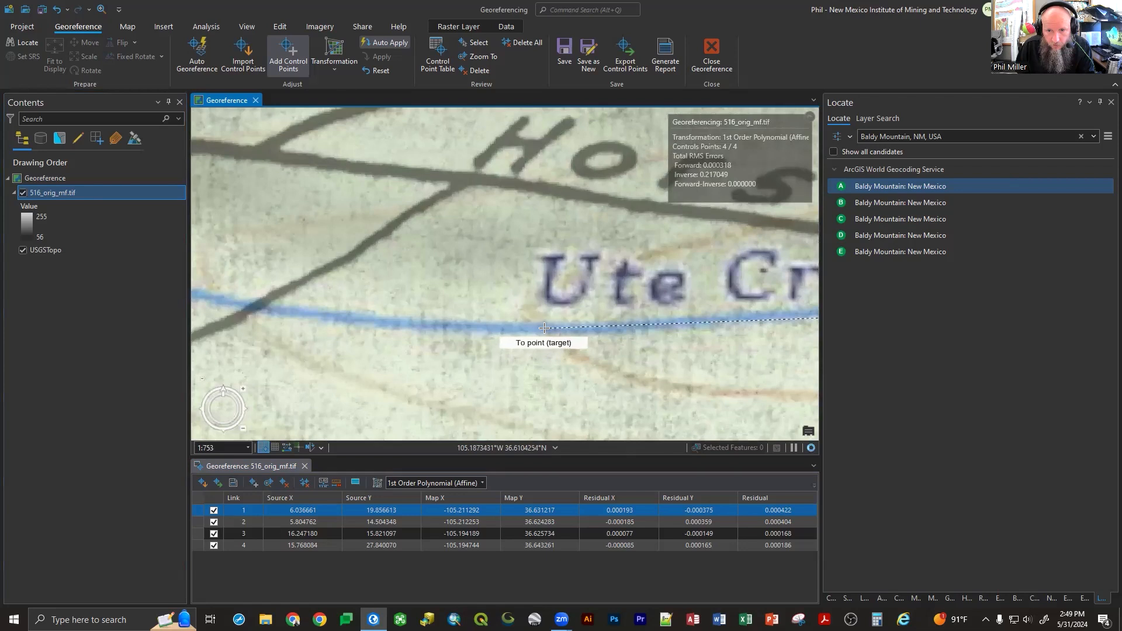
left_click(543, 328)
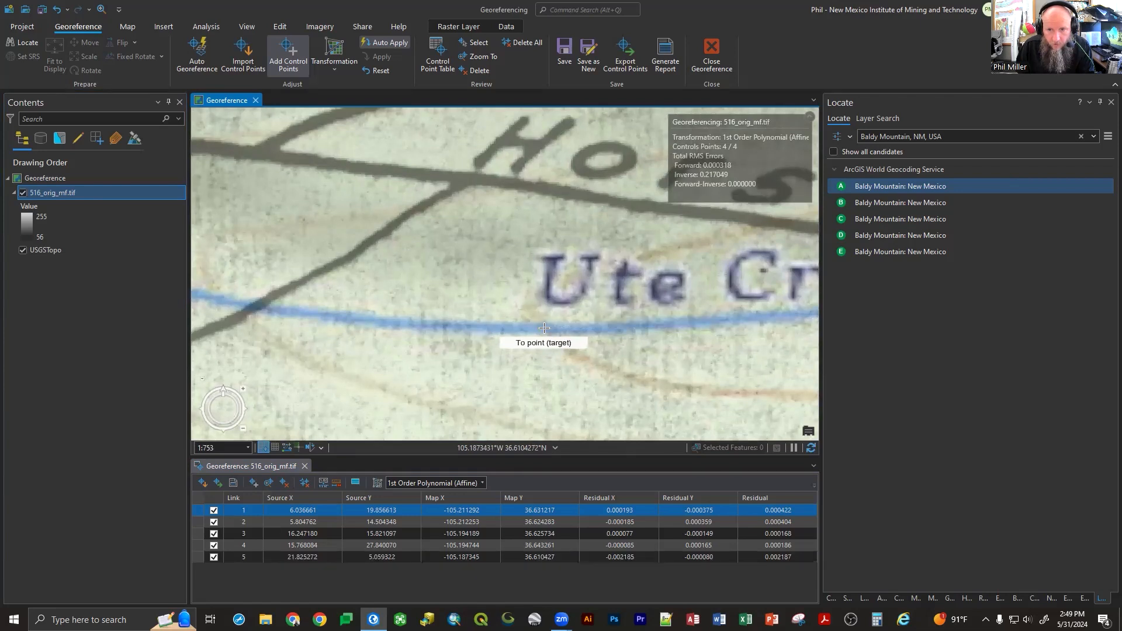
- Examine the scan's alignment with the topo around the control points and across the whole map, and review the available transformation types
scroll(388, 322, "down", 6)
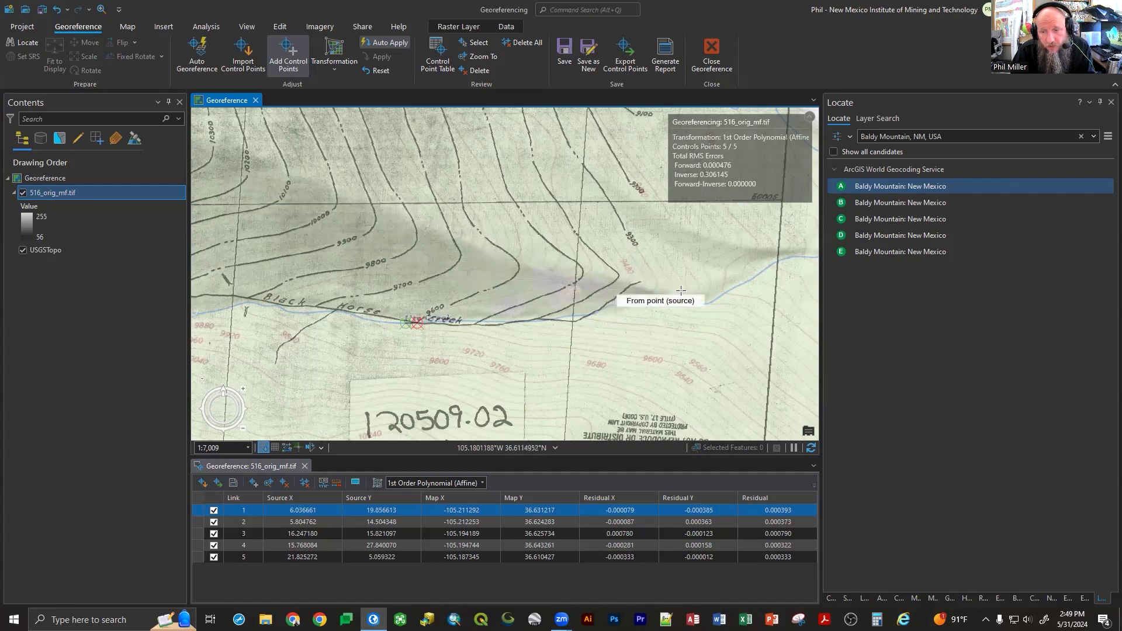
scroll(734, 346, "down", 3)
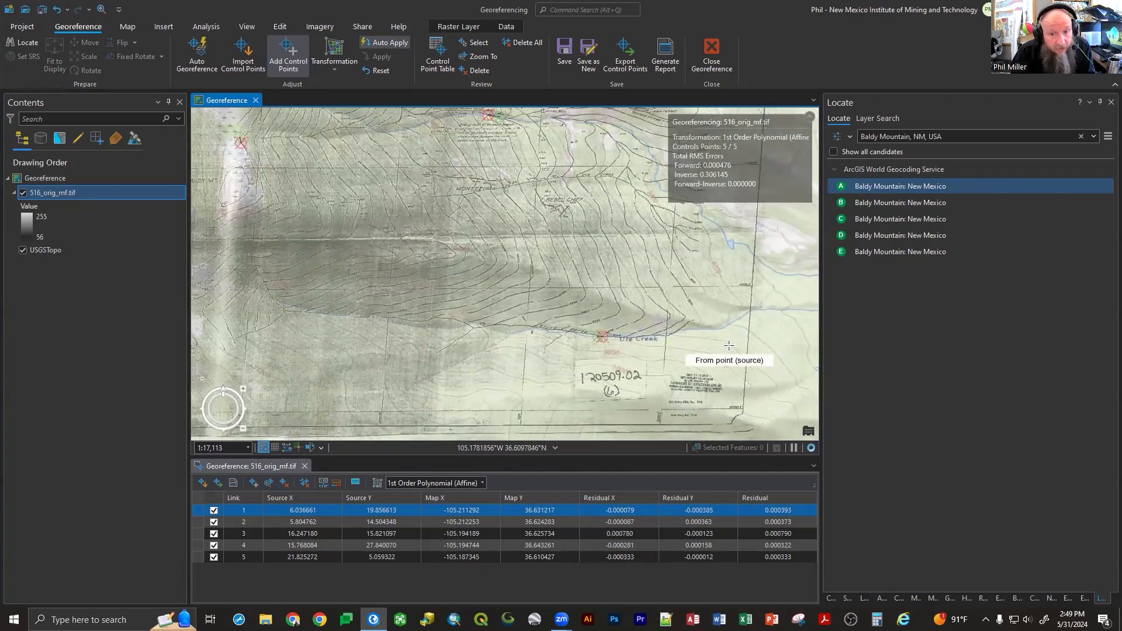
scroll(407, 191, "up", 3)
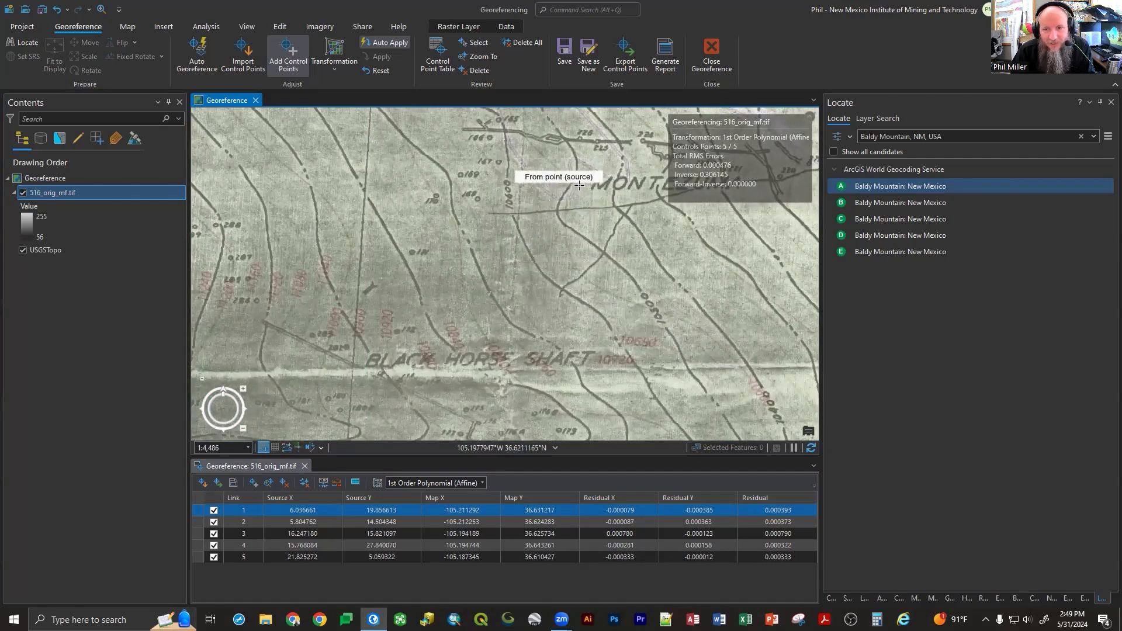
scroll(623, 239, "down", 3)
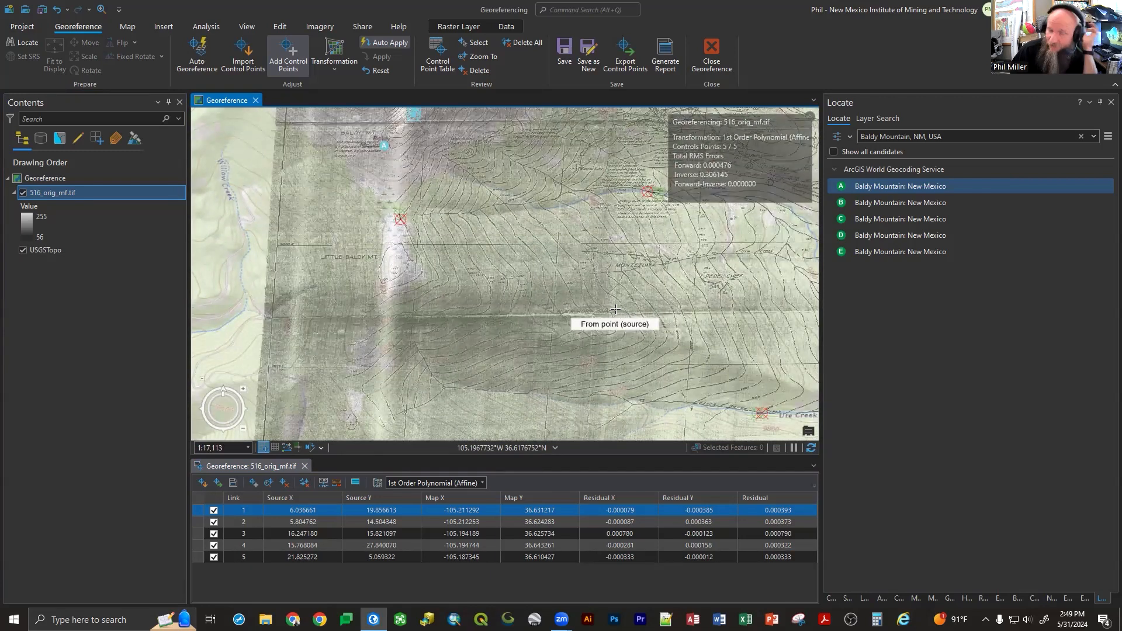
scroll(412, 284, "down", 1)
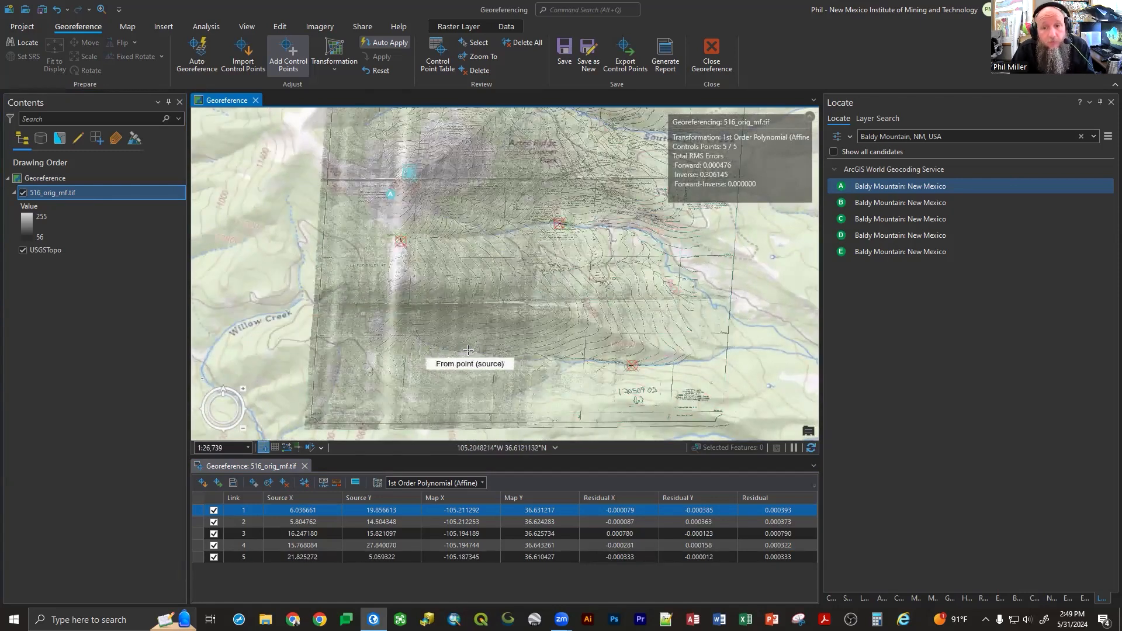
scroll(481, 182, "up", 2)
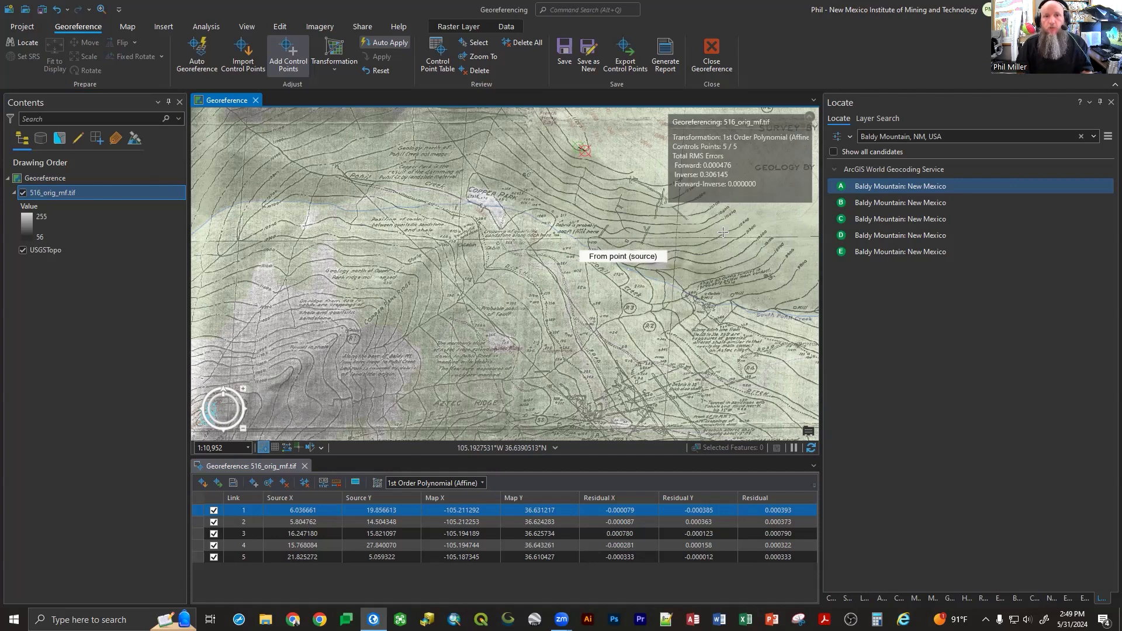
left_click(329, 67)
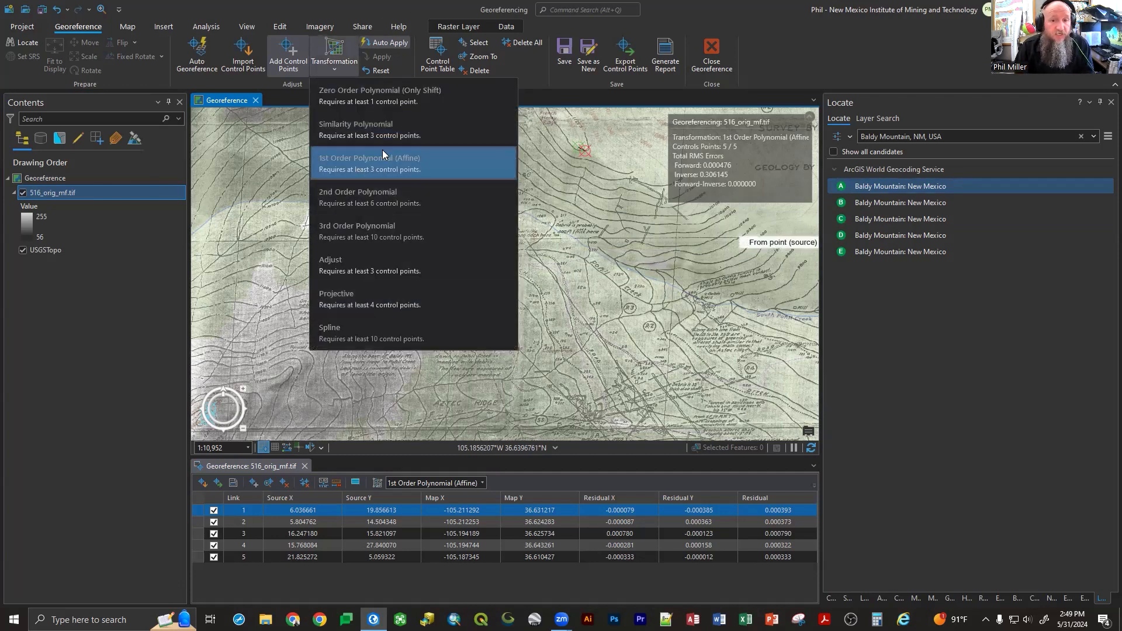
left_click(418, 8)
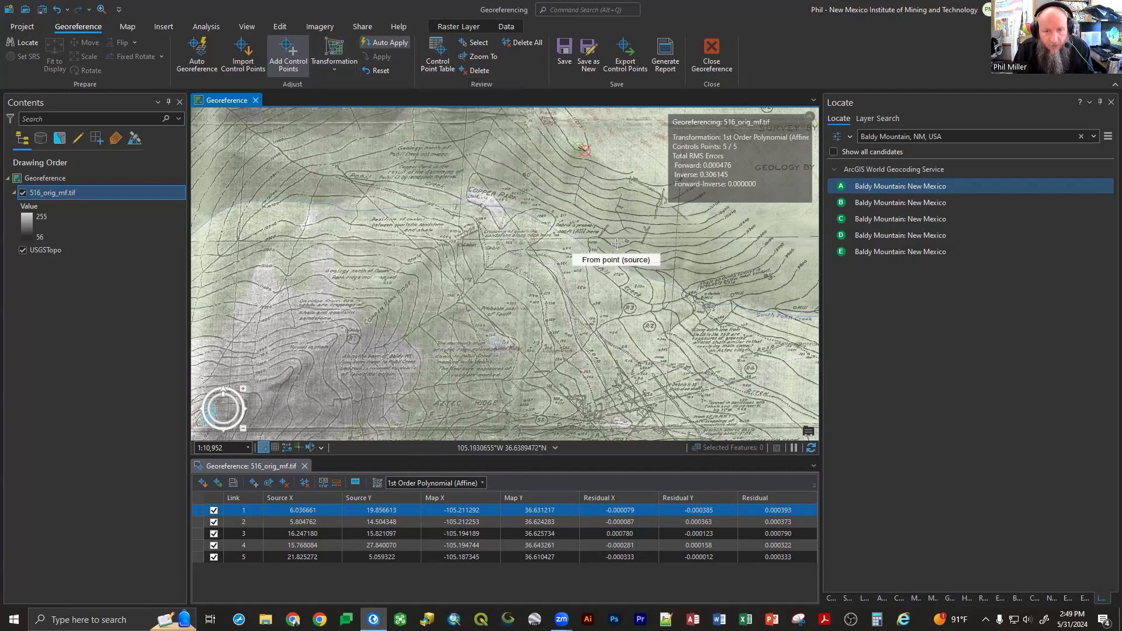
scroll(616, 243, "down", 2)
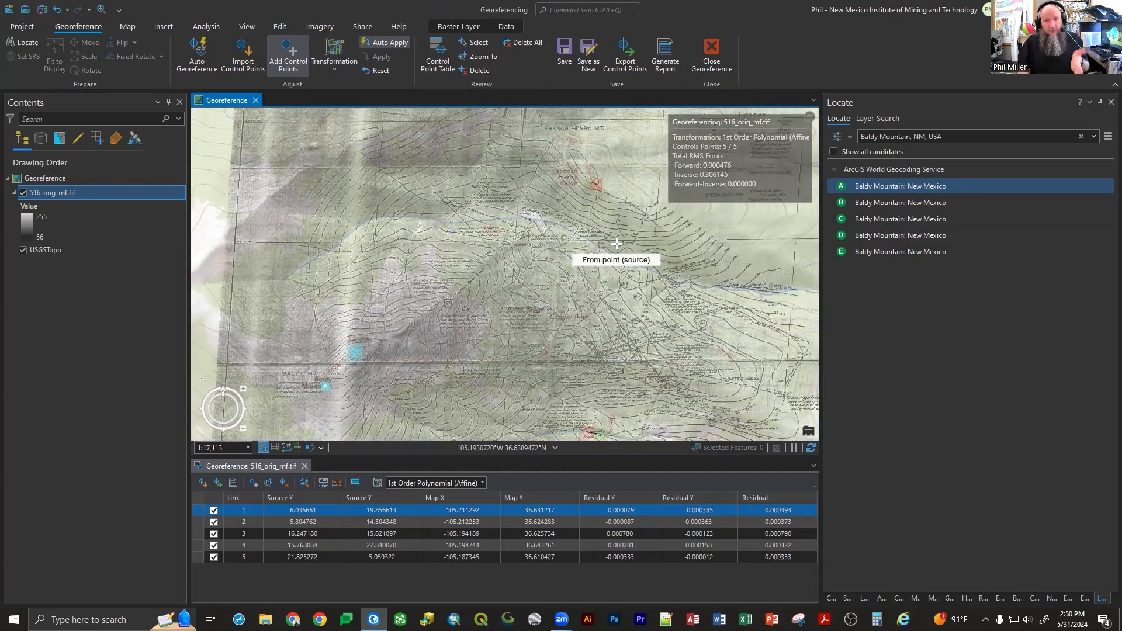
- Hide the USGSTopo layer and open the export settings for saving the georeferenced 516_orig_mf.tif as a new raster
left_click(21, 250)
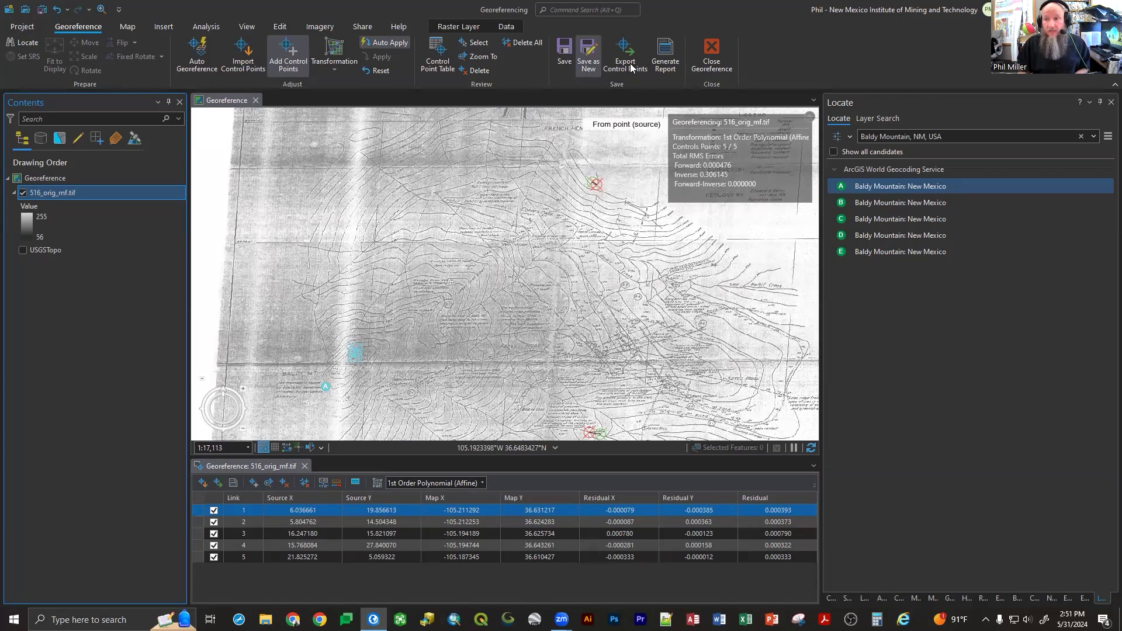
left_click(1052, 598)
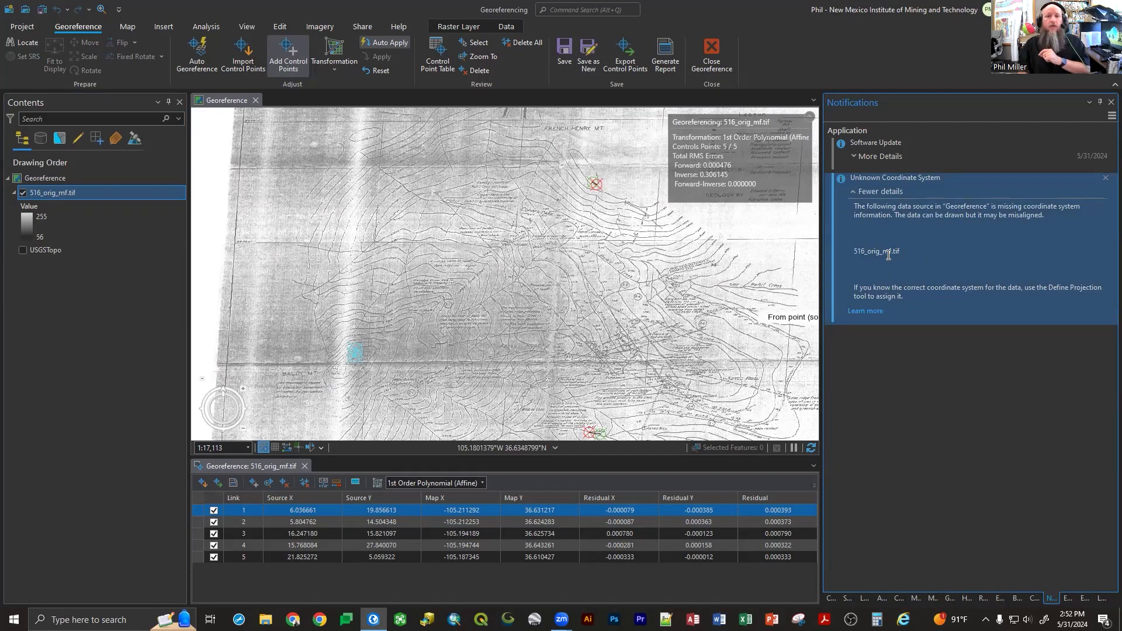
left_click(583, 54)
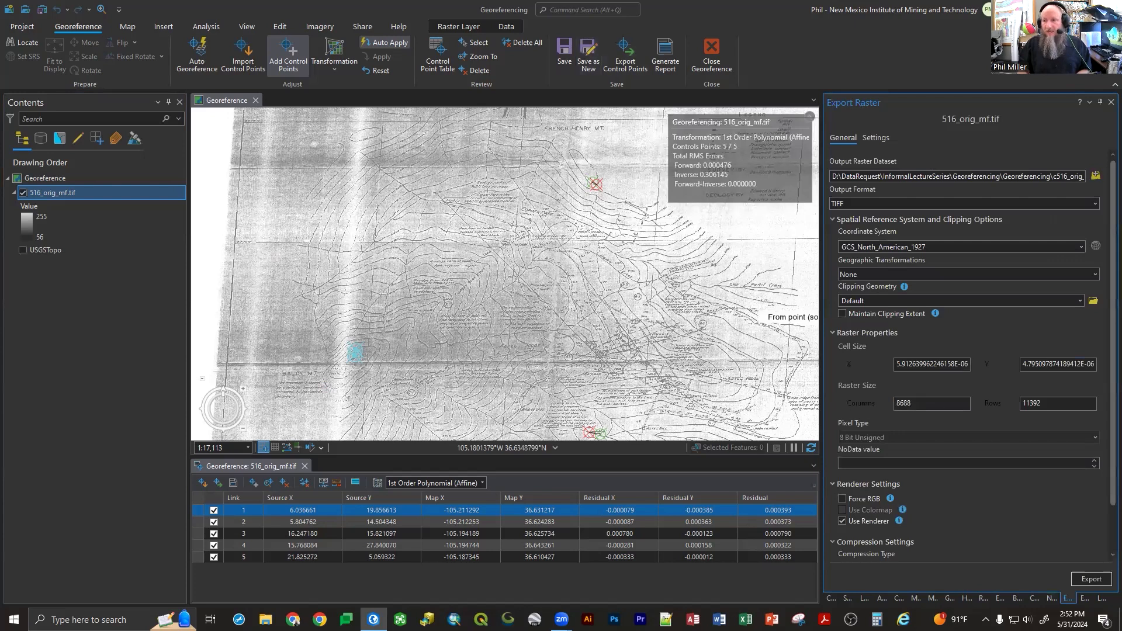
- Browse the output location to the project's connected folder that holds the original scanned TIFFs
left_click(1096, 176)
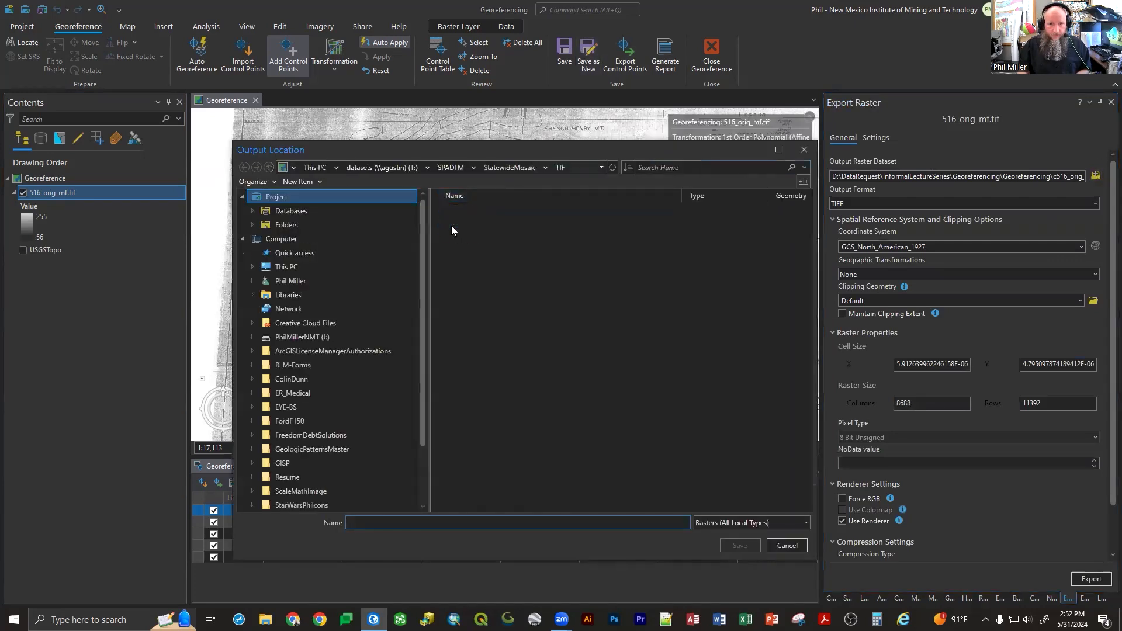
left_click(279, 225)
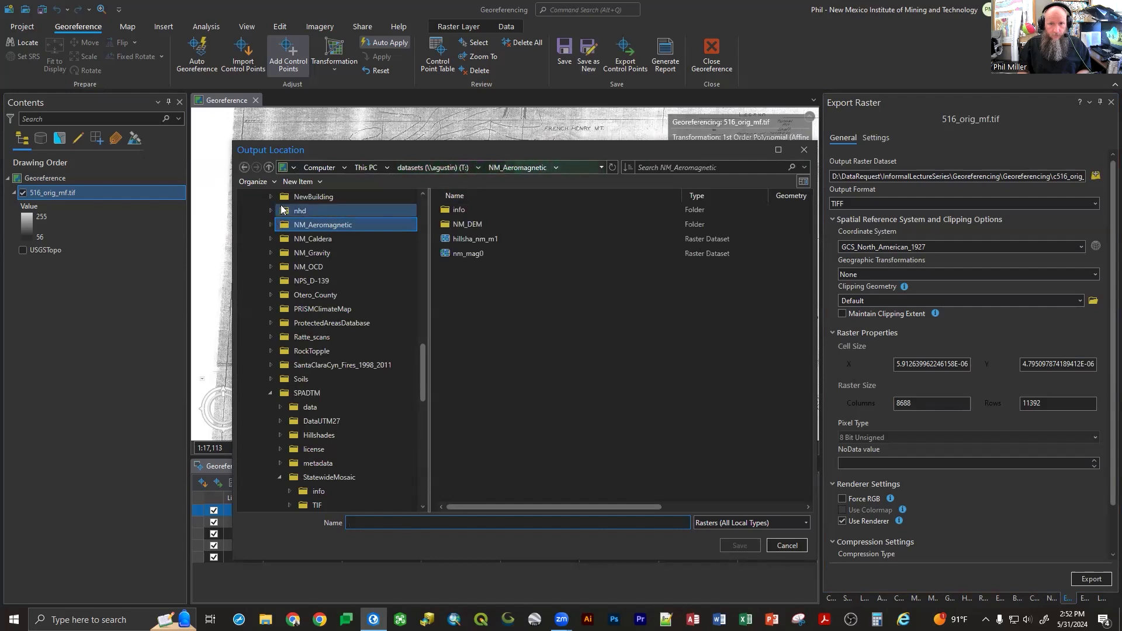
scroll(281, 209, "up", 15)
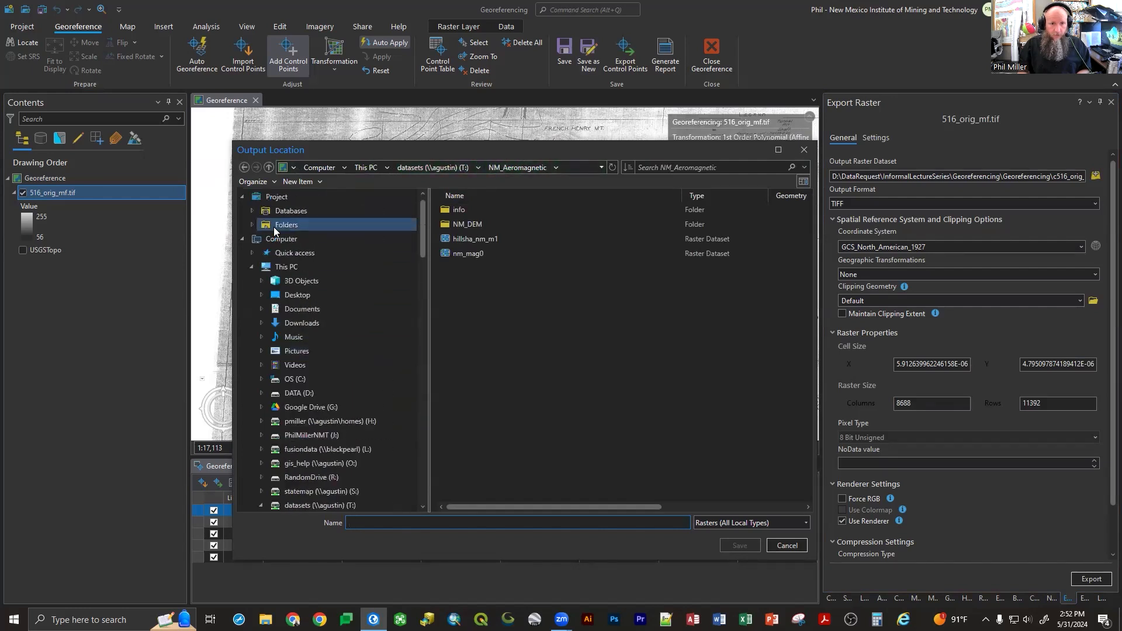
left_click(274, 228)
double_click(481, 239)
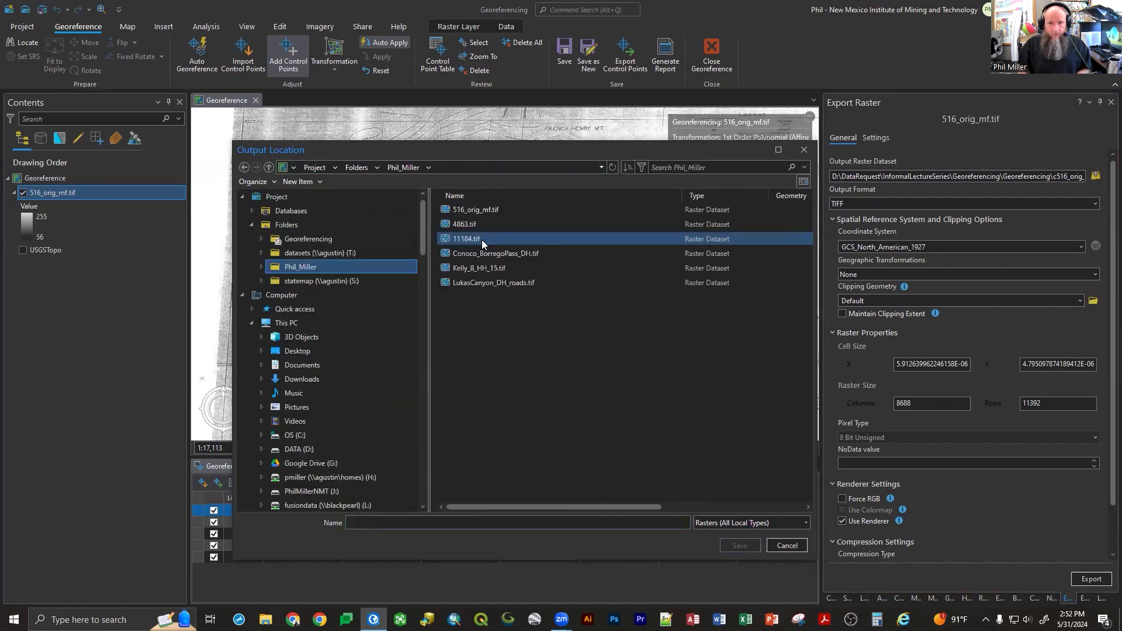
- Name the output raster 516_orig_mf_rect.tif, based on the original scan's name, and accept the output location
left_click(483, 212)
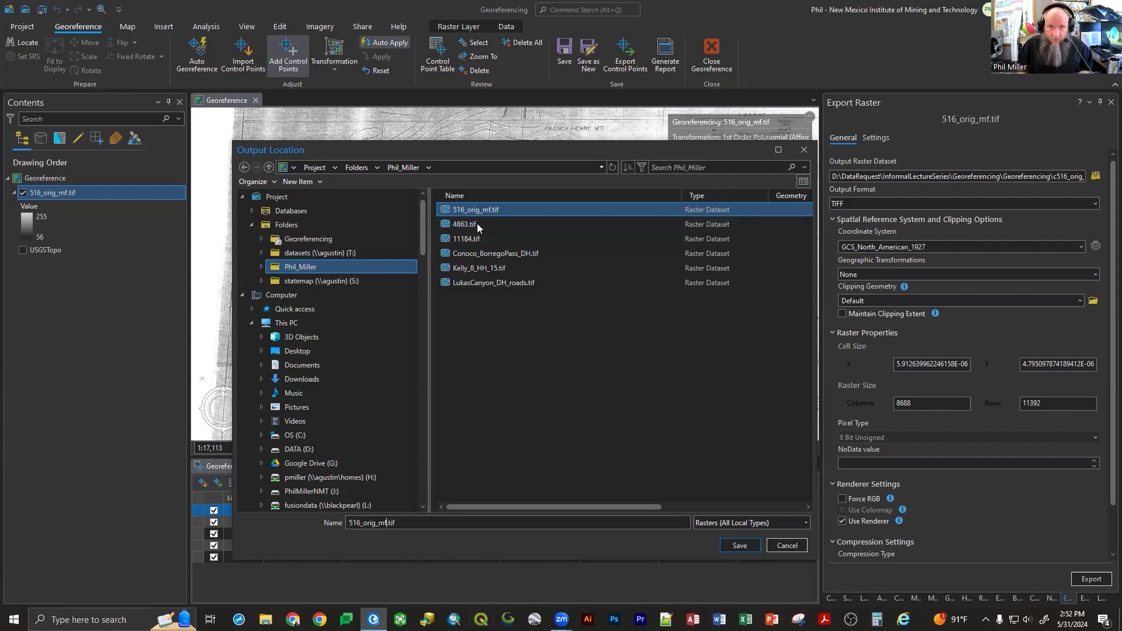
left_click(388, 521)
type("0")
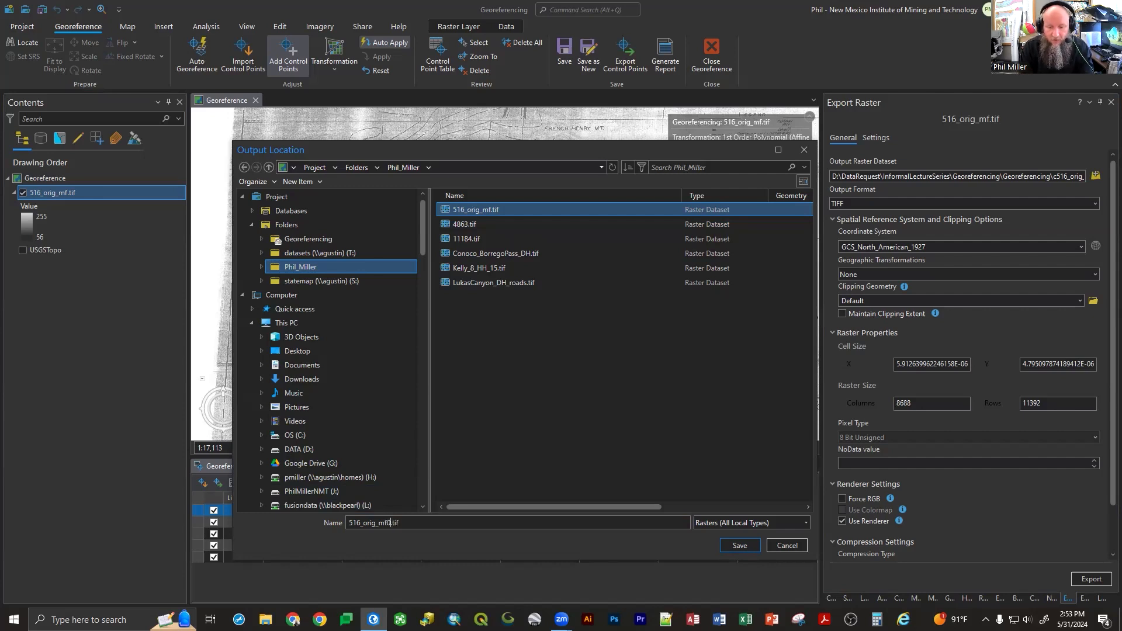
type("_")
key("BackSpace")
key("BackSpace")
type("_rec")
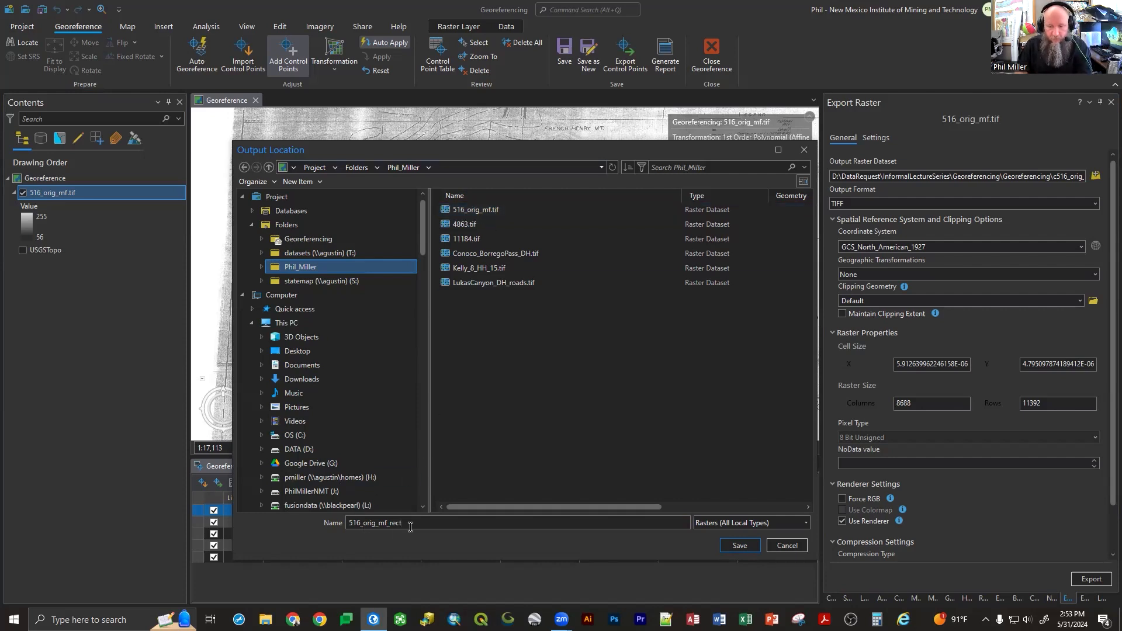
type(".tif")
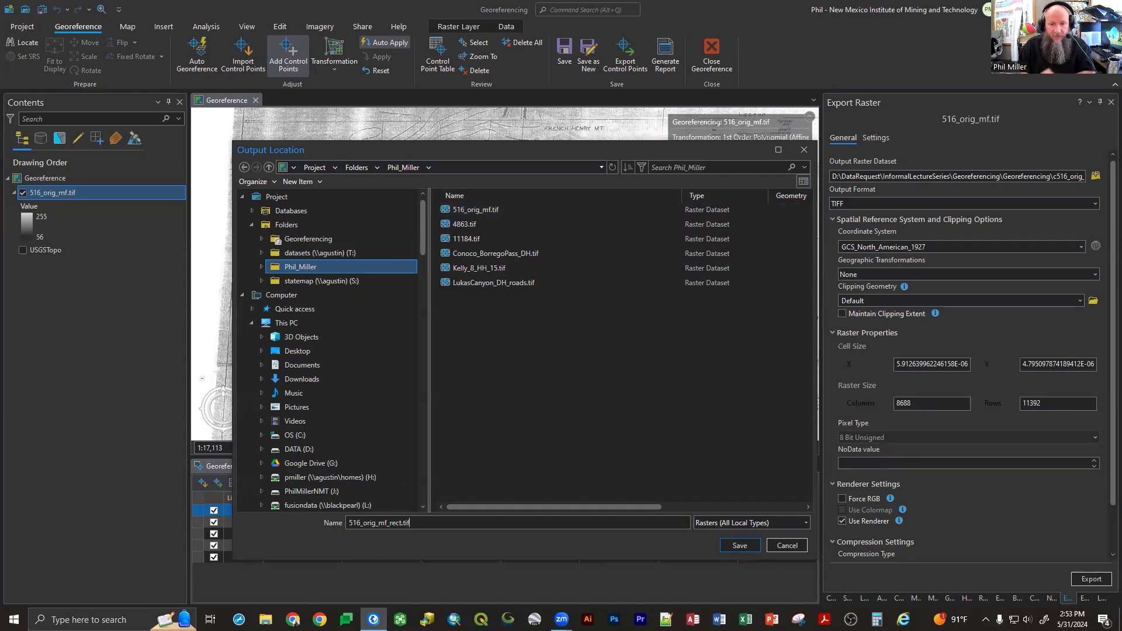
left_click(747, 548)
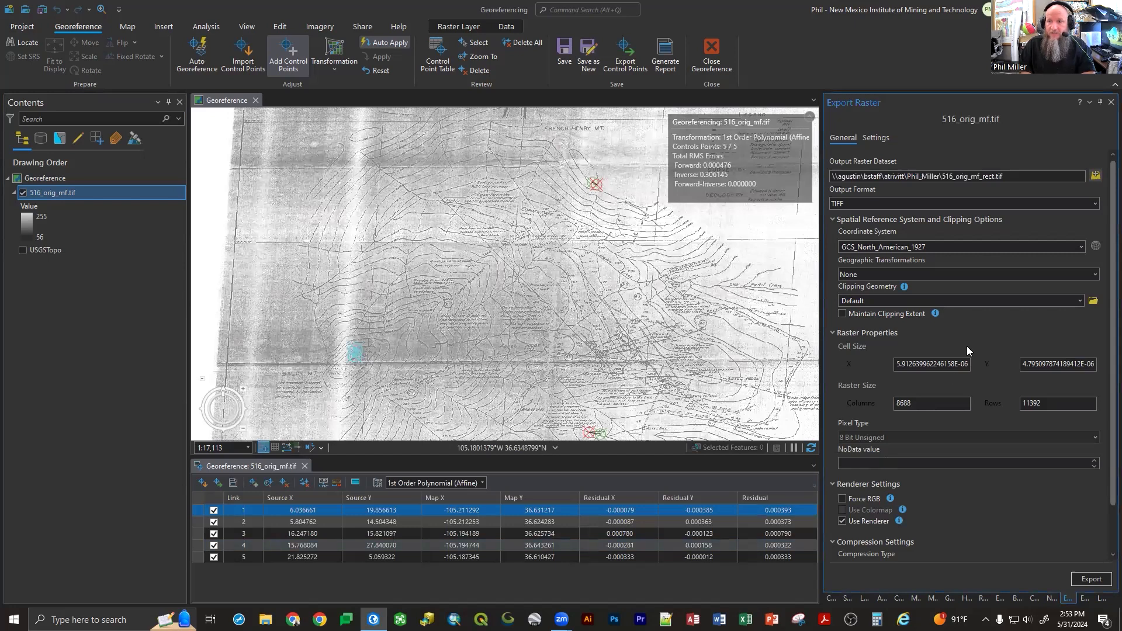
- Keep TIFF as the output format and LZW as the compression type, and export the georeferenced raster
left_click(854, 206)
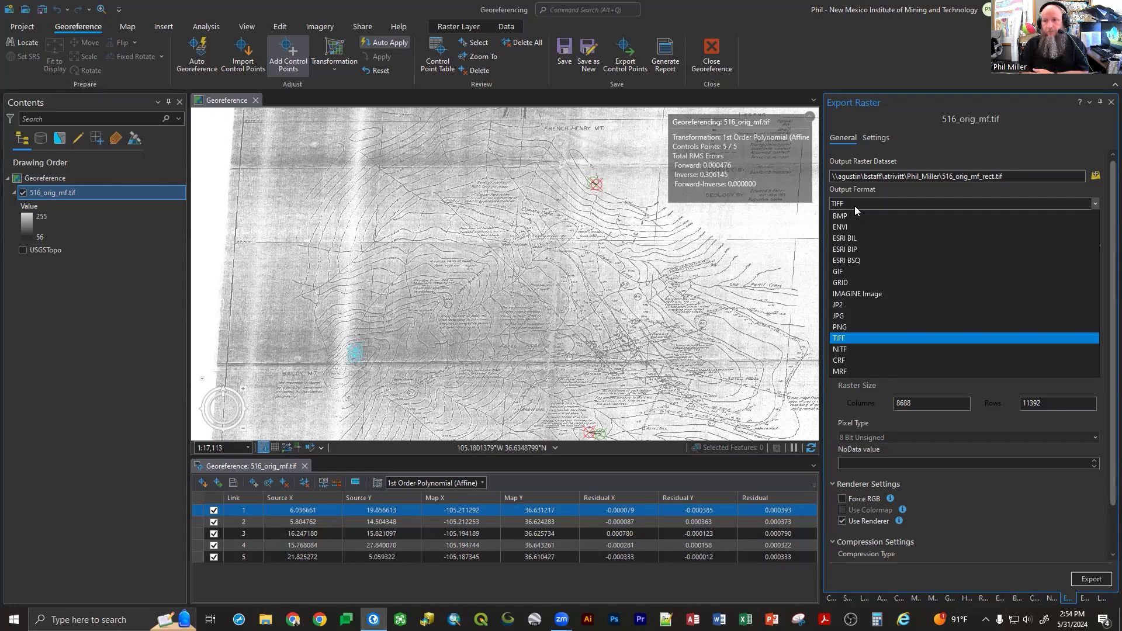
left_click(854, 206)
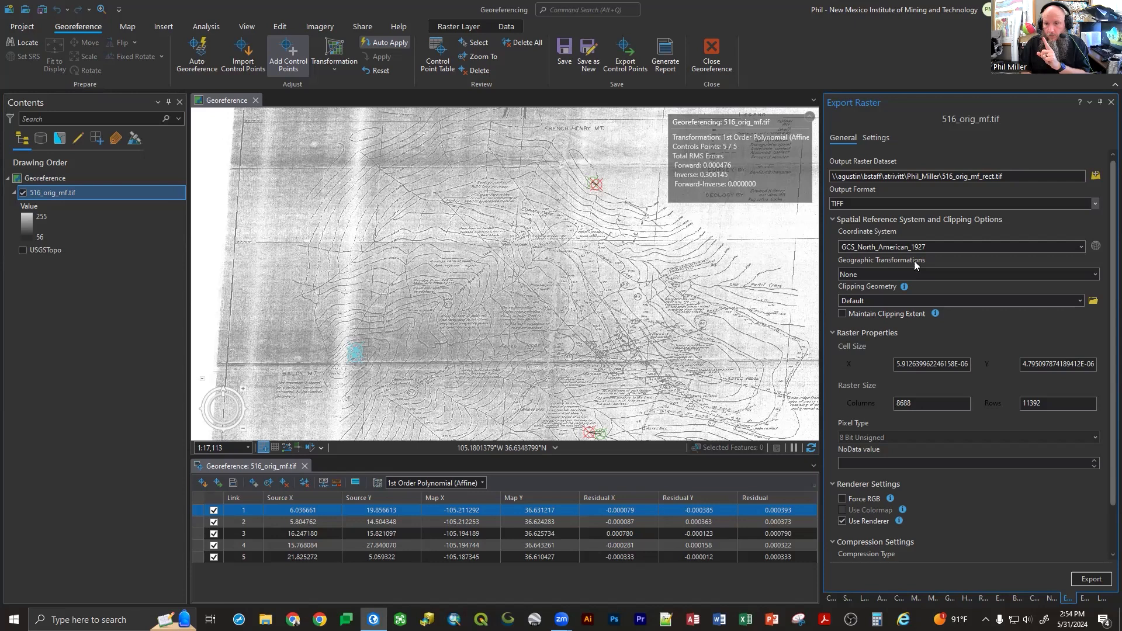
scroll(913, 261, "down", 2)
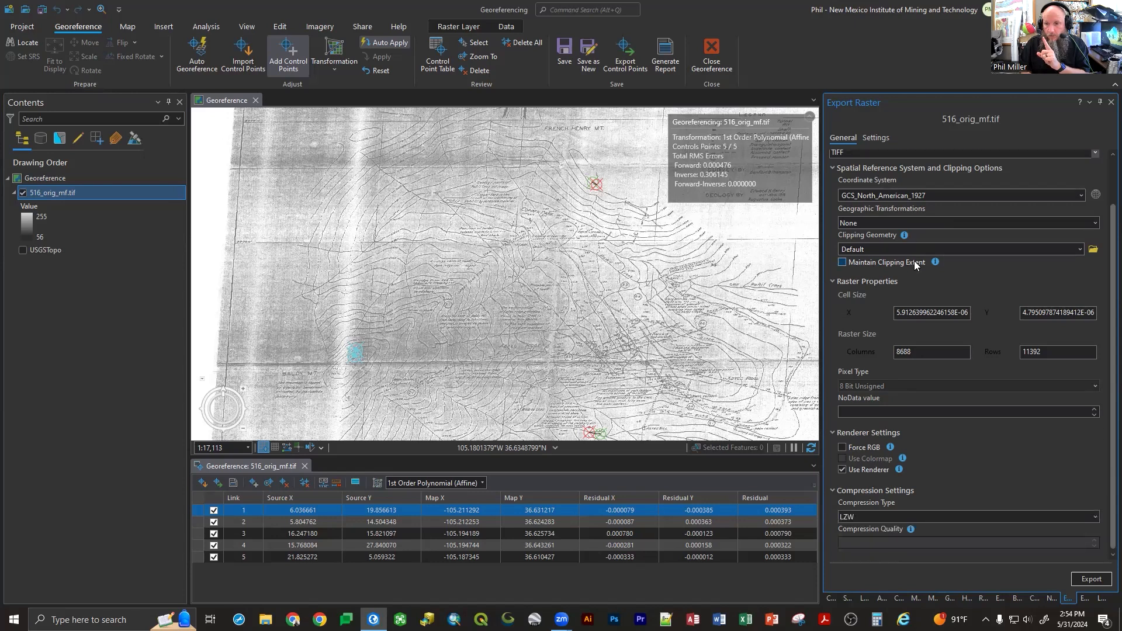
left_click(882, 518)
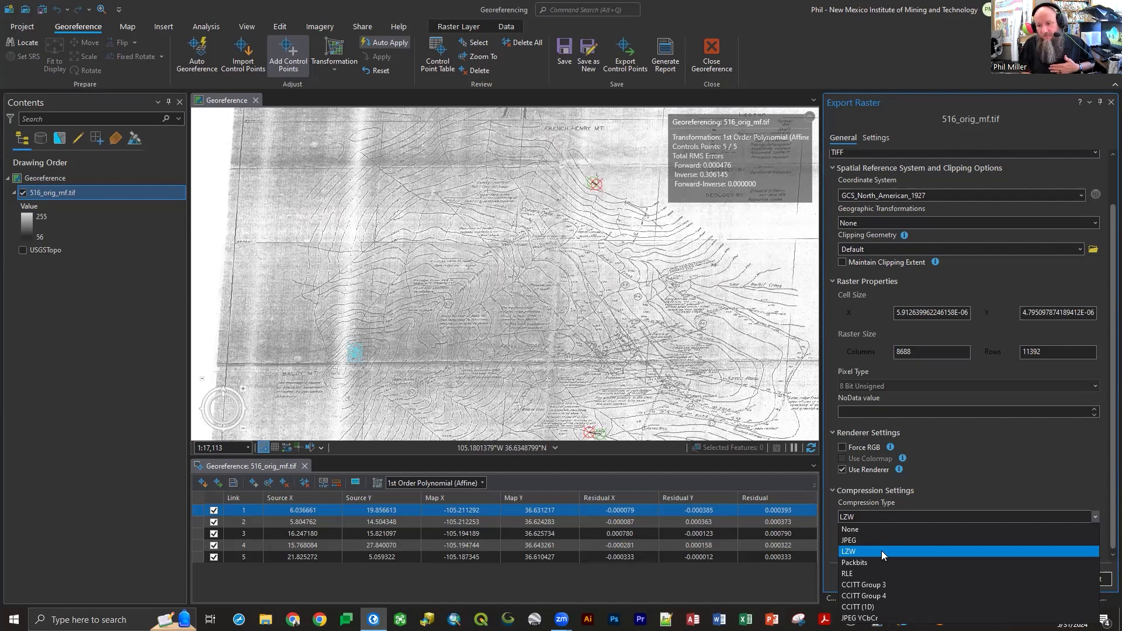
left_click(881, 550)
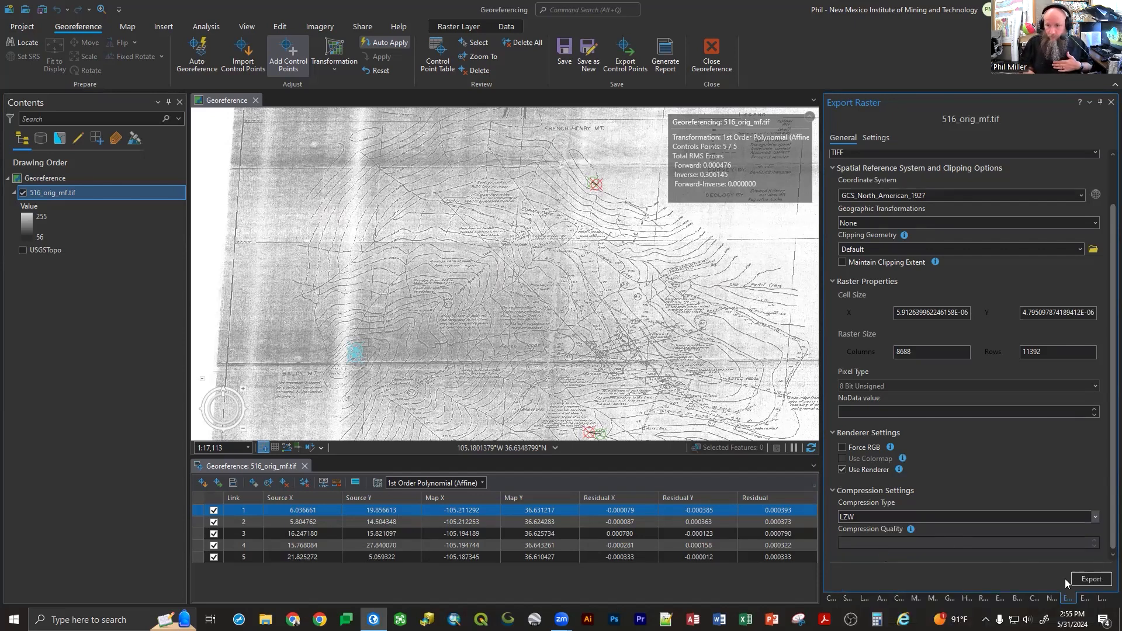
left_click(1092, 579)
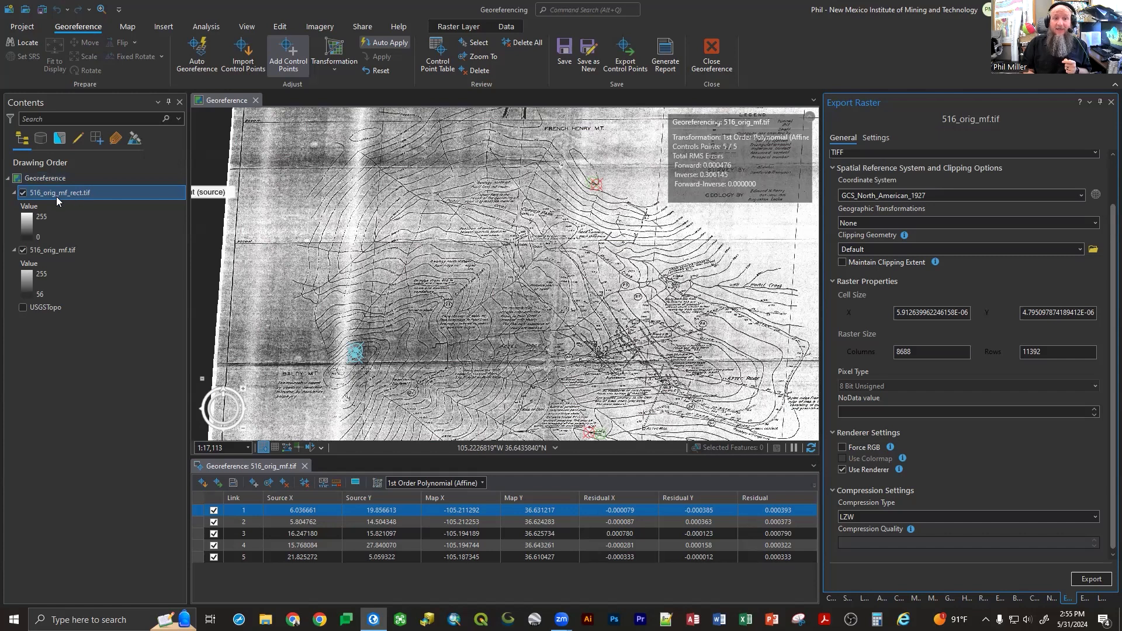
- Remove the original 516_orig_mf.tif layer from the Georeference map, agreeing to discard its pending georeferencing edits
left_click(62, 250)
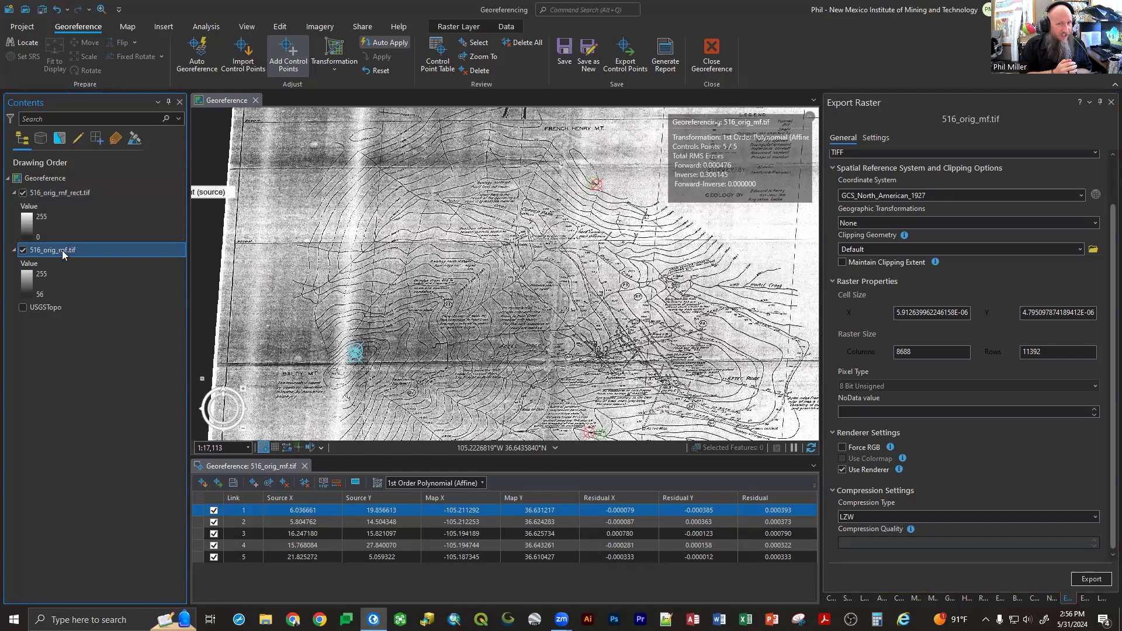
left_click(86, 197, "ctrl")
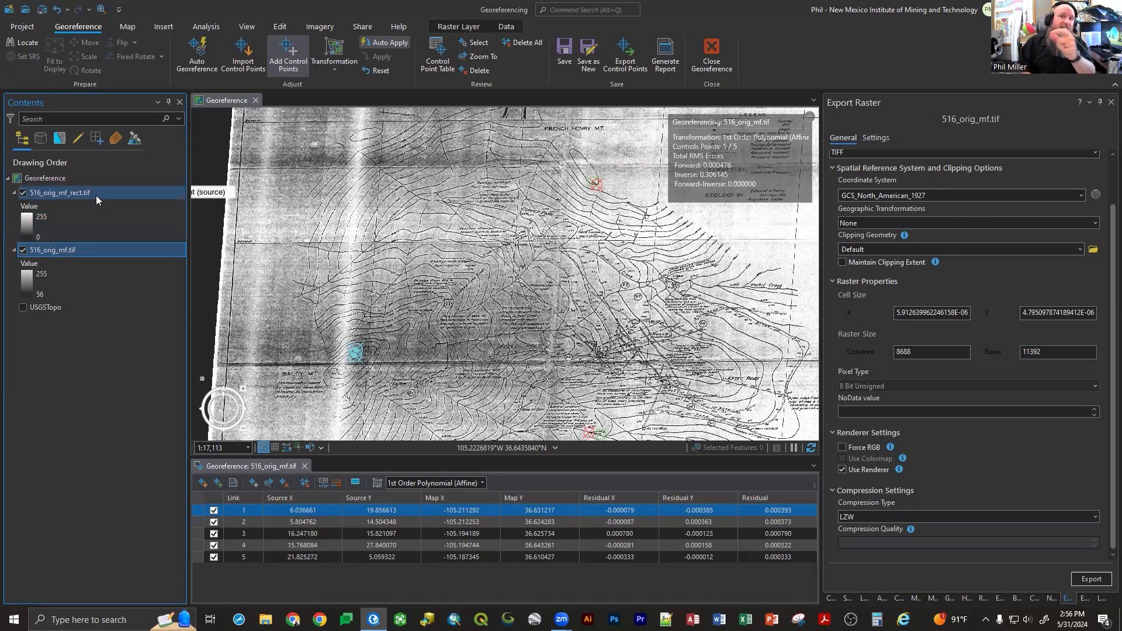
right_click(67, 251)
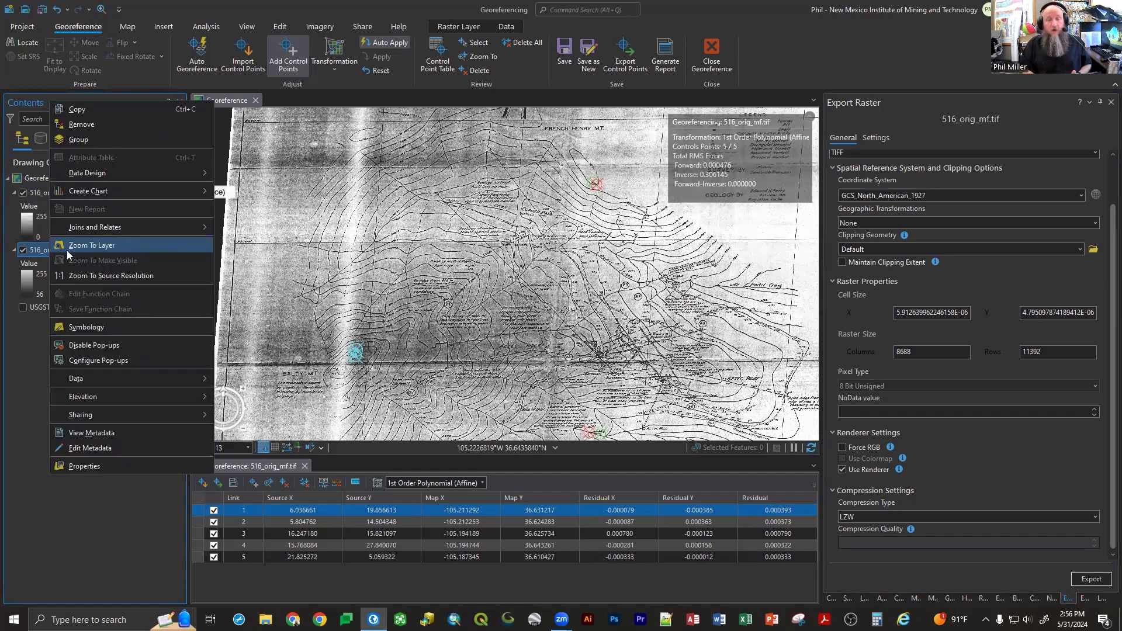
left_click(86, 124)
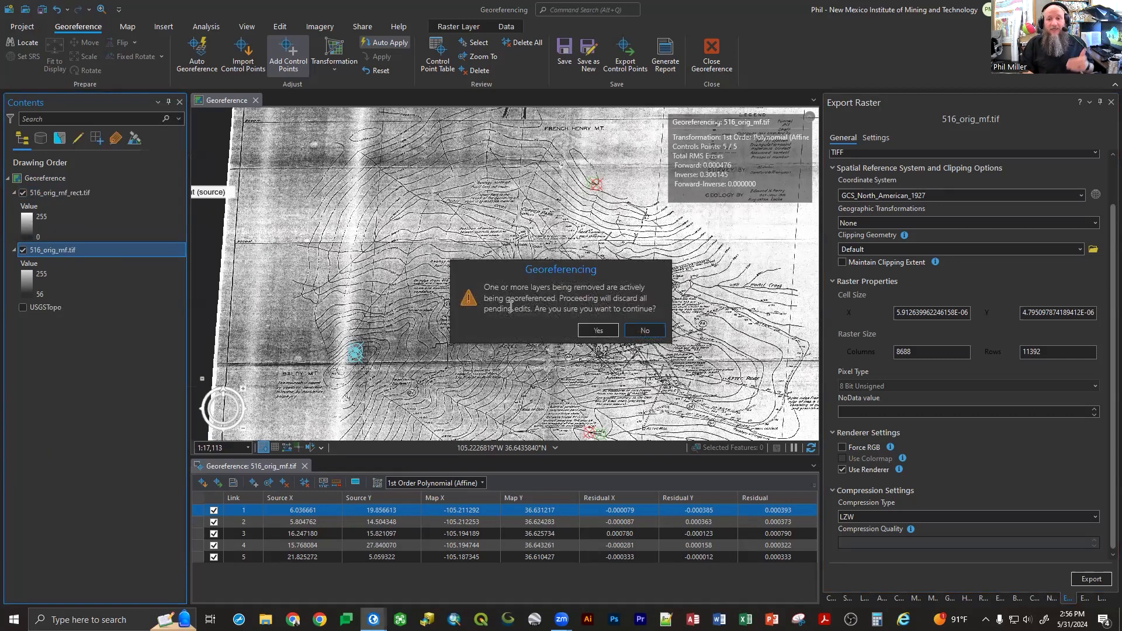
left_click(597, 330)
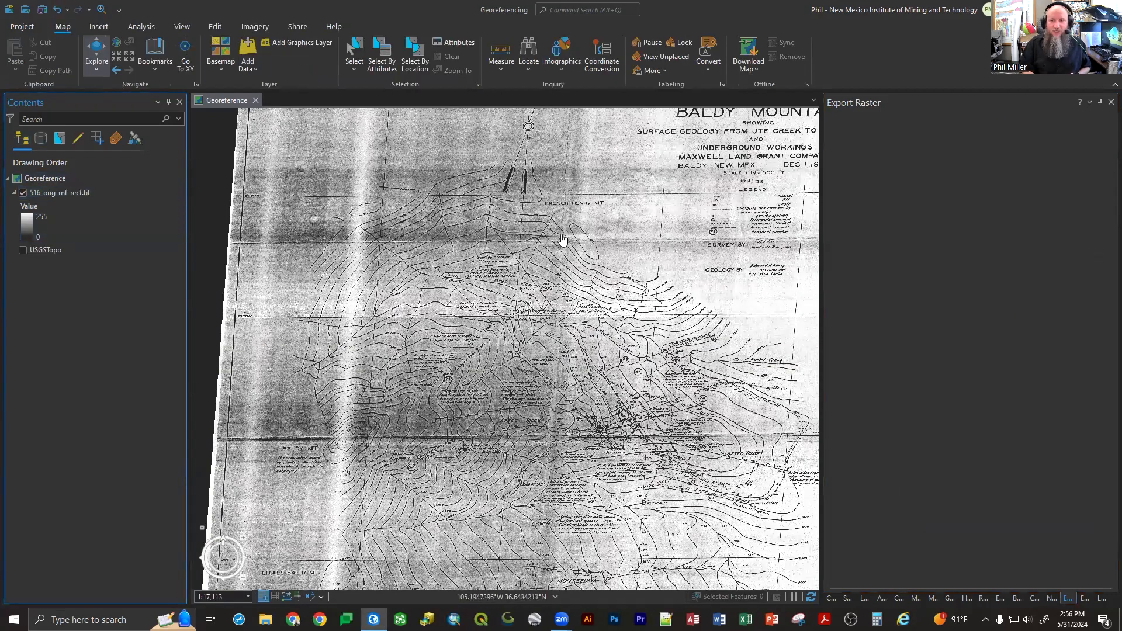
- Look over the whole rectified map and dismiss the Unknown Coordinate System notification for 516_orig_mf.tif
scroll(525, 215, "down", 3)
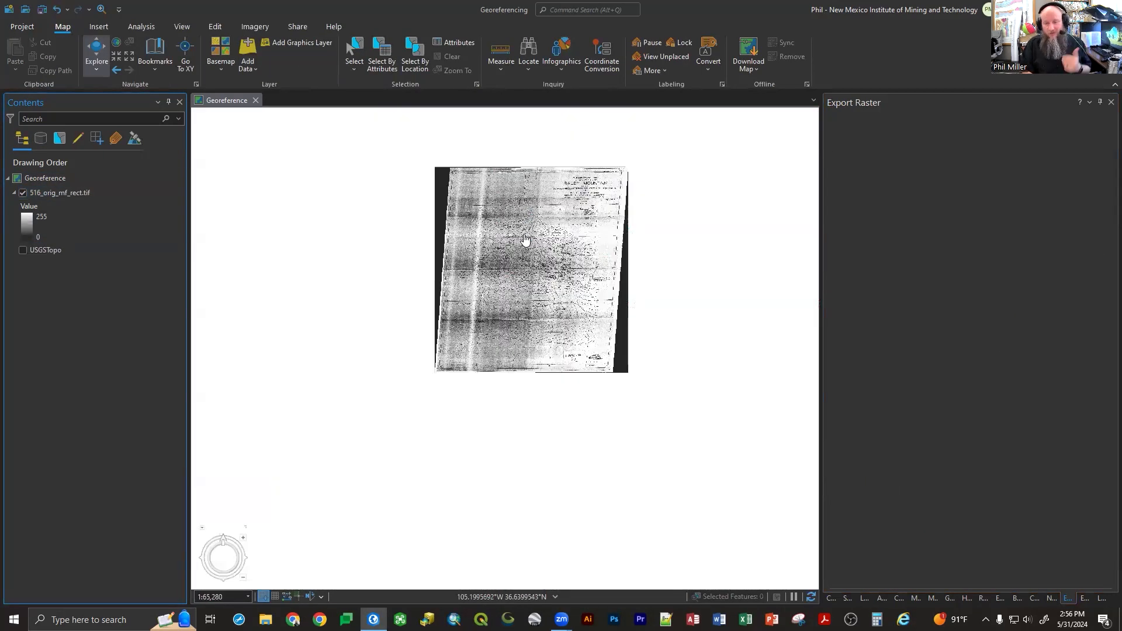
scroll(546, 257, "up", 1)
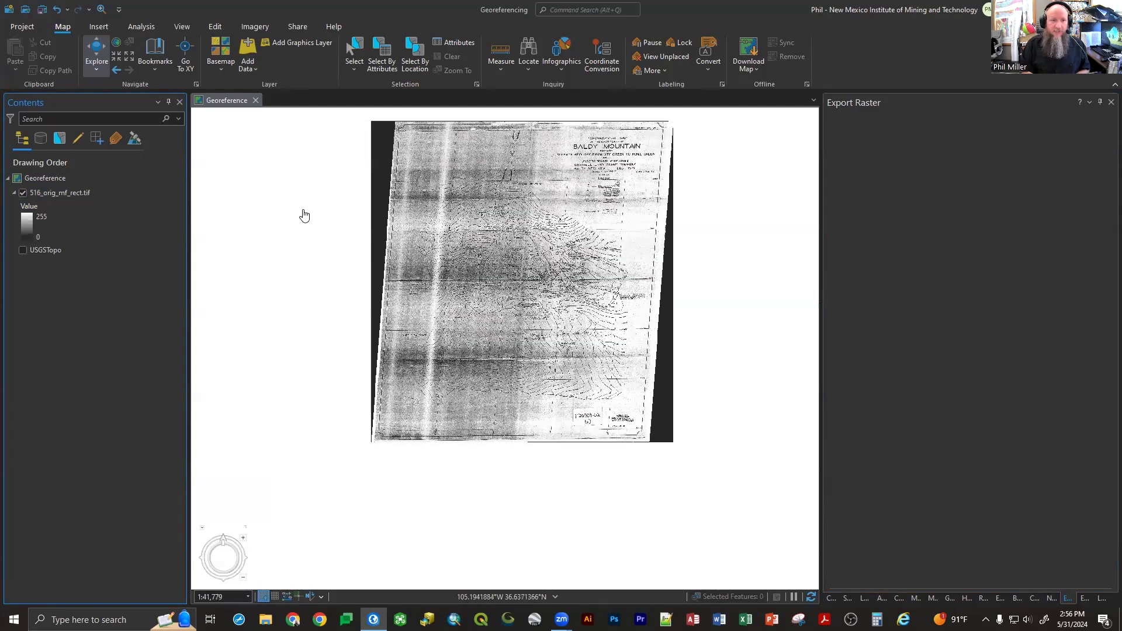
left_click(1045, 596)
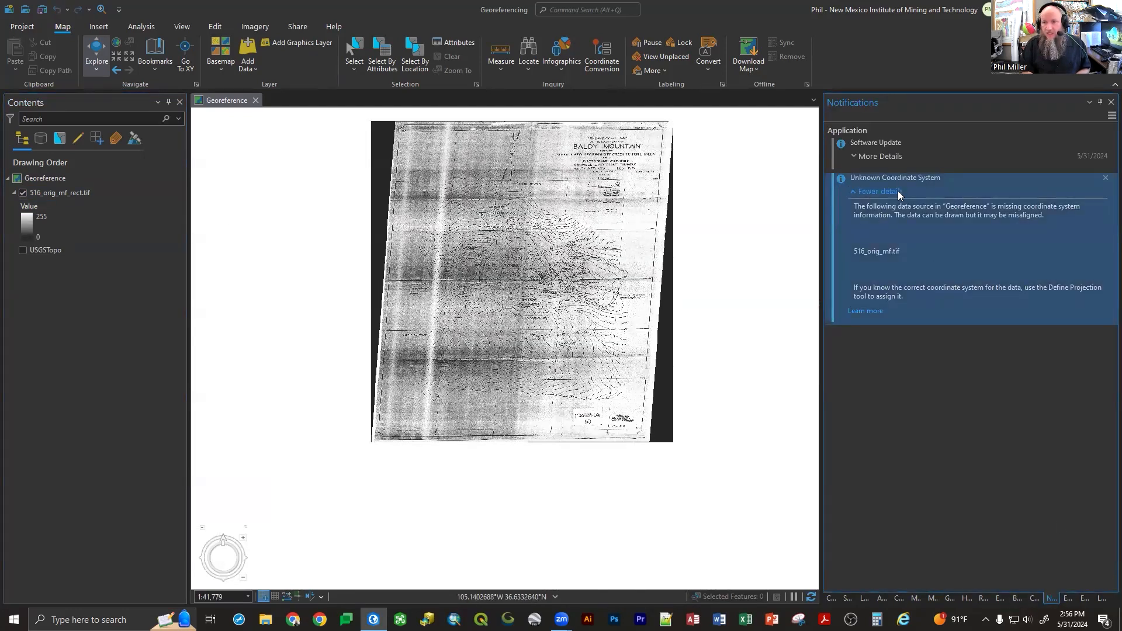
left_click(1105, 182)
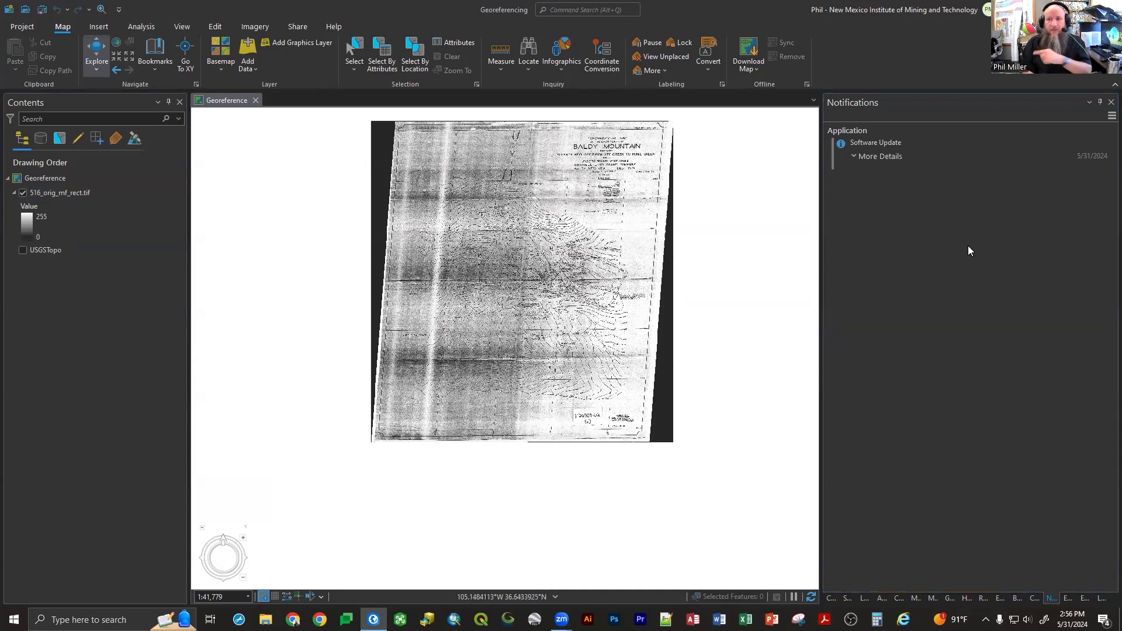
- Check the spatial reference of 516_orig_mf_rect.tif in its layer properties and leave them unchanged
left_click(77, 195)
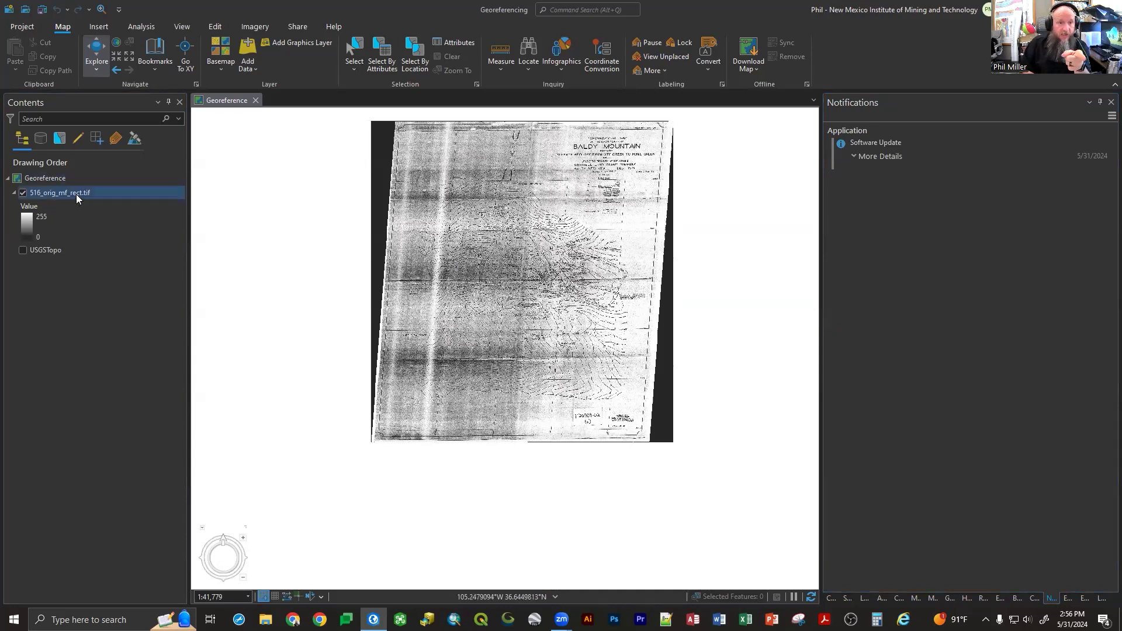
double_click(76, 194)
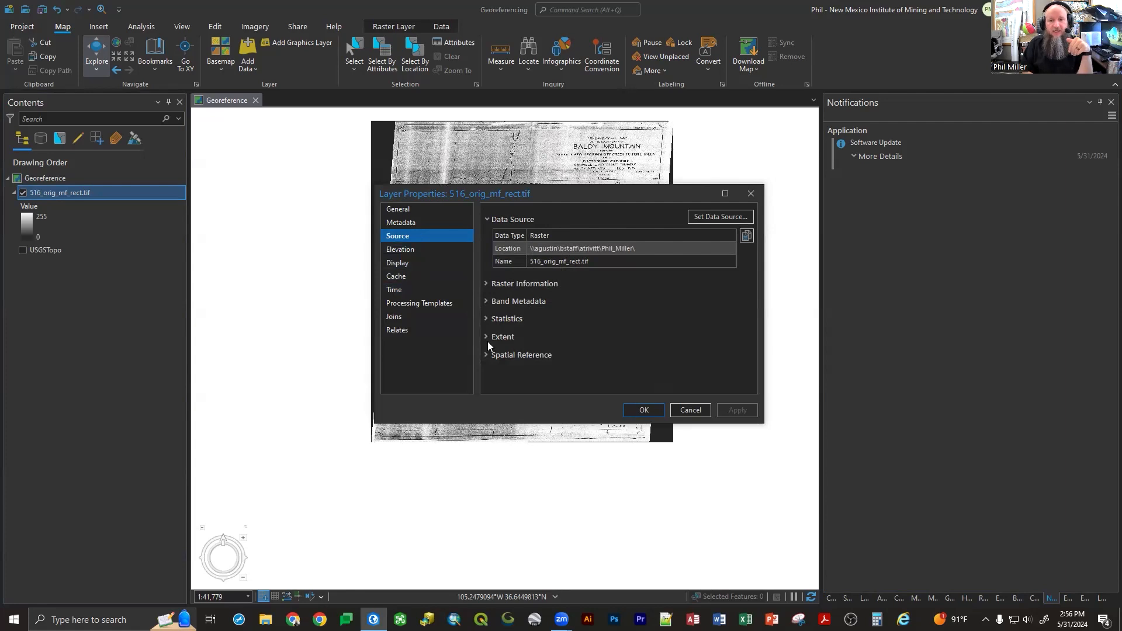
left_click(508, 354)
scroll(558, 319, "down", 3)
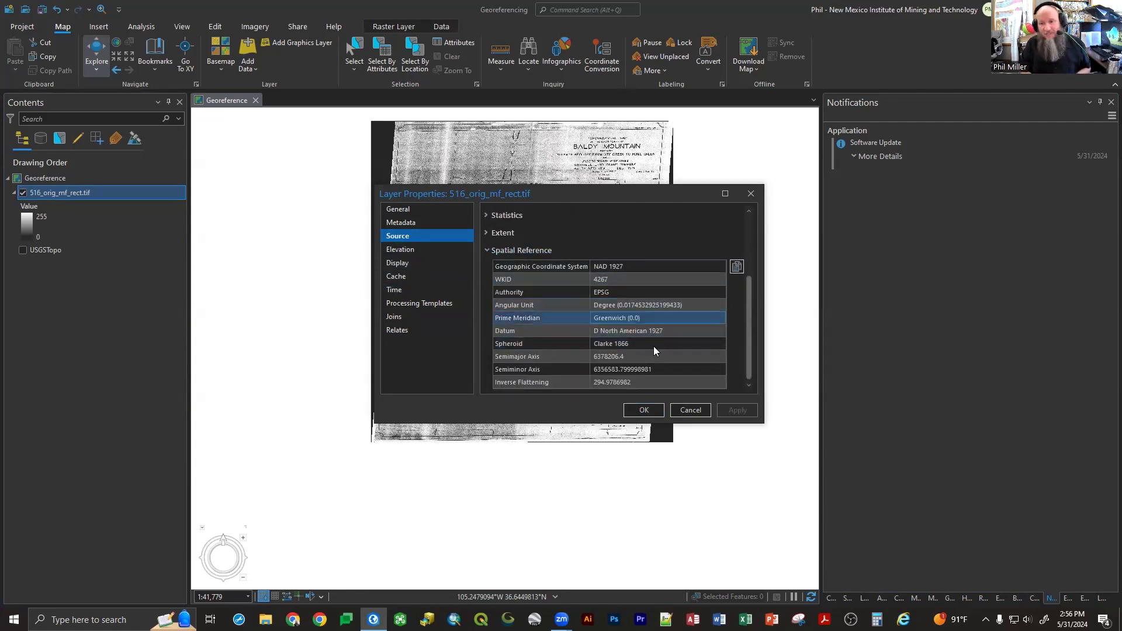
left_click(689, 409)
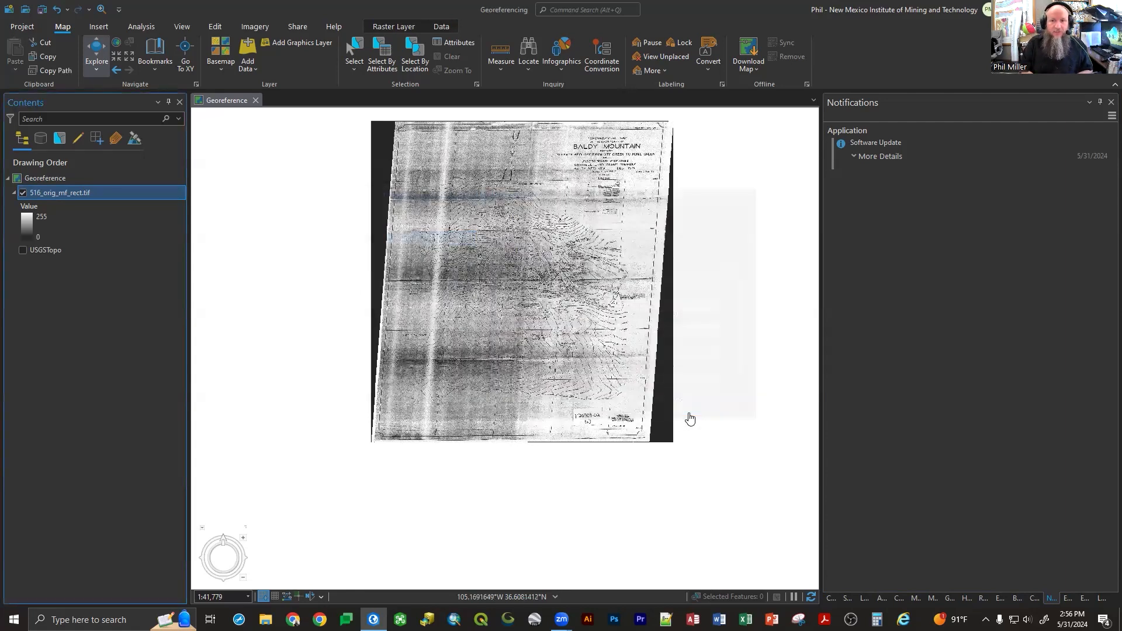
- Create a new map, refresh the project's connected folder of scanned TIFFs, and add 516_orig_mf_rect.tif to the map
left_click(833, 597)
right_click(862, 155)
left_click(880, 162)
left_click(875, 253)
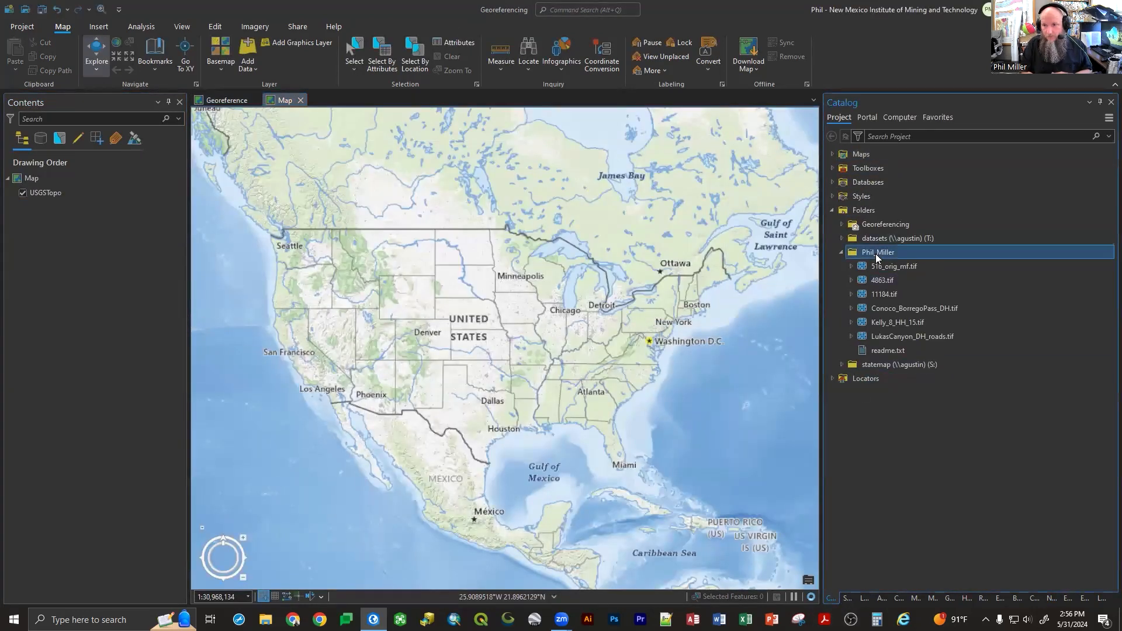
key("F5")
left_click_drag(891, 280, 367, 295)
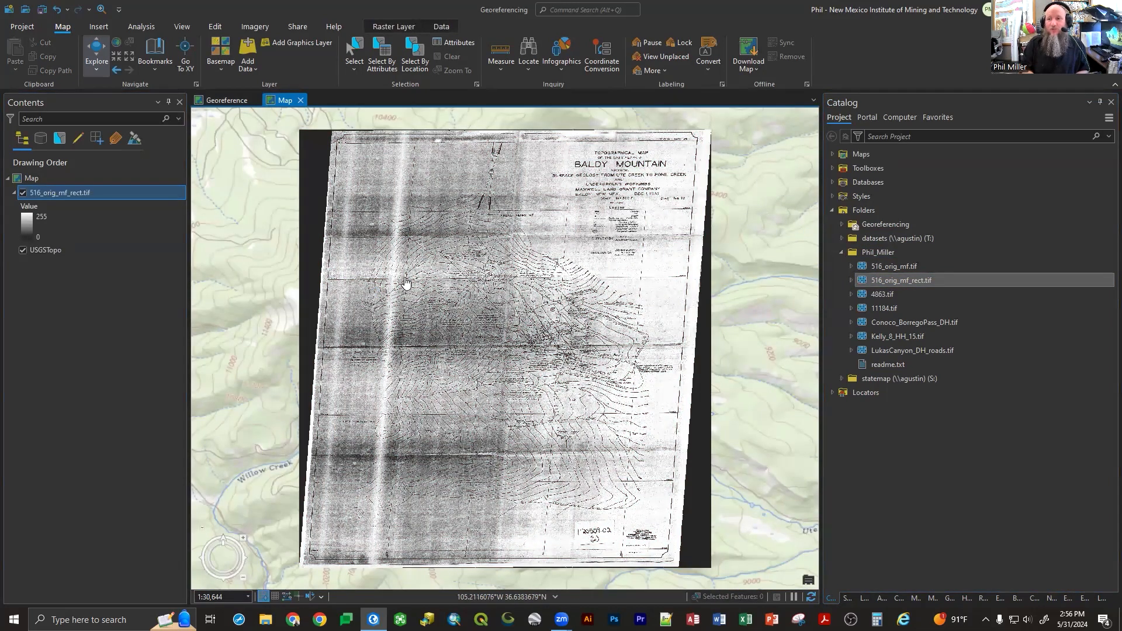
- Check the notifications for coordinate system issues and examine the rectified map's grid corners, lower edge and fit on the USGS topo
left_click(1047, 598)
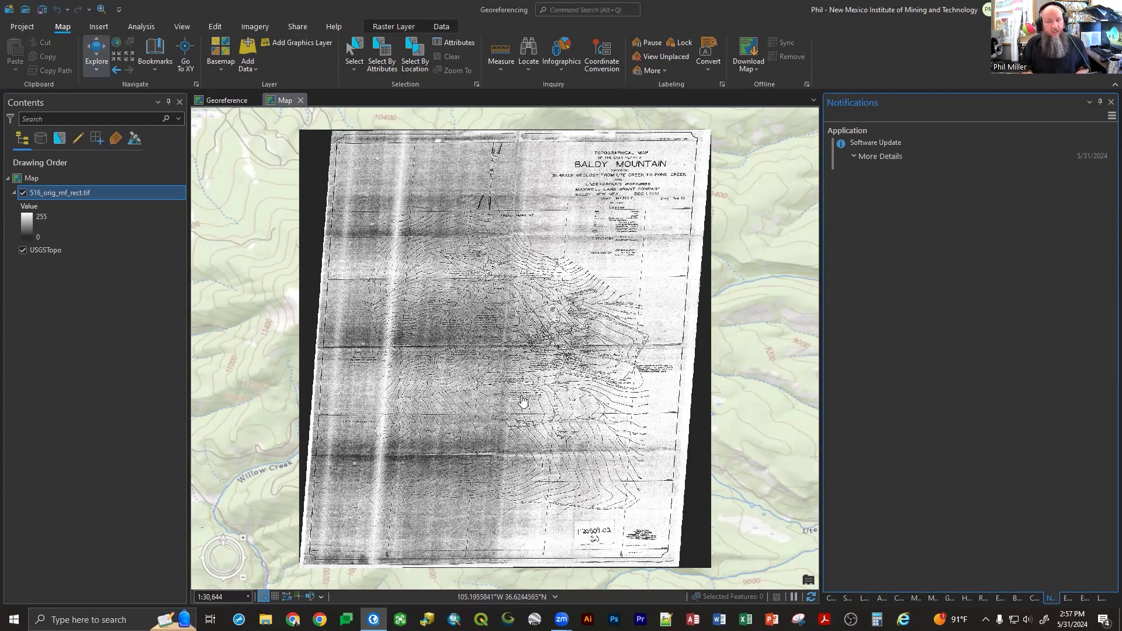
scroll(326, 569, "up", 5)
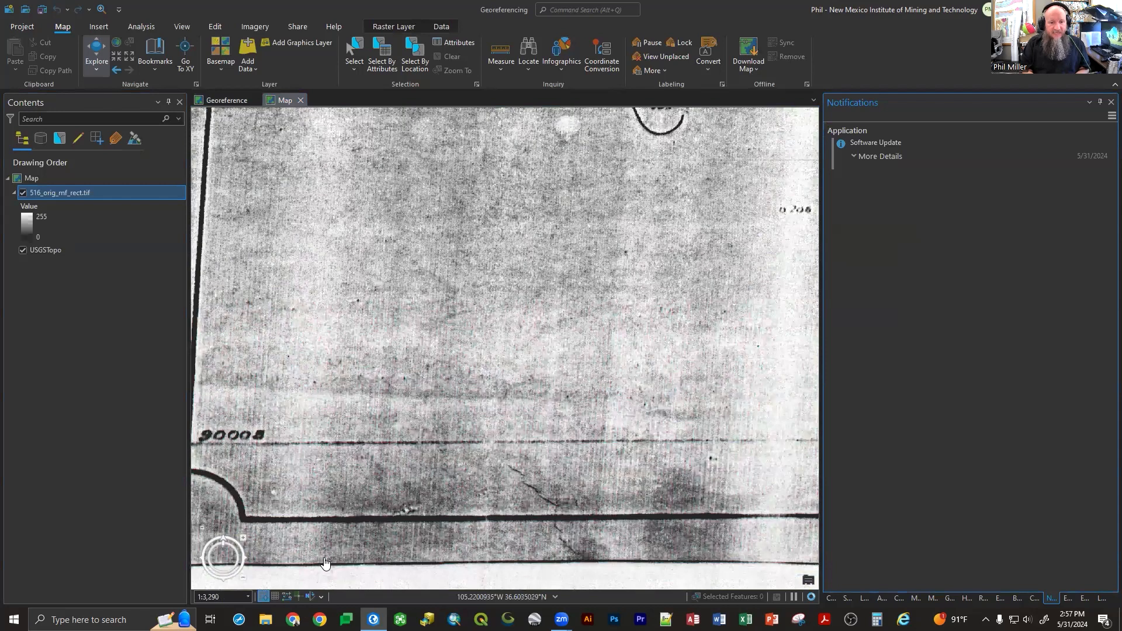
scroll(424, 457, "down", 1)
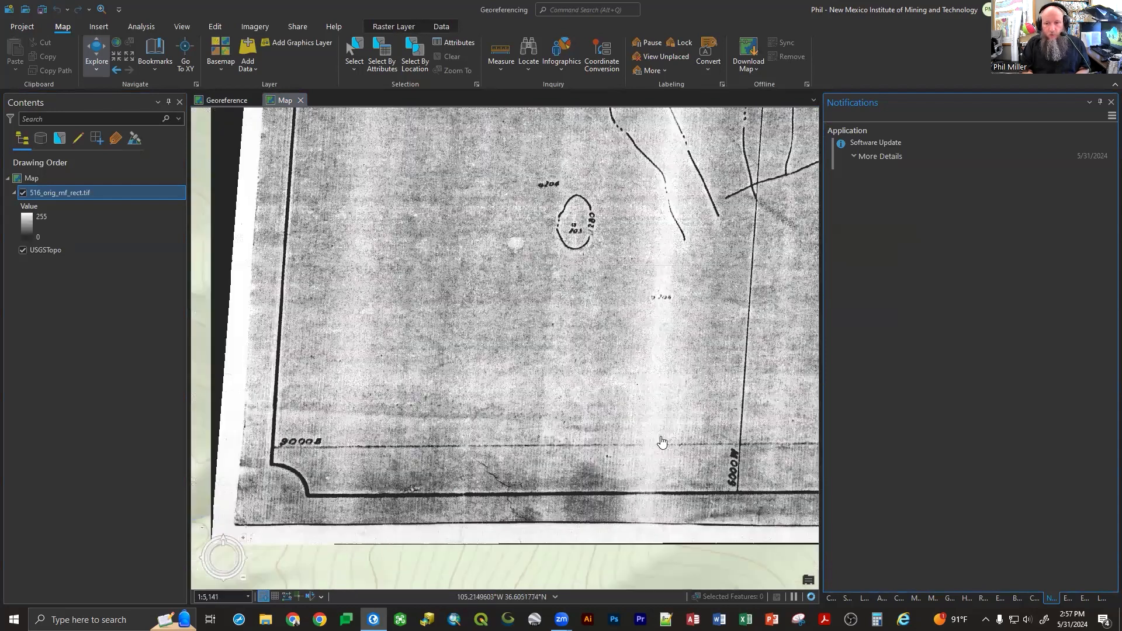
right_click(741, 450)
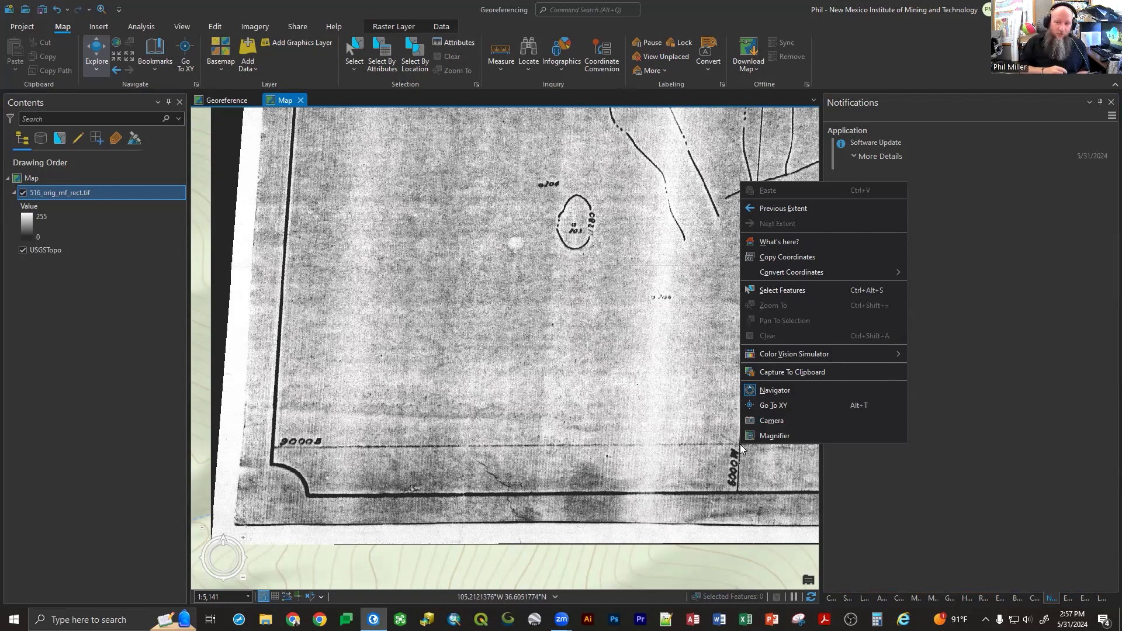
scroll(319, 381, "down", 10)
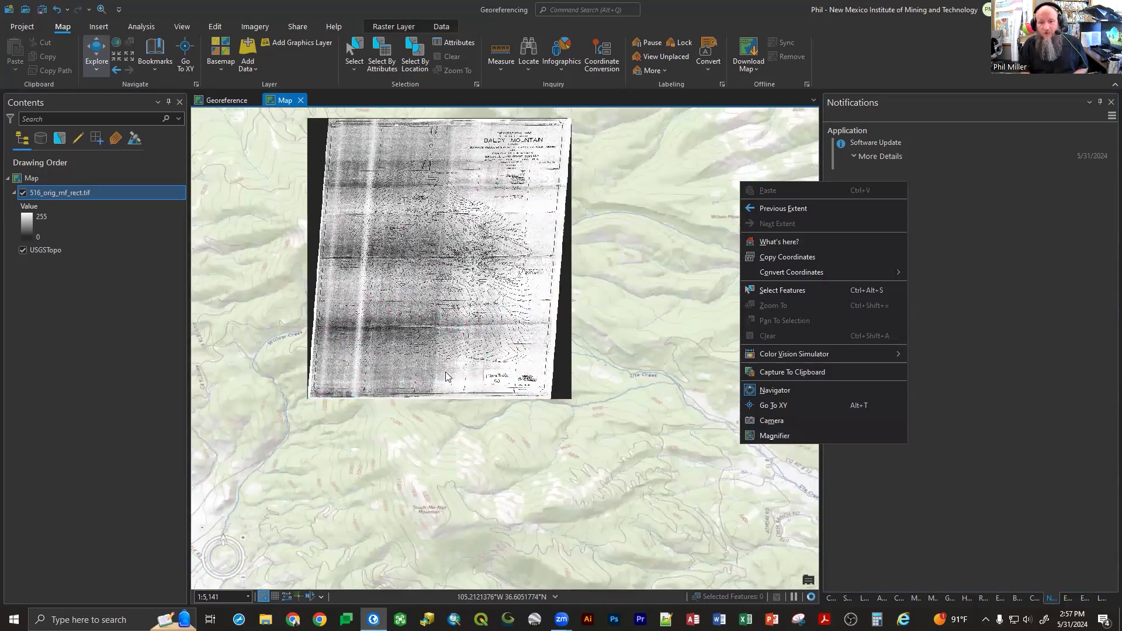
scroll(474, 412, "up", 3)
scroll(533, 257, "up", 5)
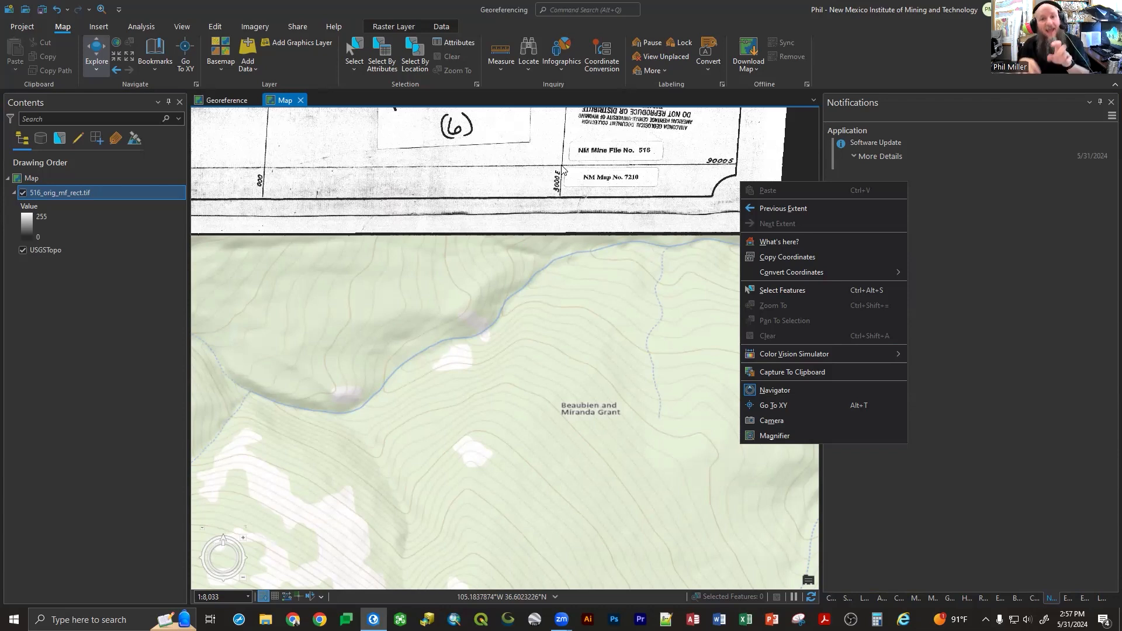
scroll(586, 247, "down", 3)
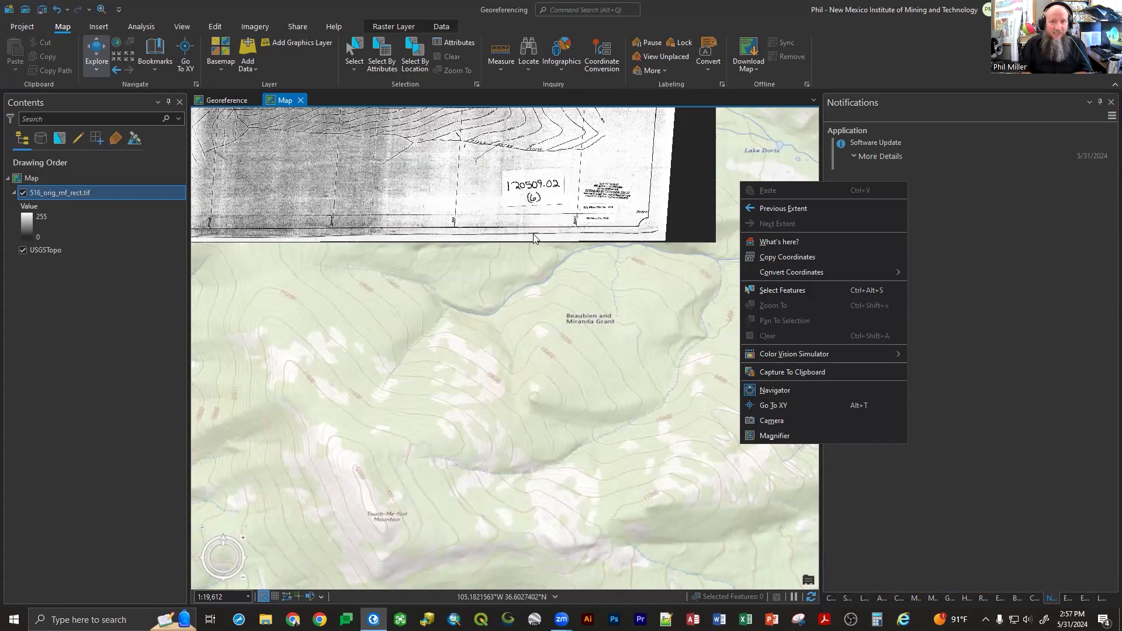
scroll(533, 238, "down", 3)
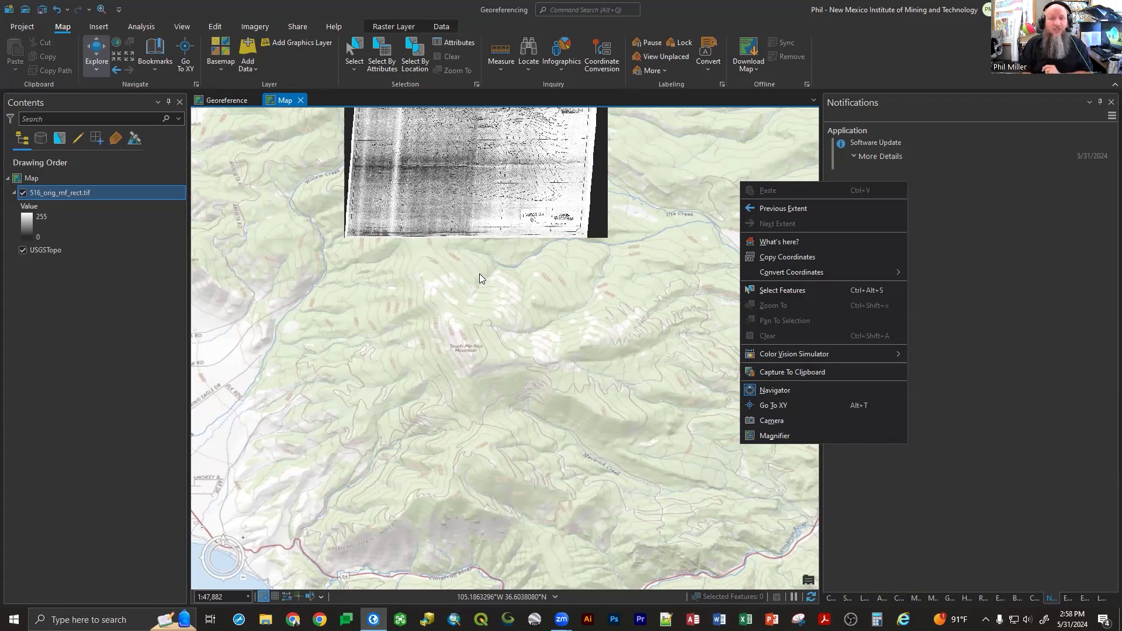
scroll(479, 274, "down", 3)
scroll(478, 170, "up", 4)
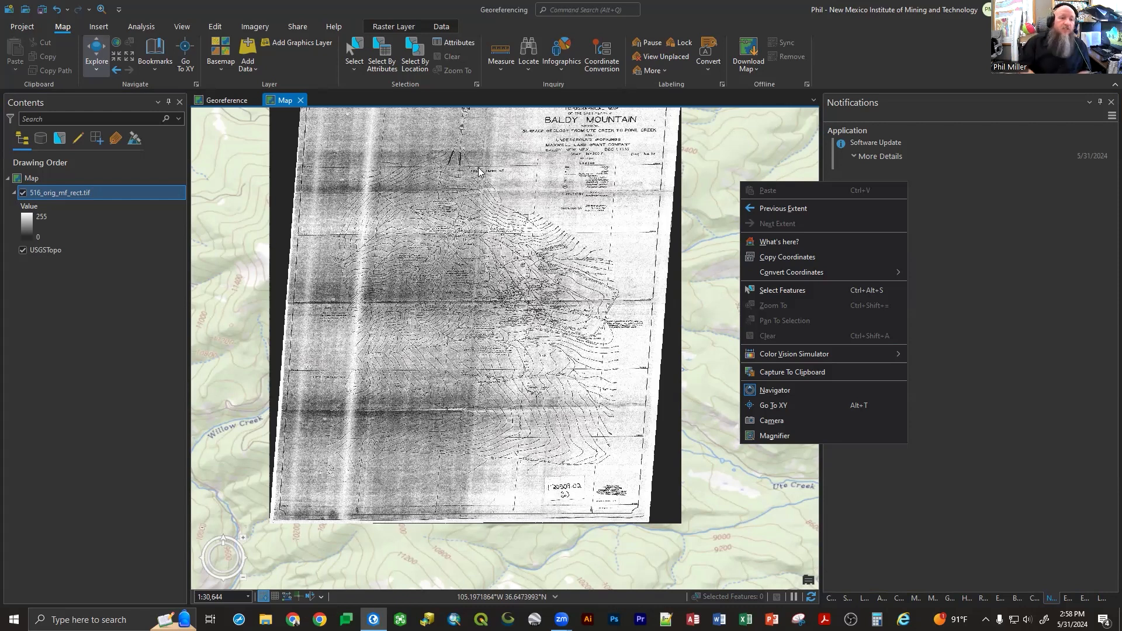
left_click(44, 250)
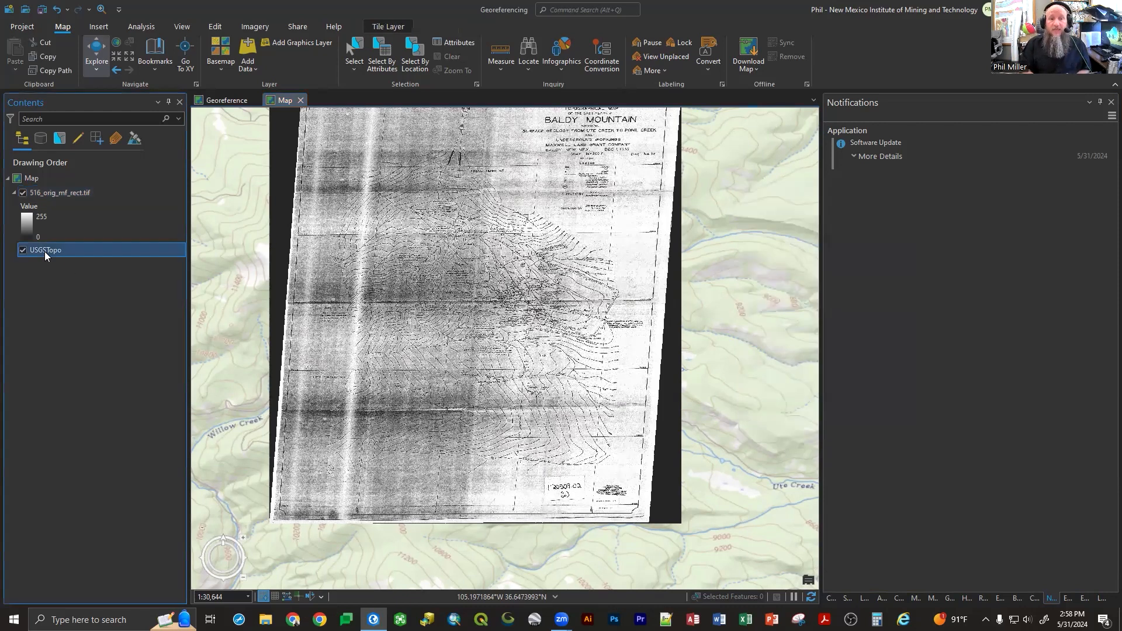